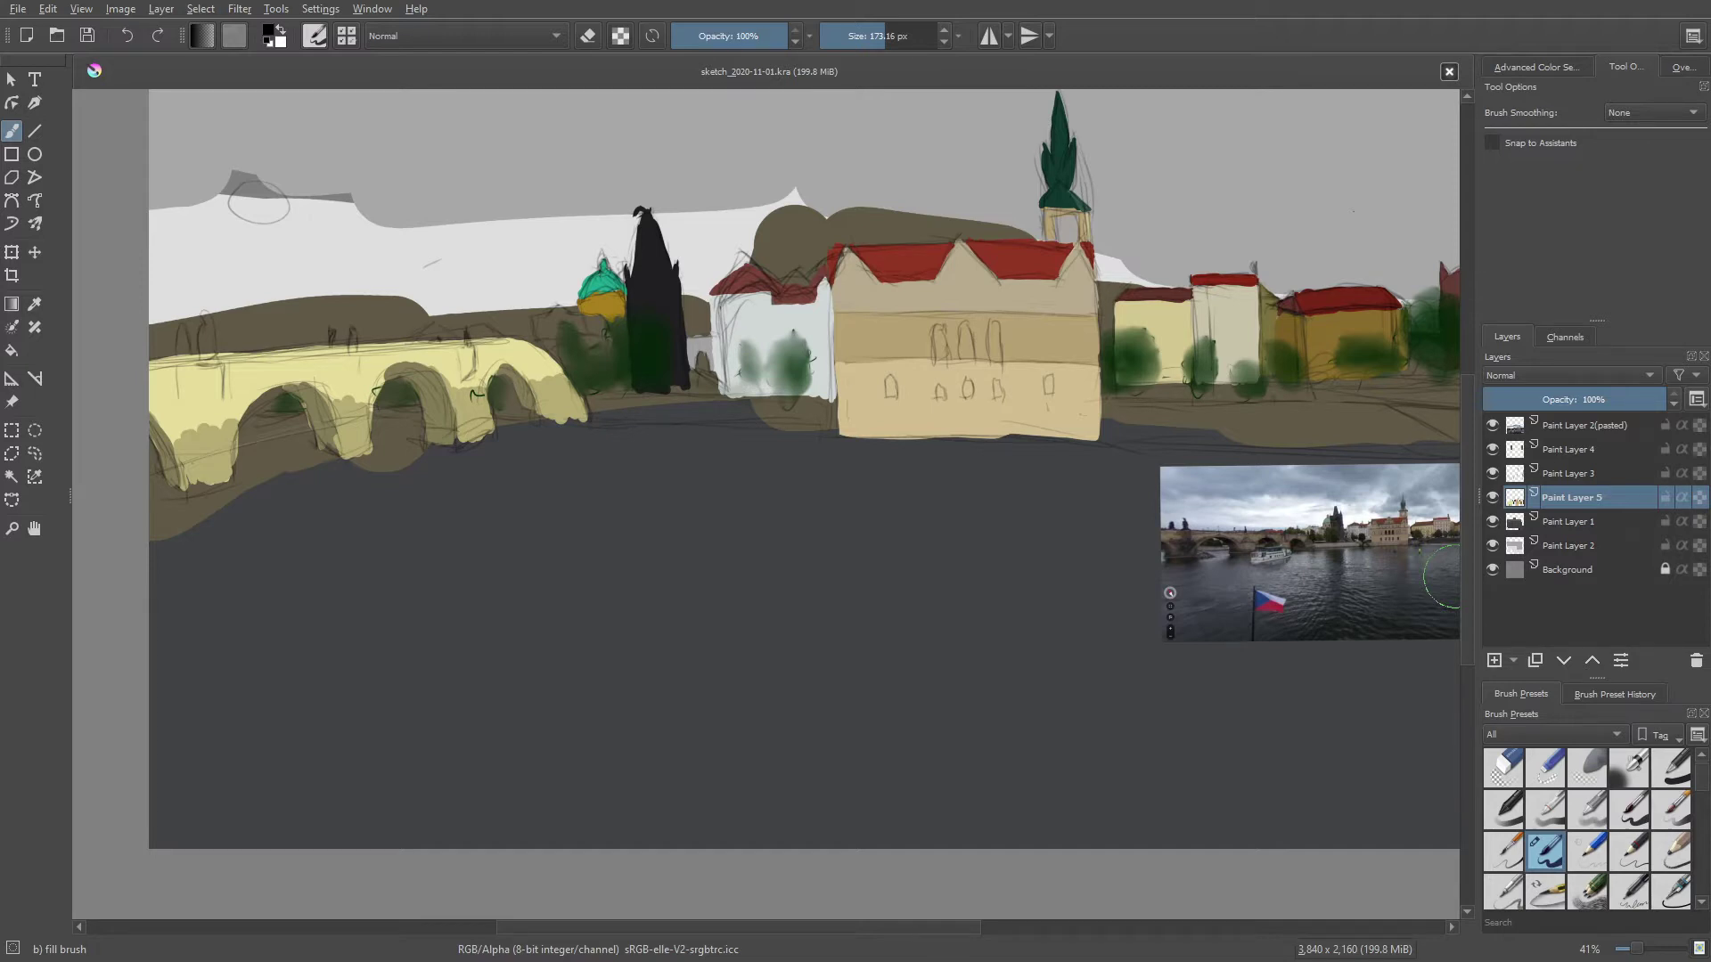
# Pan across the riverside sketch to inspect the right-hand buildings, the bridge and the whole scene
pyautogui.moveTo(828, 508)
pyautogui.mouseDown()
pyautogui.moveTo(600, 363)
pyautogui.moveTo(318, 271)
pyautogui.moveTo(725, 478)
pyautogui.moveTo(783, 447)
pyautogui.moveTo(573, 426)
pyautogui.mouseUp()
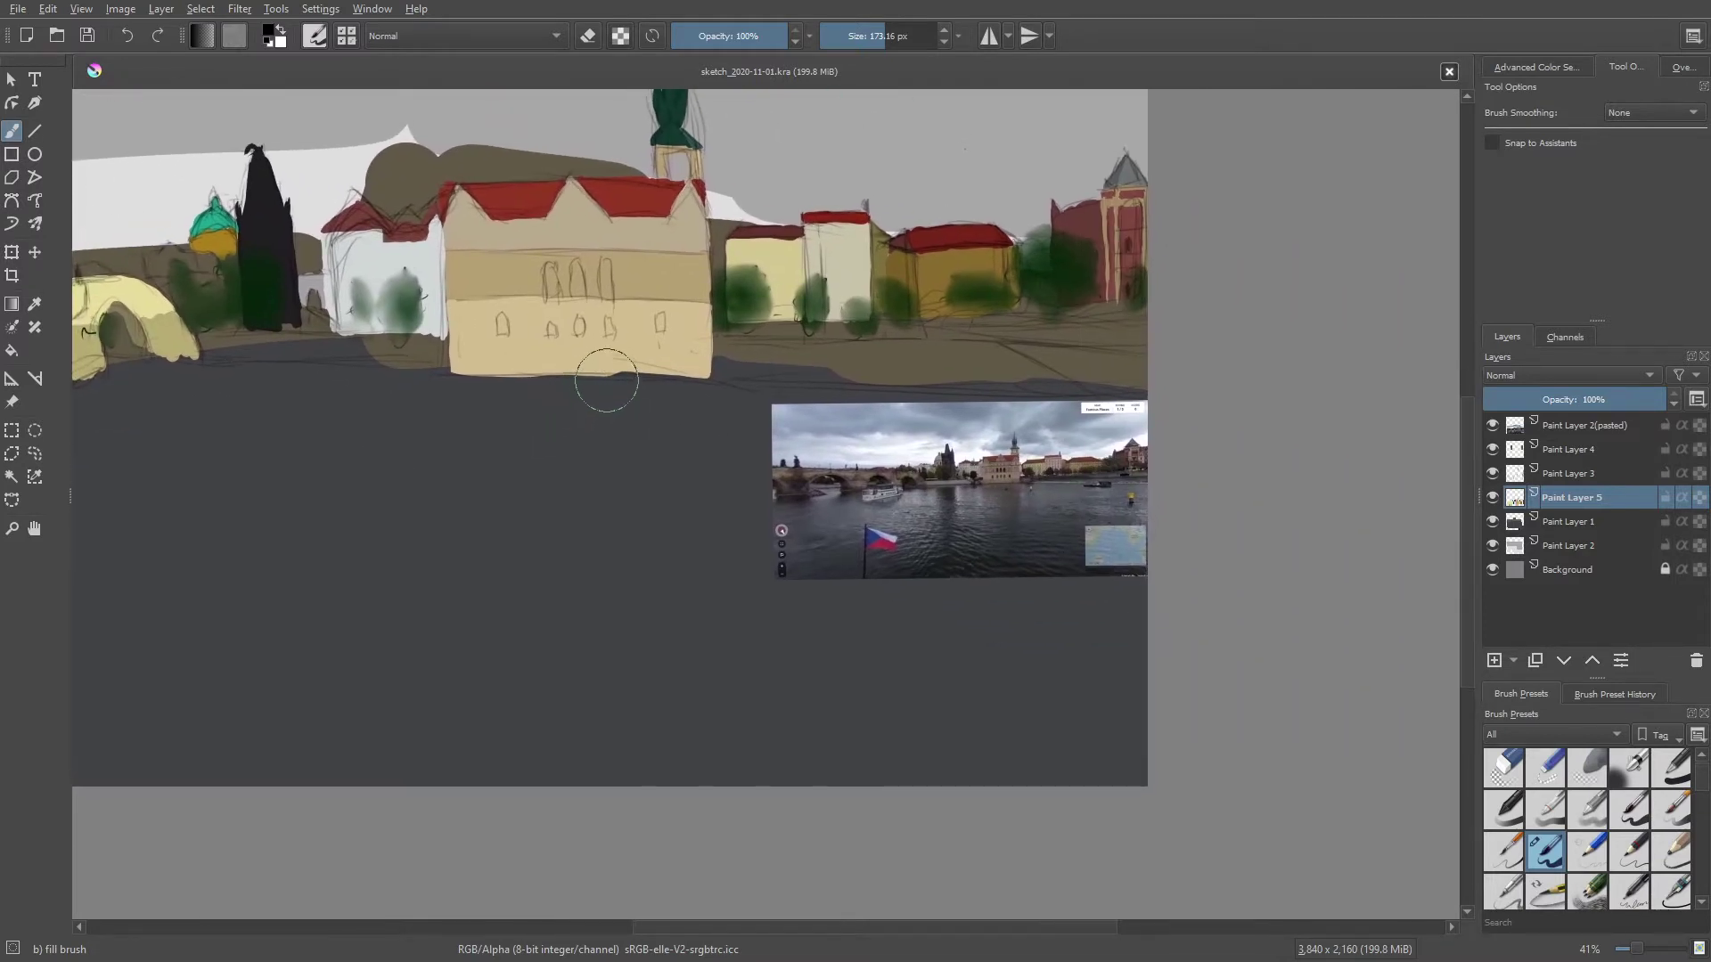
pyautogui.moveTo(705, 403); pyautogui.dragTo(878, 535)
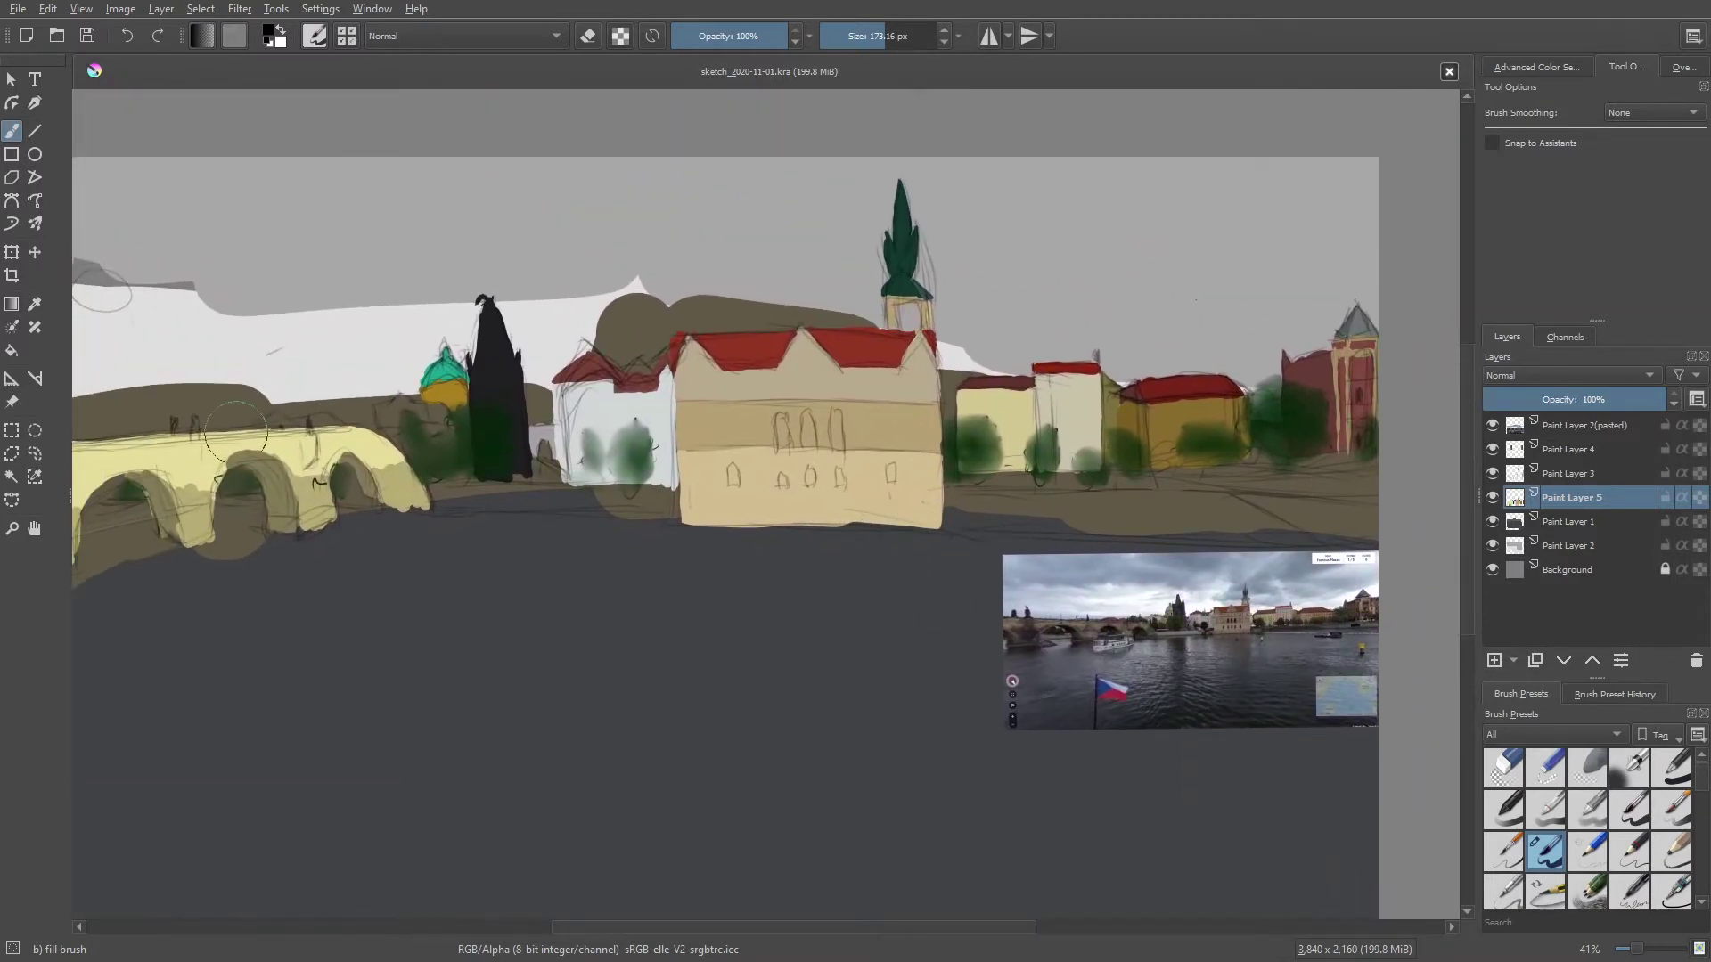
pyautogui.moveTo(193, 455)
pyautogui.mouseDown()
pyautogui.moveTo(481, 381)
pyautogui.moveTo(282, 302)
pyautogui.moveTo(359, 349)
pyautogui.mouseUp()
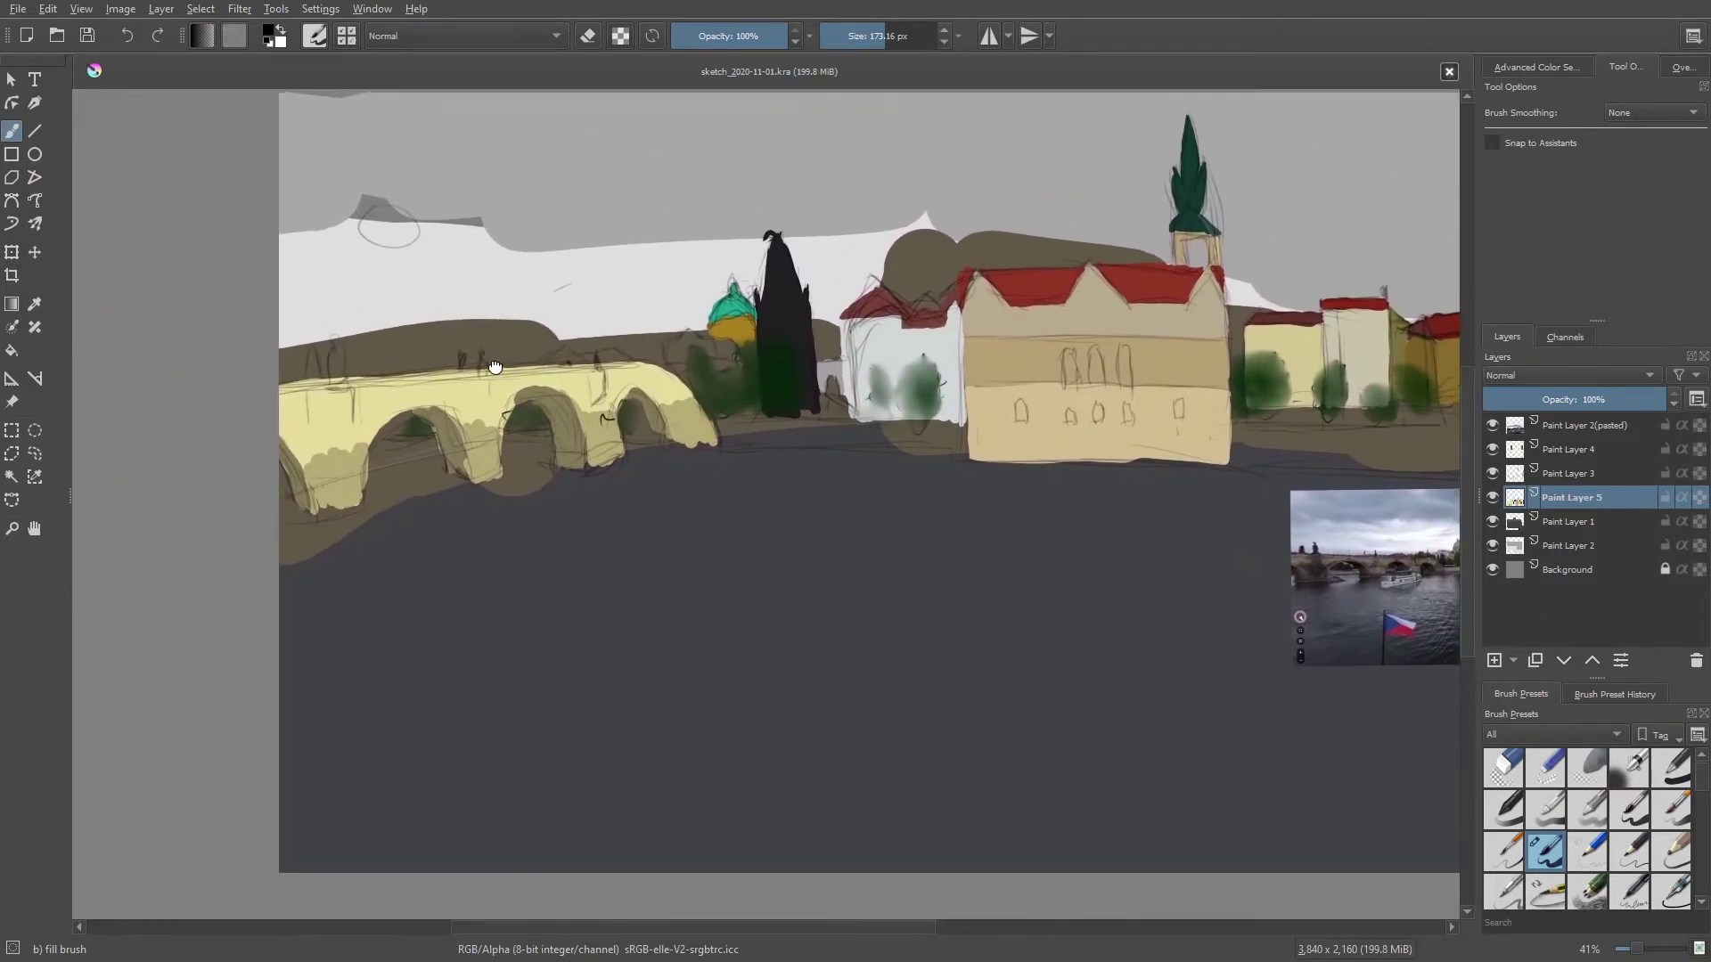
pyautogui.moveTo(854, 528)
pyautogui.mouseDown()
pyautogui.moveTo(822, 507)
pyautogui.moveTo(706, 533)
pyautogui.mouseUp()
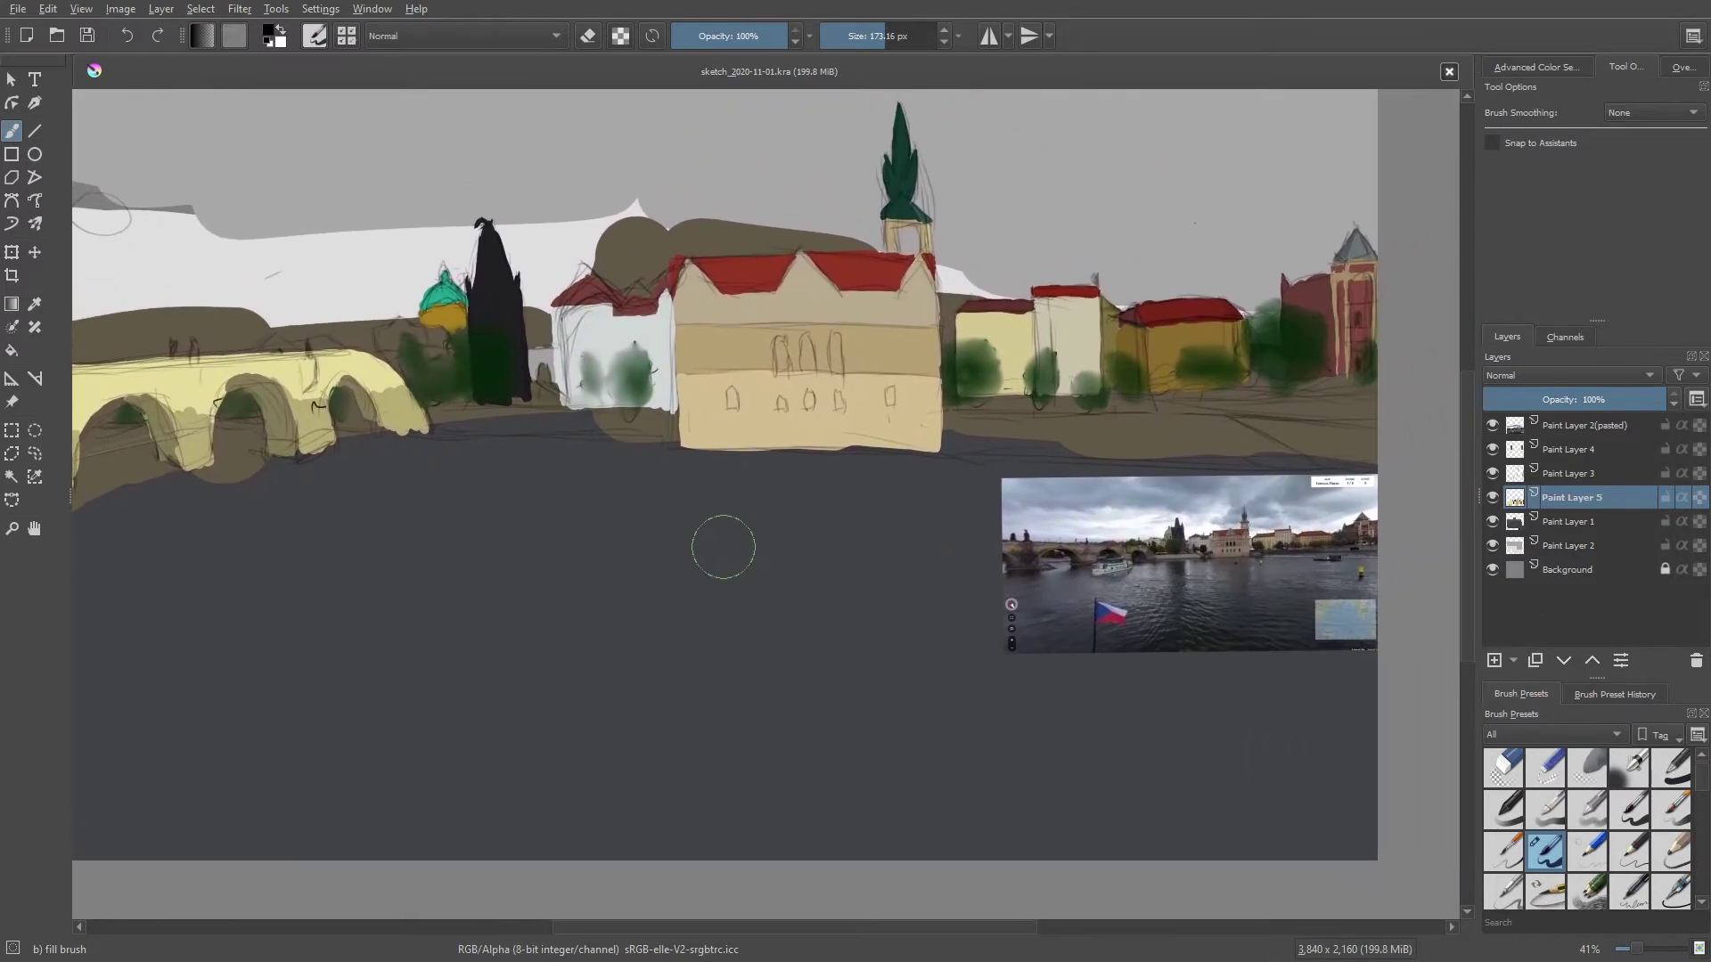
pyautogui.moveTo(816, 515)
pyautogui.mouseDown()
pyautogui.moveTo(845, 489)
pyautogui.moveTo(947, 508)
pyautogui.mouseUp()
# Mix a warm beige-brown painting colour in the pop-up palette's colour triangle
pyautogui.rightClick(620, 386)
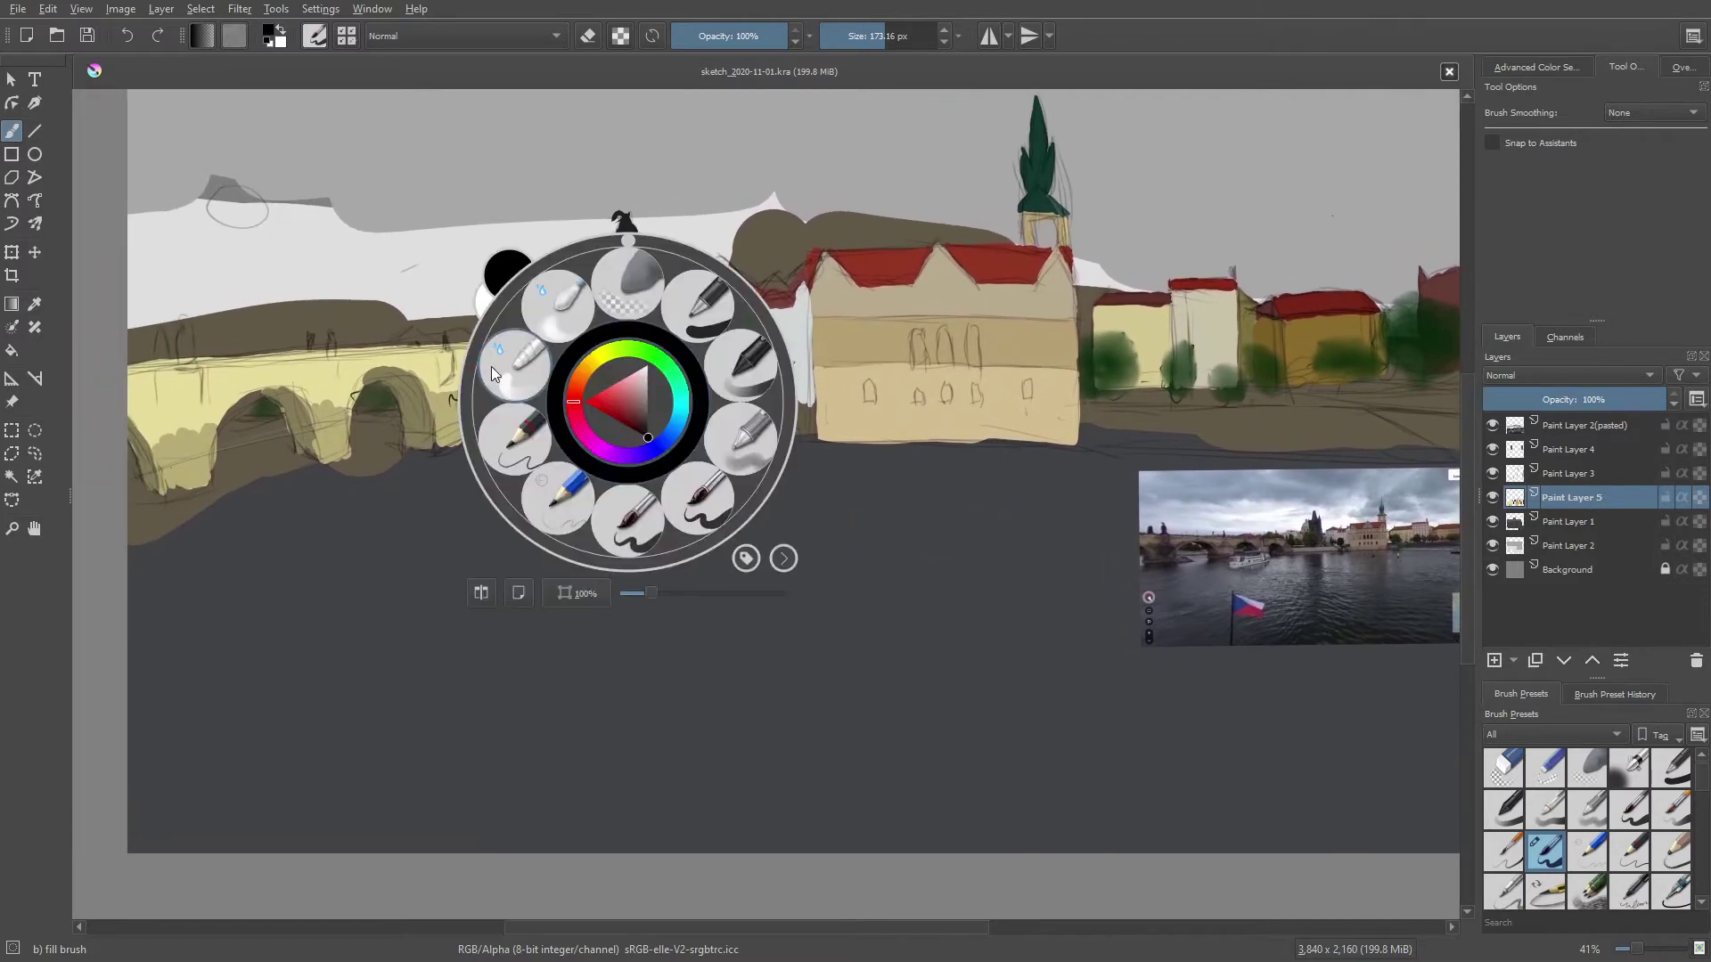
pyautogui.rightClick(430, 370)
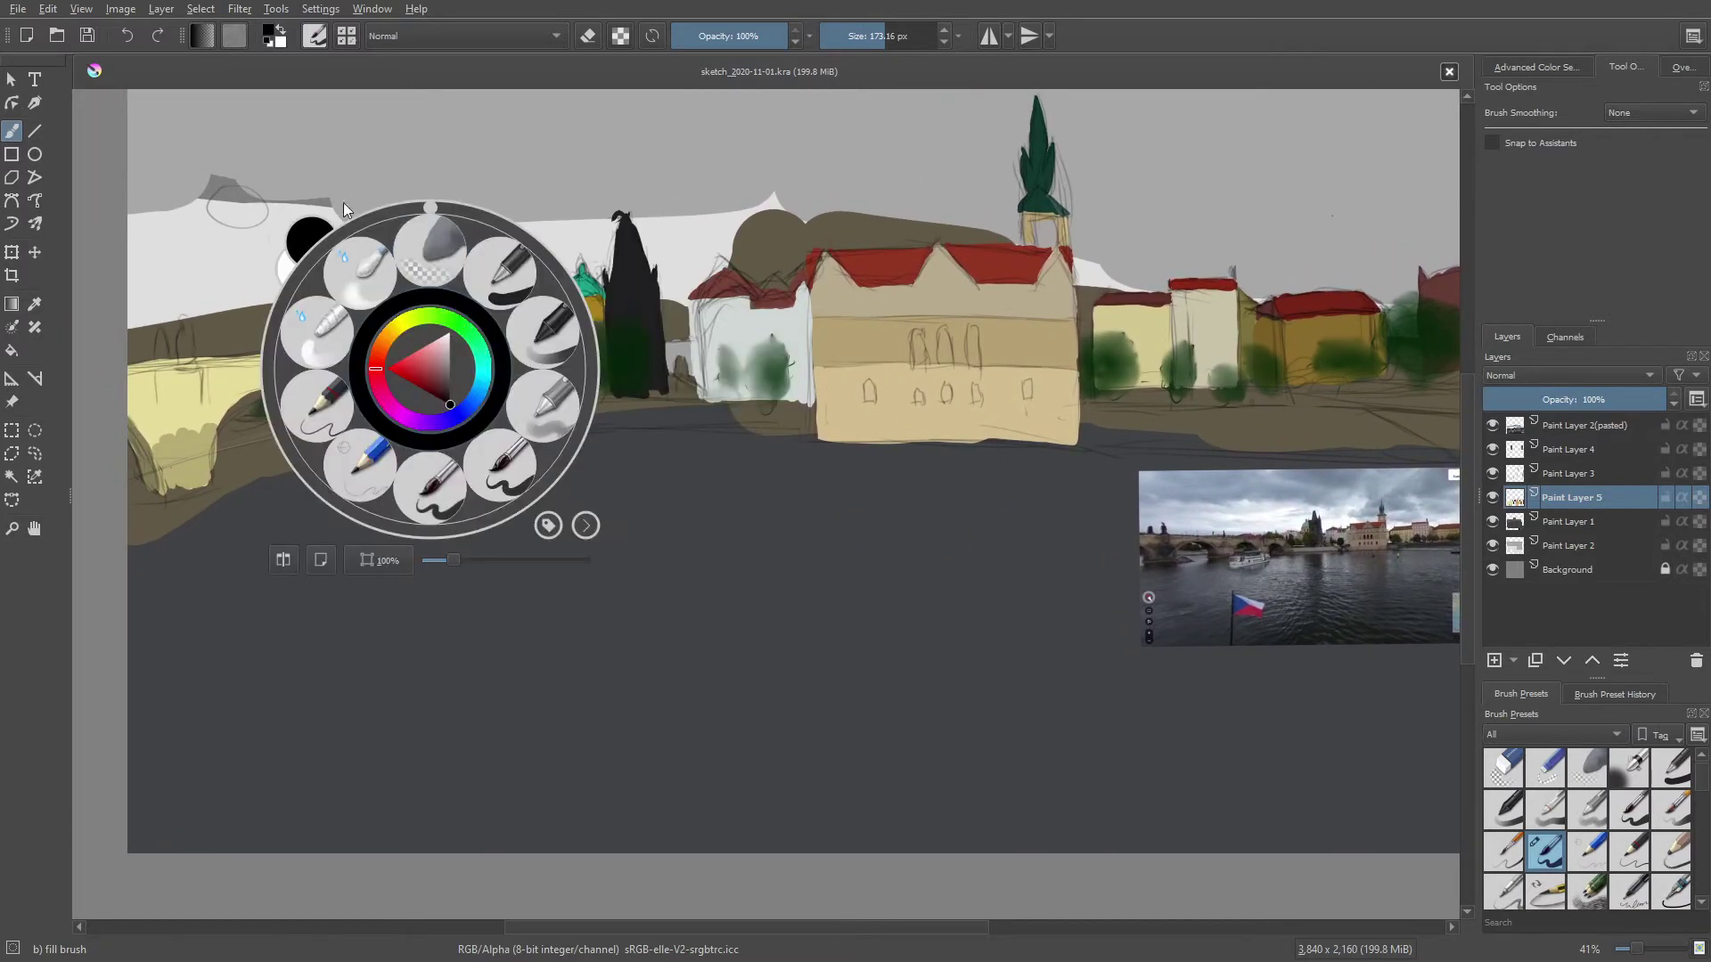
pyautogui.click(445, 341)
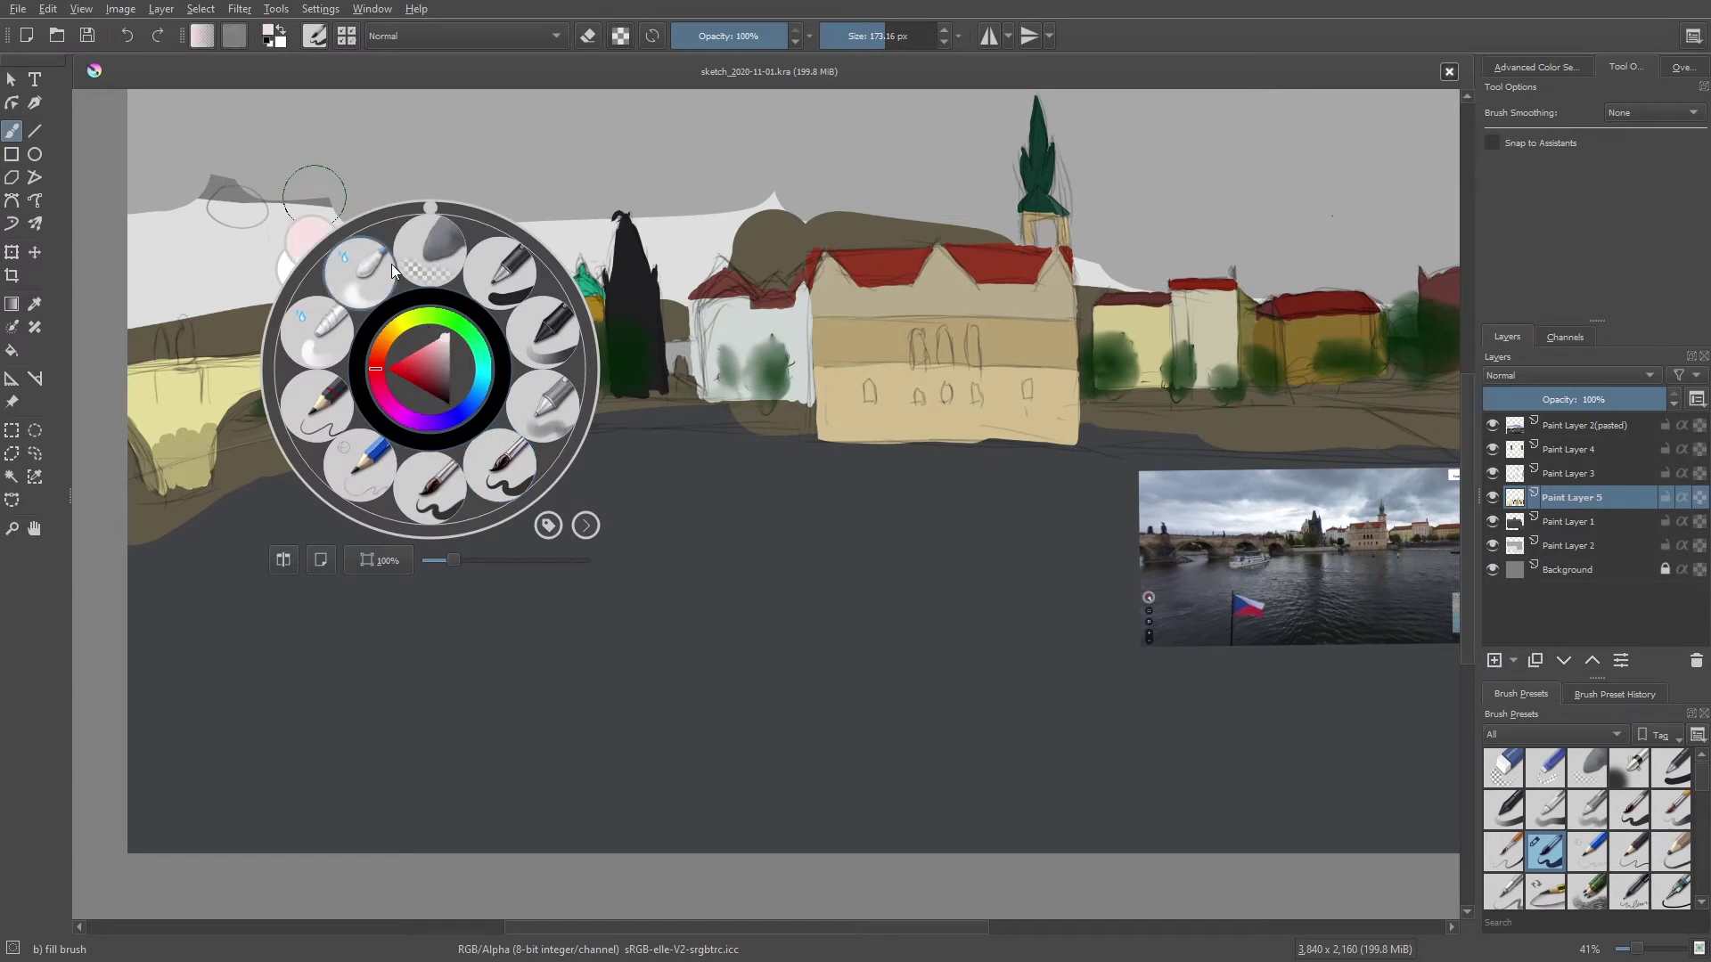
pyautogui.click(449, 346)
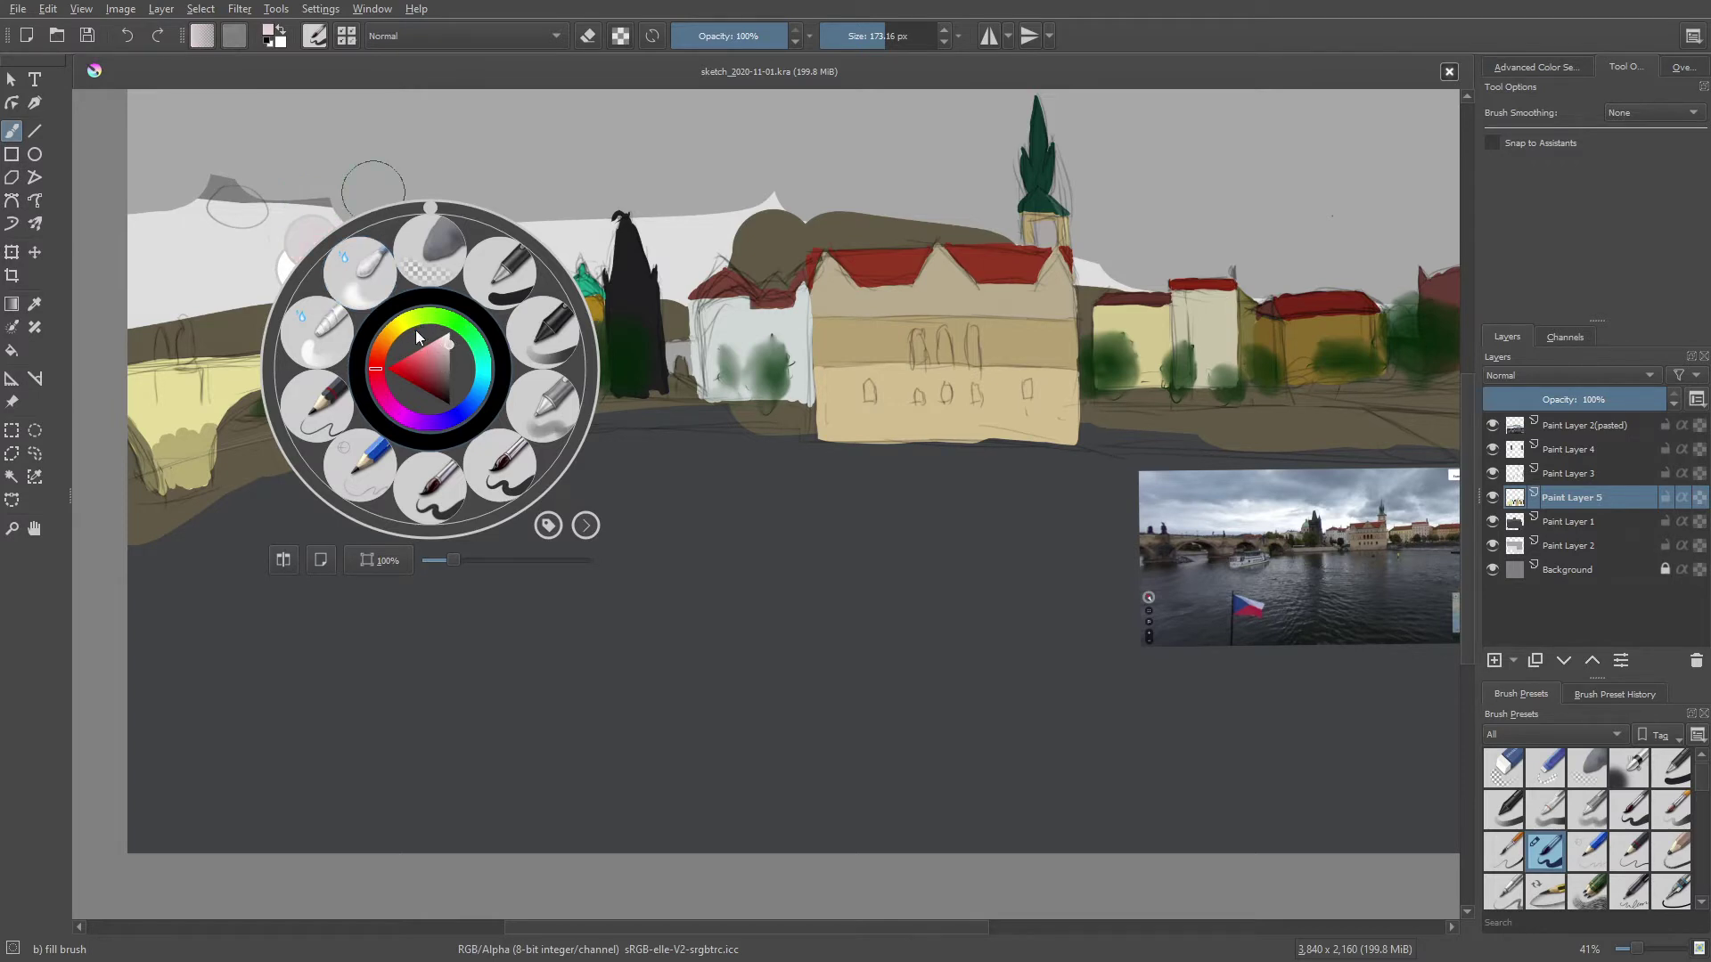
pyautogui.moveTo(416, 336)
pyautogui.mouseDown()
pyautogui.moveTo(370, 362)
pyautogui.moveTo(444, 354)
pyautogui.mouseUp()
pyautogui.click(450, 366)
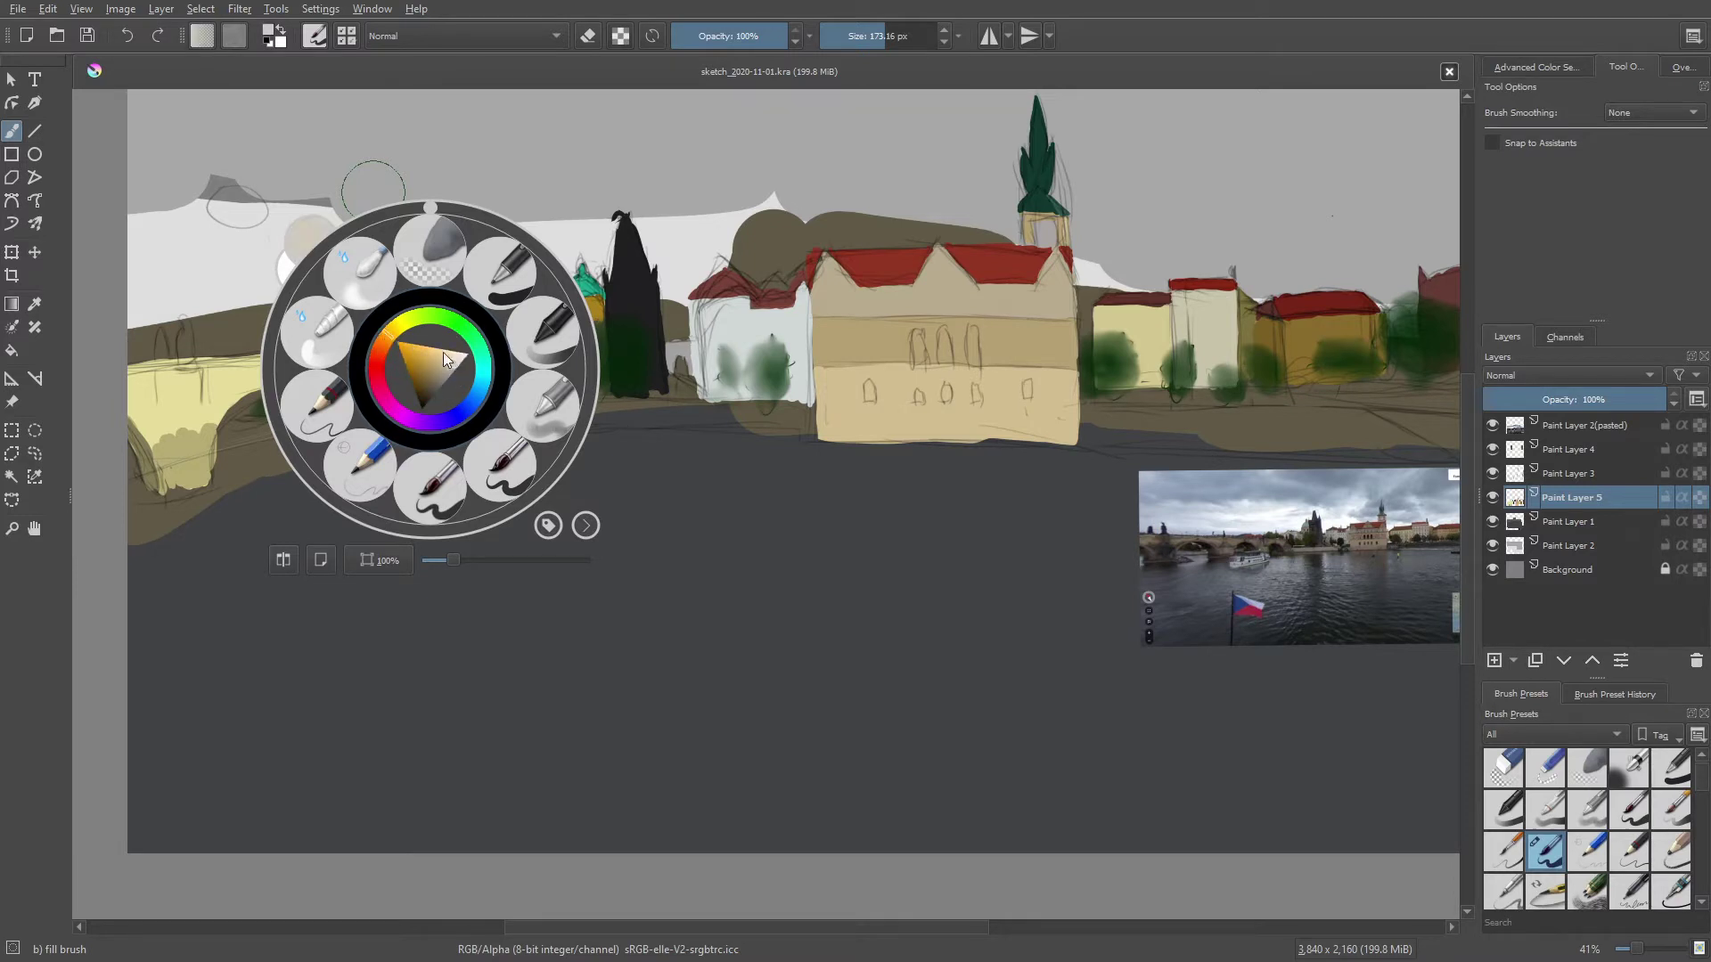
pyautogui.click(303, 249)
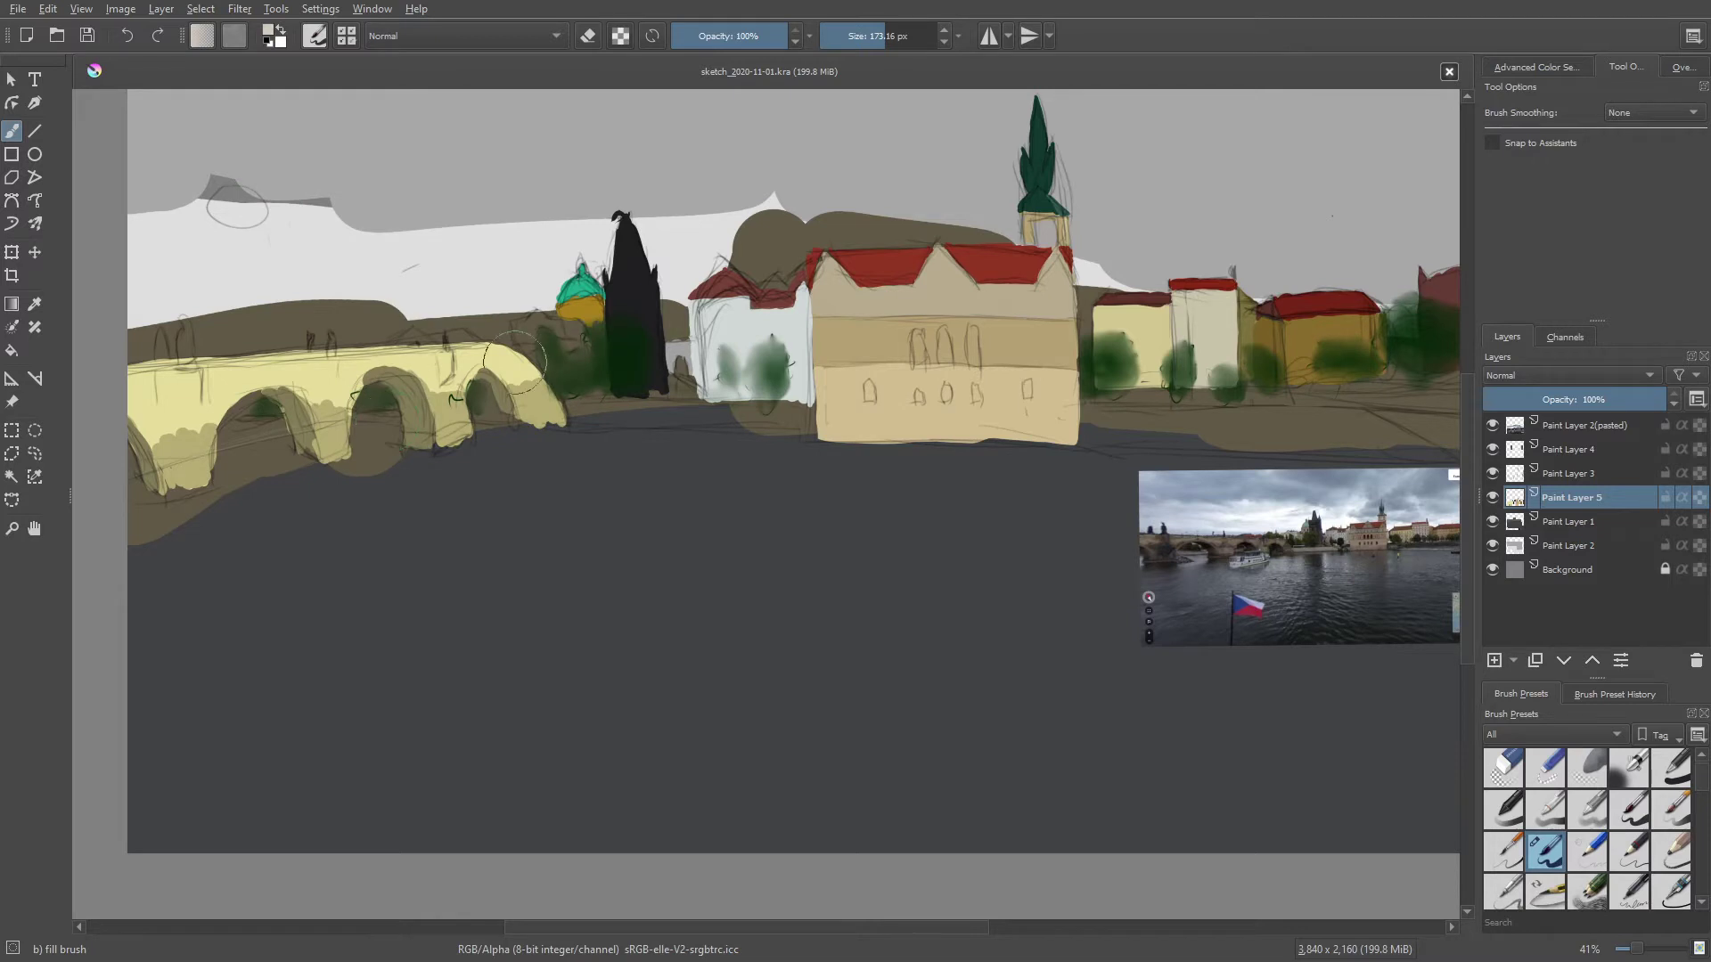
# Switch to the 40 px Basic-5 Size brush preset
pyautogui.rightClick(515, 389)
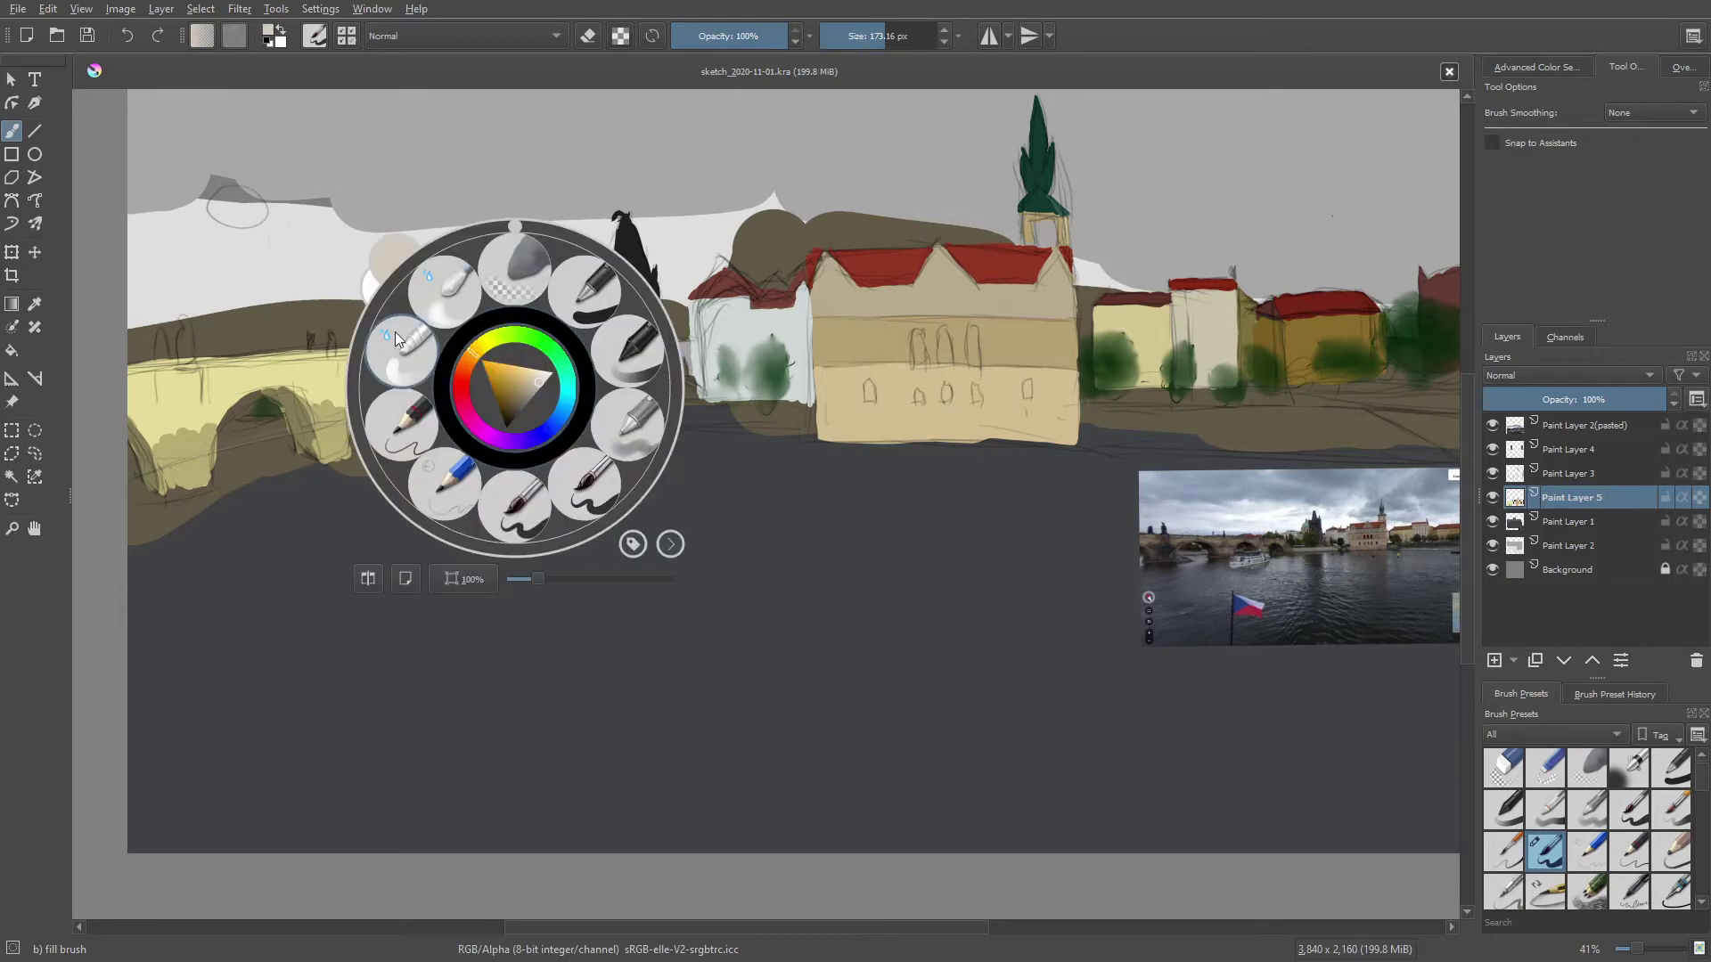
pyautogui.click(529, 510)
pyautogui.rightClick(466, 420)
pyautogui.click(471, 310)
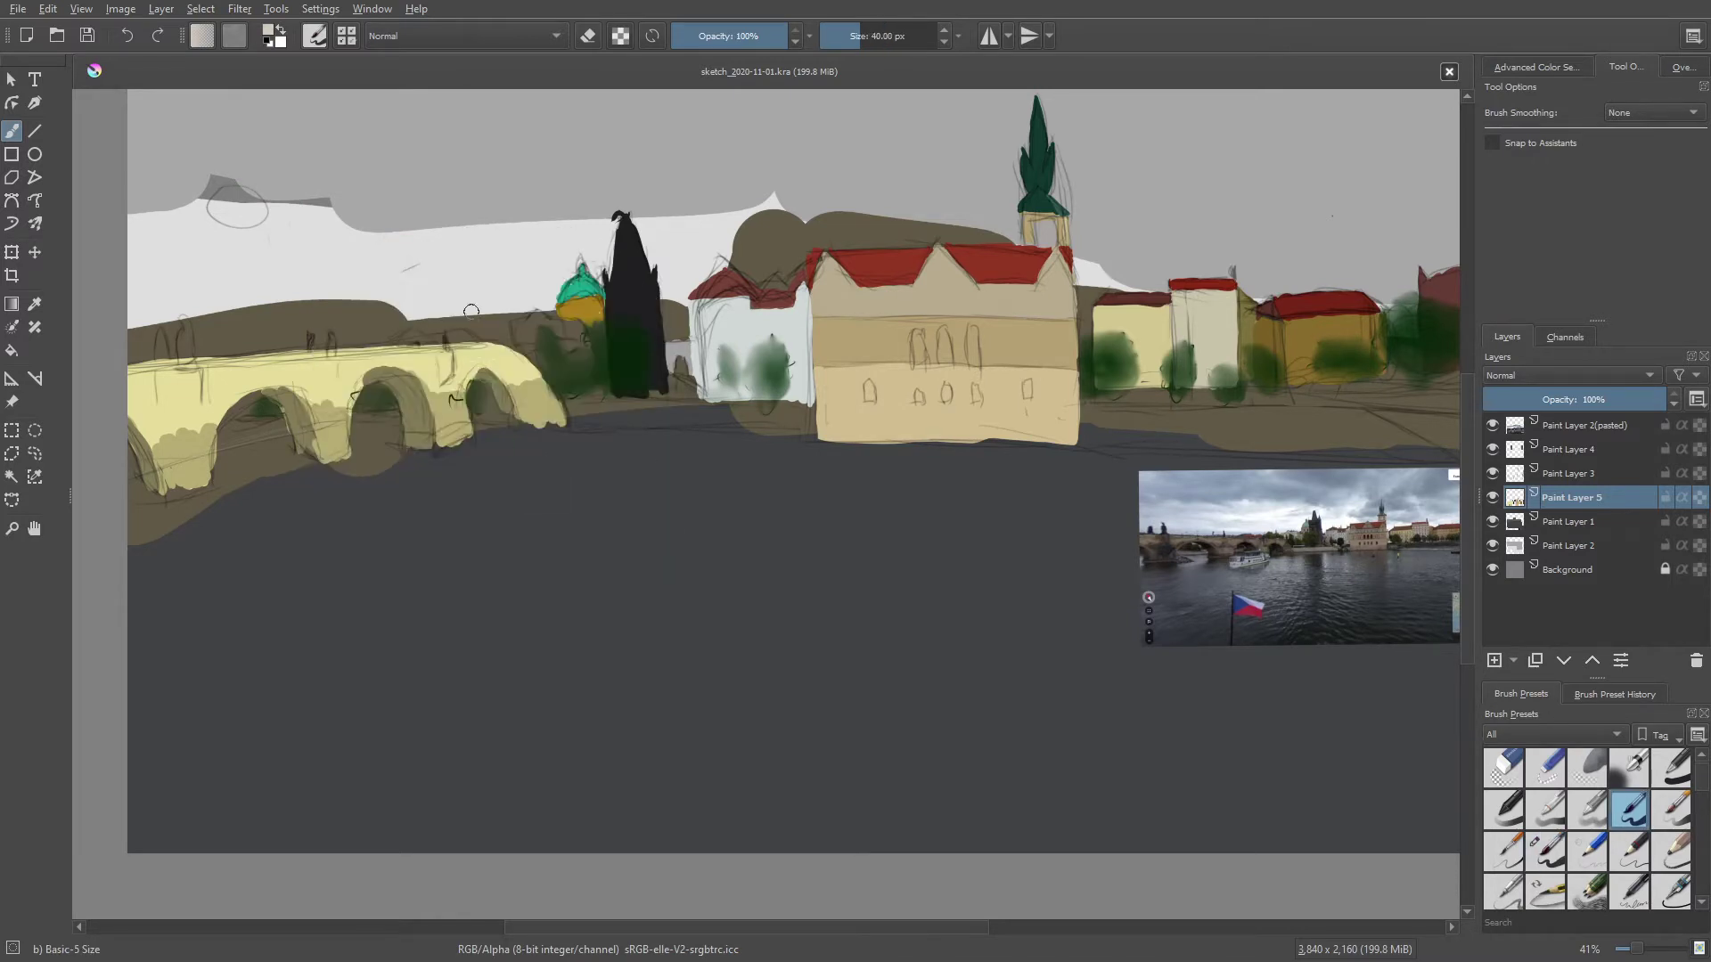
# Paint pale arch shapes at the bridge's far end, then turn the colour hue to red
pyautogui.moveTo(558, 339)
pyautogui.mouseDown()
pyautogui.moveTo(579, 331)
pyautogui.moveTo(584, 353)
pyautogui.moveTo(559, 331)
pyautogui.moveTo(593, 358)
pyautogui.mouseUp()
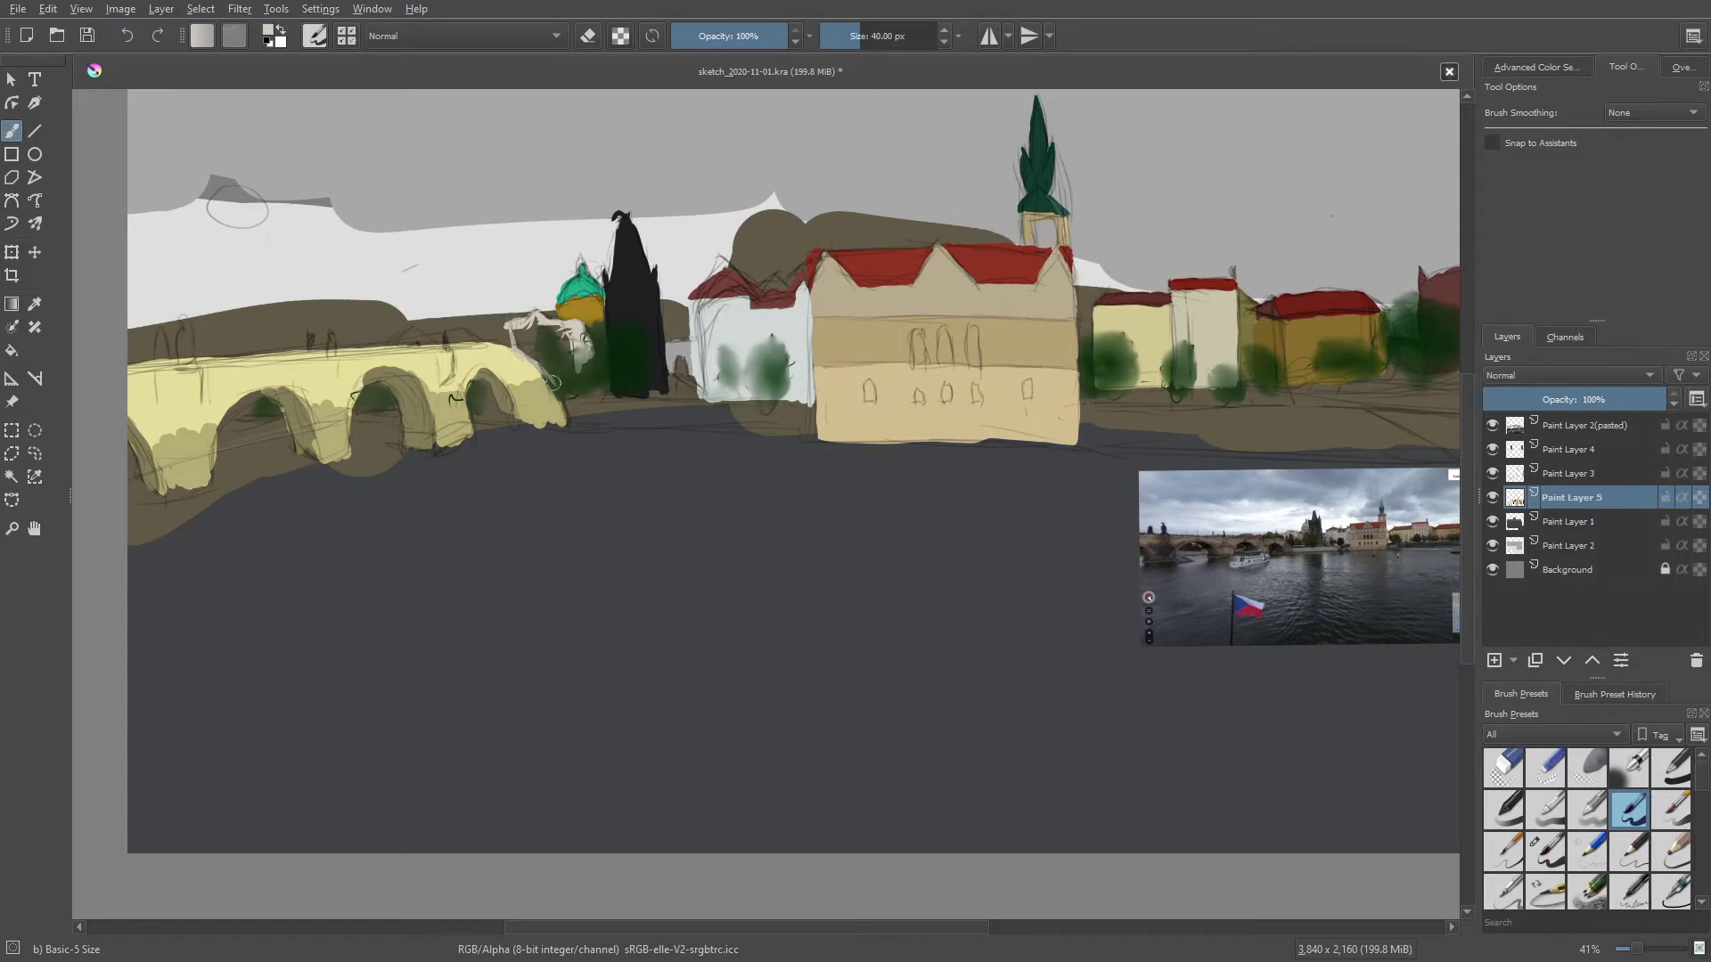
pyautogui.moveTo(553, 383)
pyautogui.mouseDown()
pyautogui.moveTo(515, 337)
pyautogui.moveTo(537, 322)
pyautogui.moveTo(580, 338)
pyautogui.moveTo(542, 357)
pyautogui.mouseUp()
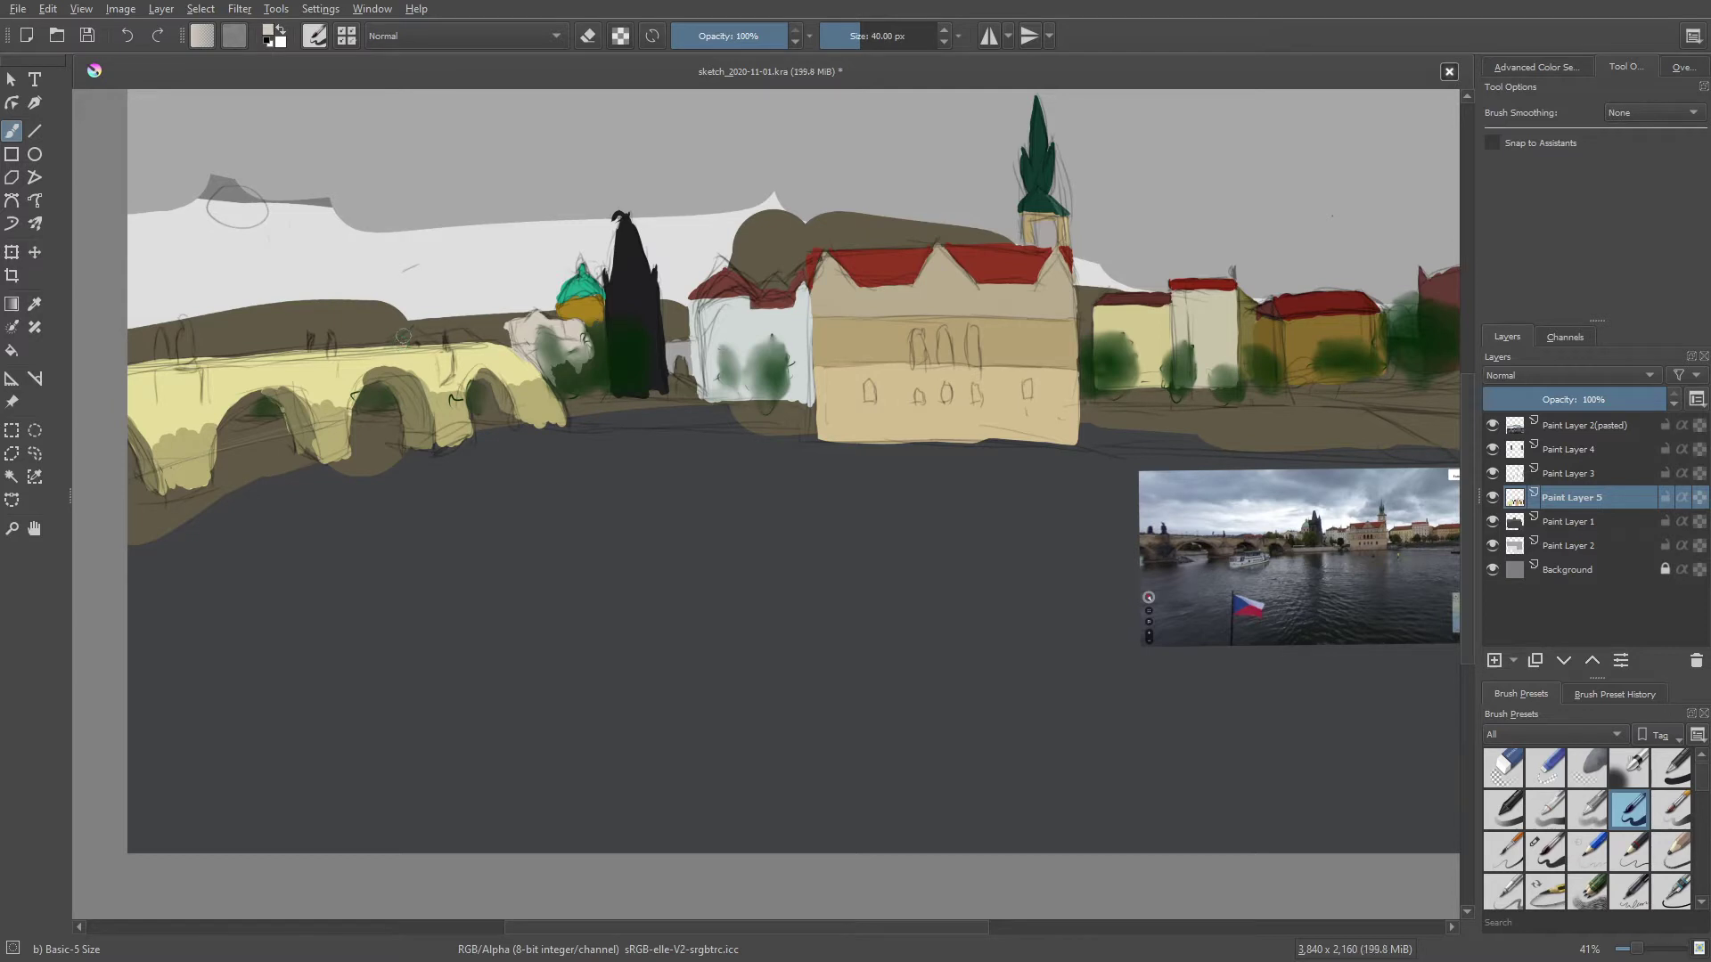
pyautogui.rightClick(395, 363)
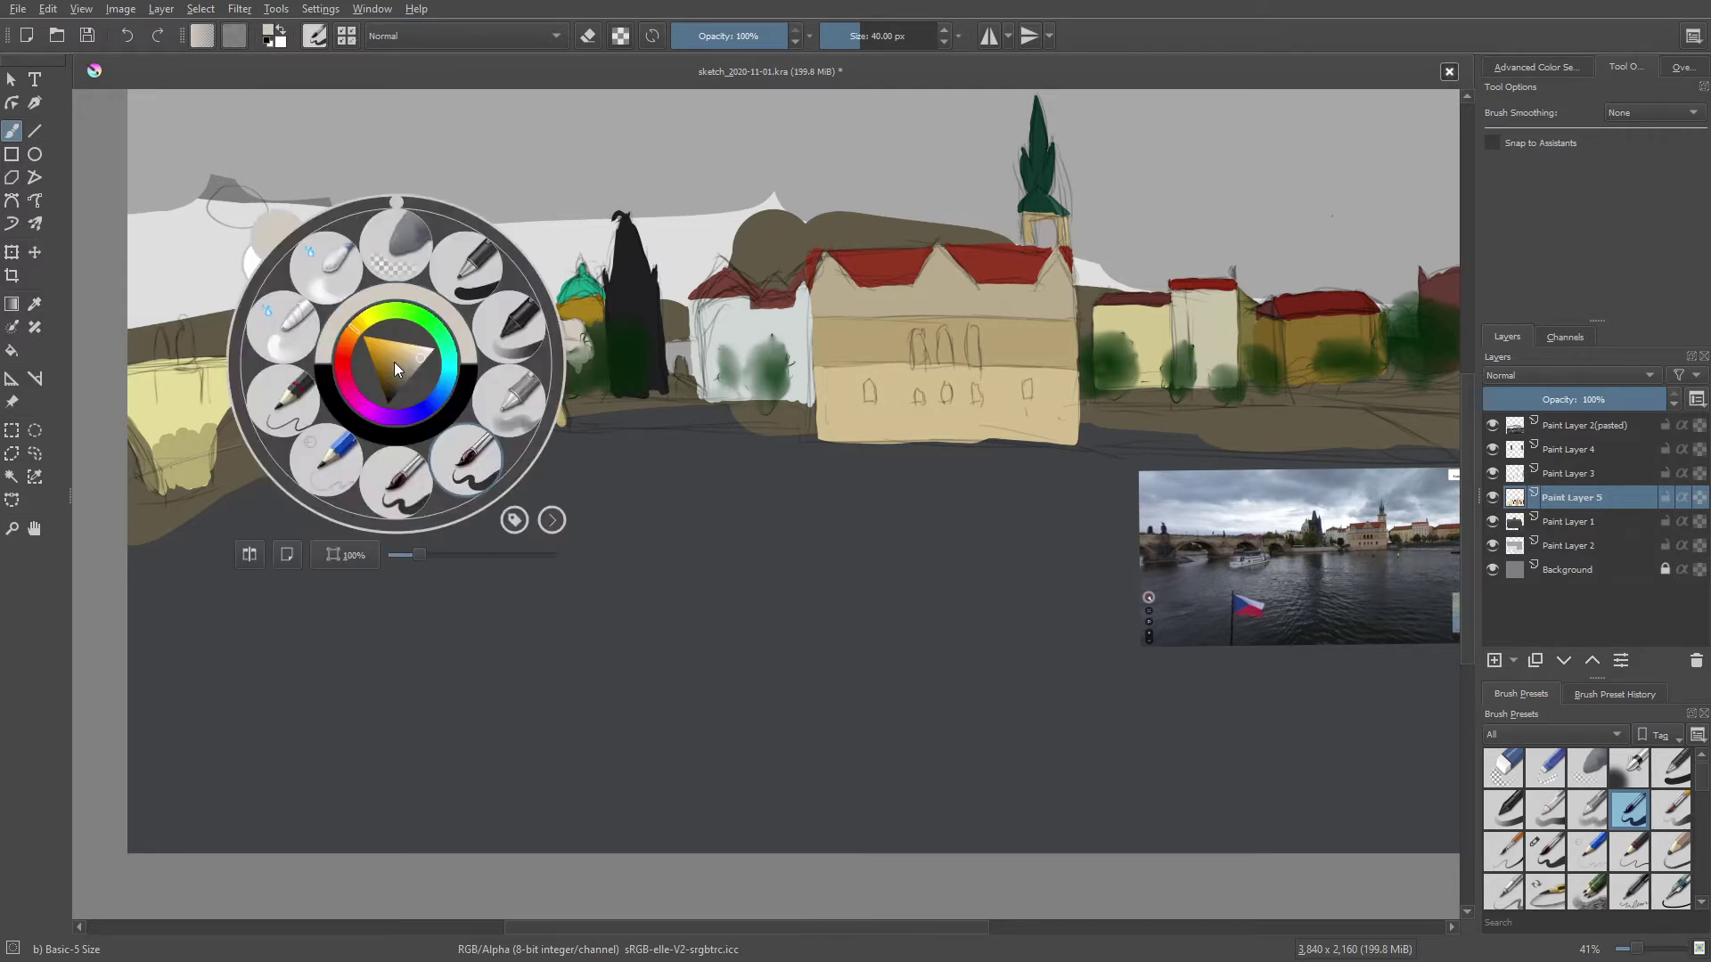
pyautogui.moveTo(344, 337); pyautogui.dragTo(366, 356)
pyautogui.click(199, 263)
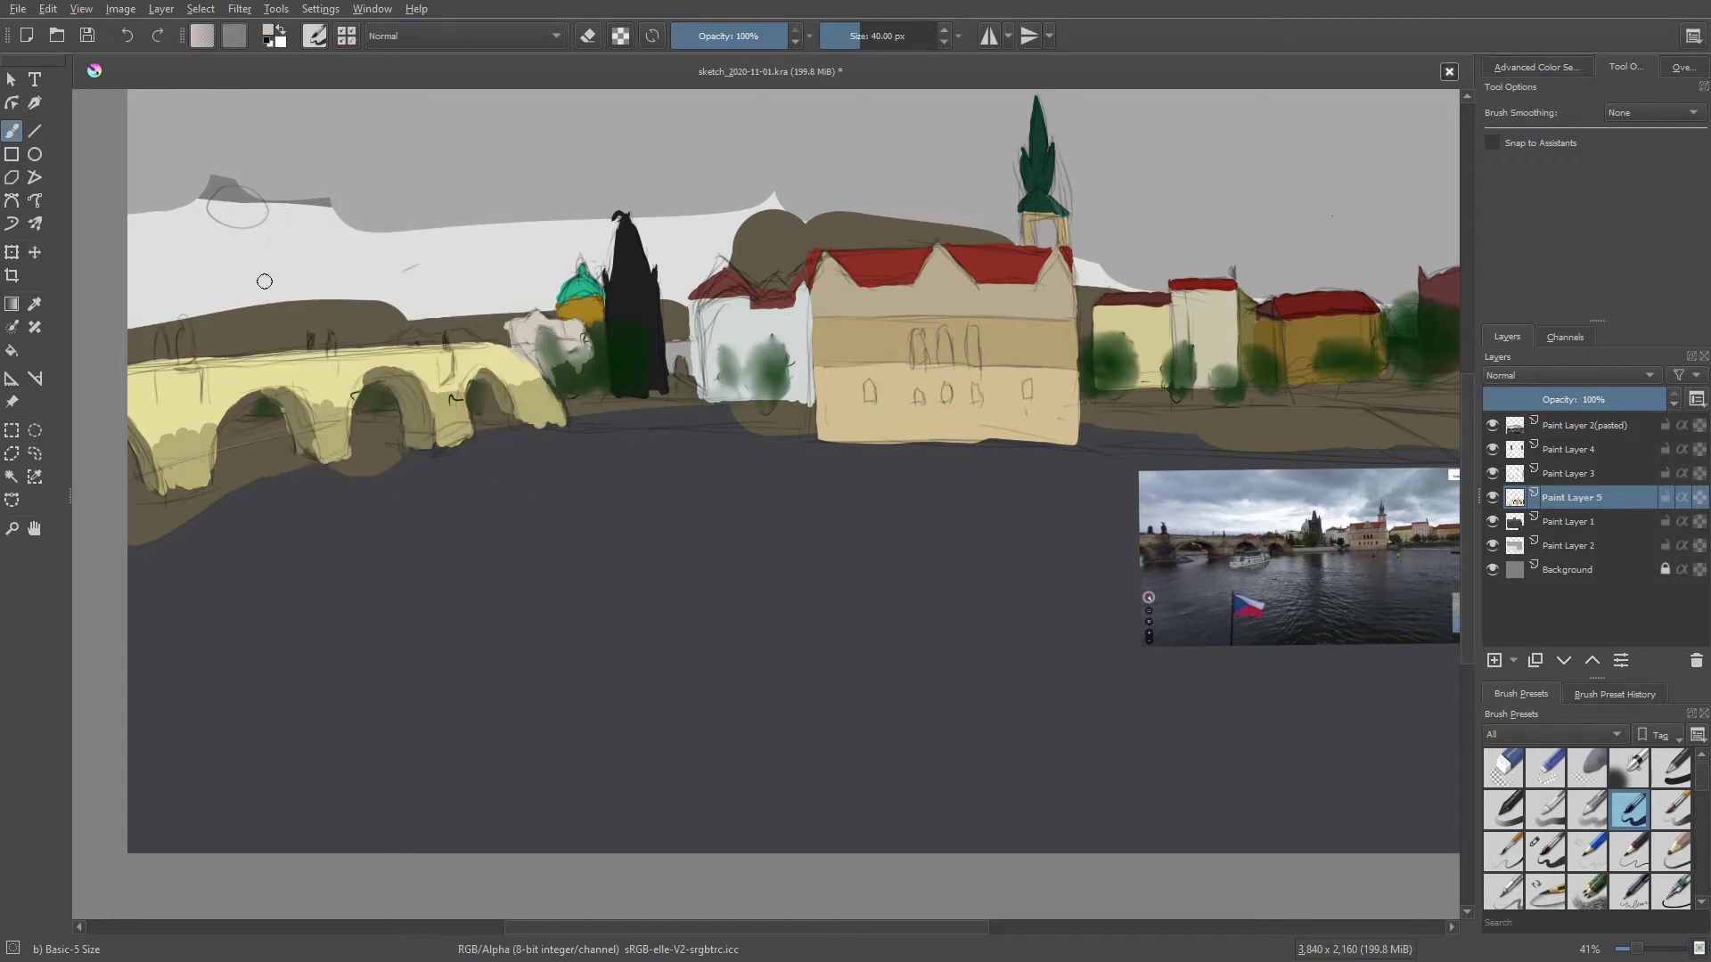
pyautogui.moveTo(586, 407); pyautogui.dragTo(363, 443)
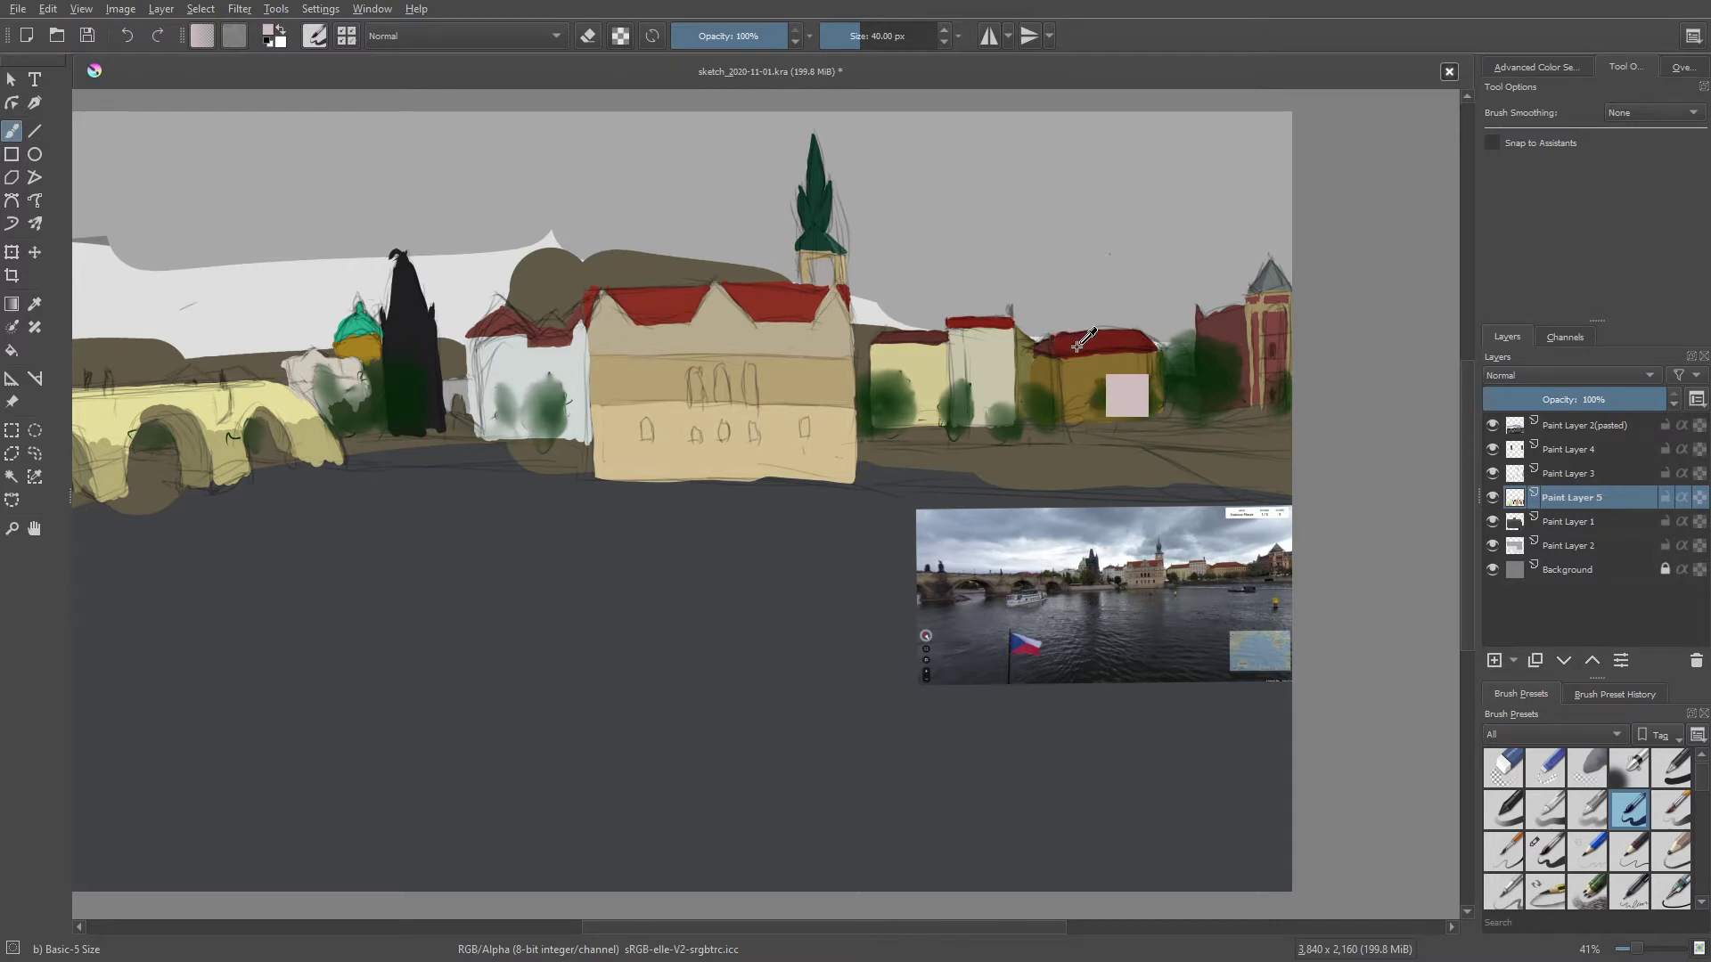
# Sample a building's red roof colour and darken it slightly
pyautogui.keyDown('ctrl'); pyautogui.click(1073, 343); pyautogui.keyUp('ctrl')
pyautogui.moveTo(633, 223); pyautogui.dragTo(1038, 201)
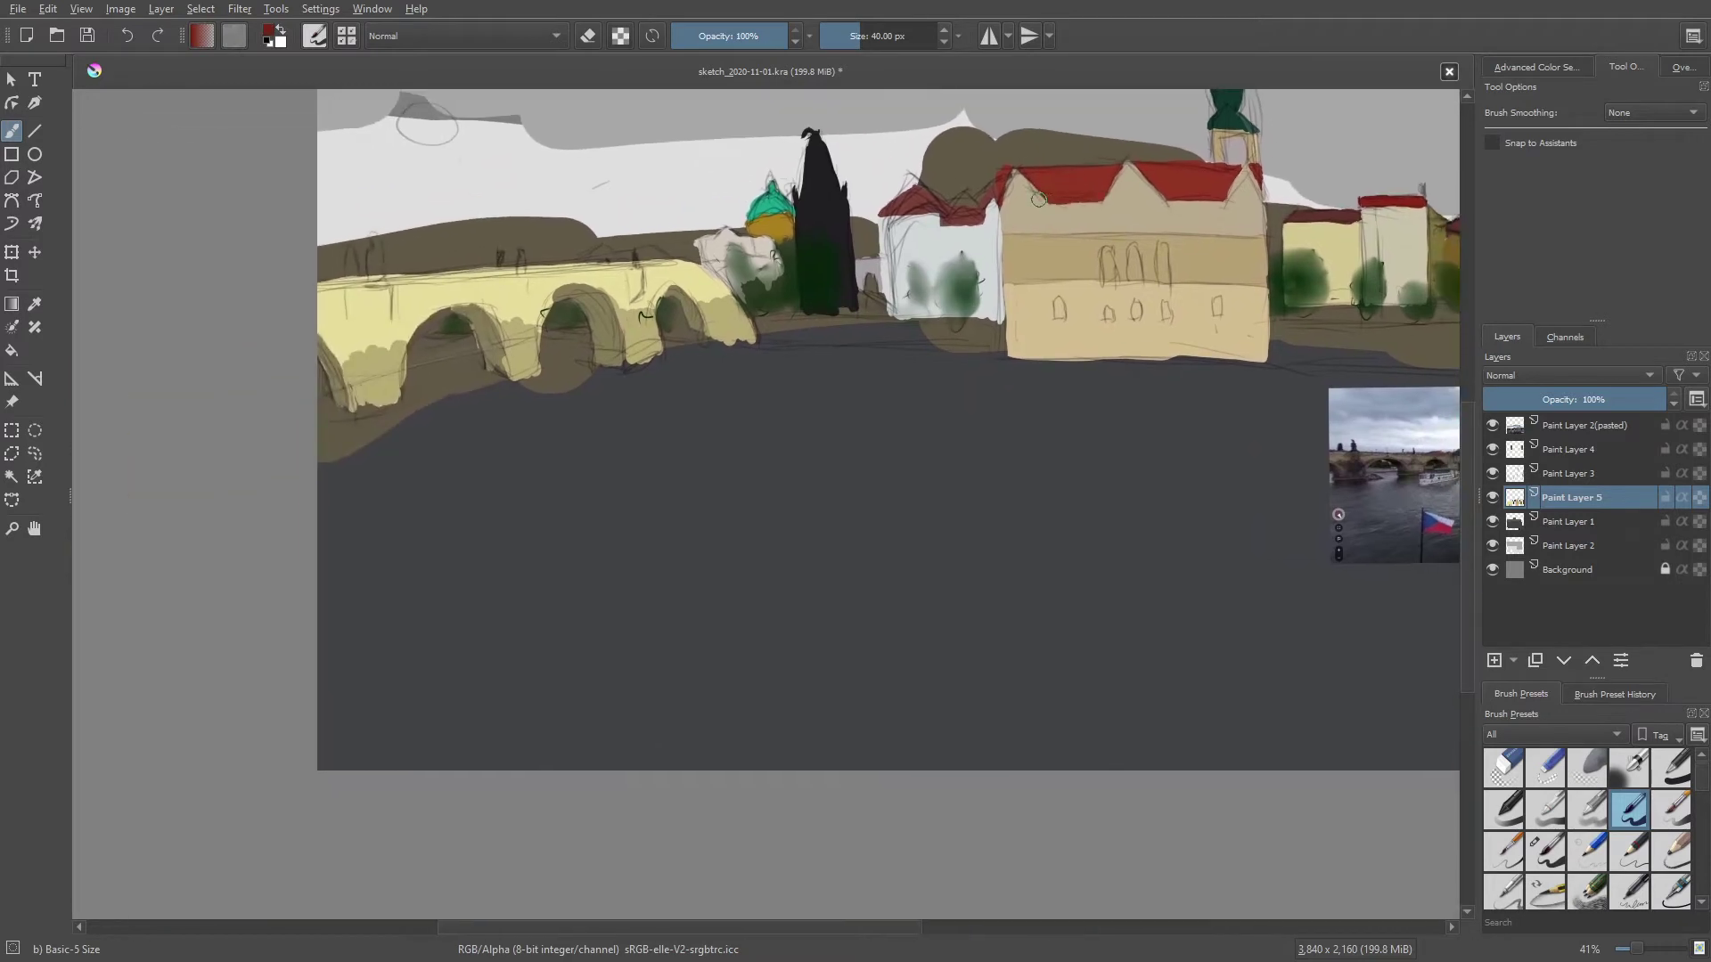
pyautogui.moveTo(698, 214); pyautogui.dragTo(858, 205)
pyautogui.rightClick(880, 367)
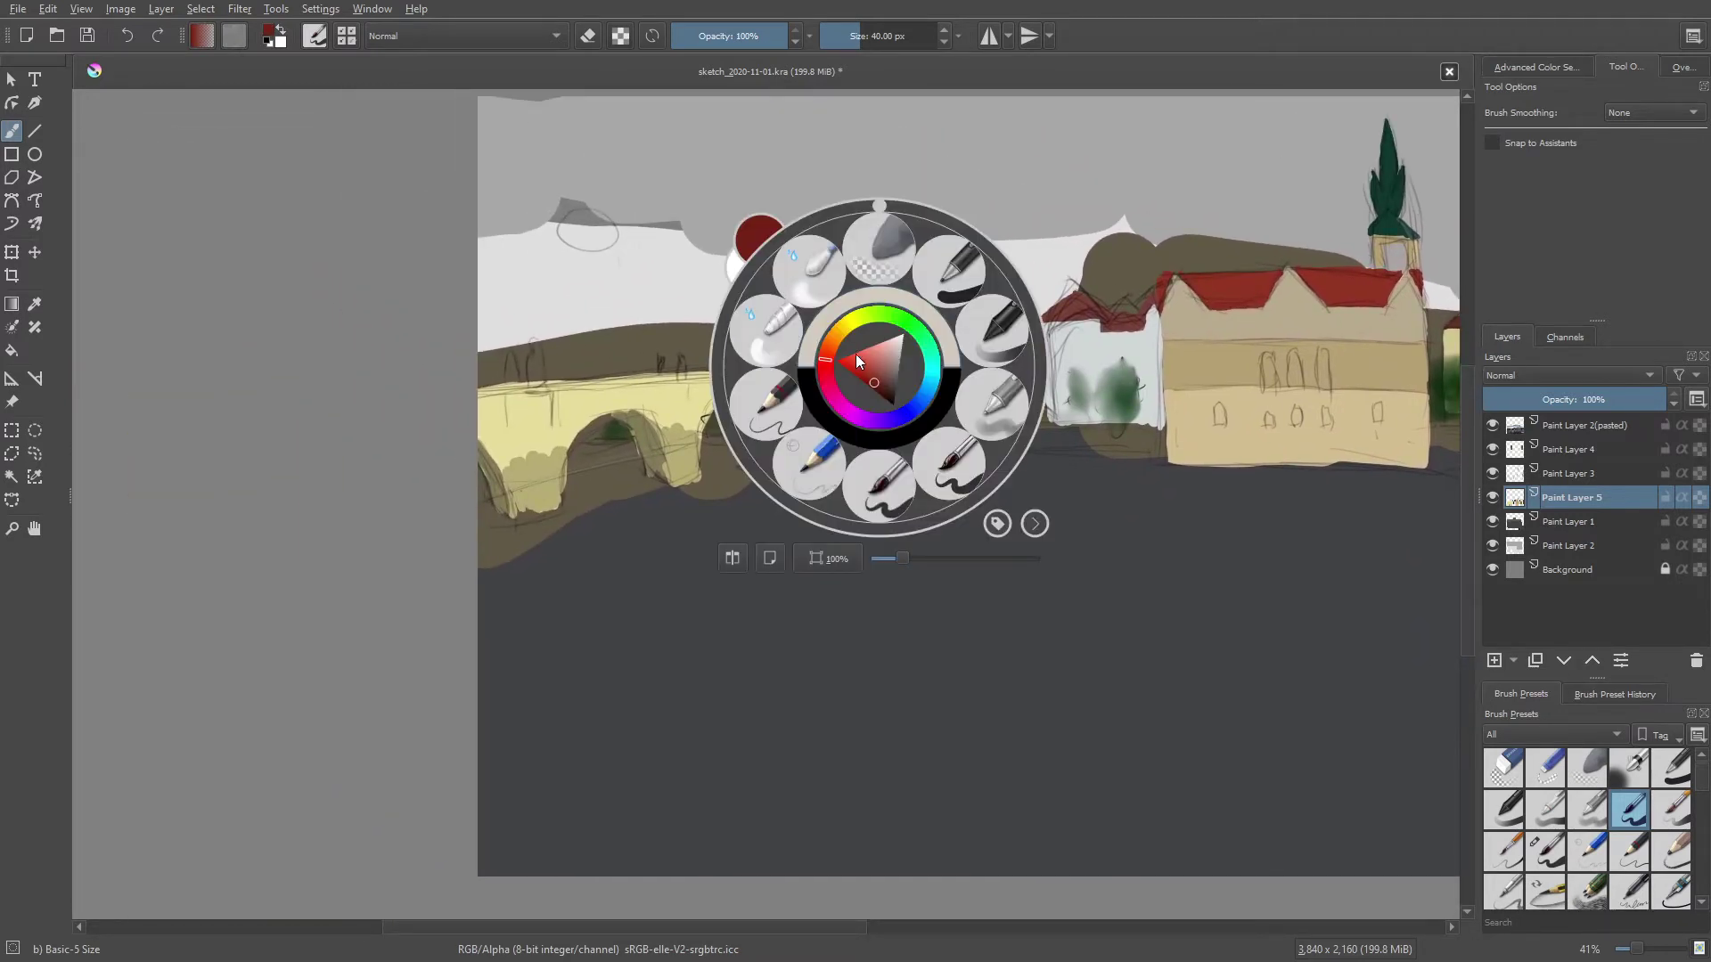
pyautogui.click(880, 382)
pyautogui.rightClick(880, 382)
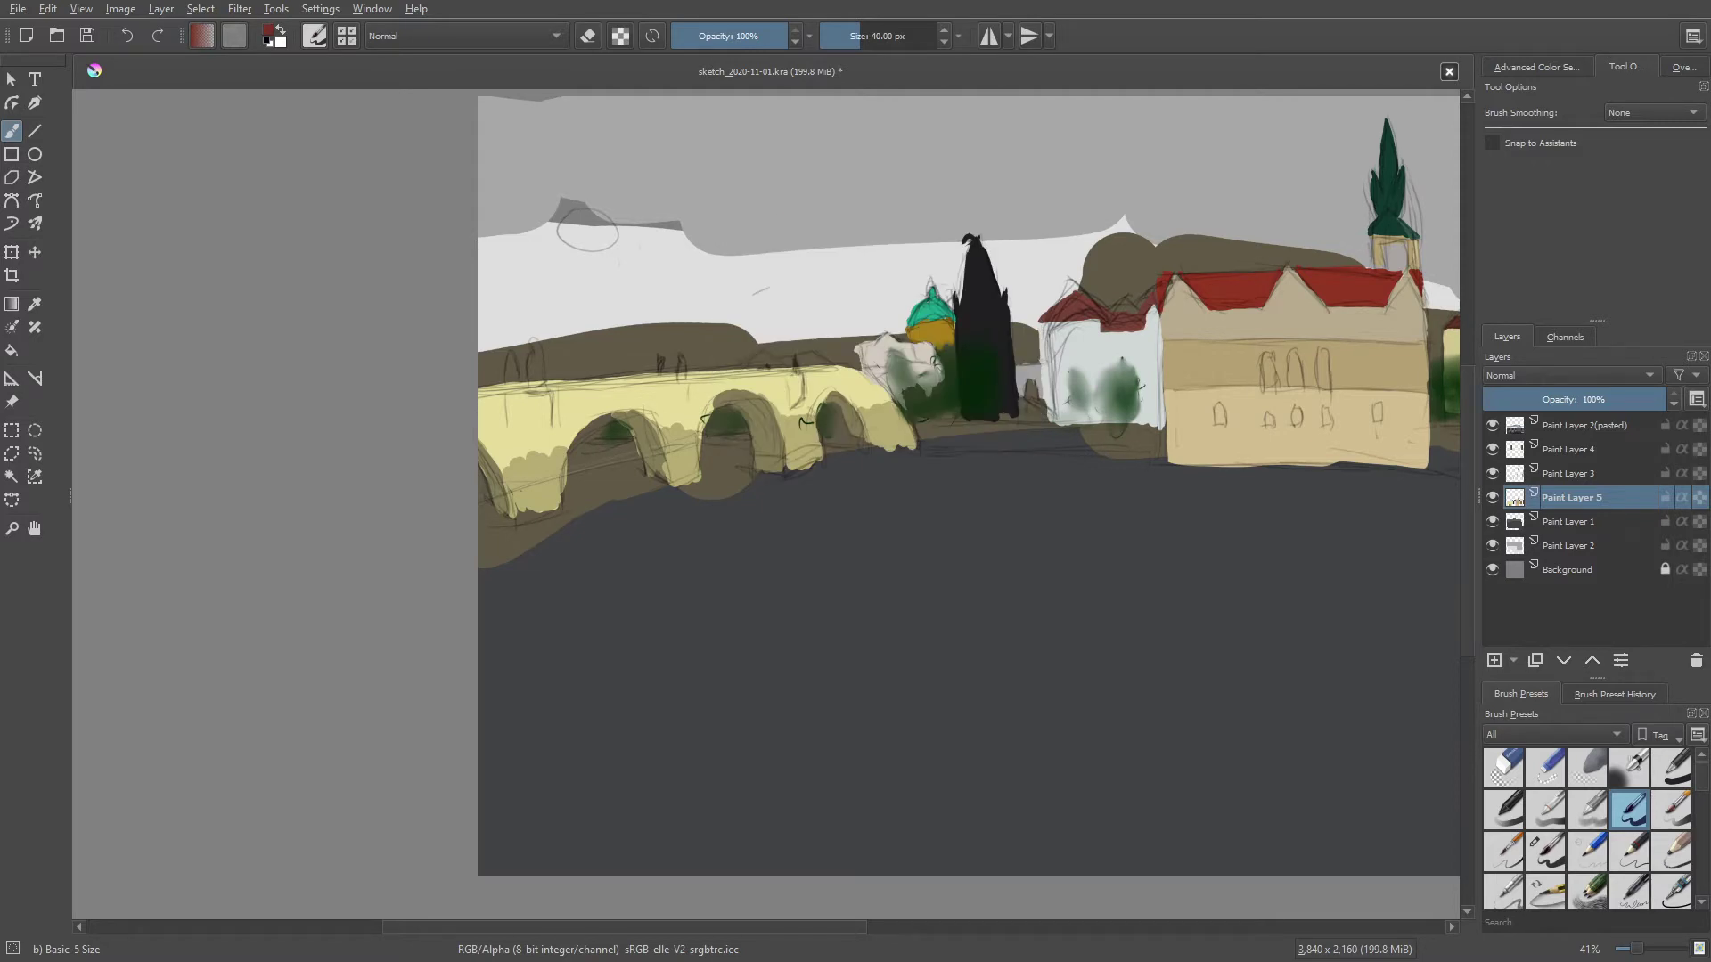
pyautogui.rightClick(596, 290)
pyautogui.rightClick(708, 291)
# Paint dark red roof strokes along the top of the bridge's far end
pyautogui.moveTo(775, 367)
pyautogui.mouseDown()
pyautogui.moveTo(797, 360)
pyautogui.moveTo(774, 357)
pyautogui.mouseUp()
pyautogui.moveTo(819, 363); pyautogui.dragTo(829, 364)
pyautogui.moveTo(742, 368); pyautogui.dragTo(768, 366)
pyautogui.moveTo(616, 268)
pyautogui.mouseDown()
pyautogui.moveTo(246, 217)
pyautogui.moveTo(334, 209)
pyautogui.moveTo(328, 181)
pyautogui.moveTo(281, 151)
pyautogui.mouseUp()
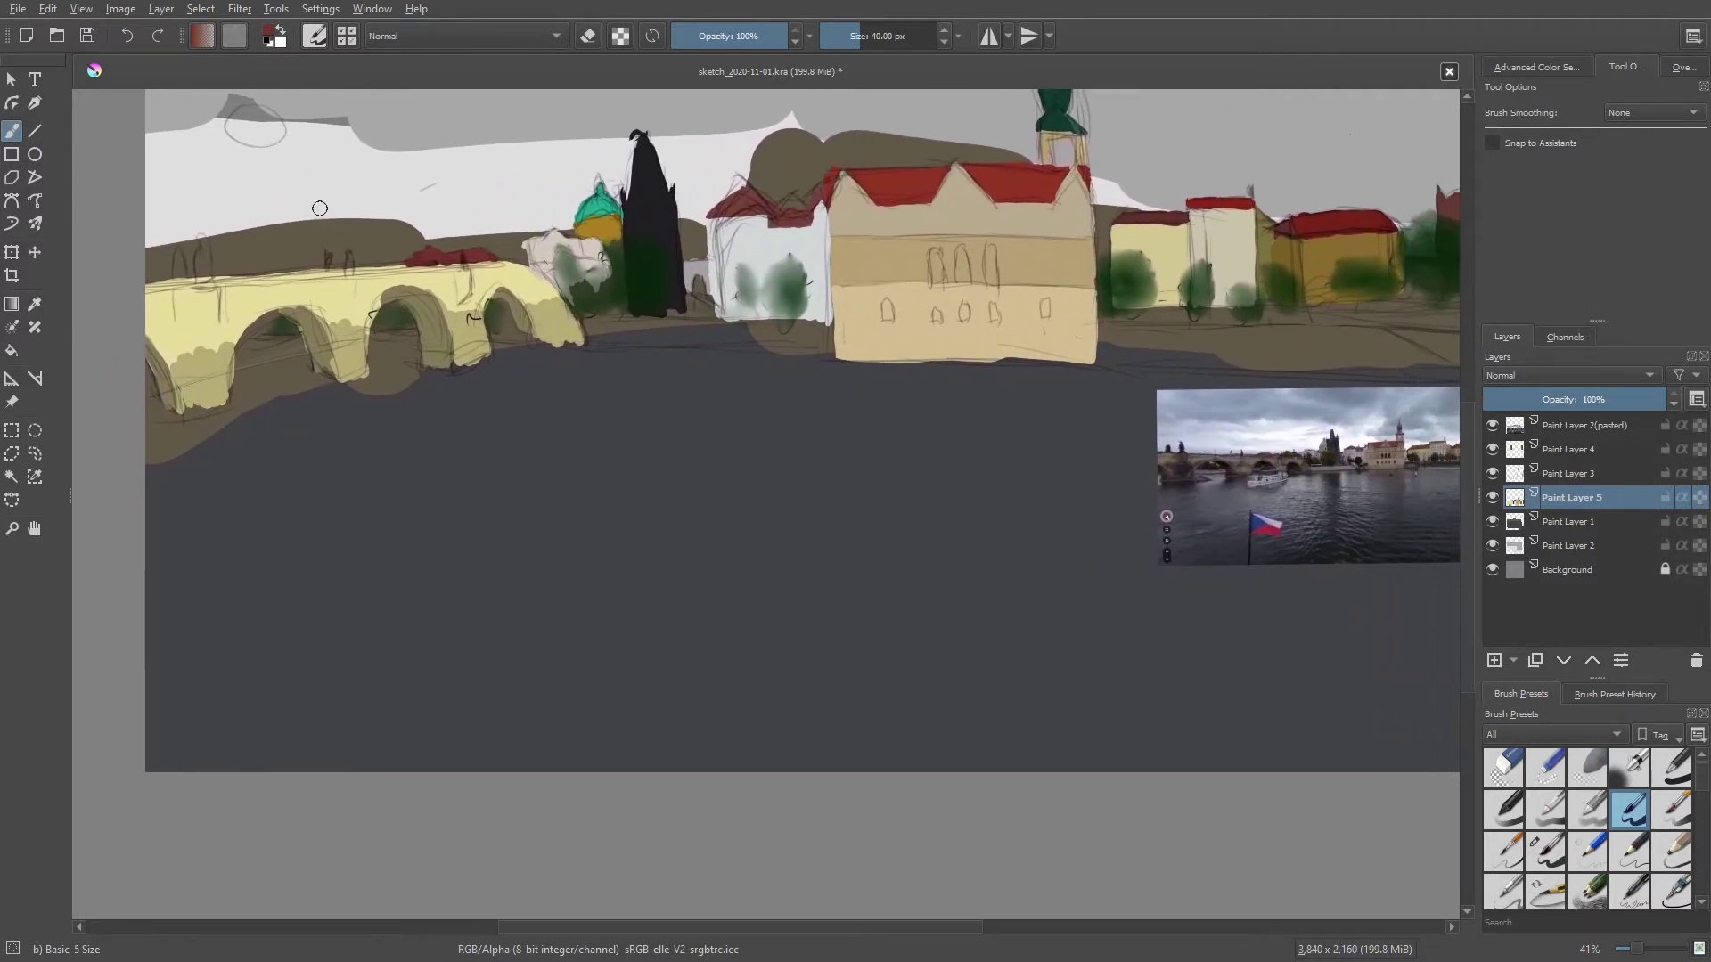
# Pick a light beige painting colour from the pop-up palette
pyautogui.rightClick(305, 257)
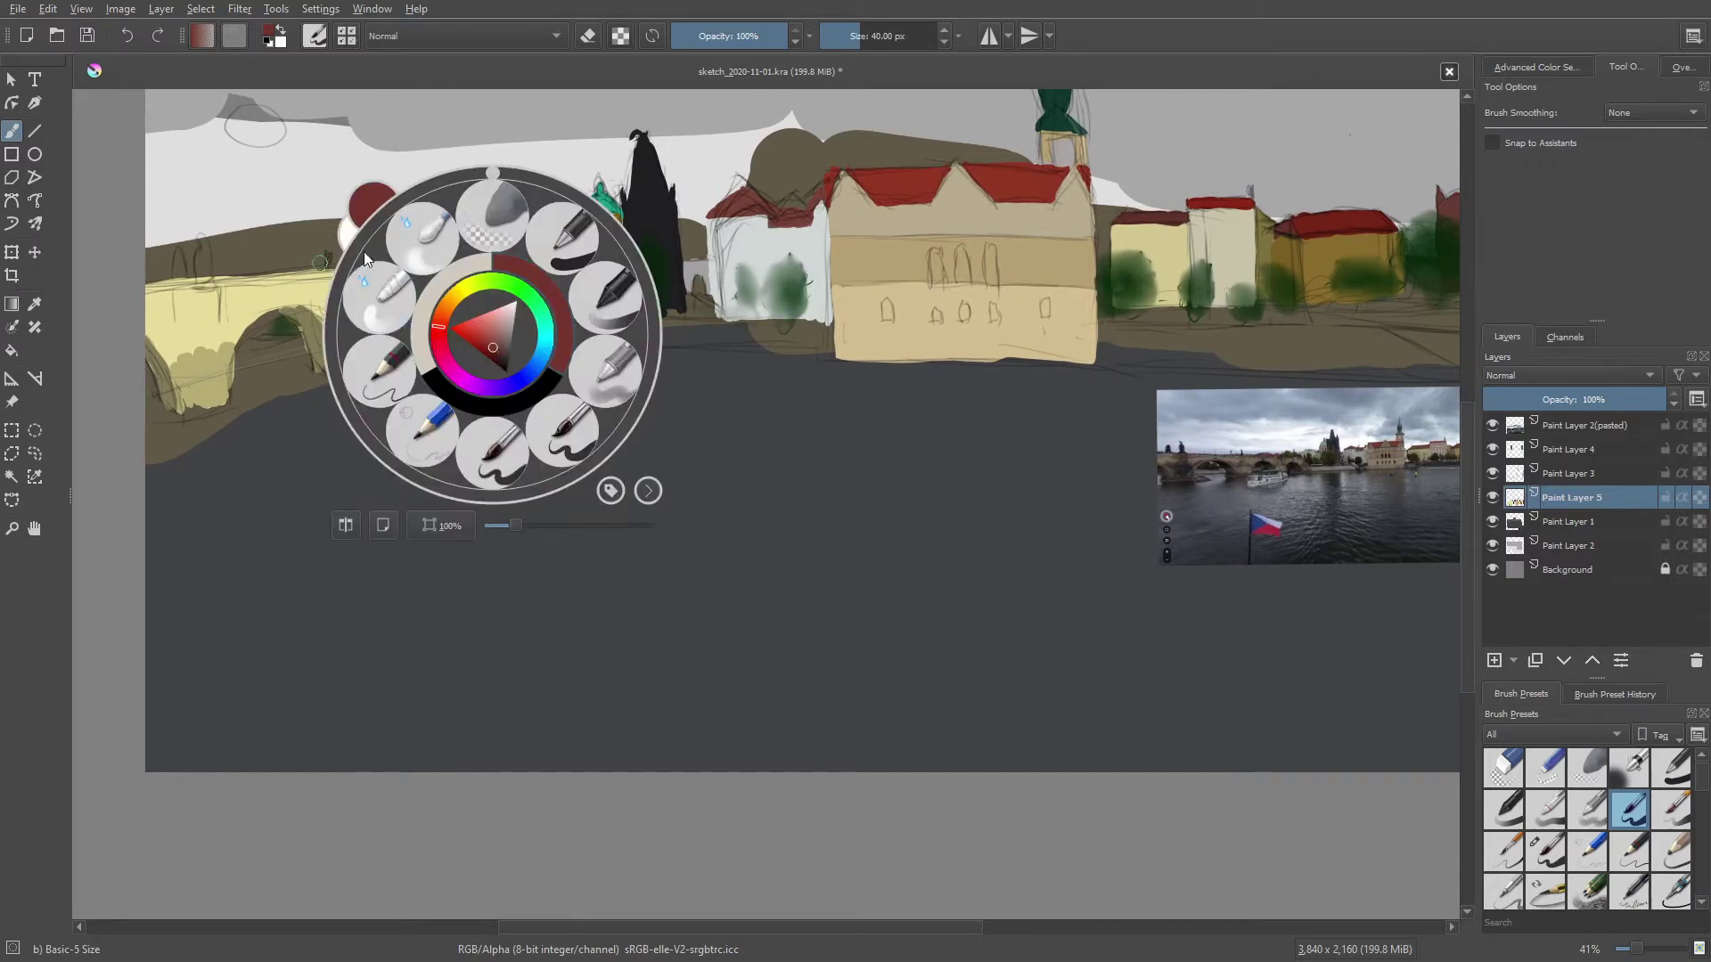
pyautogui.click(422, 314)
pyautogui.rightClick(512, 378)
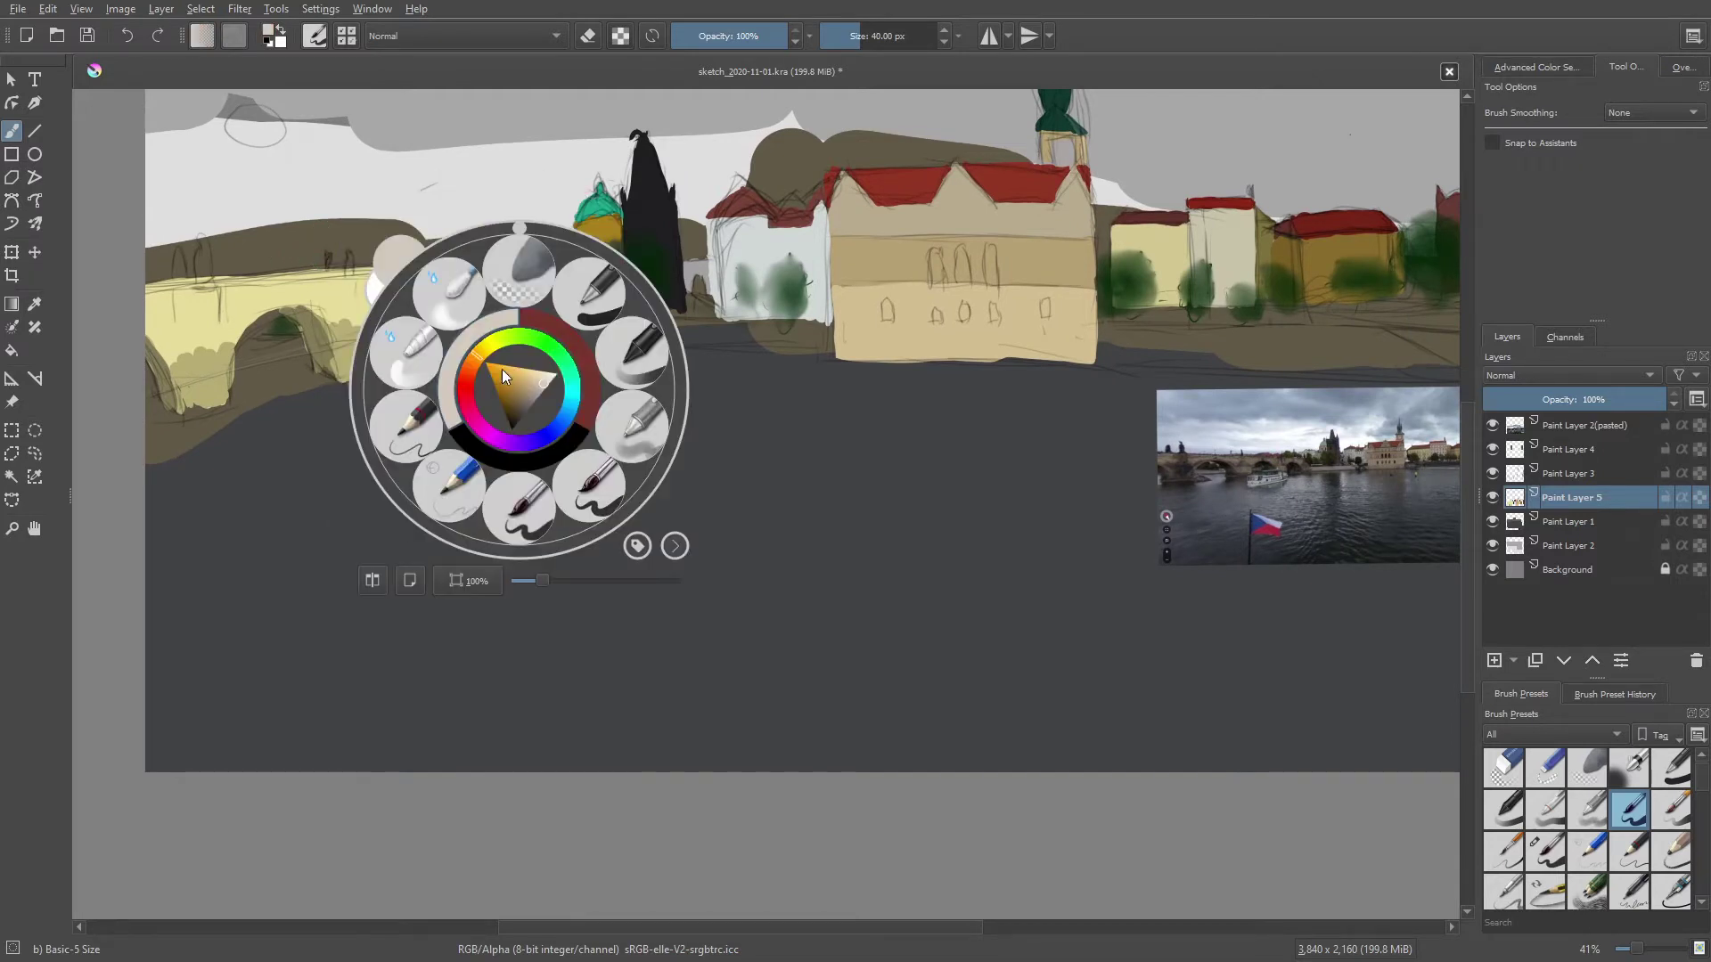
pyautogui.click(319, 296)
pyautogui.rightClick(637, 365)
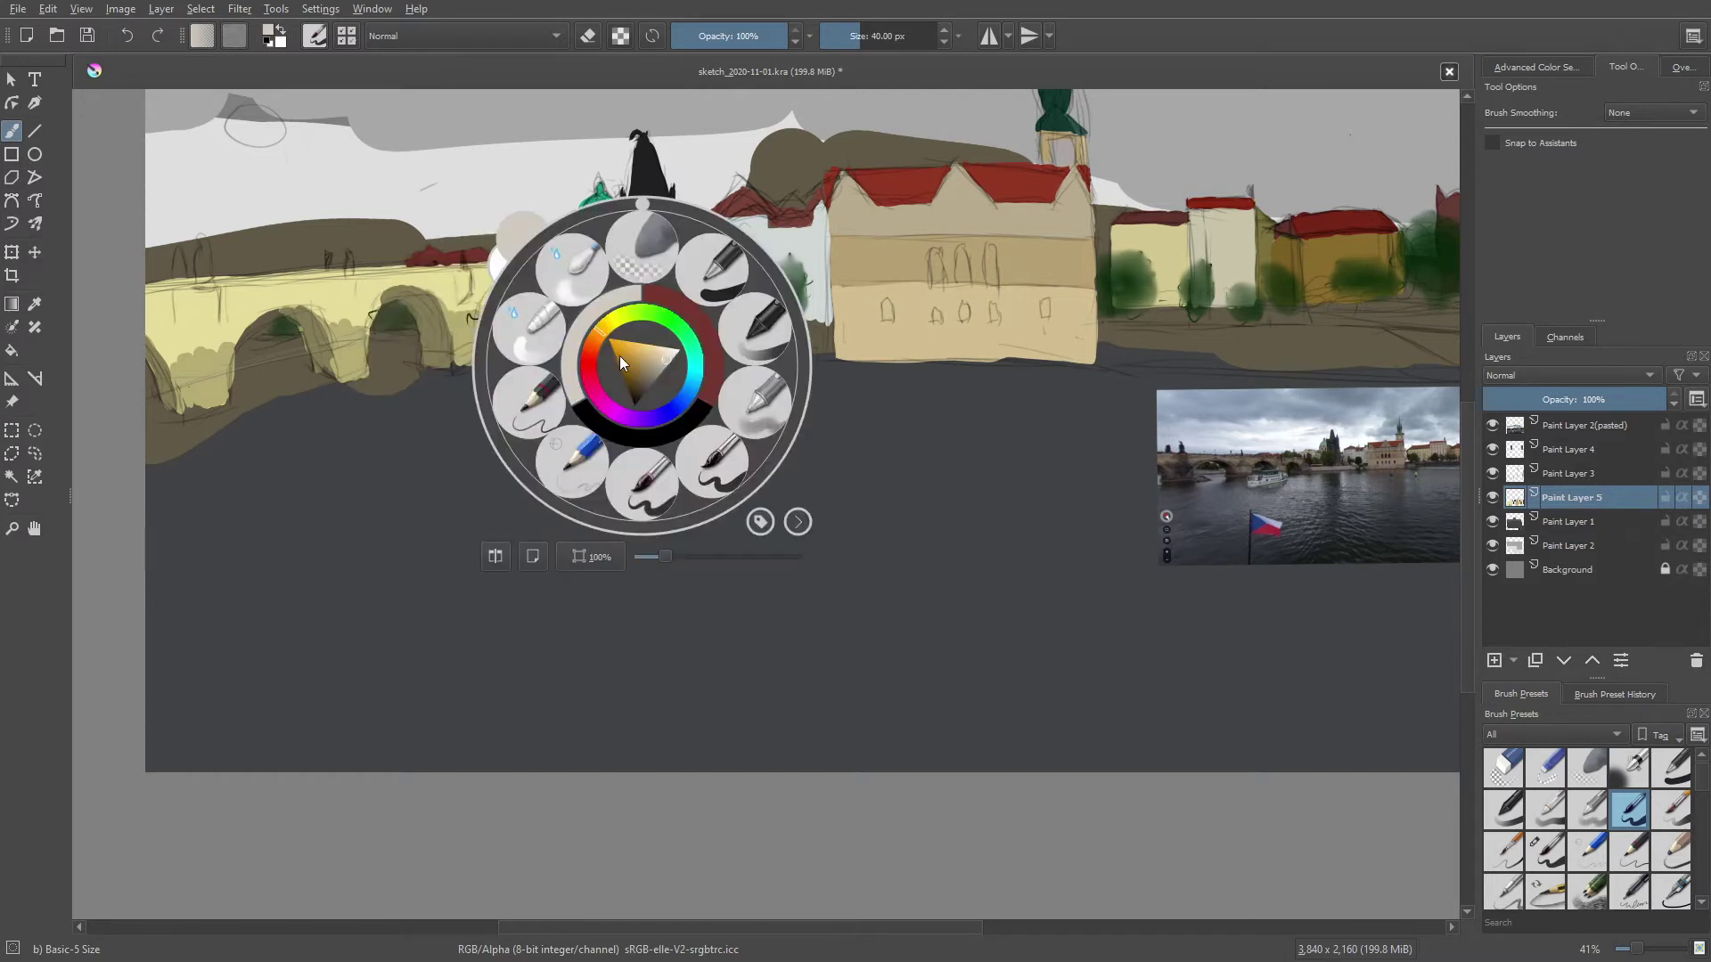
pyautogui.rightClick(667, 360)
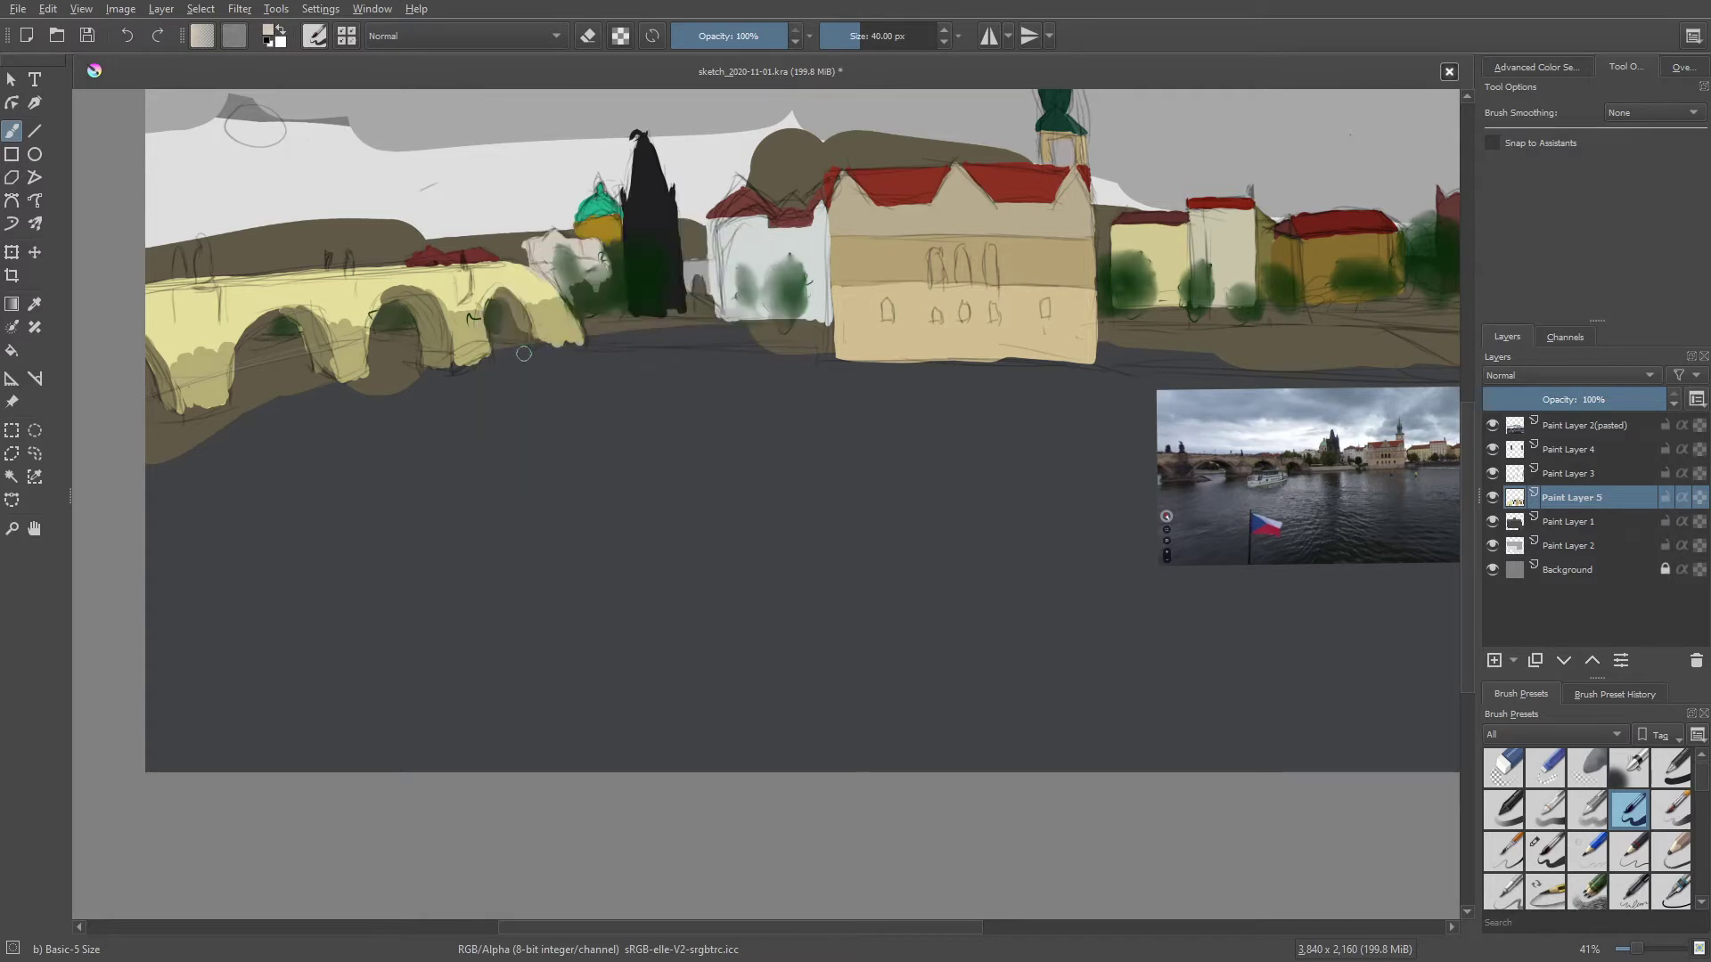
# Paint pale water-line strokes along the shore and beneath each bridge arch
pyautogui.moveTo(592, 343)
pyautogui.mouseDown()
pyautogui.moveTo(656, 344)
pyautogui.moveTo(585, 342)
pyautogui.moveTo(614, 319)
pyautogui.moveTo(823, 324)
pyautogui.mouseUp()
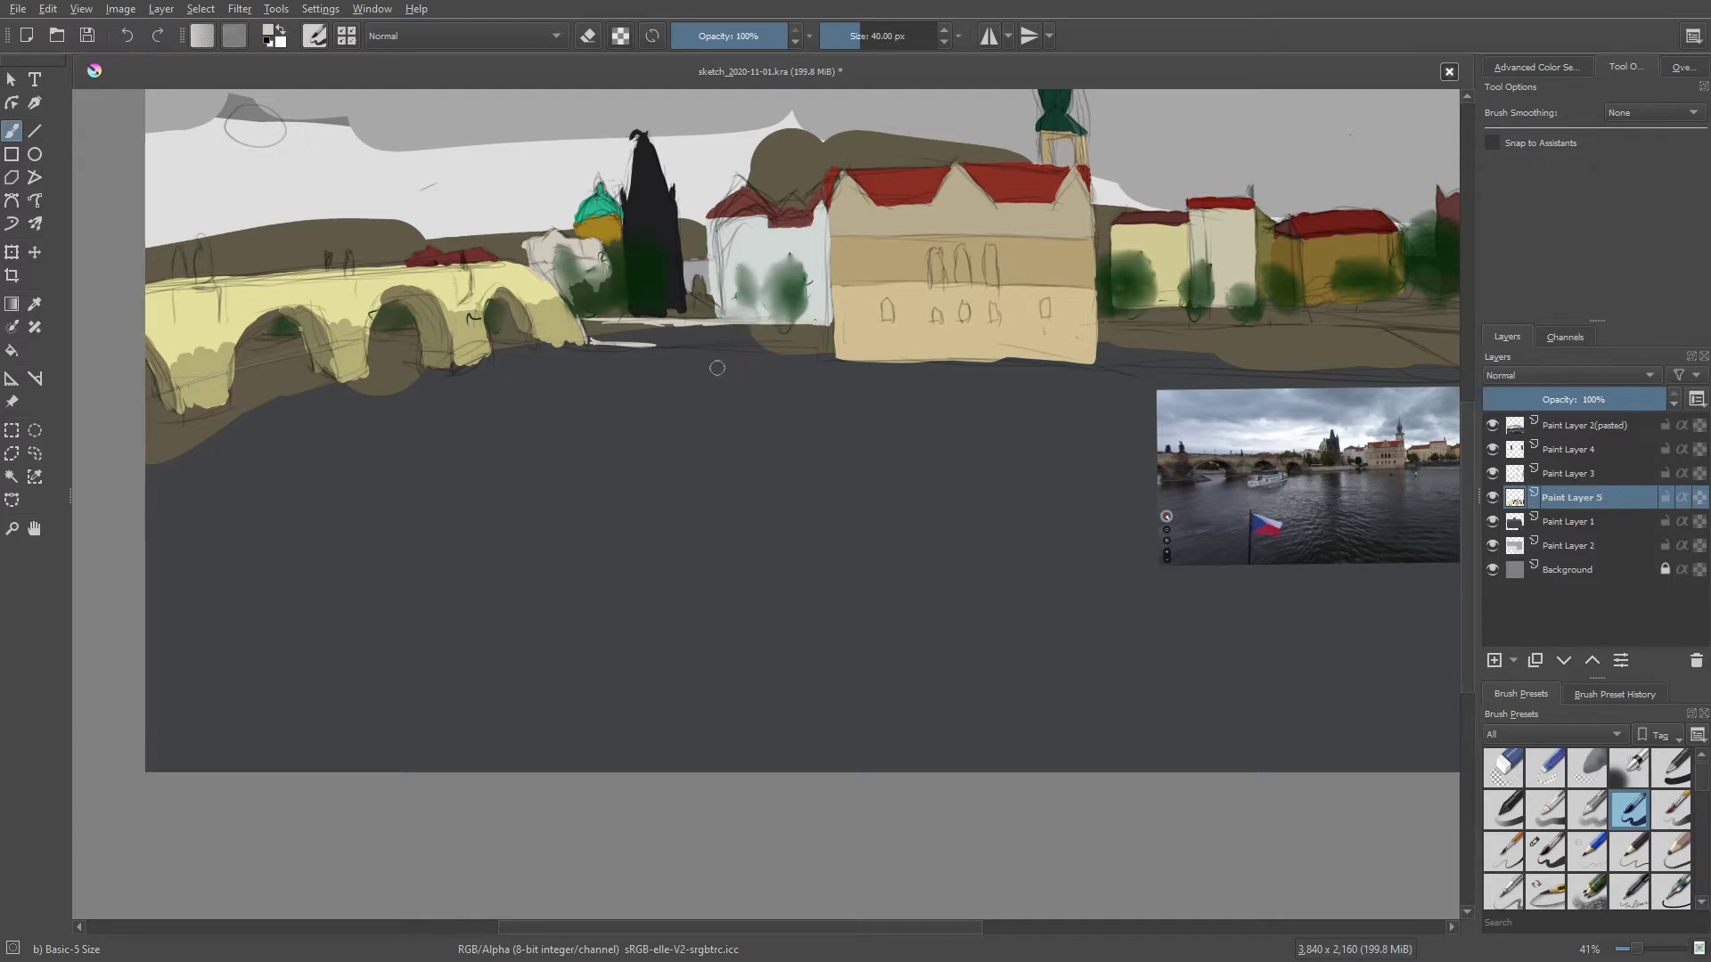
pyautogui.moveTo(772, 326)
pyautogui.mouseDown()
pyautogui.moveTo(770, 346)
pyautogui.moveTo(640, 342)
pyautogui.mouseUp()
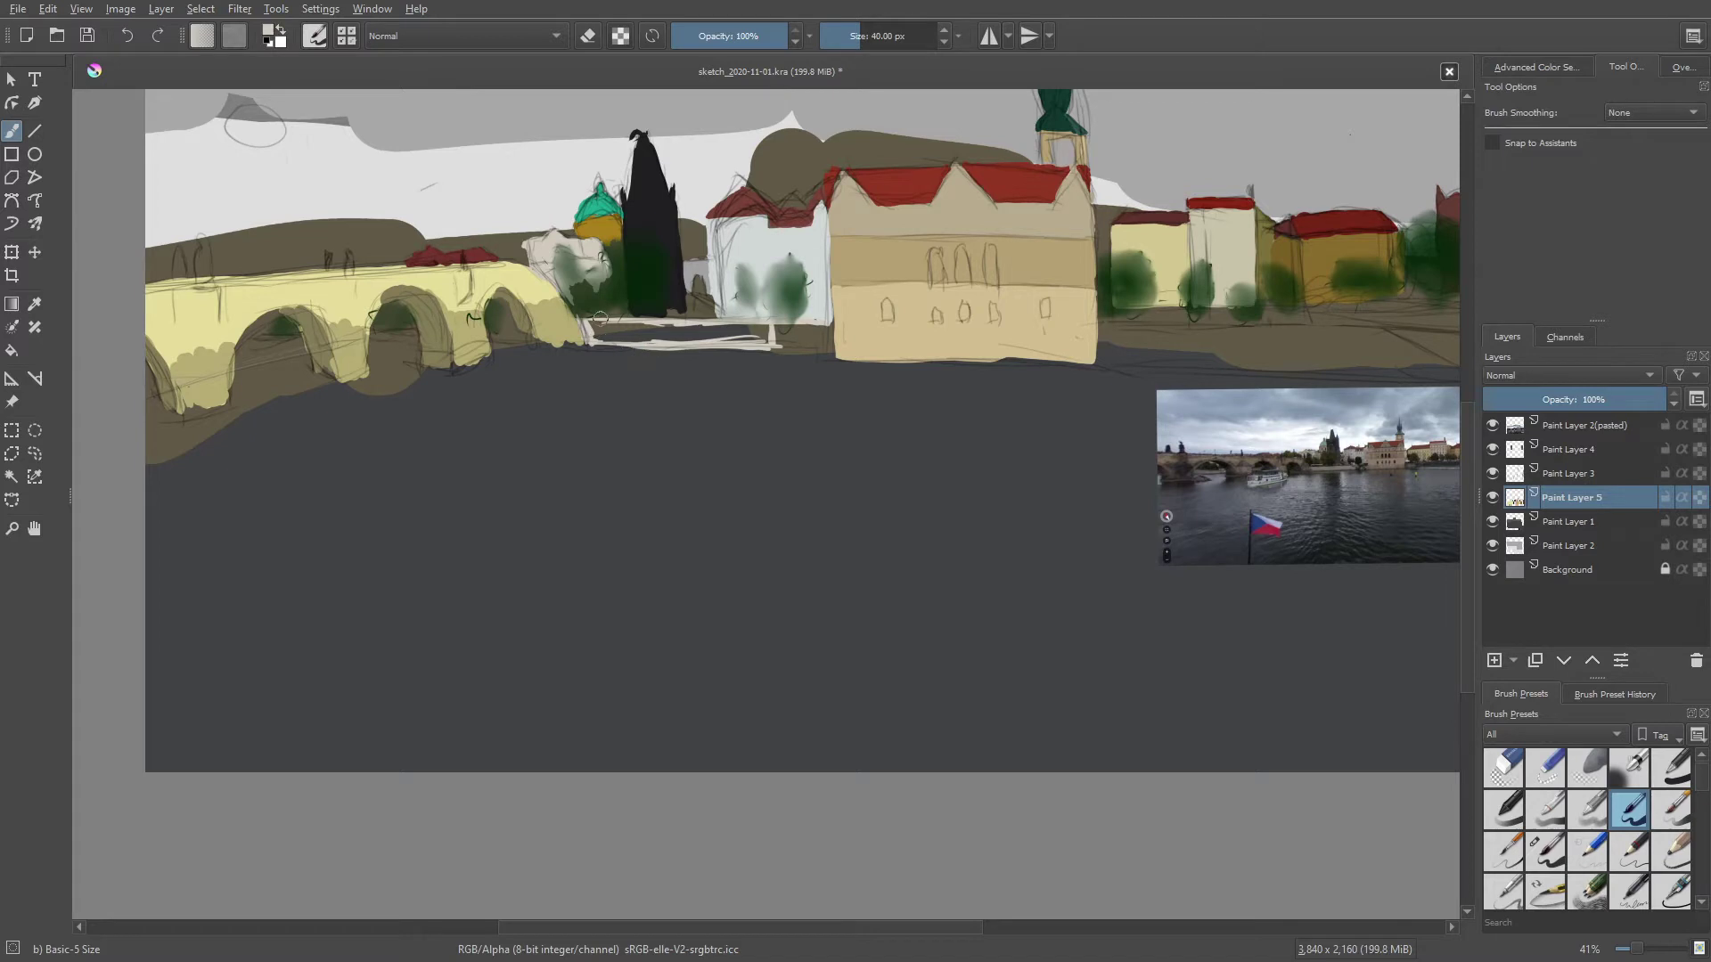
pyautogui.moveTo(615, 325)
pyautogui.mouseDown()
pyautogui.moveTo(584, 322)
pyautogui.moveTo(720, 332)
pyautogui.moveTo(613, 328)
pyautogui.moveTo(703, 328)
pyautogui.mouseUp()
pyautogui.moveTo(737, 328)
pyautogui.mouseDown()
pyautogui.moveTo(771, 329)
pyautogui.moveTo(749, 340)
pyautogui.mouseUp()
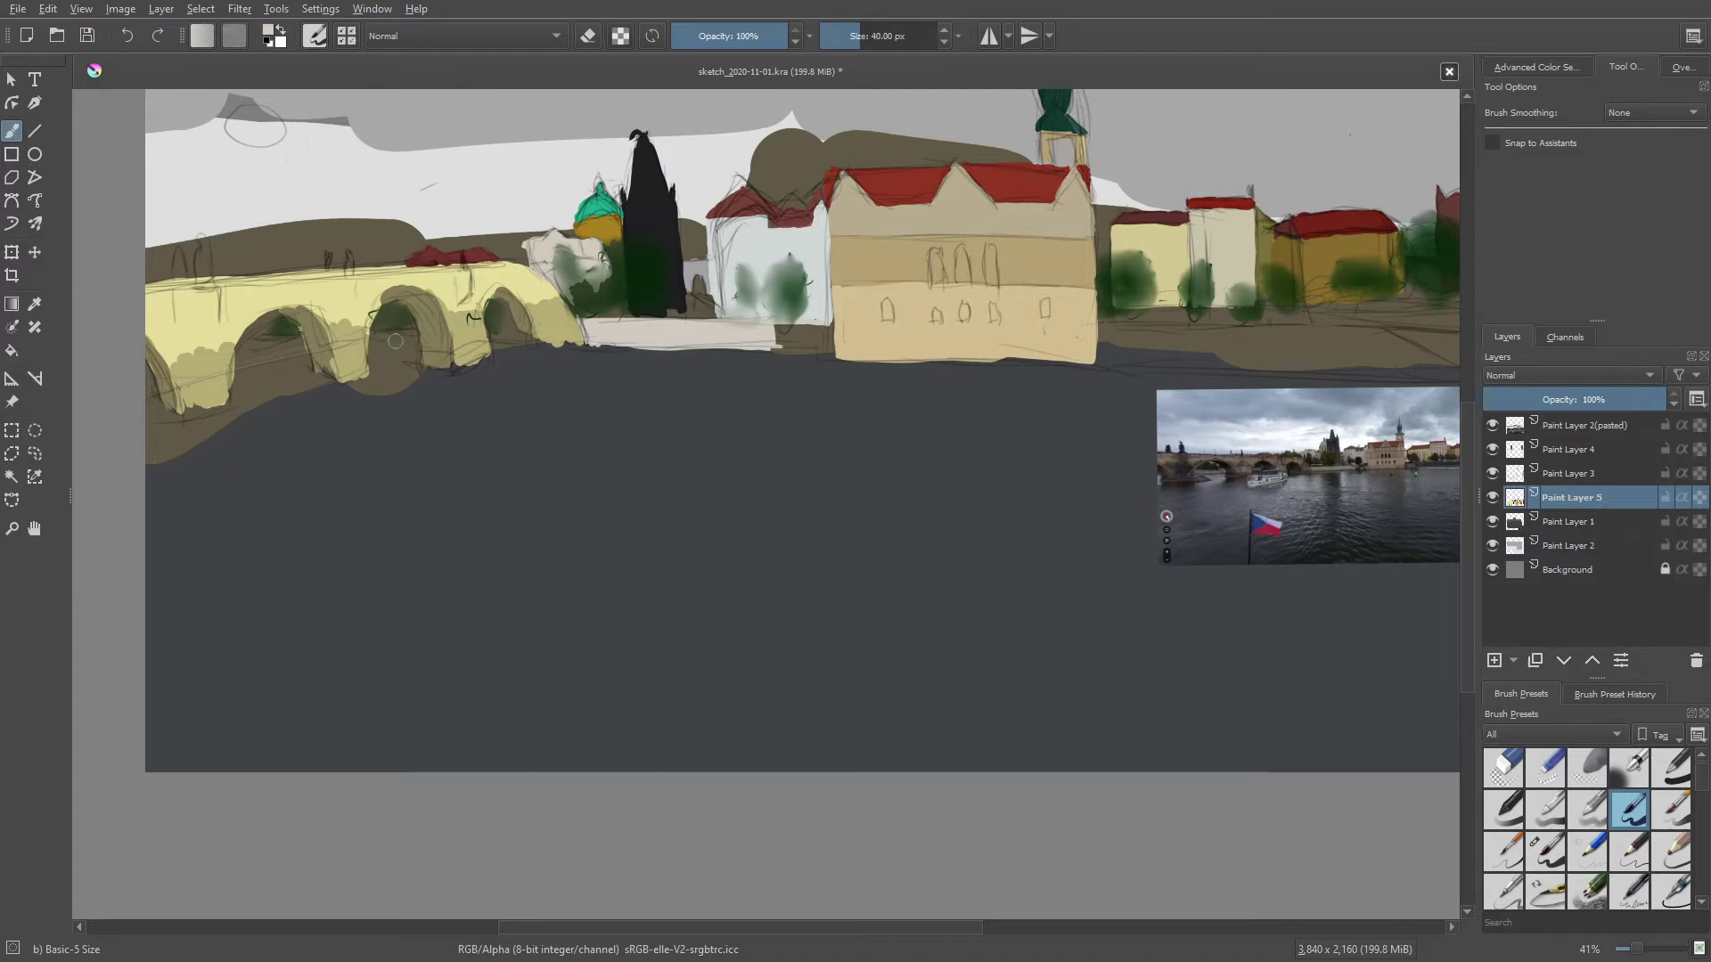
pyautogui.moveTo(382, 337)
pyautogui.mouseDown()
pyautogui.moveTo(417, 339)
pyautogui.moveTo(378, 335)
pyautogui.mouseUp()
pyautogui.moveTo(237, 347); pyautogui.dragTo(284, 349)
pyautogui.moveTo(297, 334); pyautogui.dragTo(233, 349)
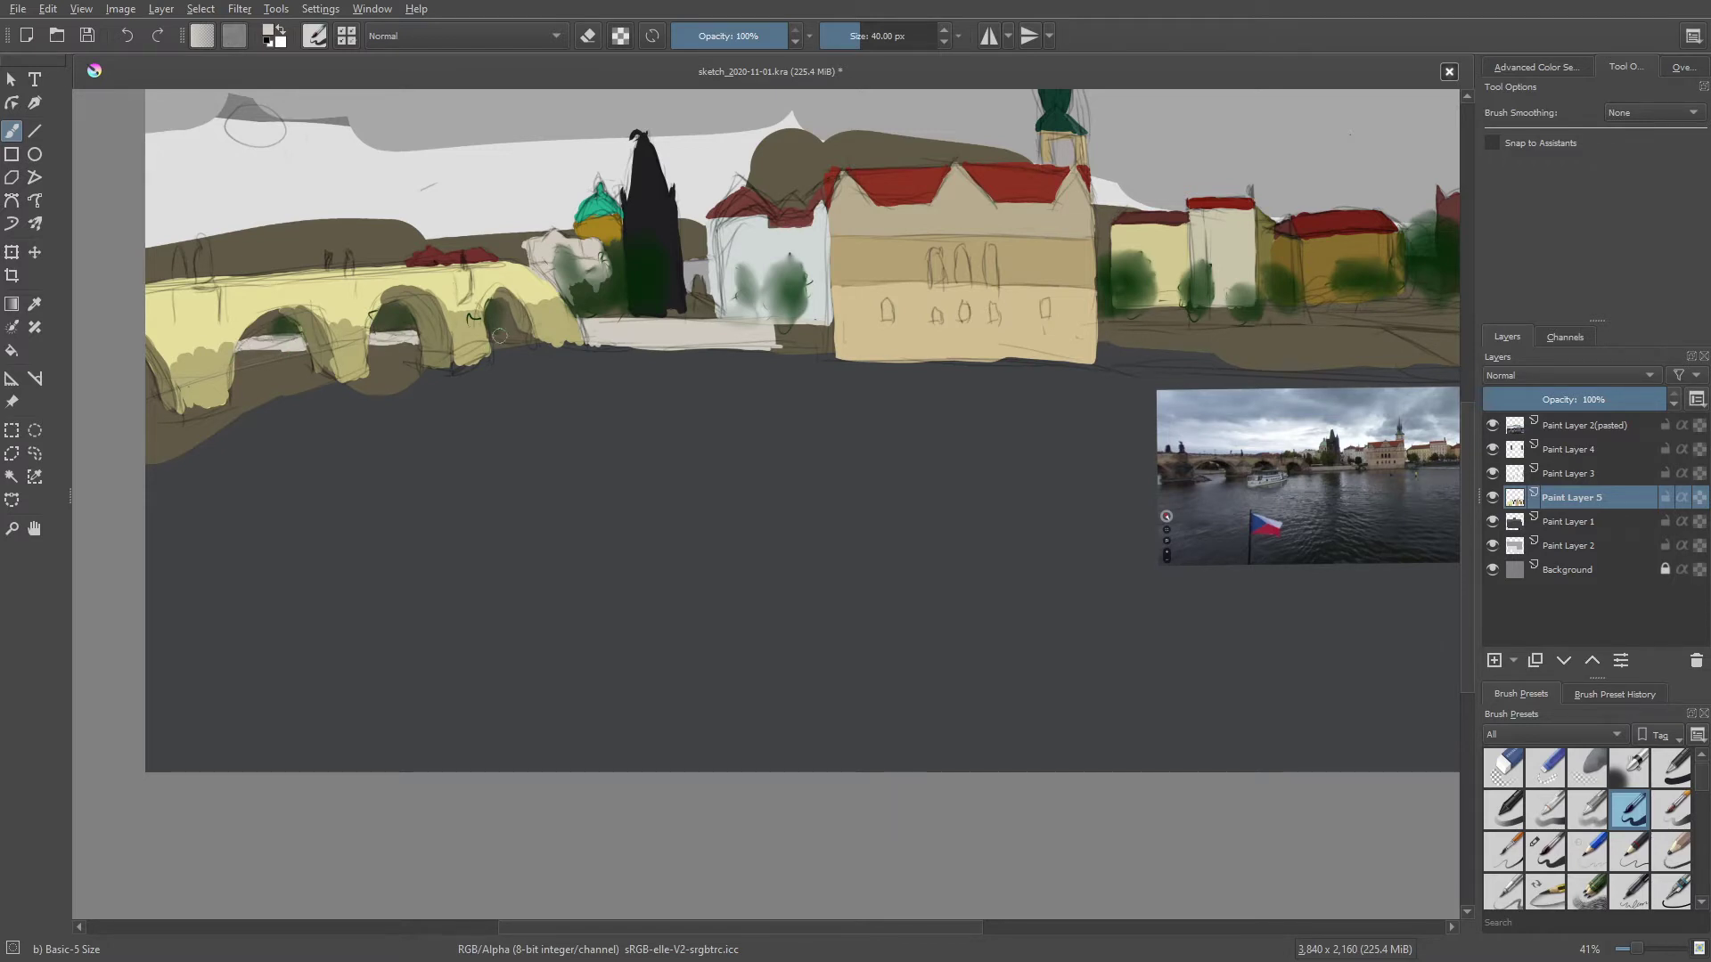
pyautogui.moveTo(490, 337); pyautogui.dragTo(509, 329)
# Sample the bridge colour from the canvas as the painting colour
pyautogui.rightClick(390, 410)
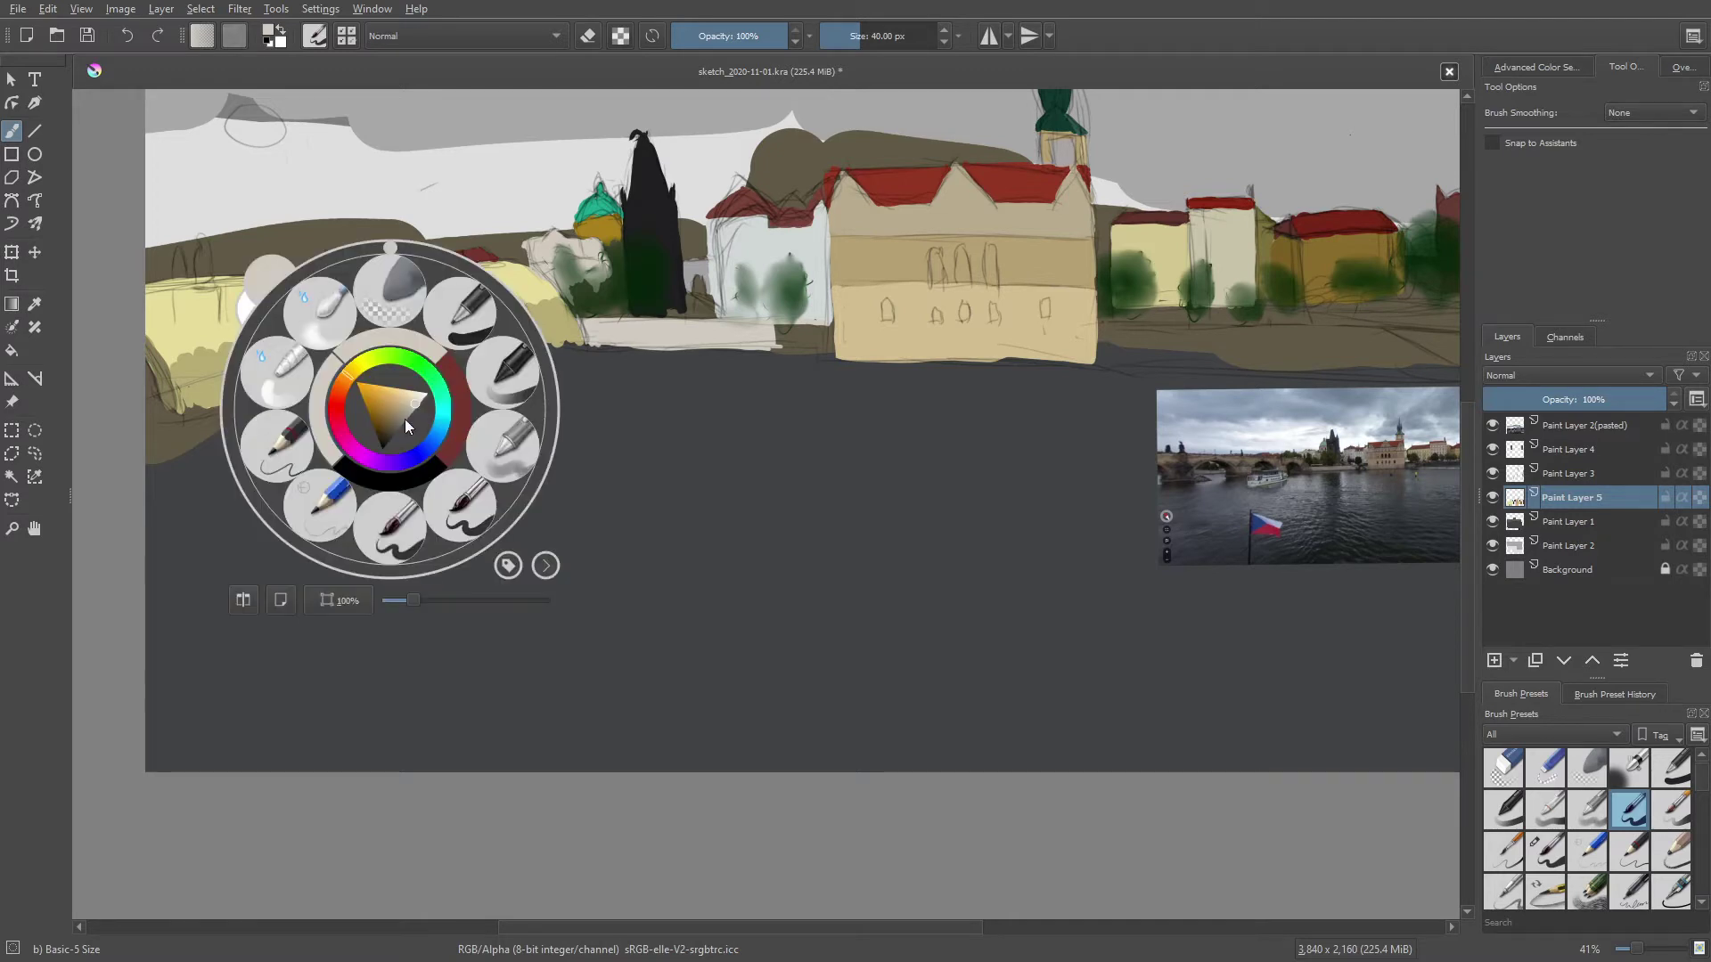
pyautogui.rightClick(286, 367)
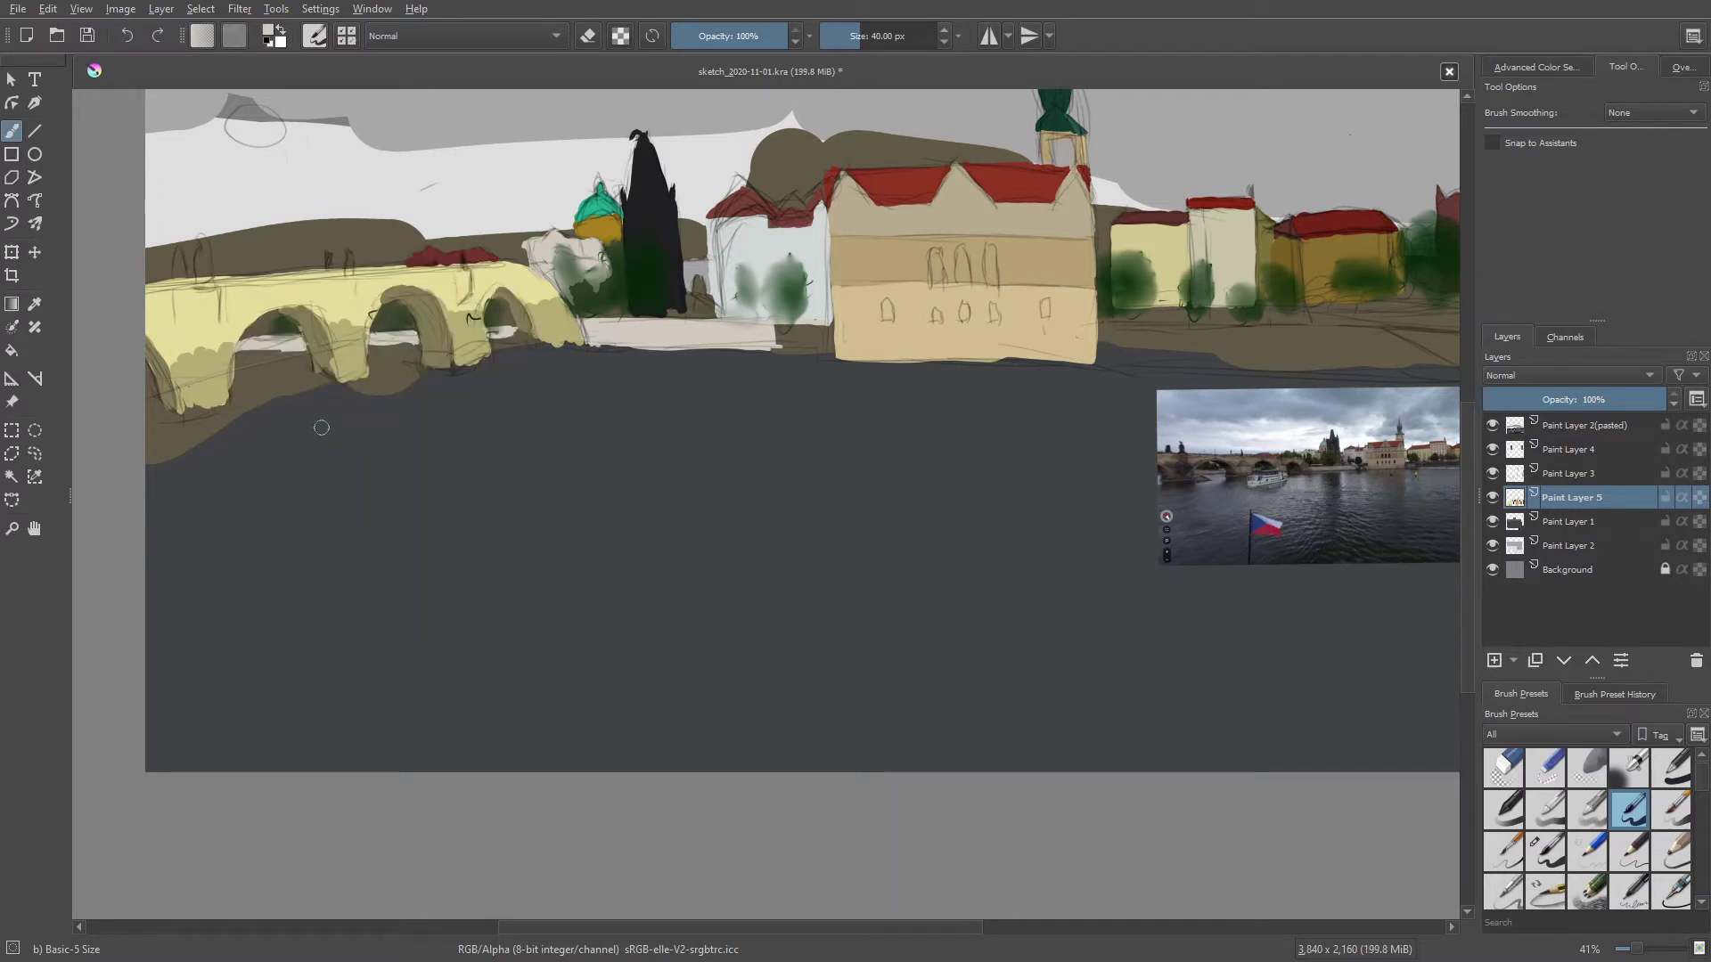
pyautogui.keyDown('ctrl'); pyautogui.click(239, 339); pyautogui.keyUp('ctrl')
pyautogui.keyDown('ctrl'); pyautogui.click(541, 311); pyautogui.keyUp('ctrl')
pyautogui.moveTo(740, 427); pyautogui.dragTo(705, 437)
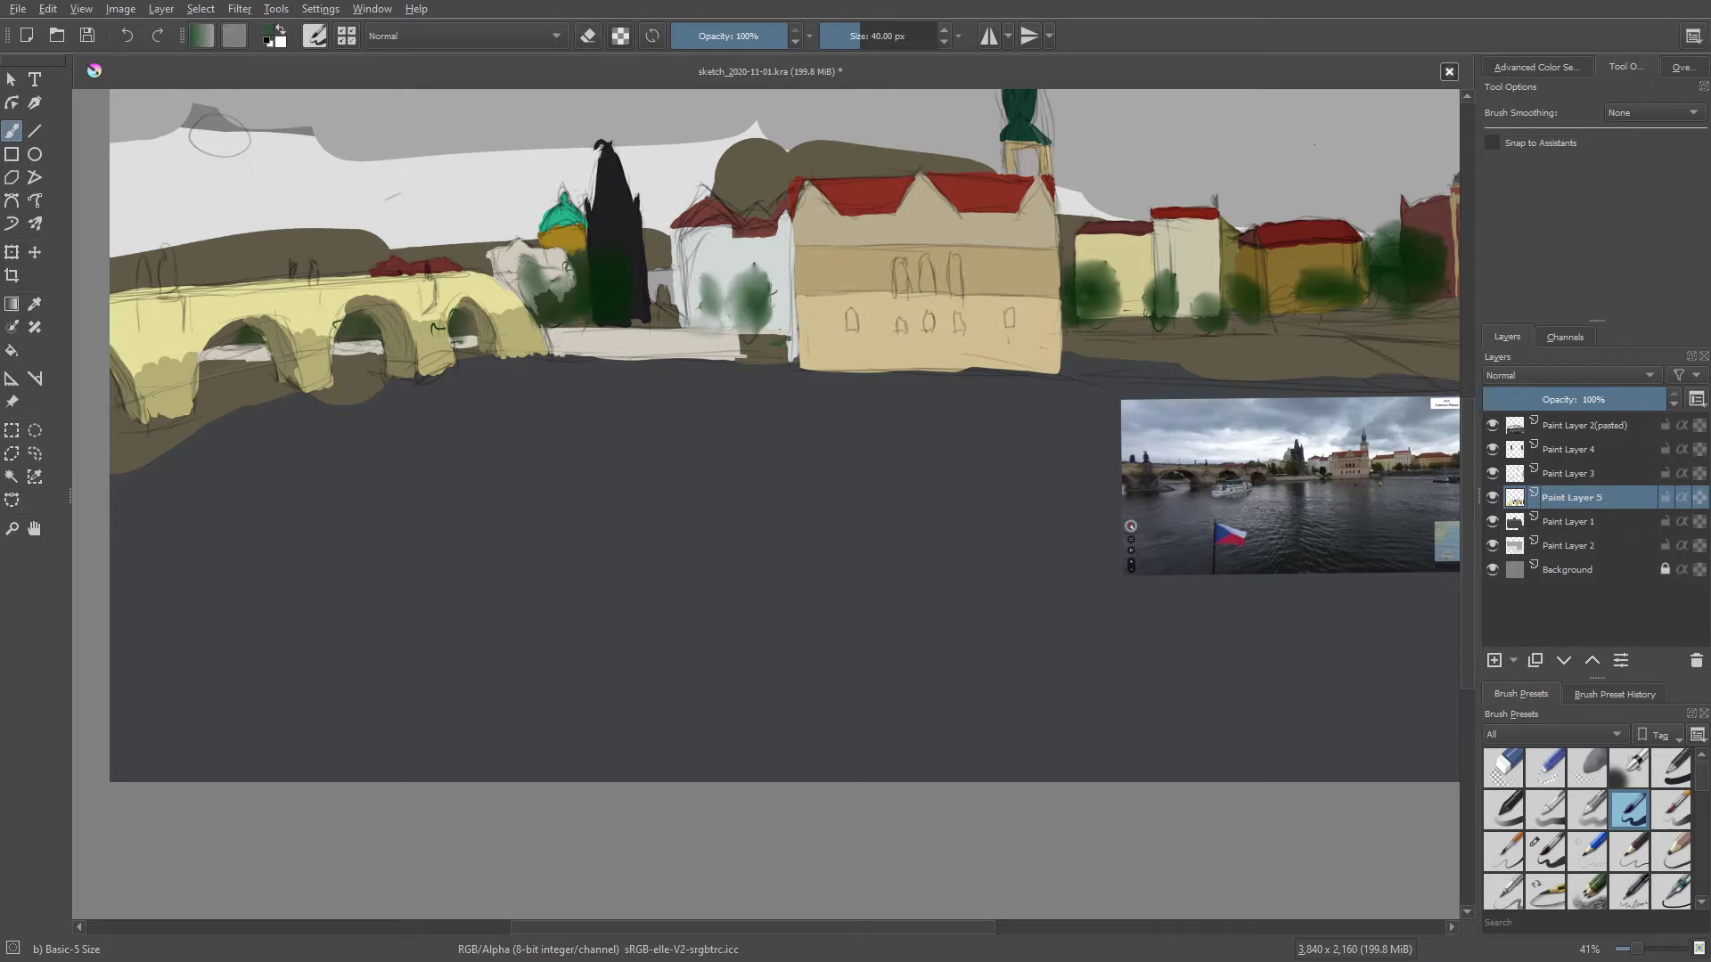
# Paint a small dark green bush with a pale edge at the tan building's lower-left corner
pyautogui.moveTo(777, 341); pyautogui.dragTo(778, 334)
pyautogui.keyDown('ctrl'); pyautogui.click(815, 343); pyautogui.keyUp('ctrl')
pyautogui.moveTo(762, 343)
pyautogui.mouseDown()
pyautogui.moveTo(779, 354)
pyautogui.moveTo(745, 358)
pyautogui.moveTo(776, 361)
pyautogui.mouseUp()
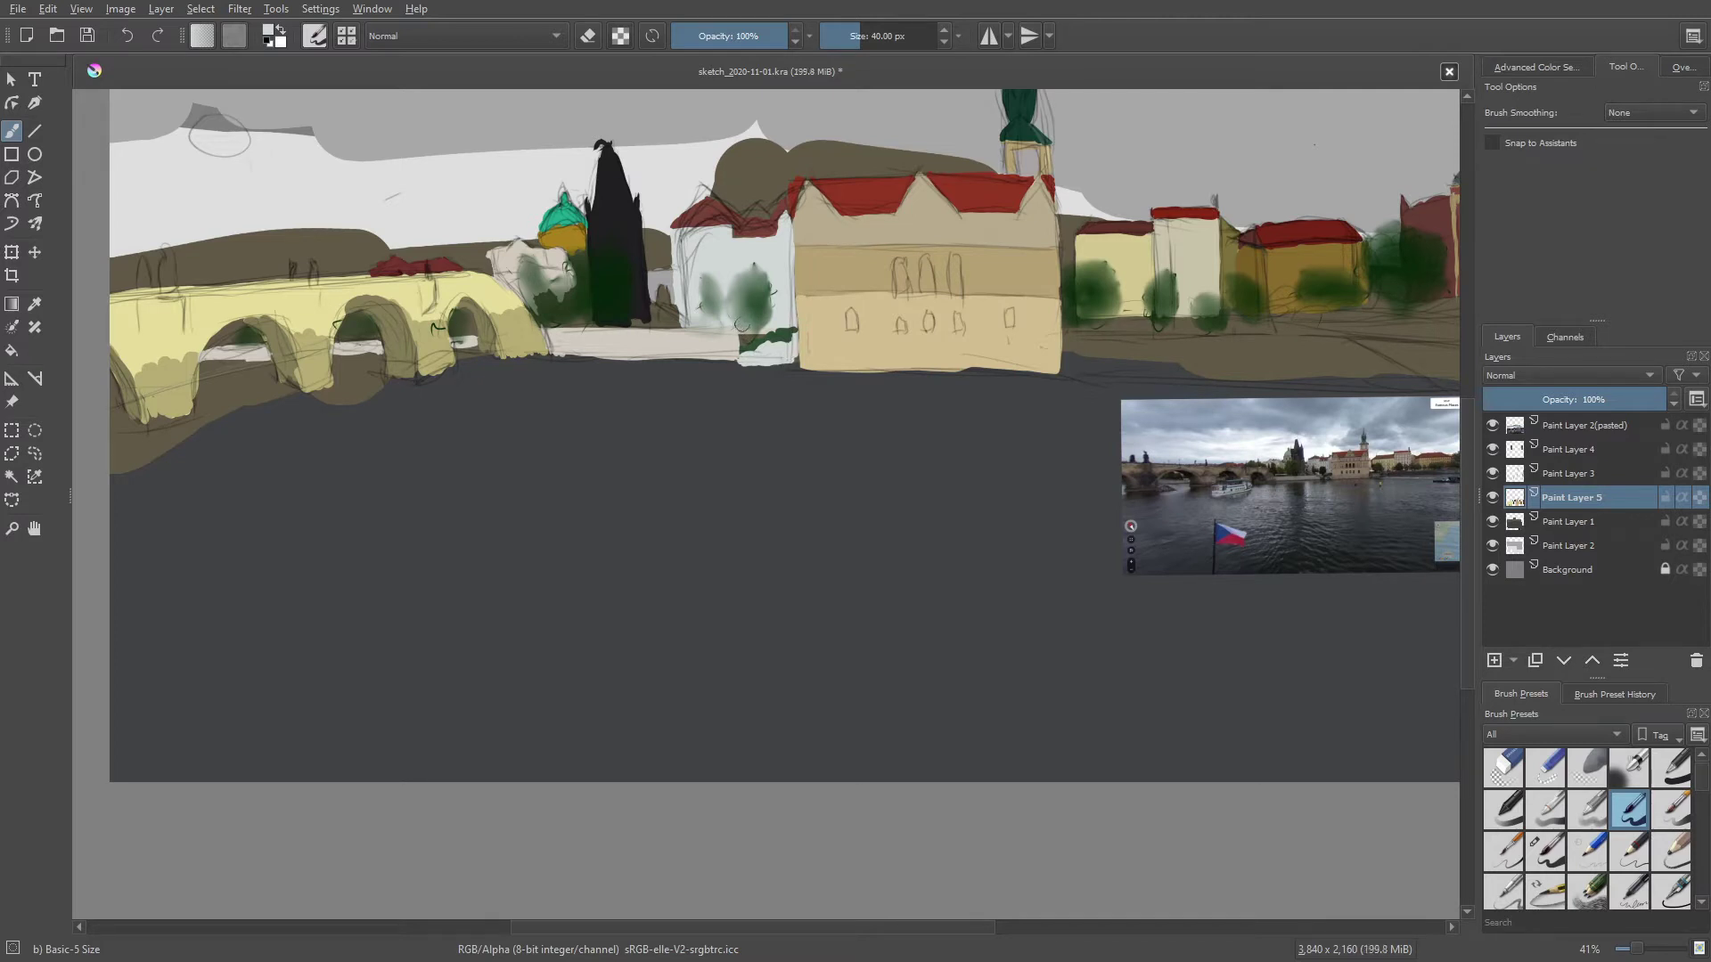
pyautogui.moveTo(736, 325); pyautogui.dragTo(751, 343)
# Brush a dark grey quay strip along the right-hand tree and building bases to the canvas edge
pyautogui.moveTo(740, 335); pyautogui.dragTo(754, 337)
pyautogui.moveTo(698, 277); pyautogui.dragTo(305, 237)
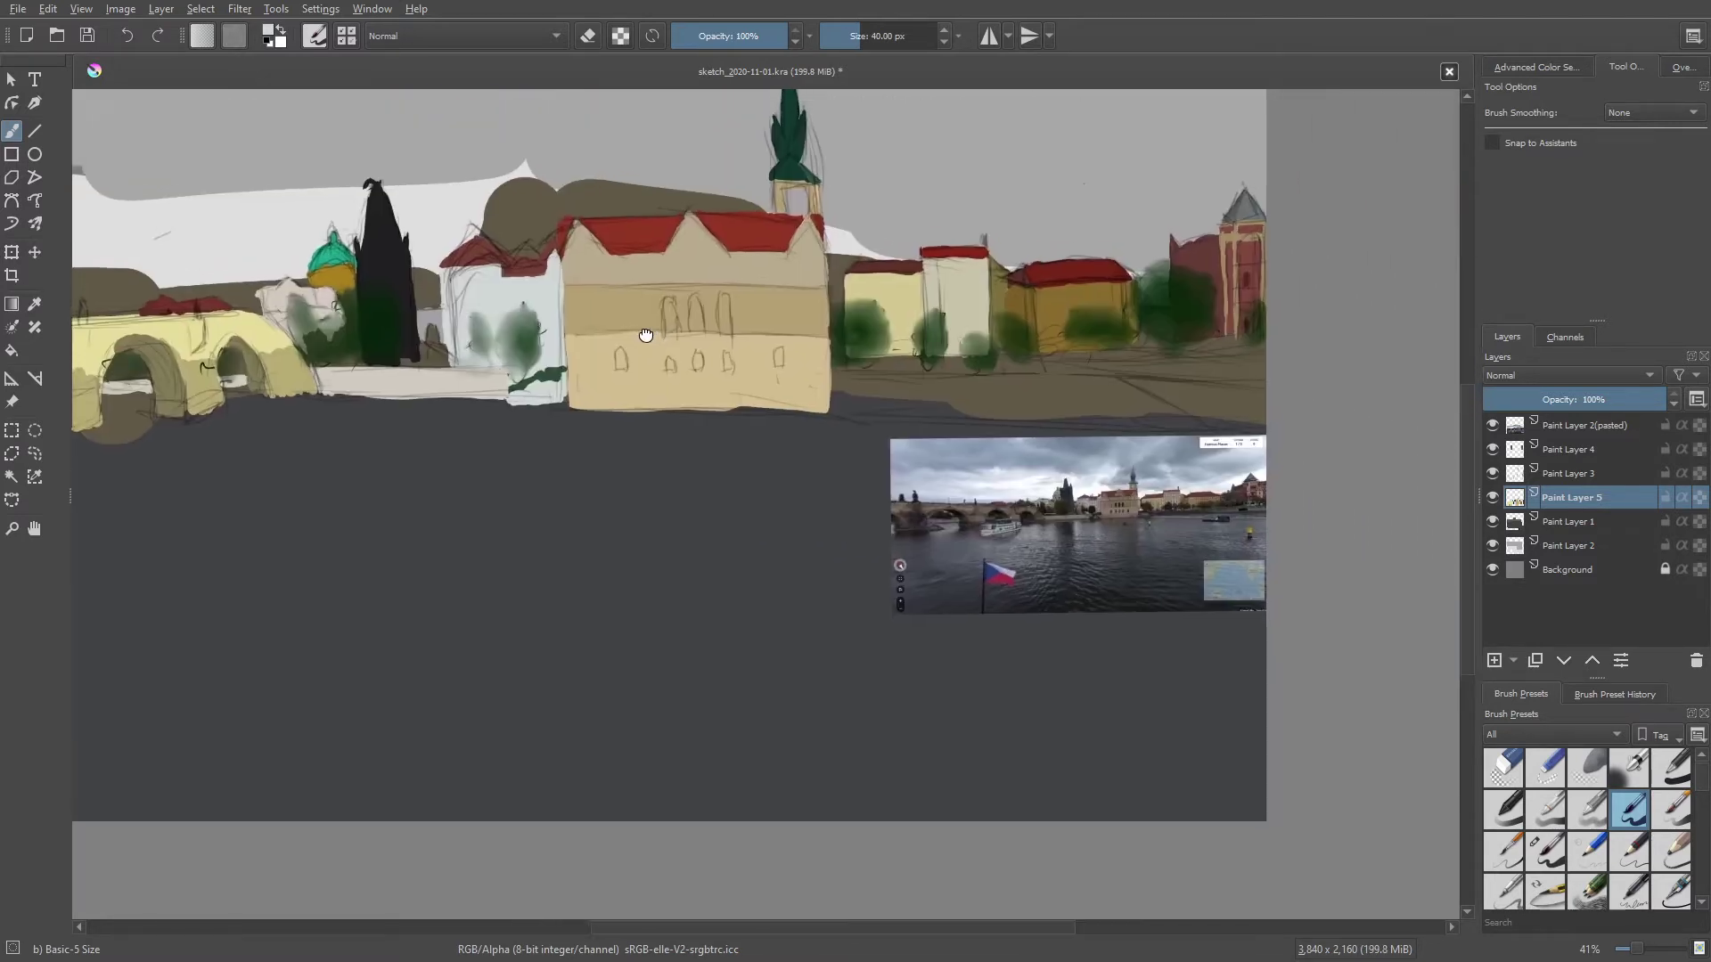
pyautogui.moveTo(487, 249)
pyautogui.mouseDown()
pyautogui.moveTo(421, 270)
pyautogui.moveTo(475, 265)
pyautogui.mouseUp()
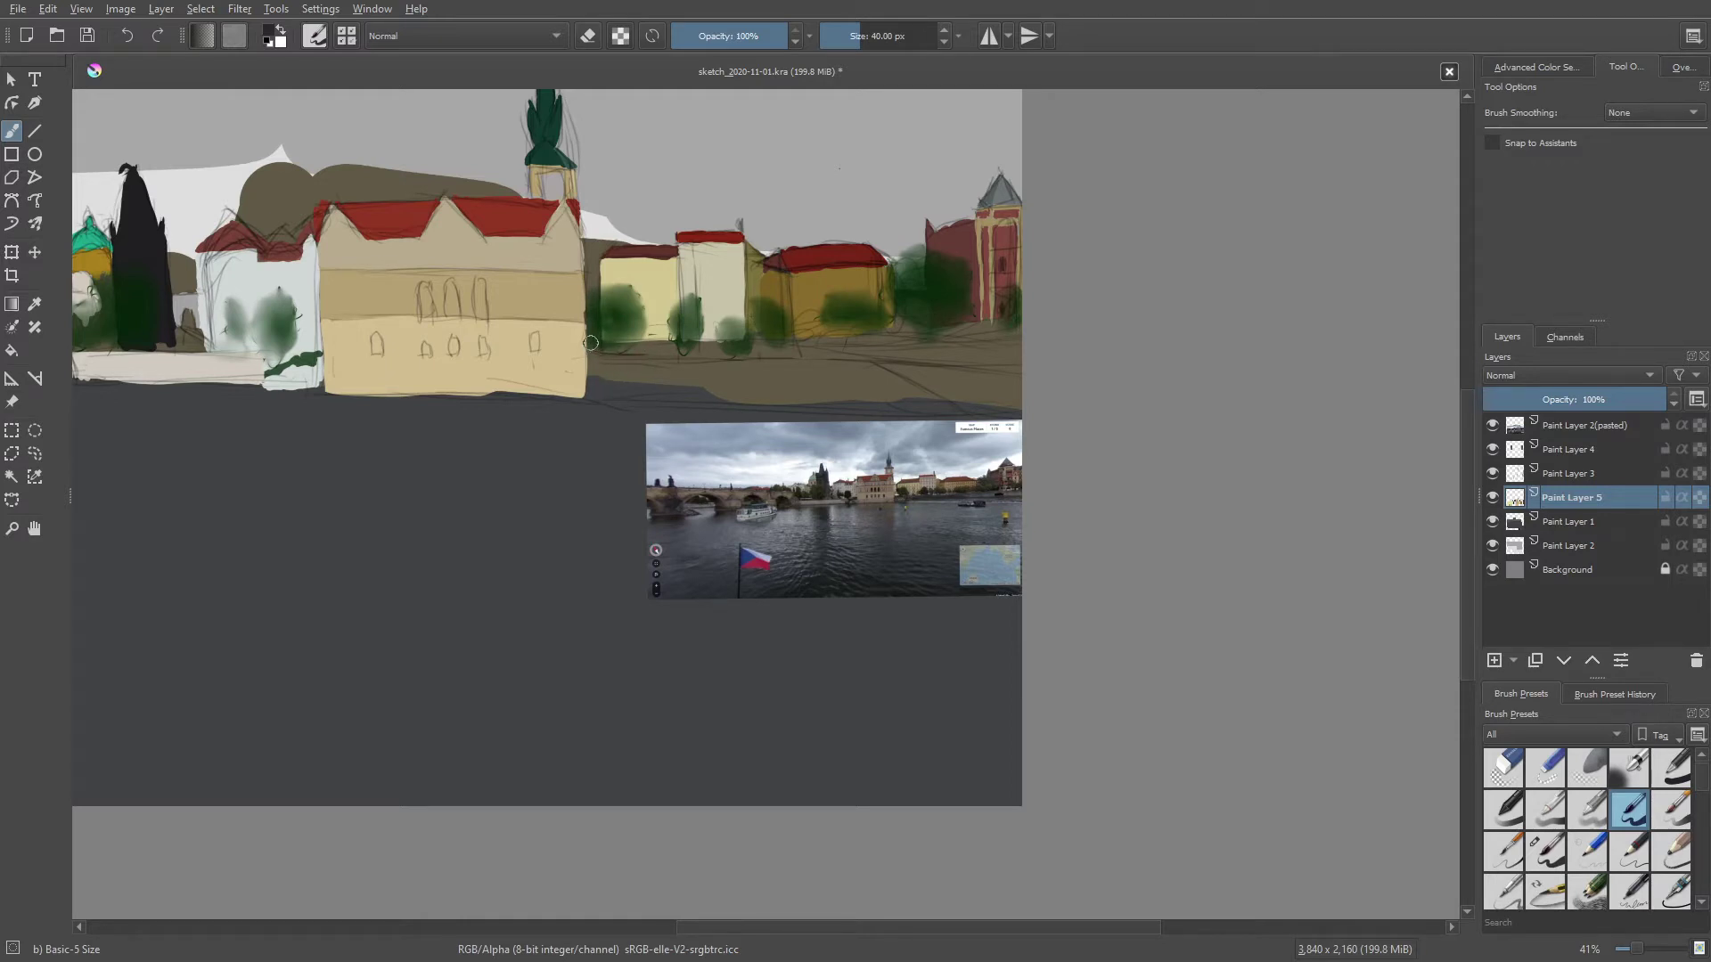
pyautogui.moveTo(602, 346)
pyautogui.mouseDown()
pyautogui.moveTo(799, 353)
pyautogui.moveTo(758, 349)
pyautogui.mouseUp()
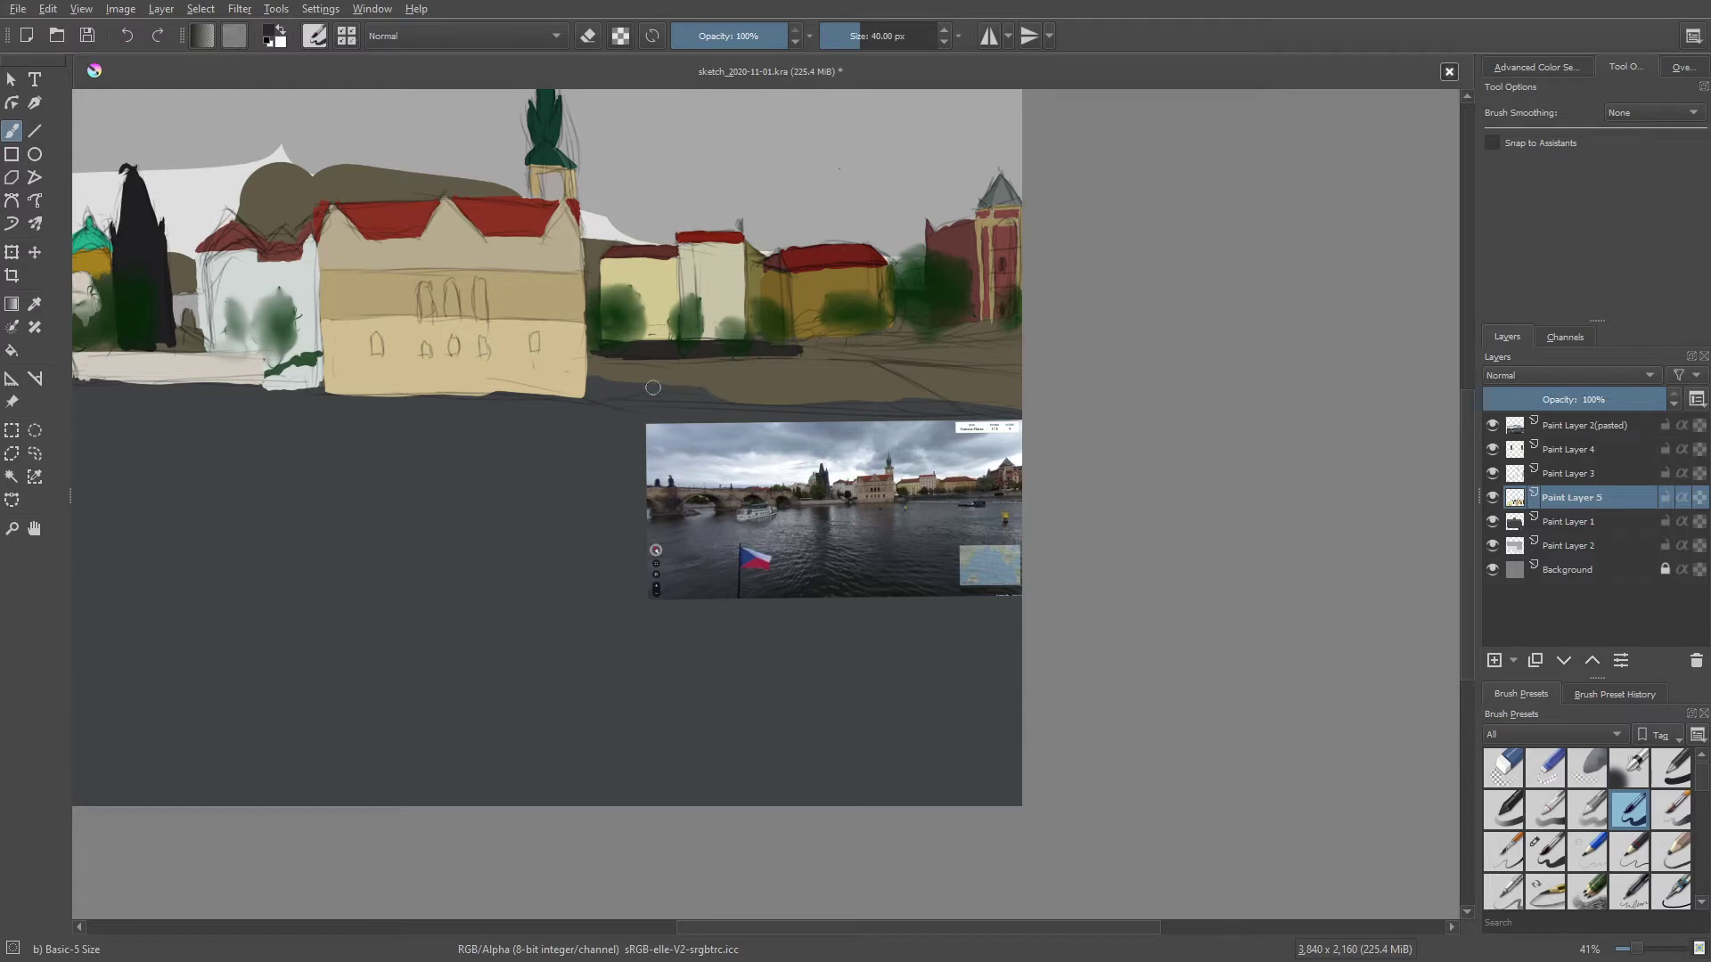
pyautogui.moveTo(639, 363); pyautogui.dragTo(588, 351)
pyautogui.moveTo(686, 357); pyautogui.dragTo(887, 353)
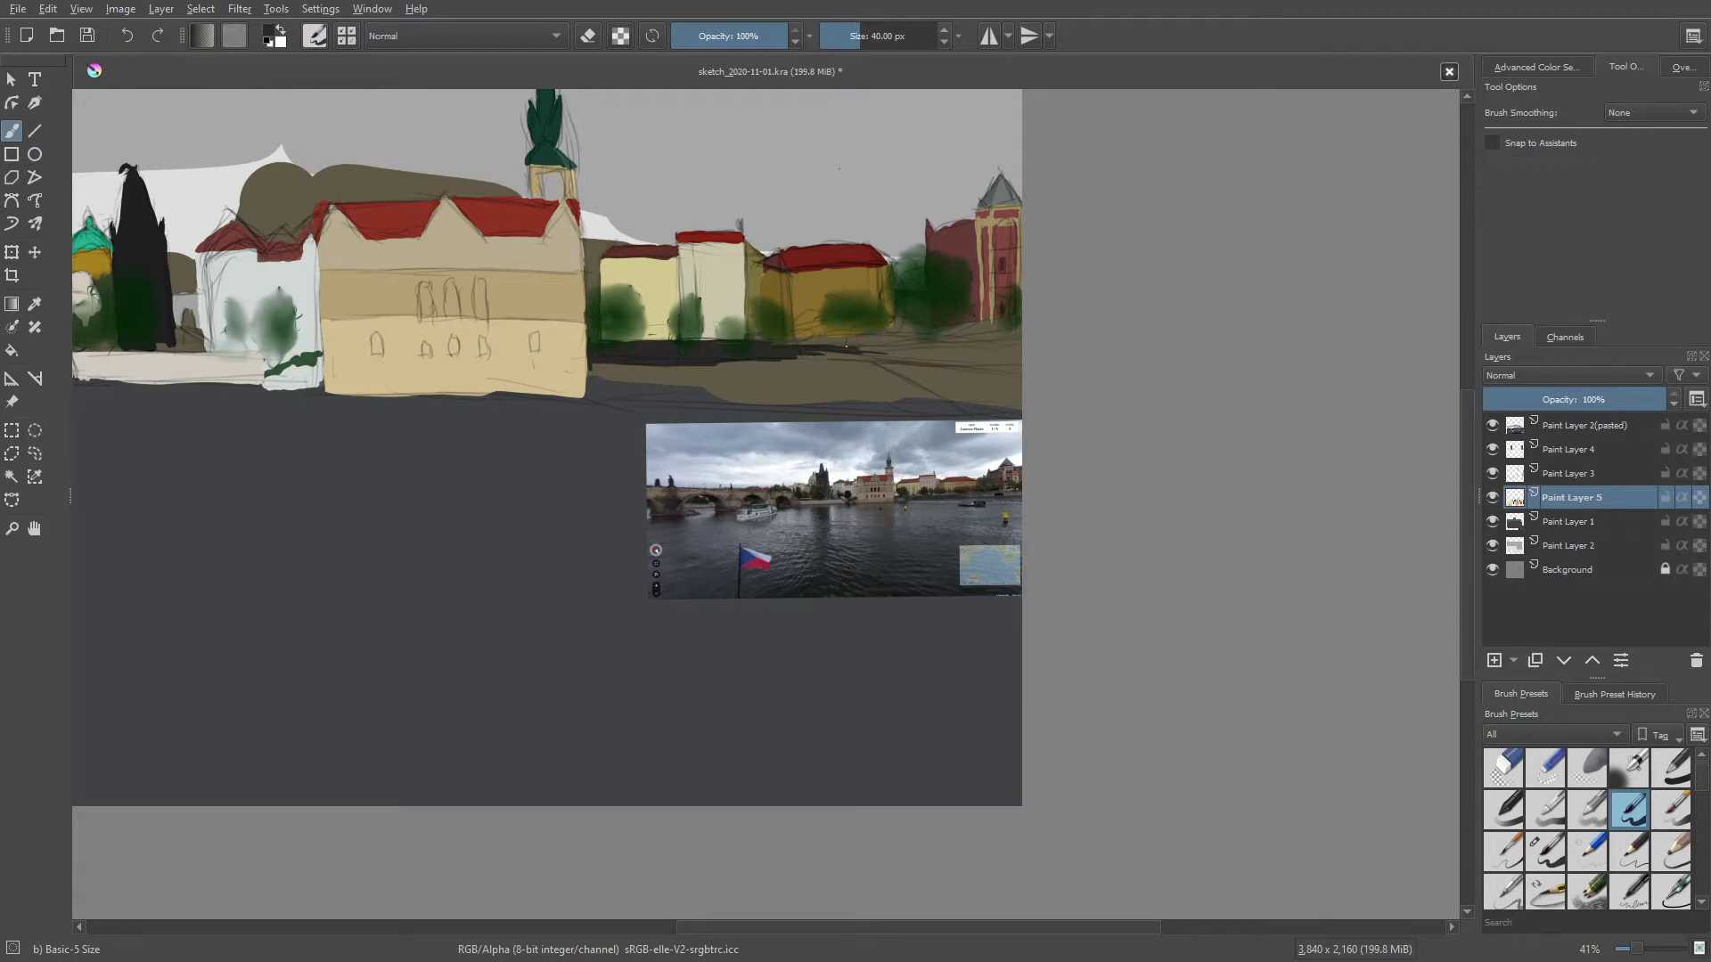
pyautogui.moveTo(846, 346)
pyautogui.mouseDown()
pyautogui.moveTo(877, 348)
pyautogui.moveTo(802, 357)
pyautogui.moveTo(944, 353)
pyautogui.moveTo(1021, 378)
pyautogui.mouseUp()
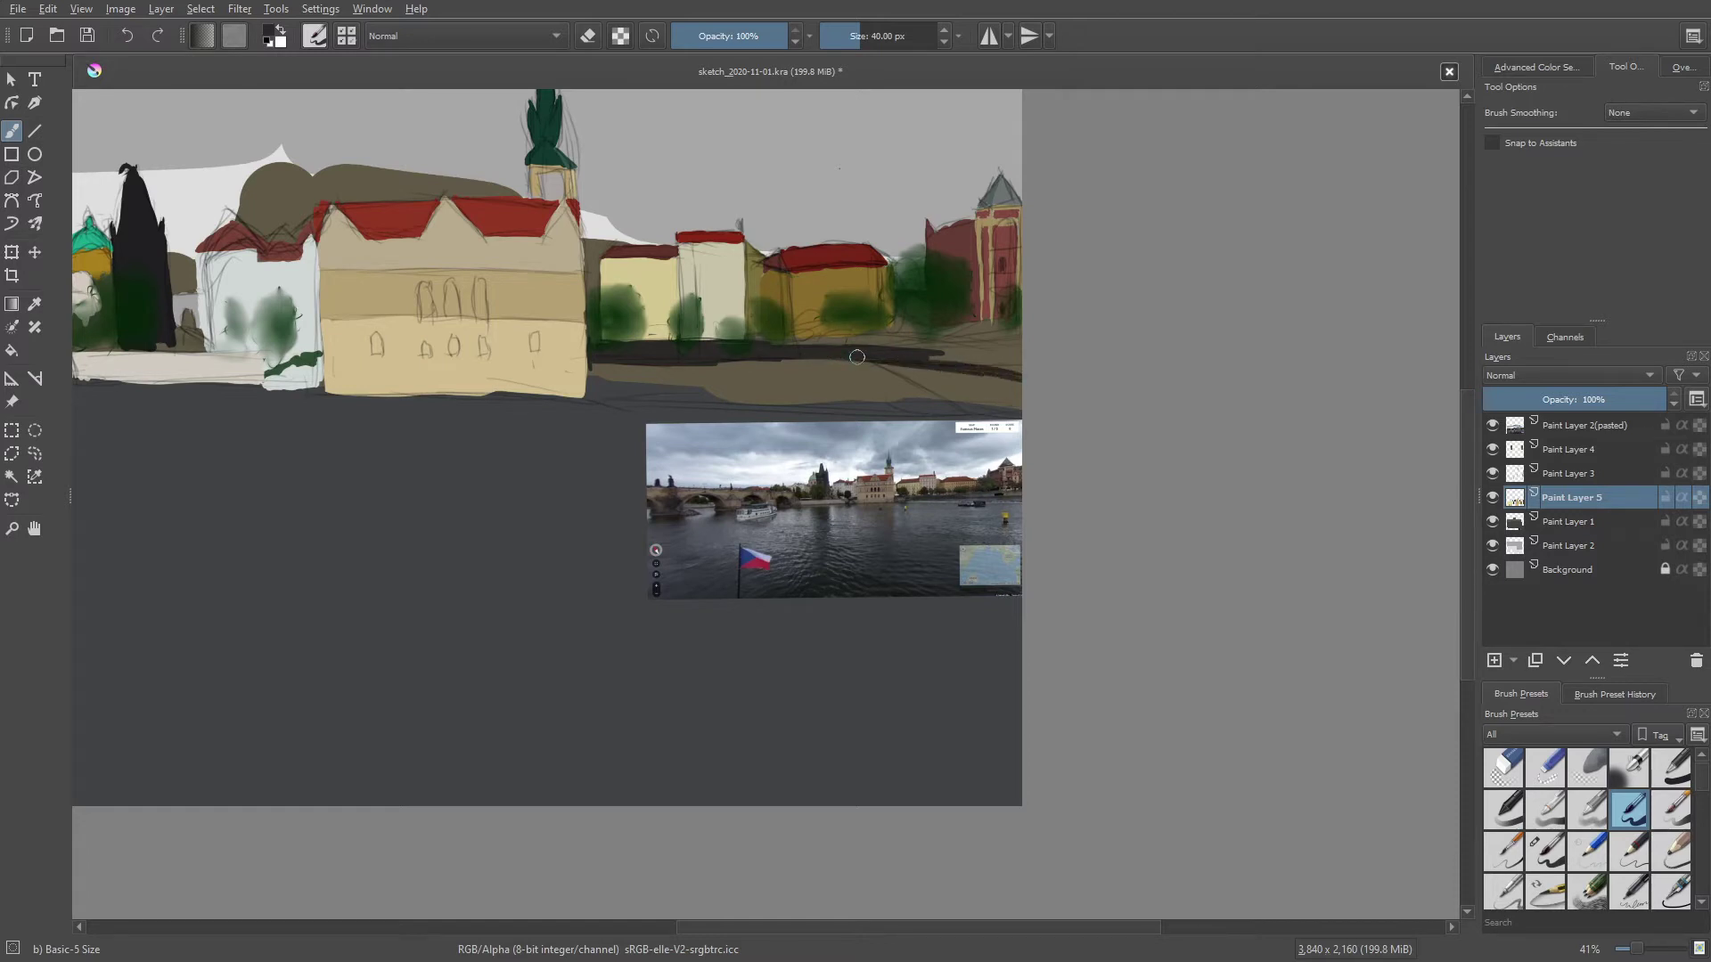
pyautogui.moveTo(857, 356); pyautogui.dragTo(1021, 353)
pyautogui.moveTo(889, 355)
pyautogui.mouseDown()
pyautogui.moveTo(1015, 352)
pyautogui.moveTo(1010, 373)
pyautogui.moveTo(1021, 341)
pyautogui.mouseUp()
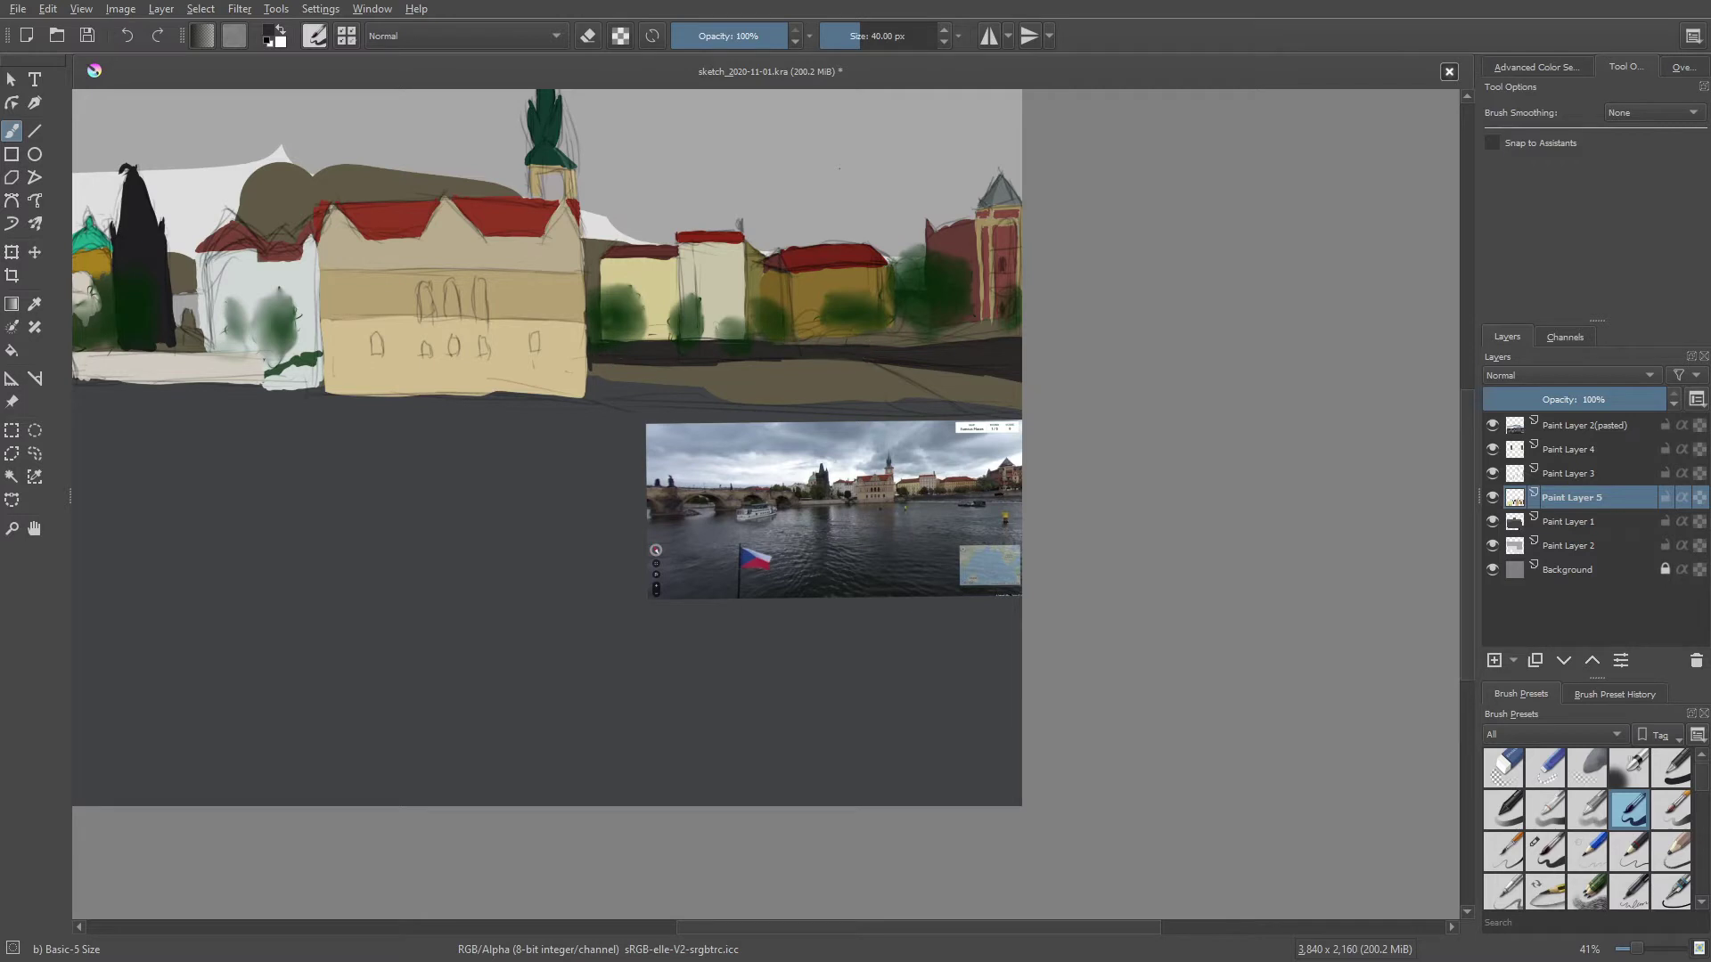
# Erase a thin band through the dark riverbank strip in eraser mode
pyautogui.rightClick(599, 394)
pyautogui.click(392, 394)
pyautogui.press('e')
pyautogui.moveTo(677, 366); pyautogui.dragTo(605, 362)
pyautogui.press('e')
# Mix a pale beige painting colour in the pop-up palette's colour triangle
pyautogui.rightClick(611, 389)
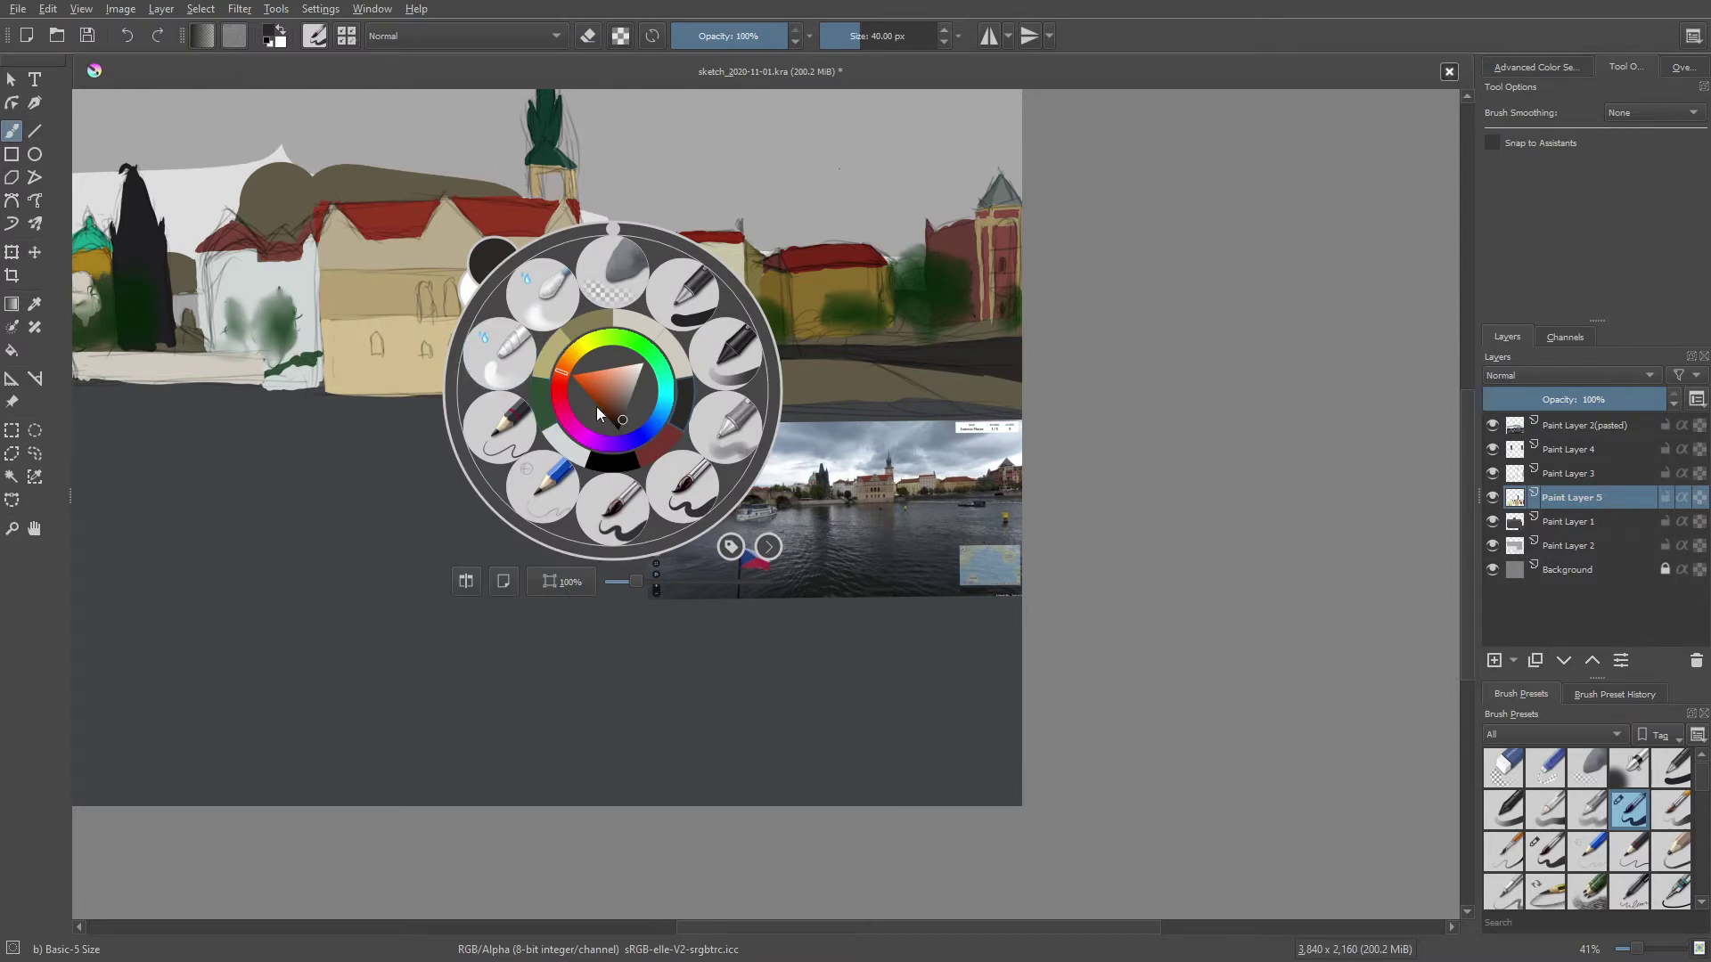
pyautogui.moveTo(619, 409)
pyautogui.mouseDown()
pyautogui.moveTo(633, 390)
pyautogui.moveTo(568, 349)
pyautogui.mouseUp()
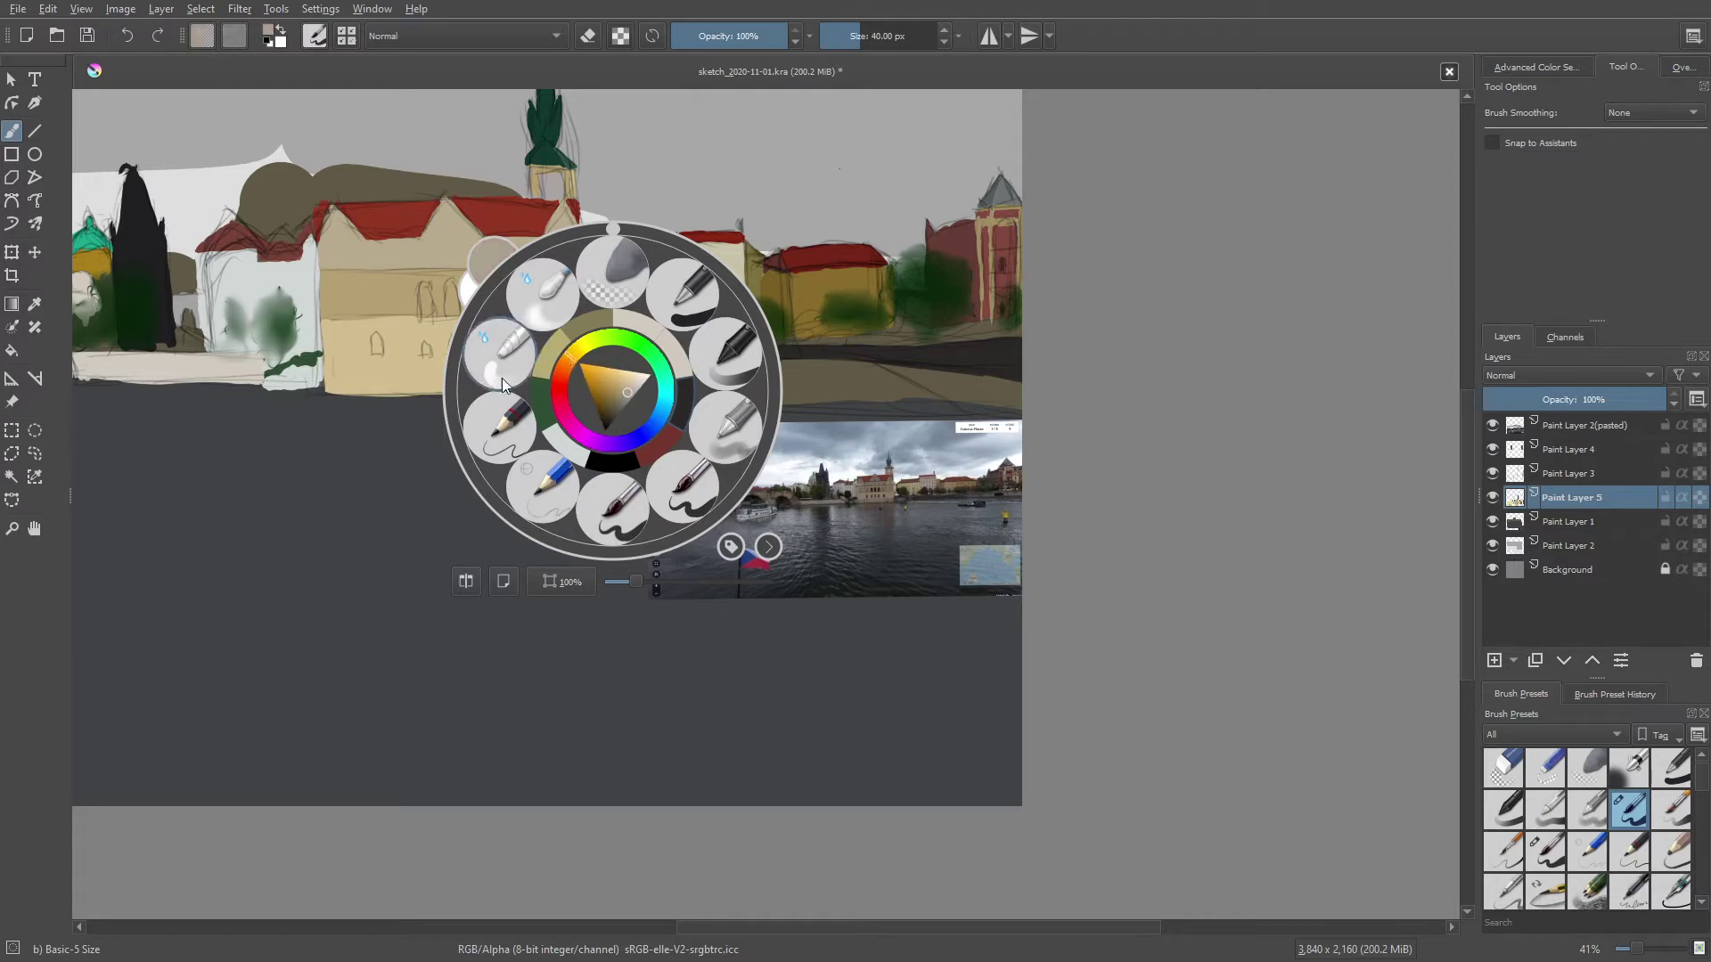
pyautogui.click(415, 435)
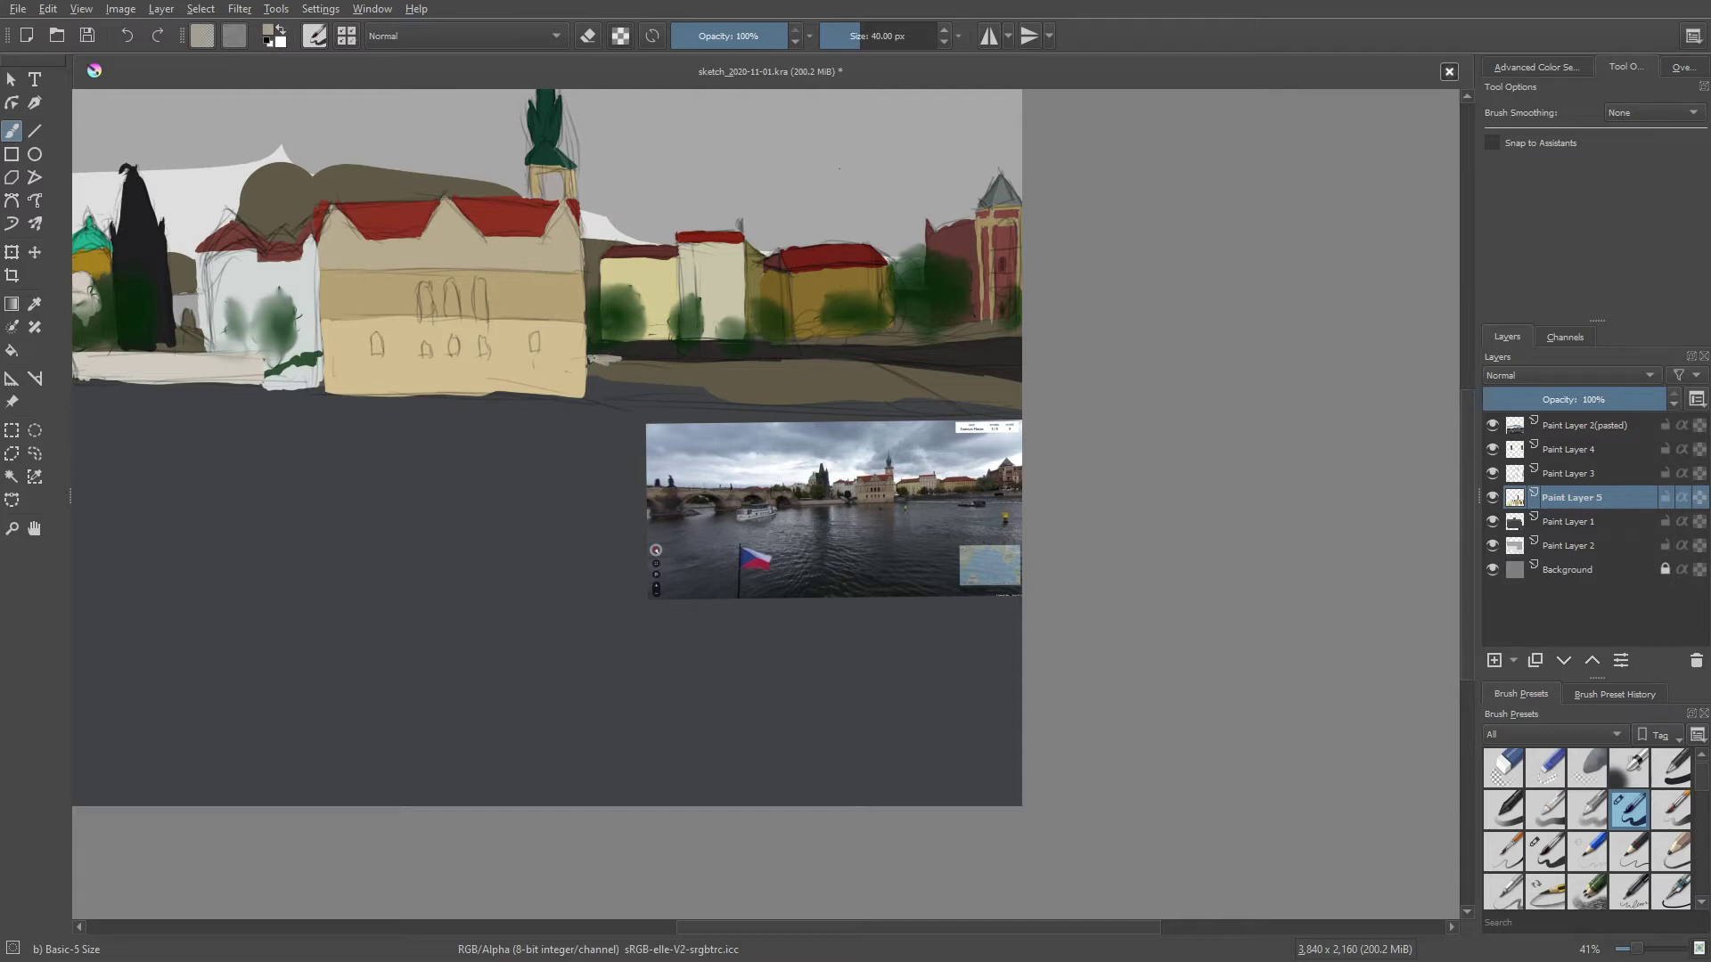
pyautogui.rightClick(573, 379)
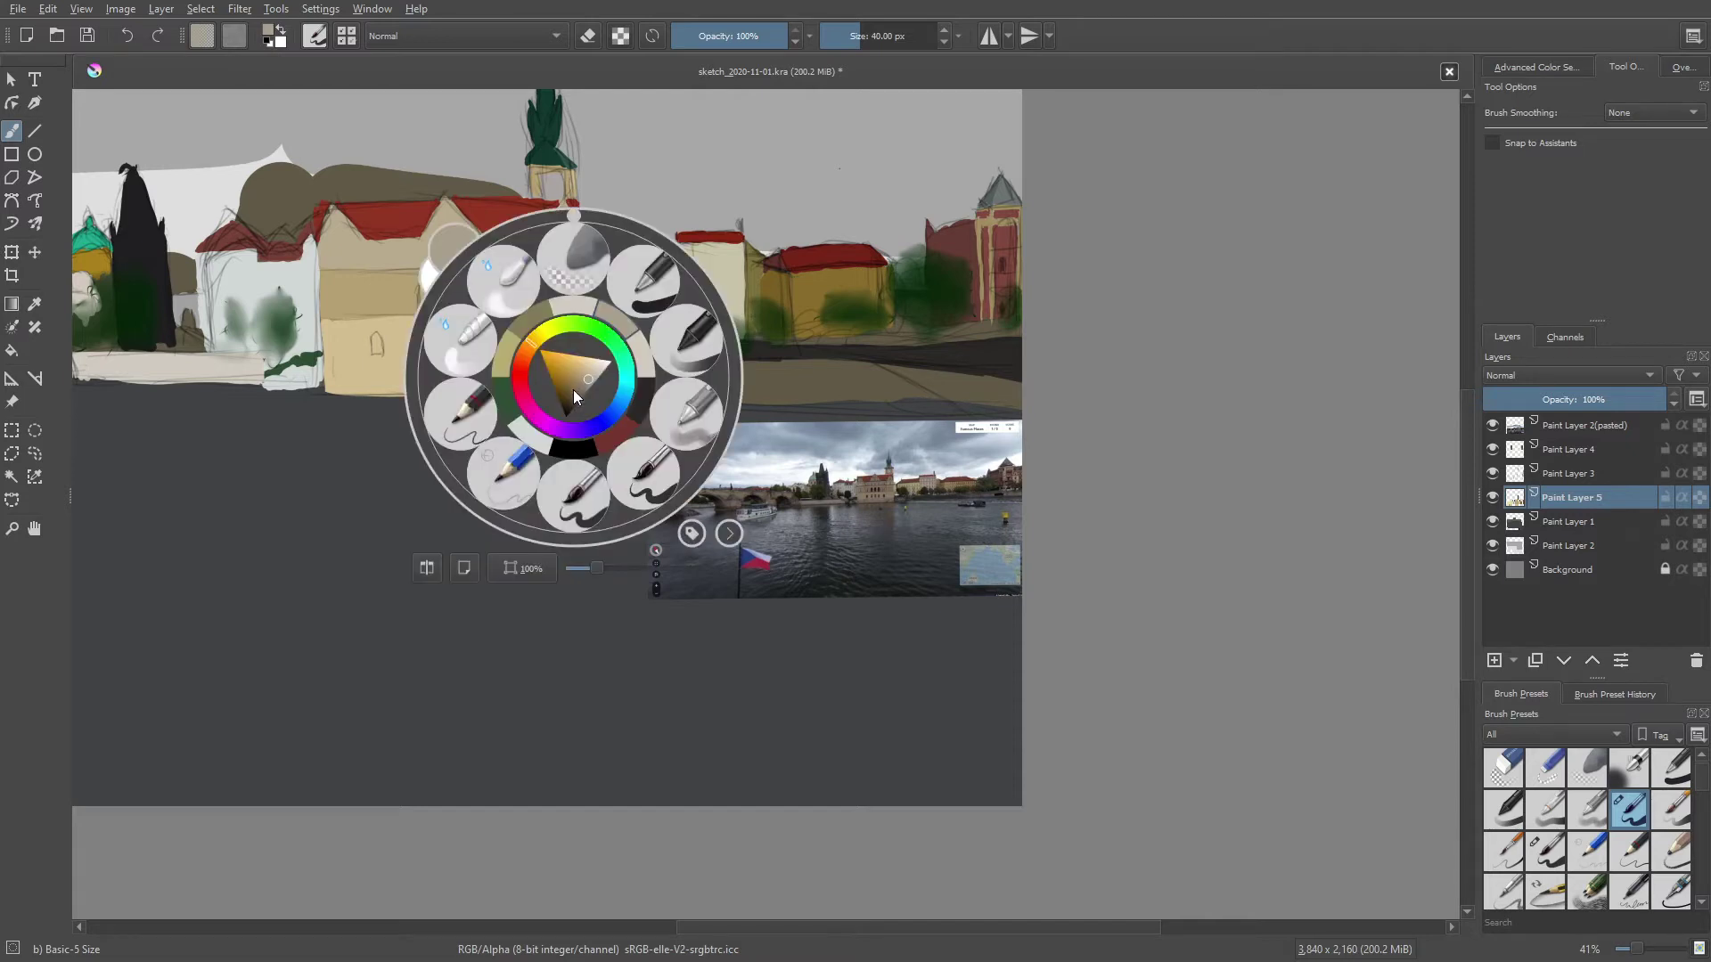
pyautogui.click(586, 385)
pyautogui.rightClick(571, 392)
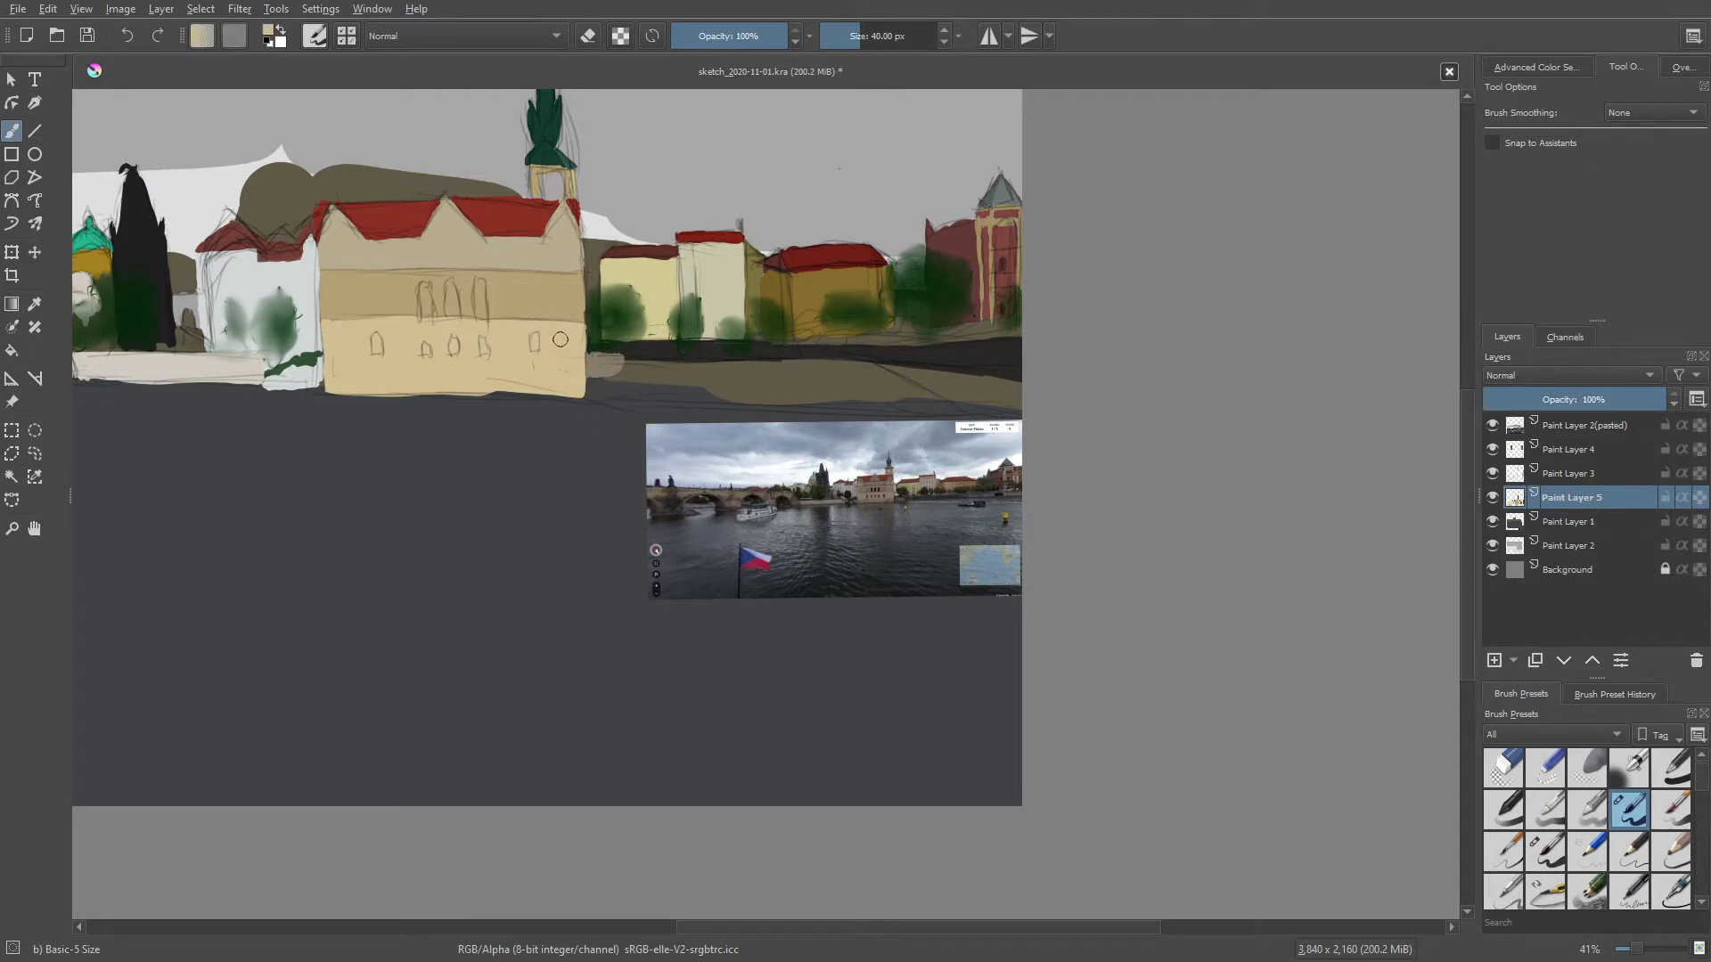
pyautogui.moveTo(553, 224)
pyautogui.mouseDown()
pyautogui.moveTo(572, 213)
pyautogui.moveTo(596, 235)
pyautogui.mouseUp()
pyautogui.rightClick(590, 326)
pyautogui.click(565, 238)
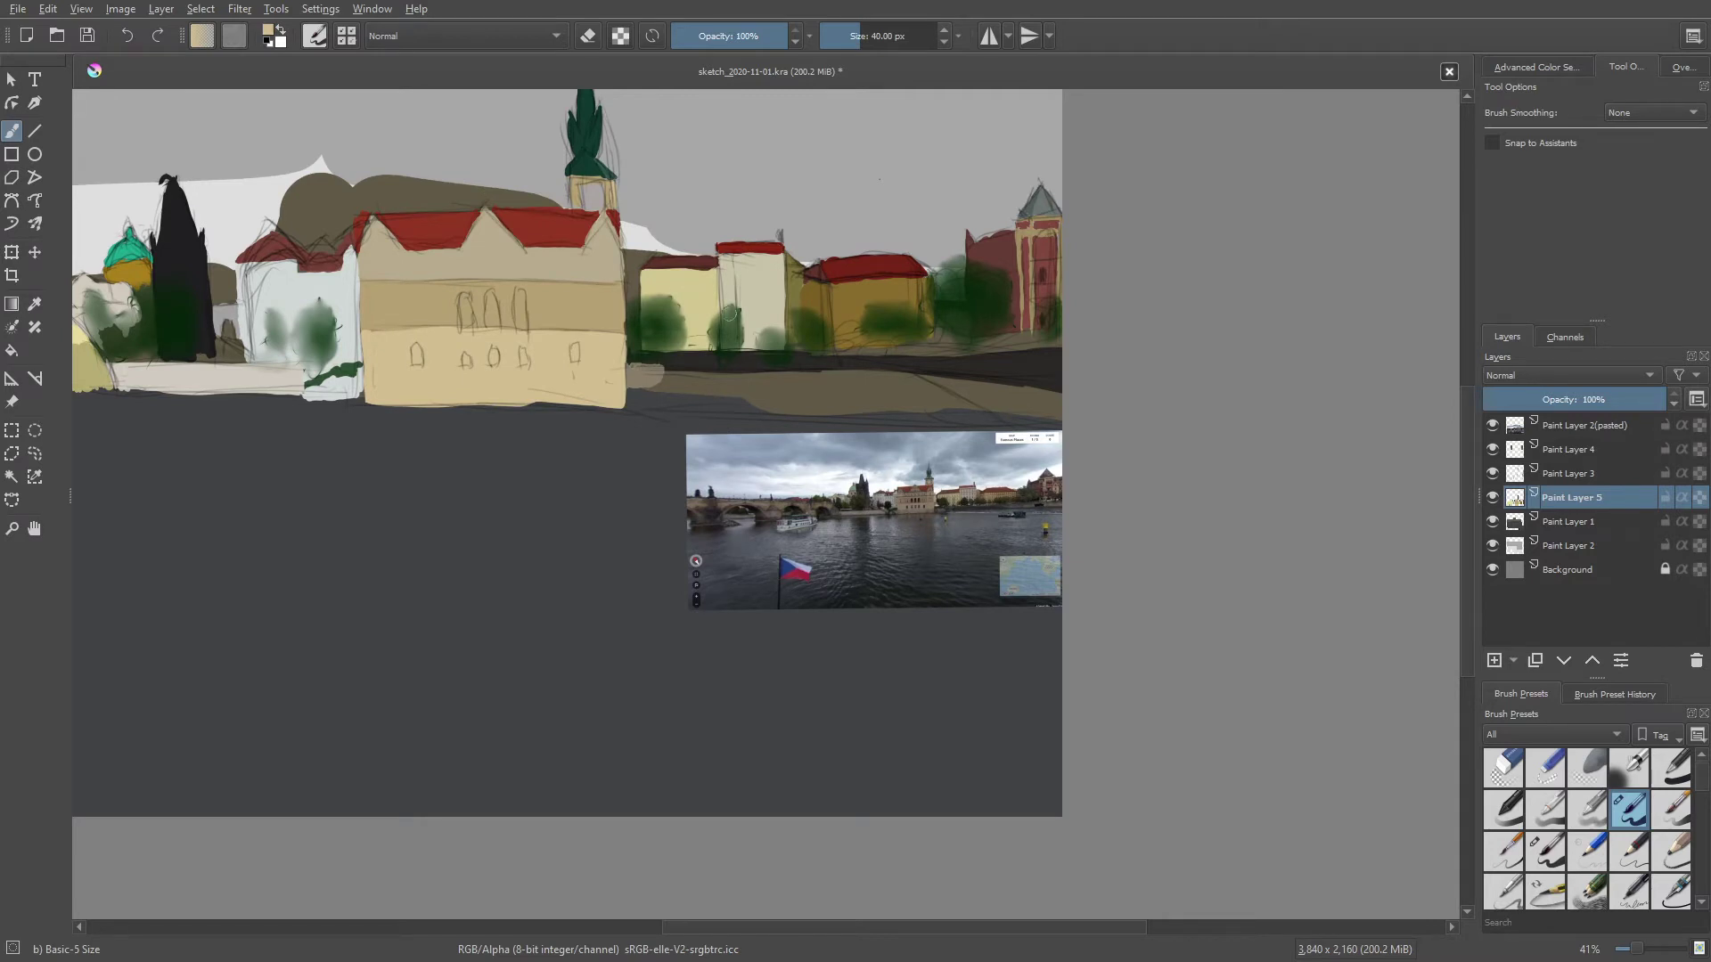
# Sample the tree's dark green and paint deeper foliage over the tree beside the yellow building
pyautogui.keyDown('ctrl'); pyautogui.click(660, 326); pyautogui.keyUp('ctrl')
pyautogui.moveTo(659, 326)
pyautogui.mouseDown()
pyautogui.moveTo(663, 349)
pyautogui.moveTo(776, 339)
pyautogui.moveTo(782, 363)
pyautogui.moveTo(813, 319)
pyautogui.moveTo(910, 348)
pyautogui.moveTo(961, 312)
pyautogui.mouseUp()
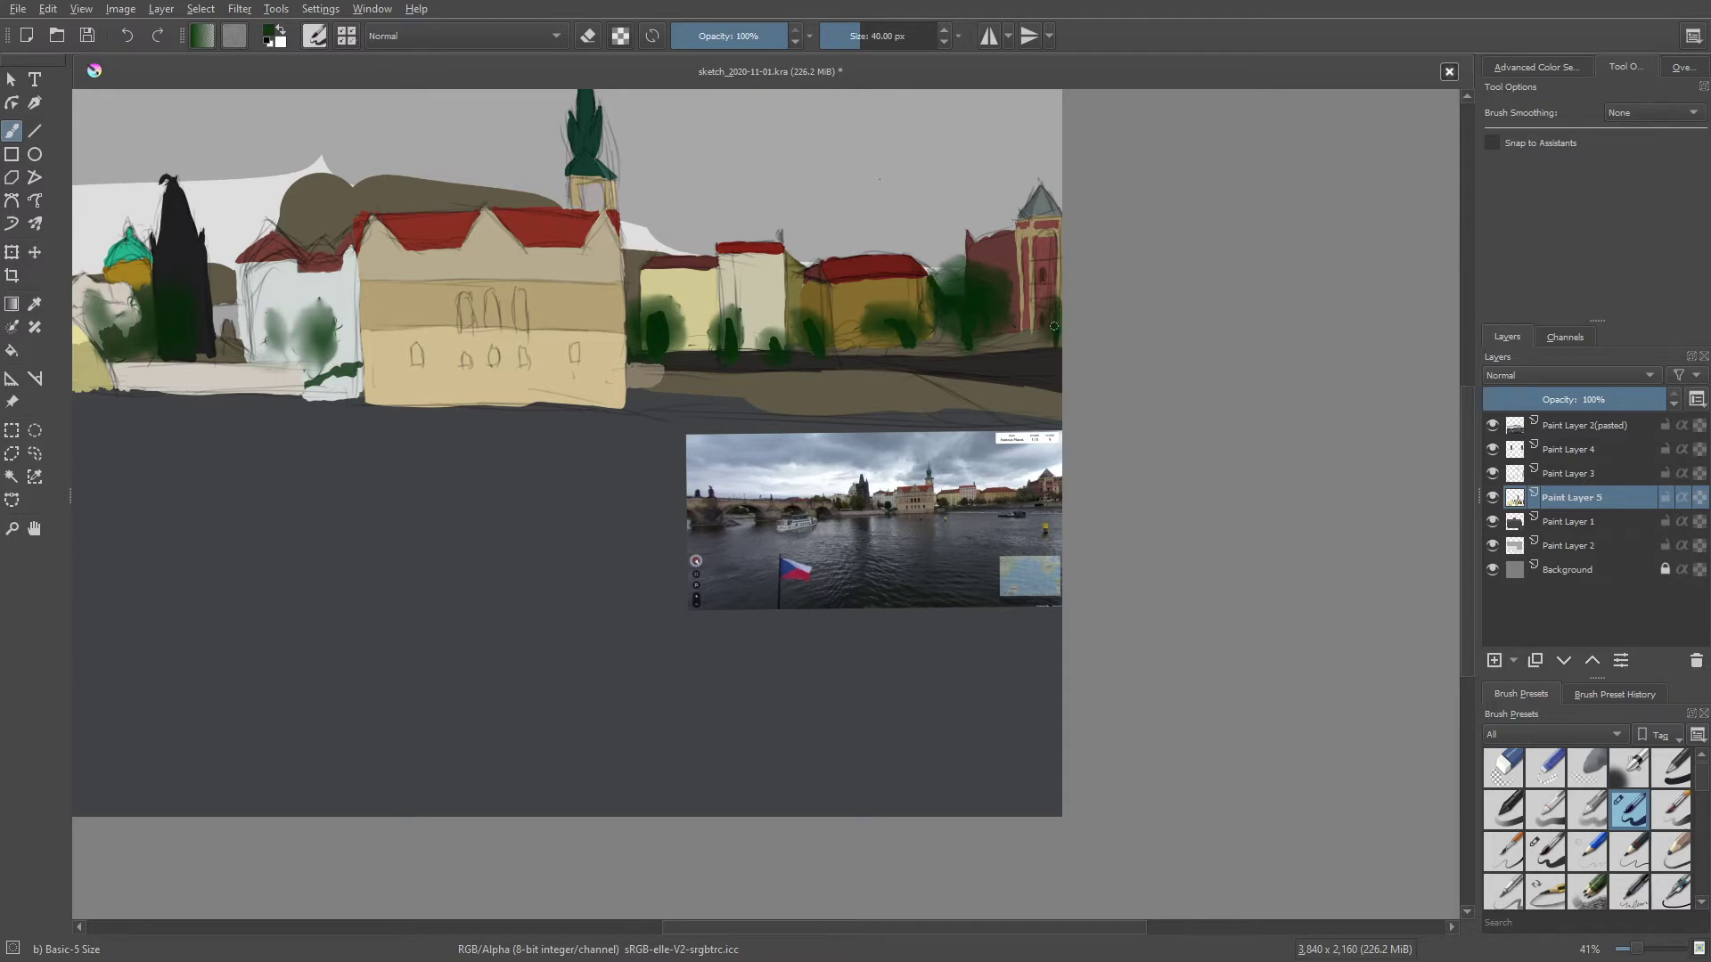
pyautogui.moveTo(592, 428)
pyautogui.mouseDown()
pyautogui.moveTo(962, 411)
pyautogui.moveTo(713, 387)
pyautogui.moveTo(714, 343)
pyautogui.moveTo(675, 339)
pyautogui.mouseUp()
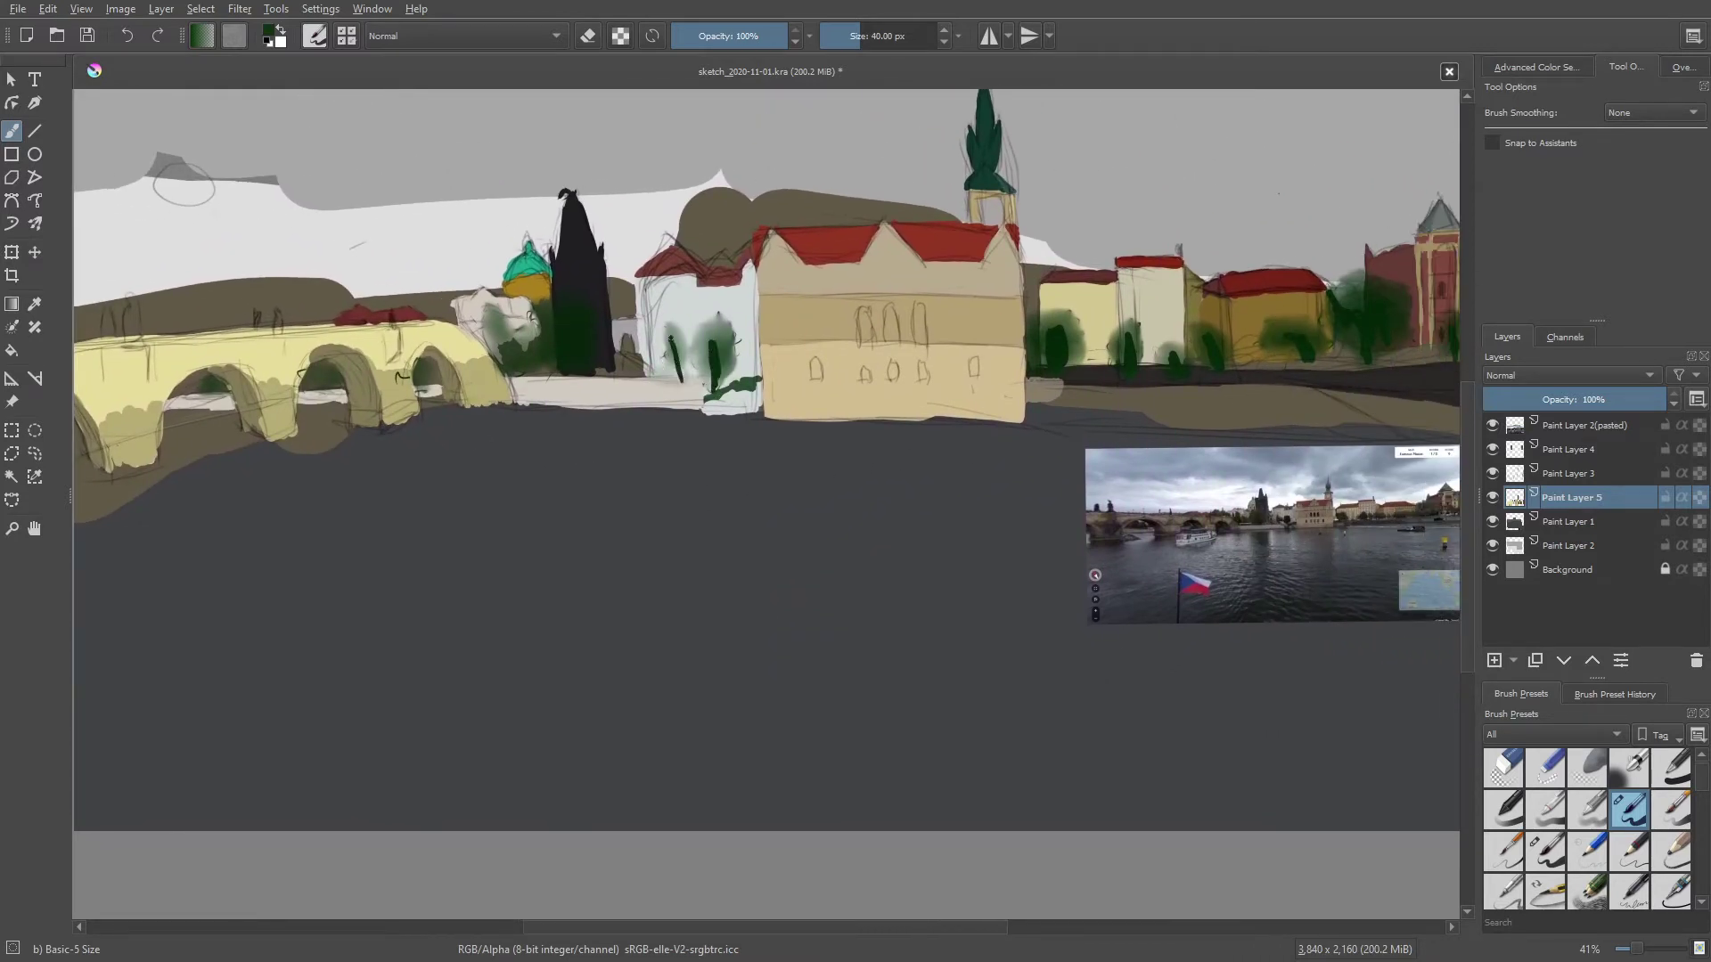
# Paint two slender dark green trees beside the dark spire, then undo a first arch-shading pass
pyautogui.moveTo(521, 379)
pyautogui.mouseDown()
pyautogui.moveTo(499, 322)
pyautogui.moveTo(532, 330)
pyautogui.mouseUp()
pyautogui.moveTo(575, 383); pyautogui.dragTo(568, 330)
pyautogui.moveTo(339, 367); pyautogui.dragTo(291, 385)
pyautogui.moveTo(427, 383); pyautogui.dragTo(419, 363)
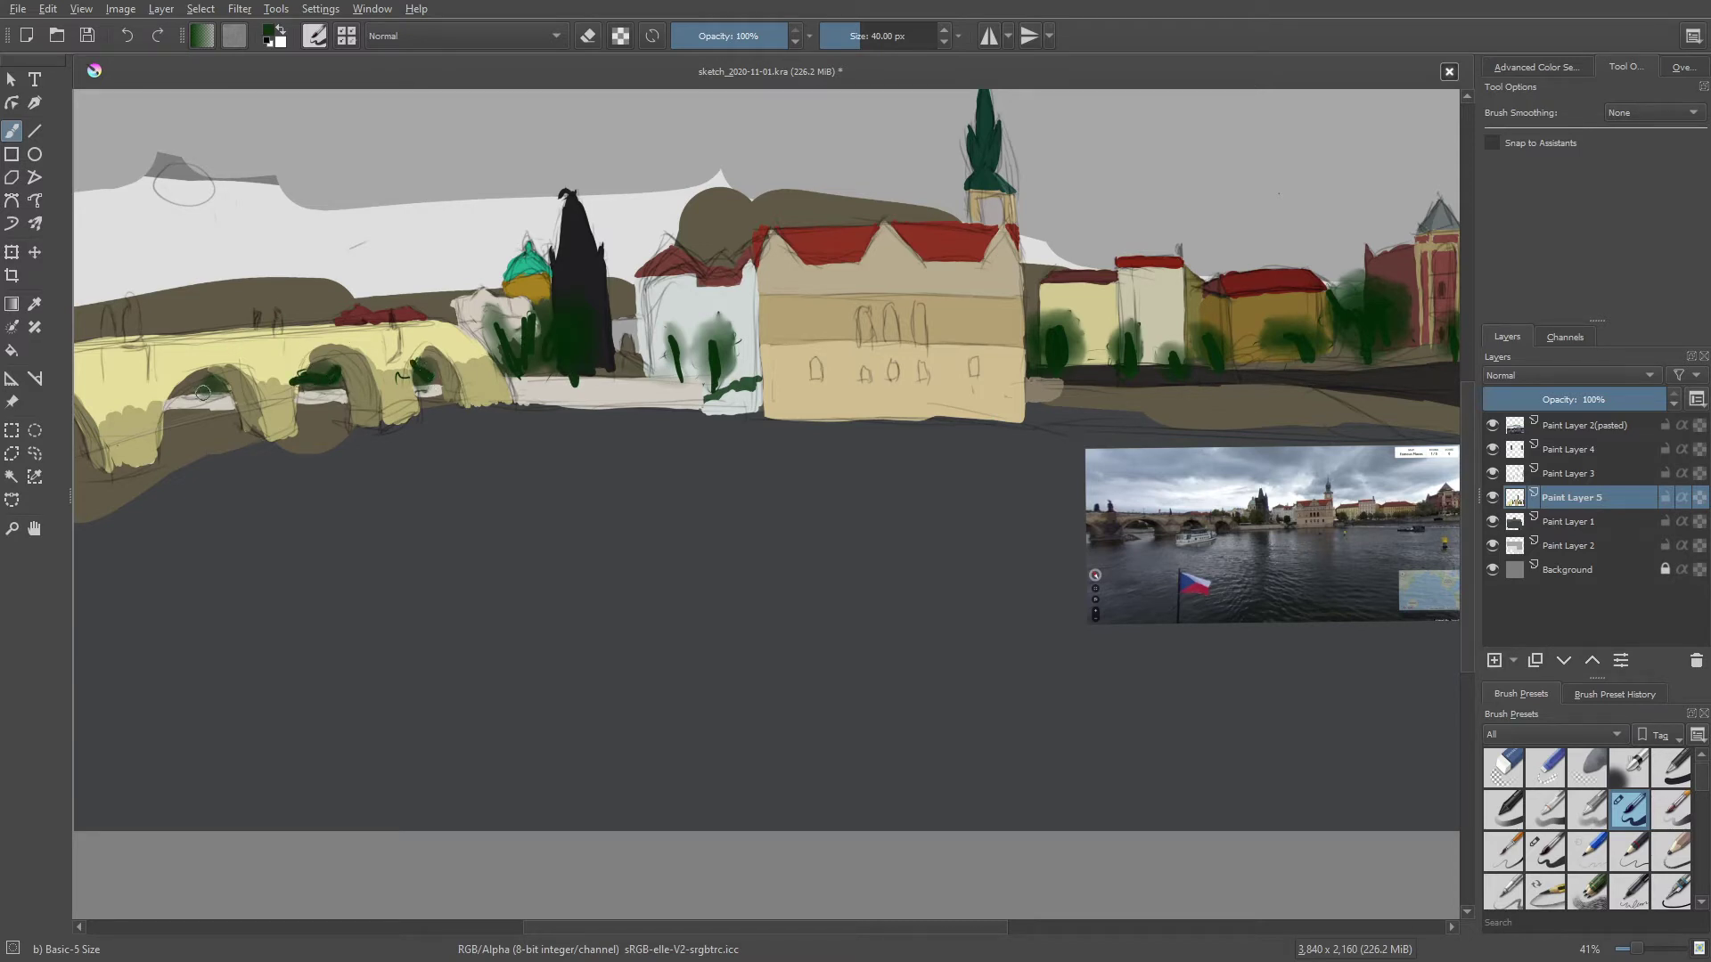
pyautogui.moveTo(204, 393); pyautogui.dragTo(219, 384)
pyautogui.hotkey('ctrl', 'z')
pyautogui.hotkey('ctrl', 'z')
pyautogui.hotkey('ctrl', 'z')
pyautogui.hotkey('ctrl', 'z')
pyautogui.hotkey('ctrl', 'z')
# Shade the left, middle and right bridge arches dark green, then sample the bridge's pale yellow
pyautogui.moveTo(428, 382); pyautogui.dragTo(308, 367)
pyautogui.moveTo(328, 380); pyautogui.dragTo(316, 372)
pyautogui.moveTo(437, 383); pyautogui.dragTo(434, 367)
pyautogui.moveTo(202, 385); pyautogui.dragTo(226, 390)
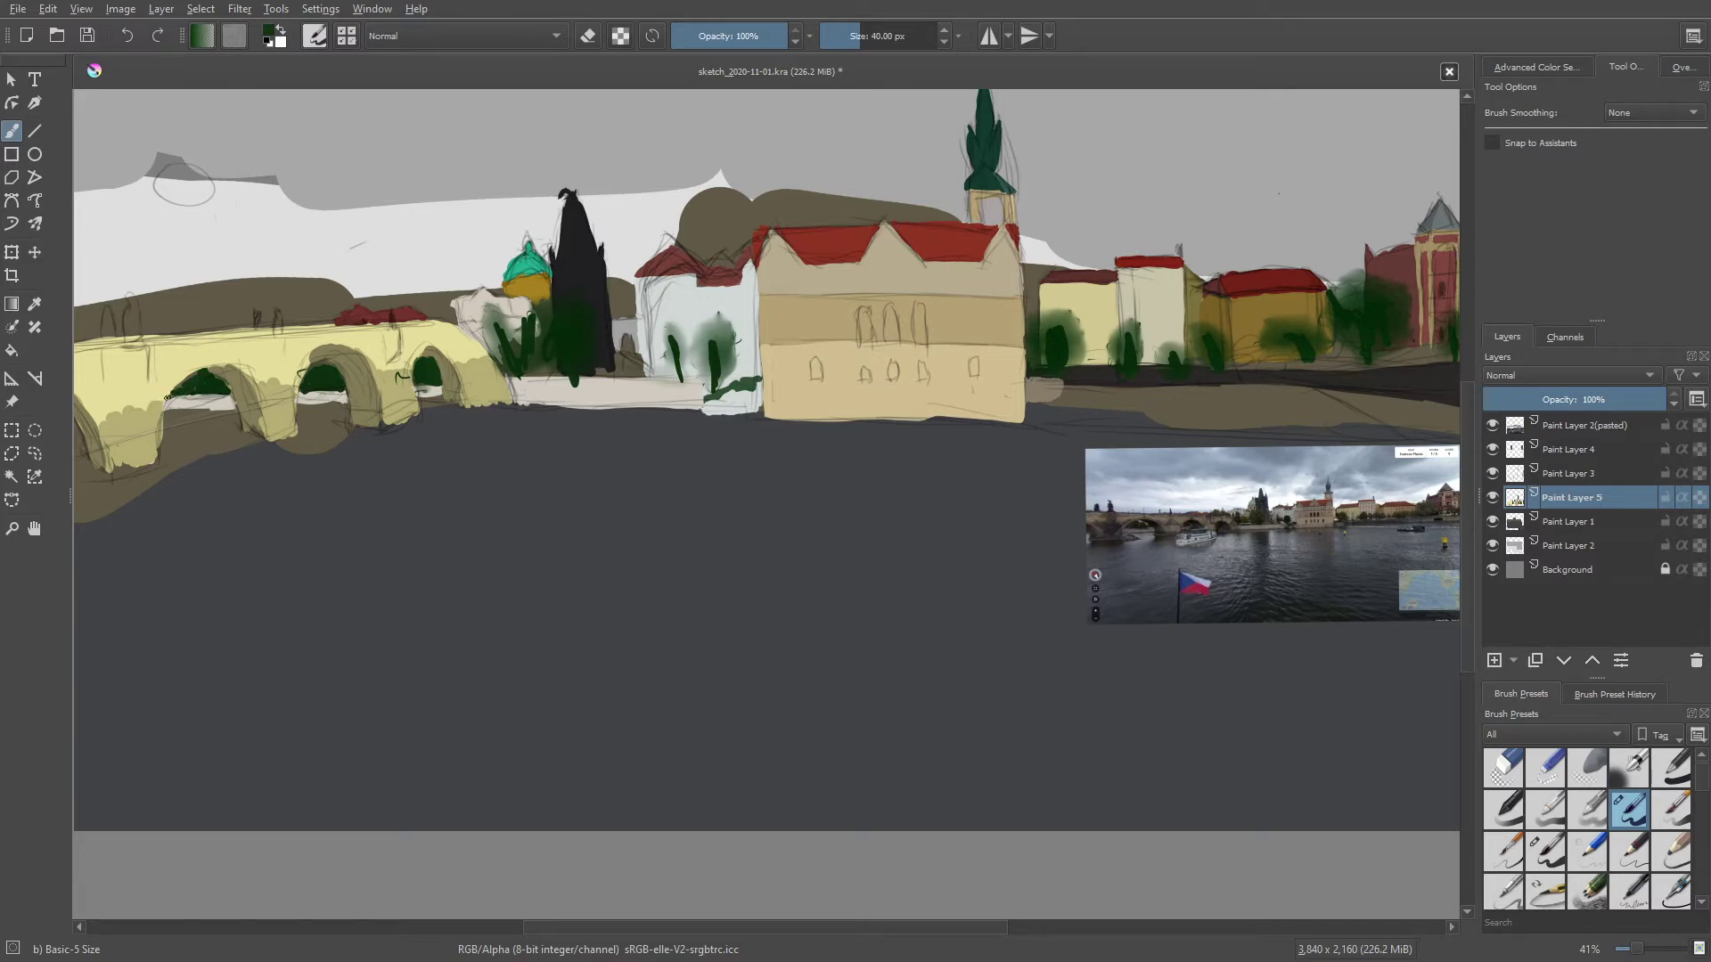
pyautogui.moveTo(170, 399); pyautogui.dragTo(210, 379)
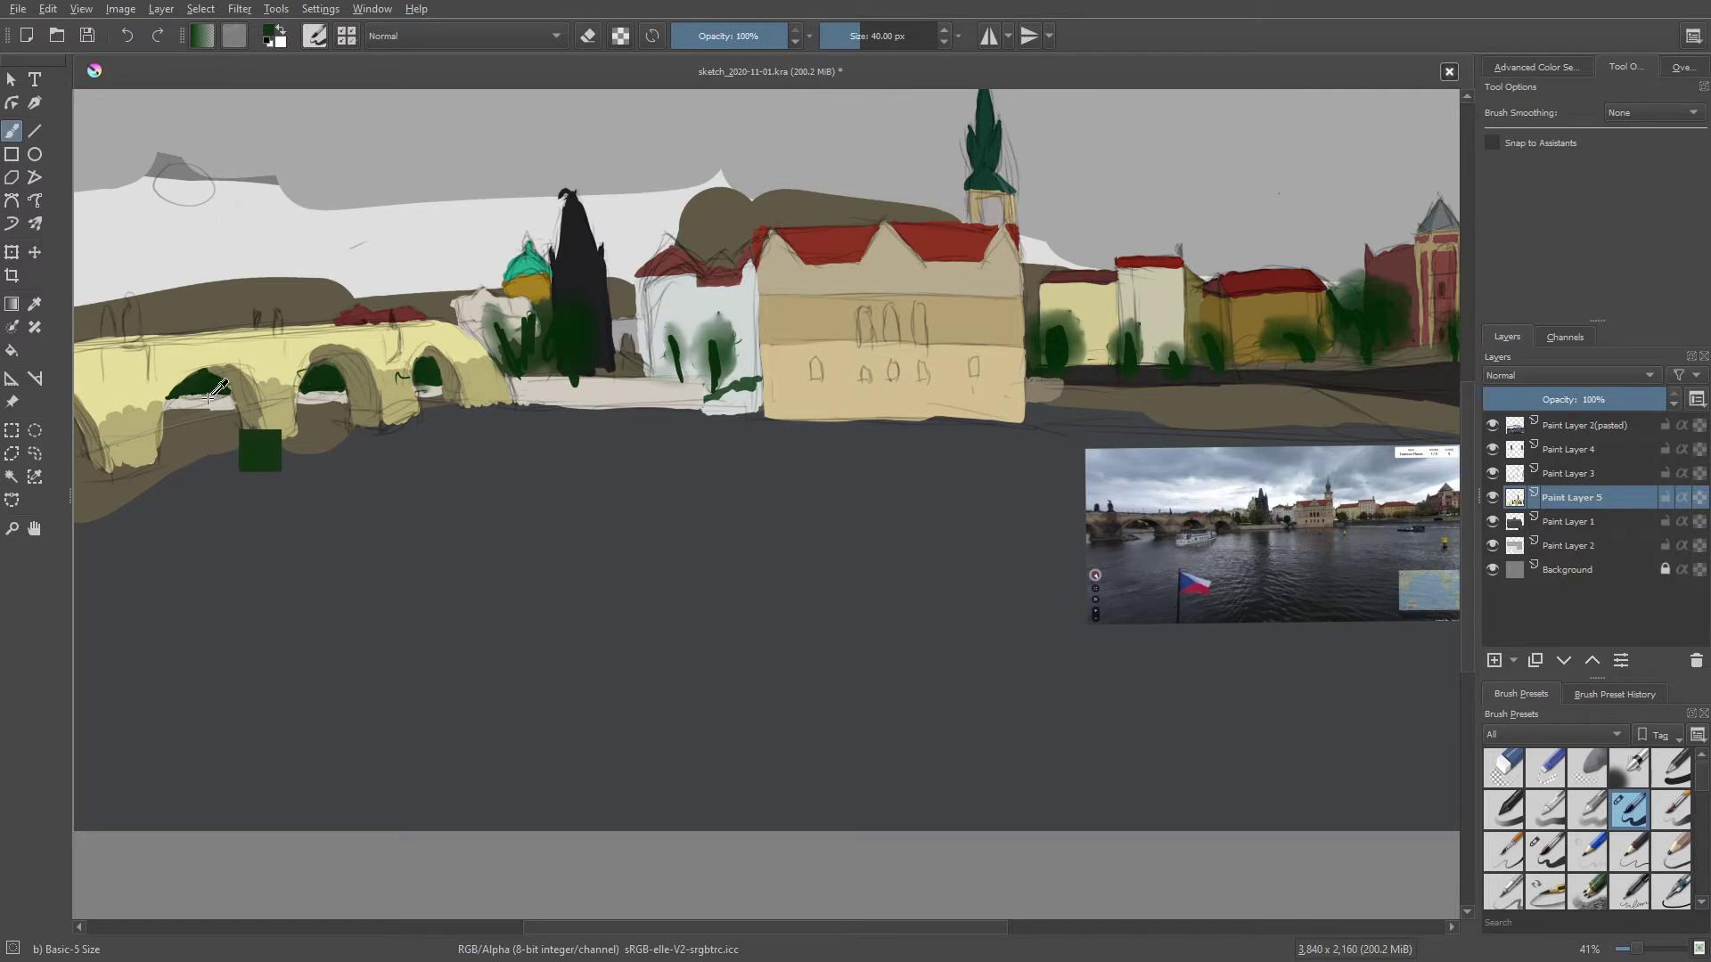
pyautogui.keyDown('ctrl'); pyautogui.click(204, 363); pyautogui.keyUp('ctrl')
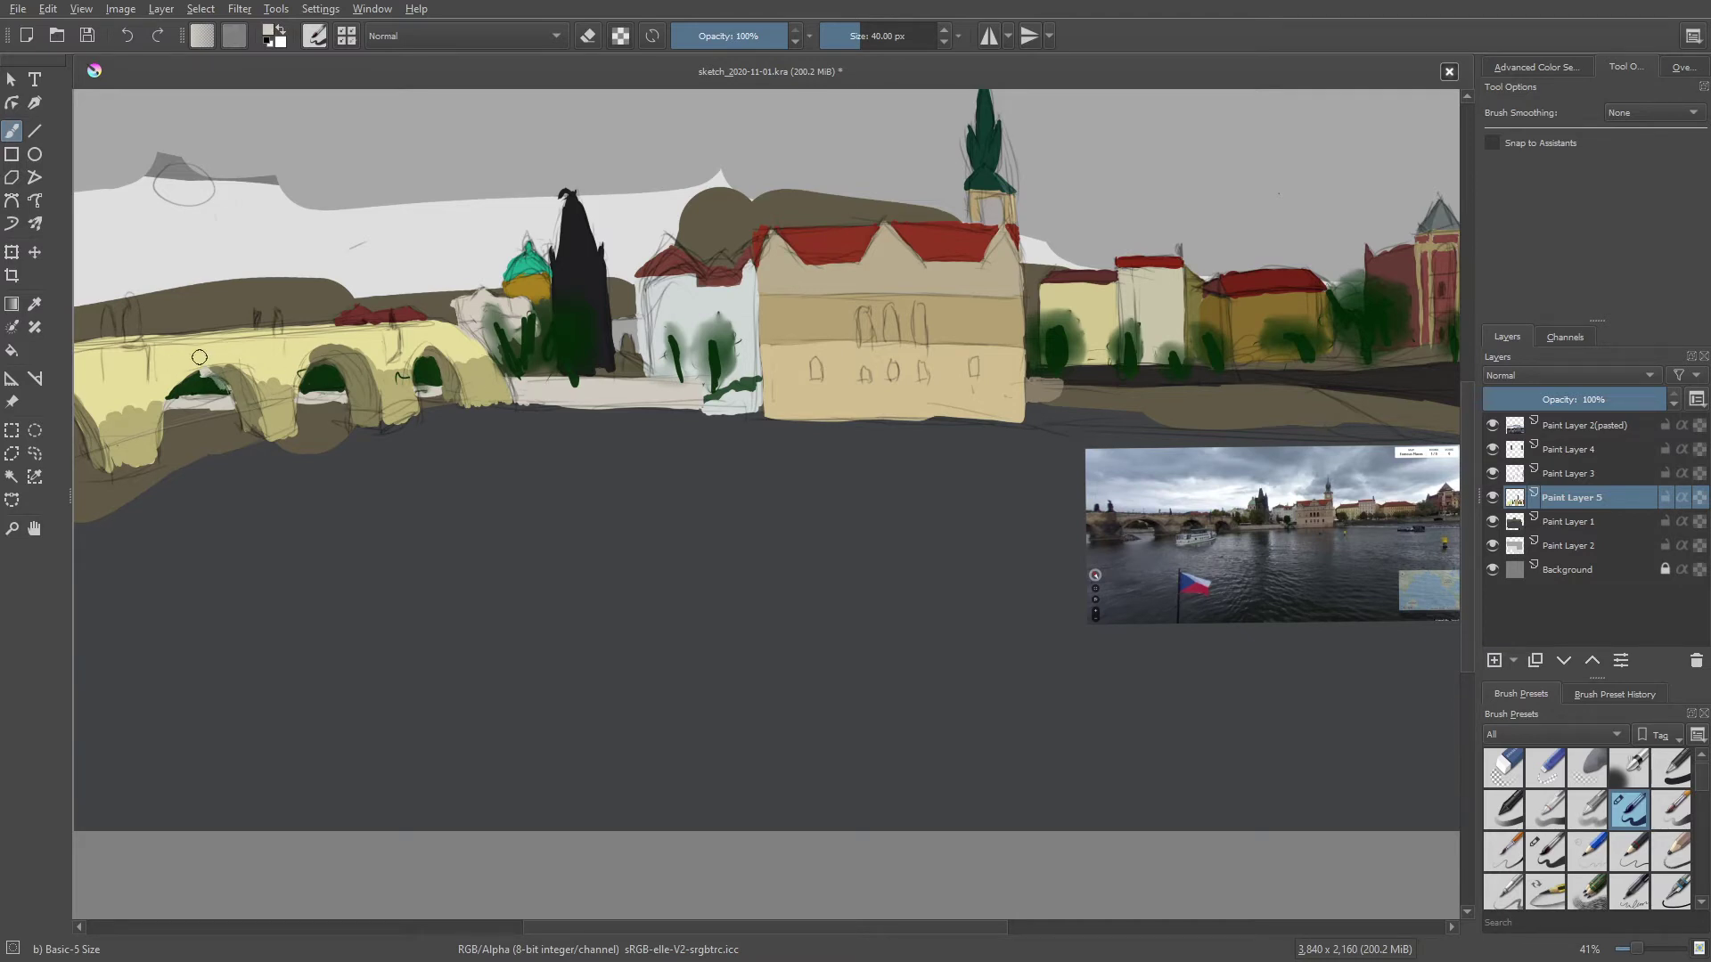
pyautogui.moveTo(830, 557)
pyautogui.mouseDown()
pyautogui.moveTo(599, 504)
pyautogui.moveTo(718, 538)
pyautogui.mouseUp()
pyautogui.moveTo(427, 470); pyautogui.dragTo(511, 482)
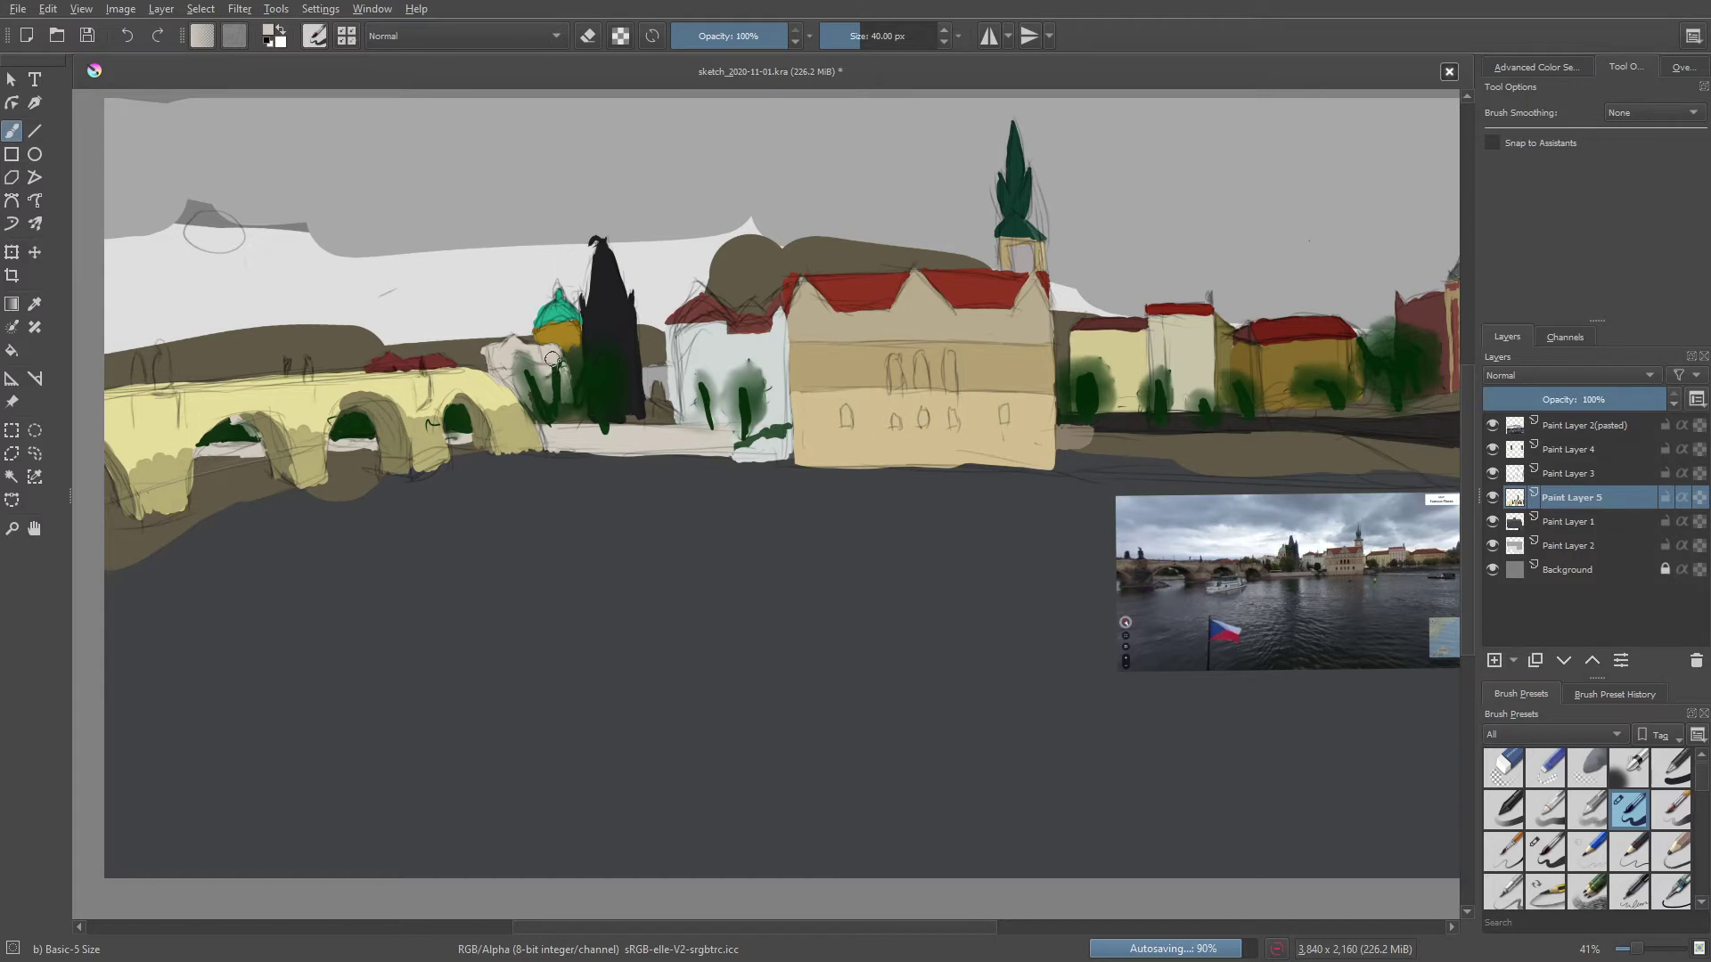
# Paint a gold edge down the dark tree's left side and a pale grey strip along the tree bases
pyautogui.keyDown('ctrl'); pyautogui.click(553, 328); pyautogui.keyUp('ctrl')
pyautogui.moveTo(567, 355); pyautogui.dragTo(578, 389)
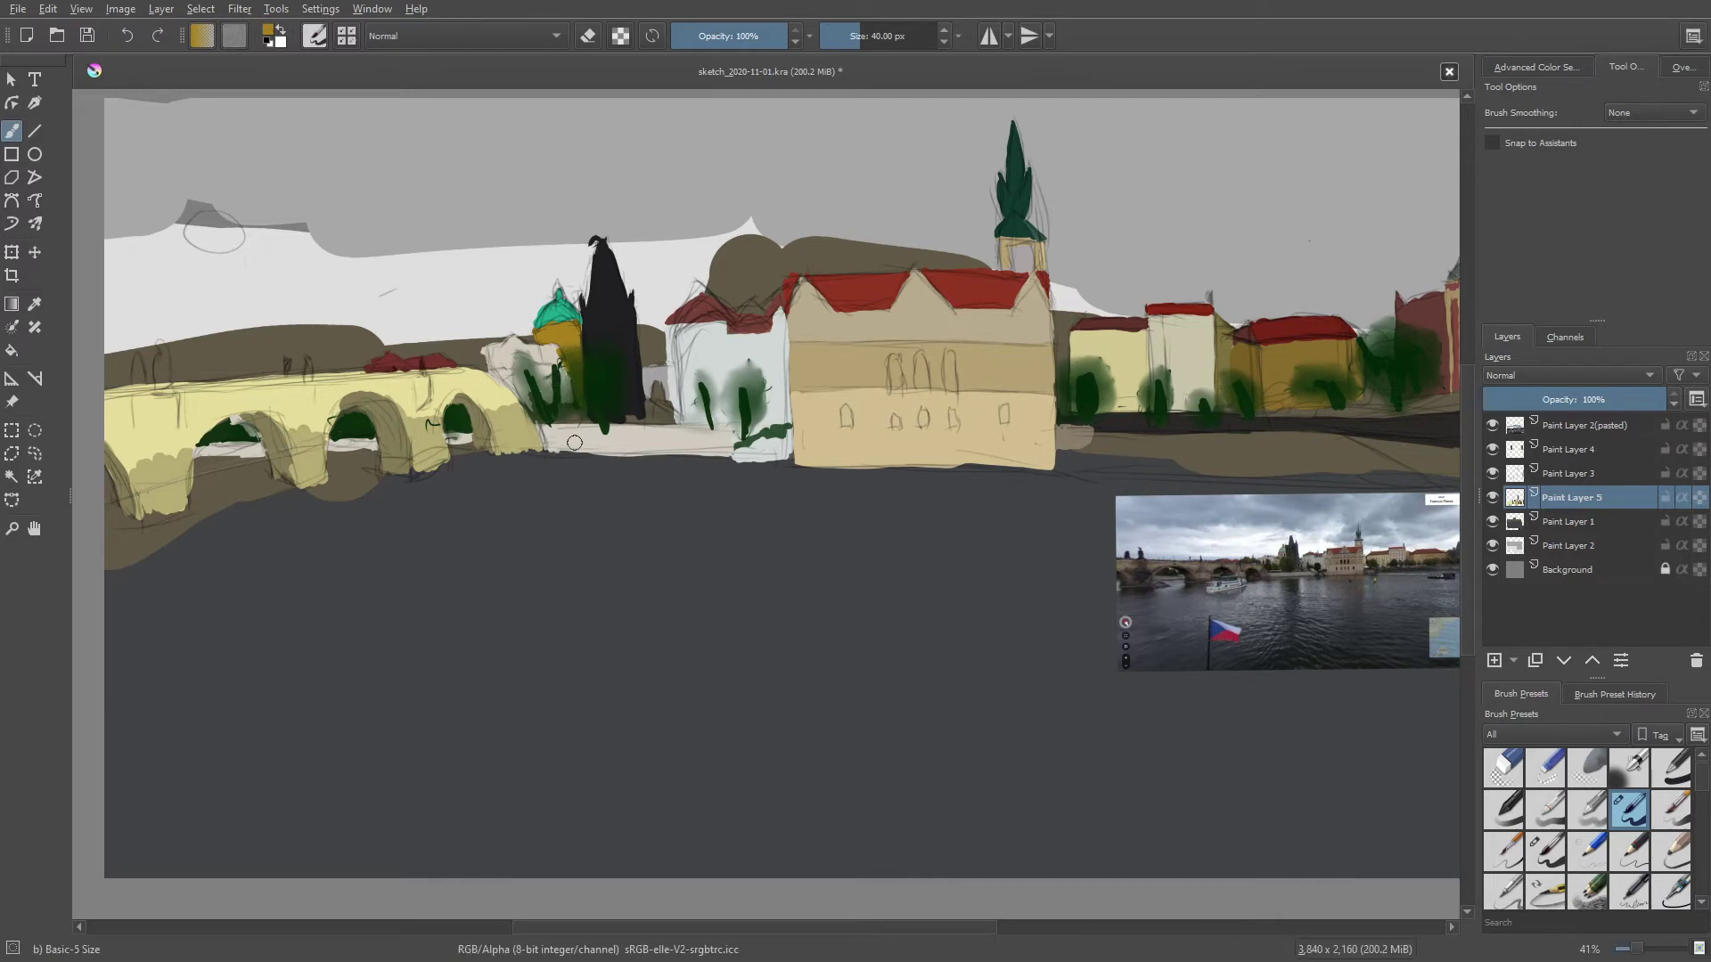
pyautogui.keyDown('ctrl'); pyautogui.click(532, 392); pyautogui.keyUp('ctrl')
pyautogui.moveTo(538, 415); pyautogui.dragTo(588, 416)
# Fill the tall cypress with dark green using Basic-5 Size, and add dark green at its base
pyautogui.keyDown('ctrl'); pyautogui.click(651, 437); pyautogui.keyUp('ctrl')
pyautogui.rightClick(603, 395)
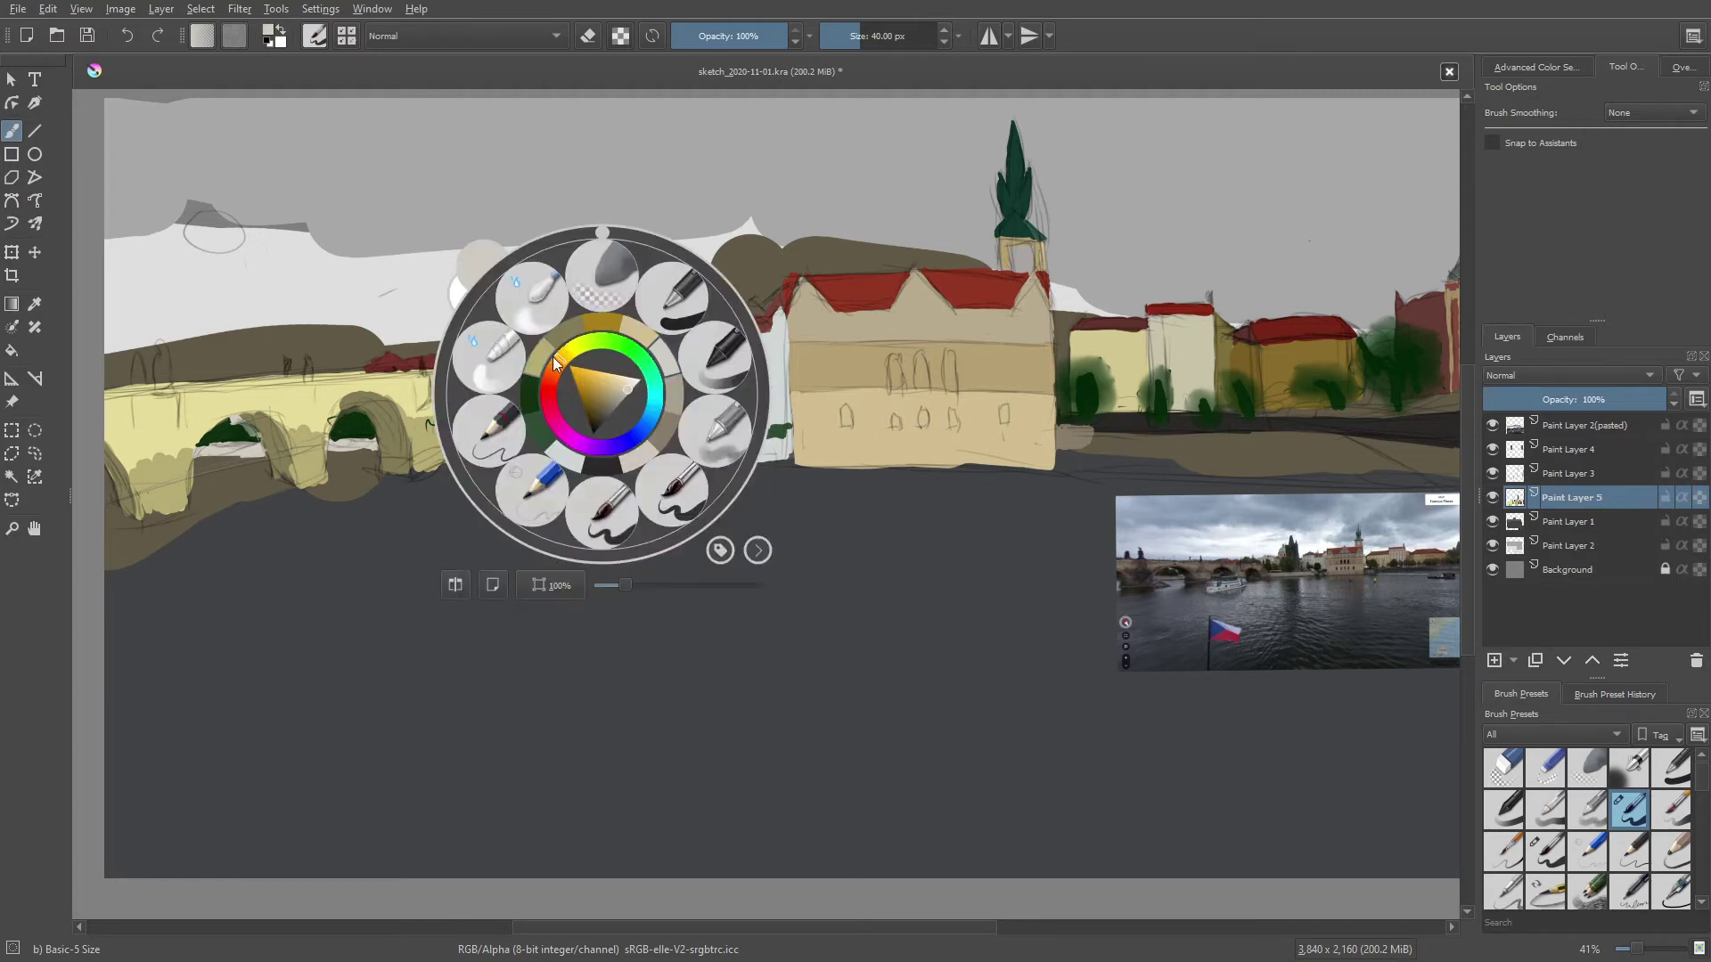
pyautogui.click(613, 399)
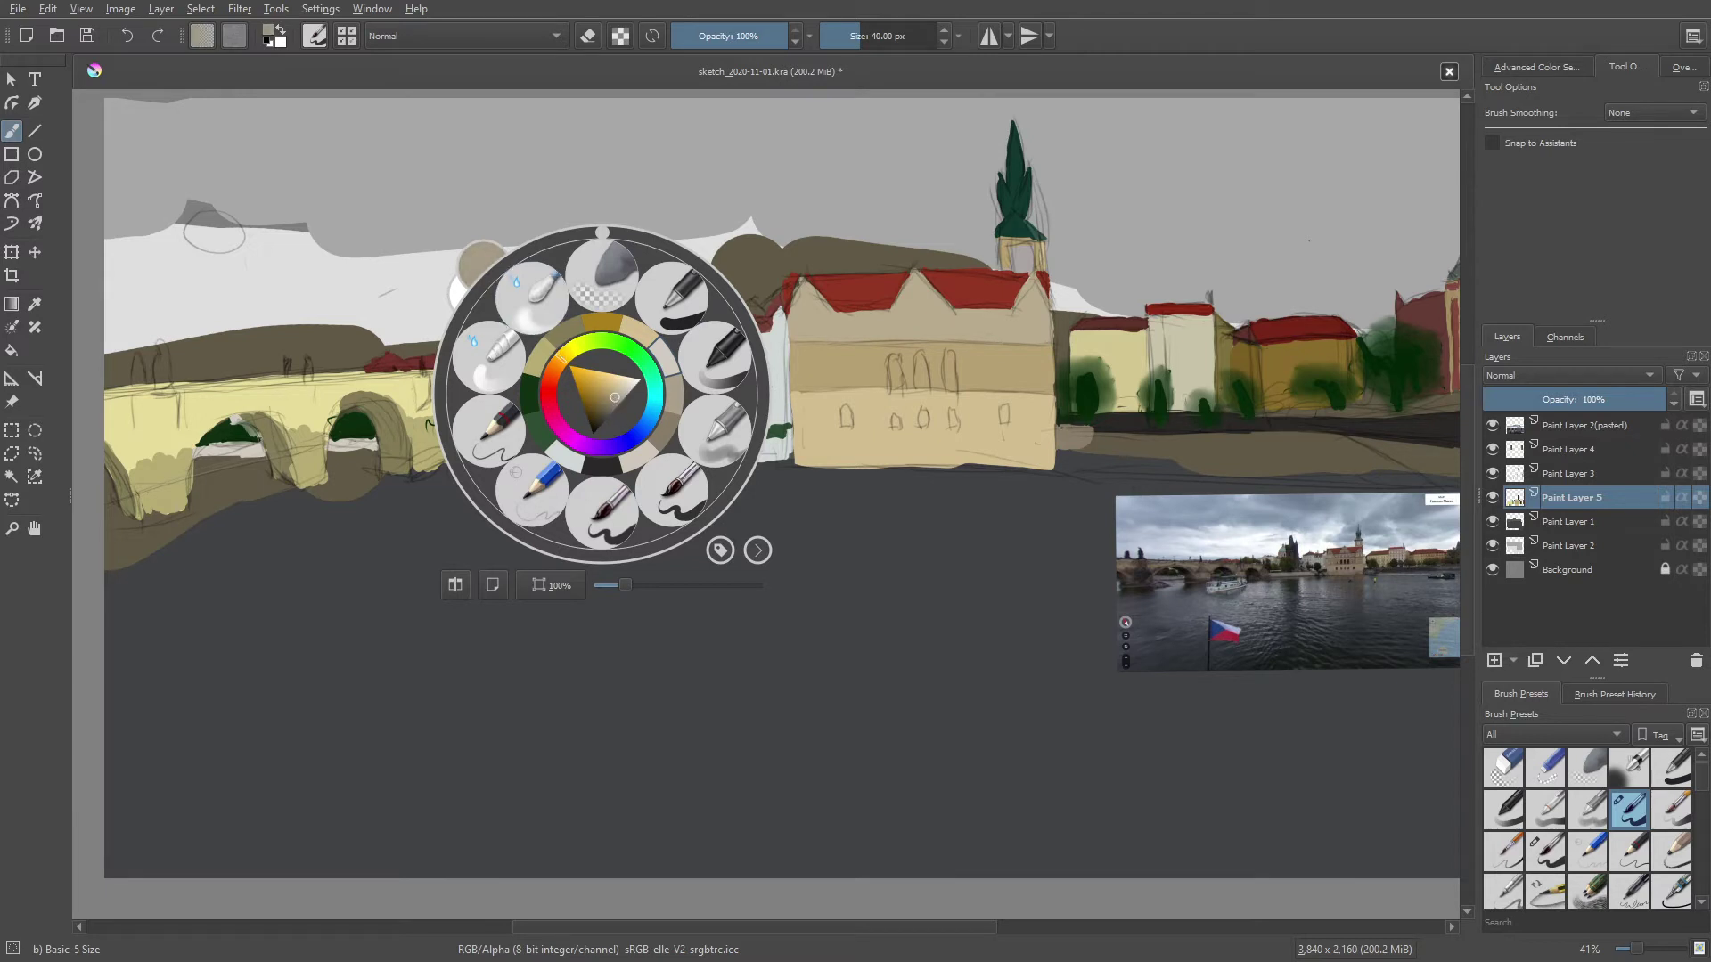
pyautogui.rightClick(612, 397)
pyautogui.moveTo(612, 378)
pyautogui.mouseDown()
pyautogui.moveTo(634, 433)
pyautogui.moveTo(673, 405)
pyautogui.moveTo(677, 420)
pyautogui.mouseUp()
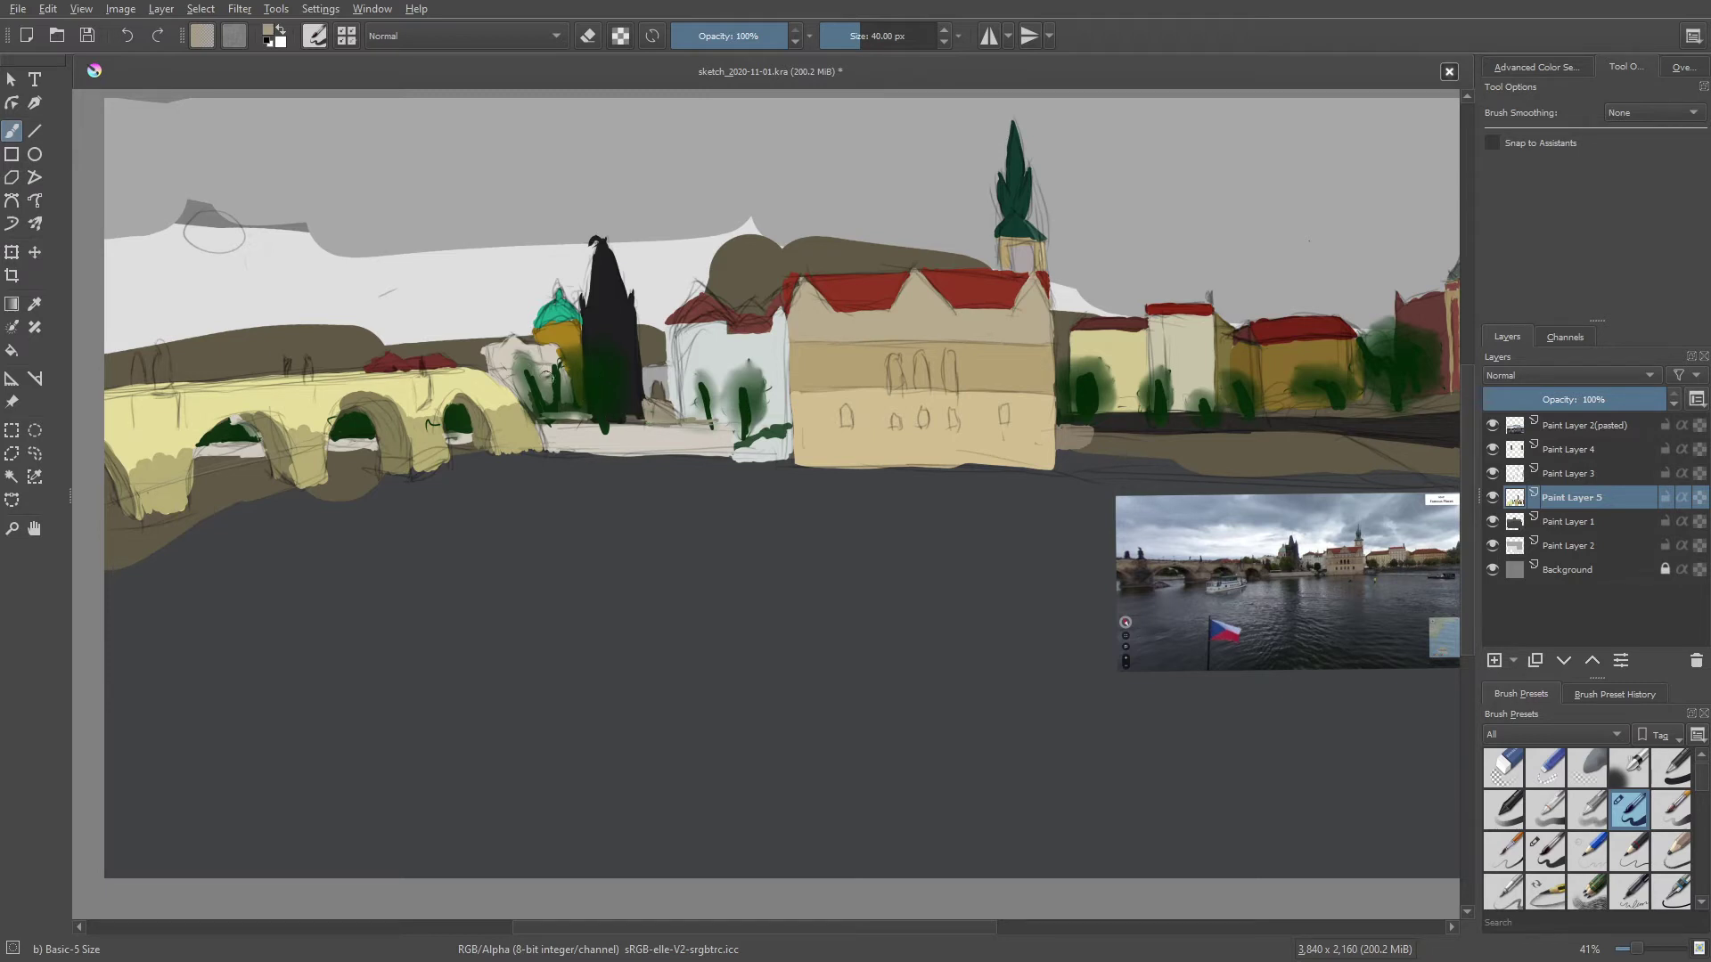
pyautogui.keyDown('ctrl'); pyautogui.click(606, 416); pyautogui.keyUp('ctrl')
pyautogui.moveTo(631, 415); pyautogui.dragTo(656, 421)
pyautogui.moveTo(705, 204)
pyautogui.mouseDown()
pyautogui.moveTo(565, 142)
pyautogui.moveTo(653, 175)
pyautogui.mouseUp()
# With the Blender Basic brush, smudge the green tree and the small tree left of the cypress into the walls
pyautogui.rightClick(777, 332)
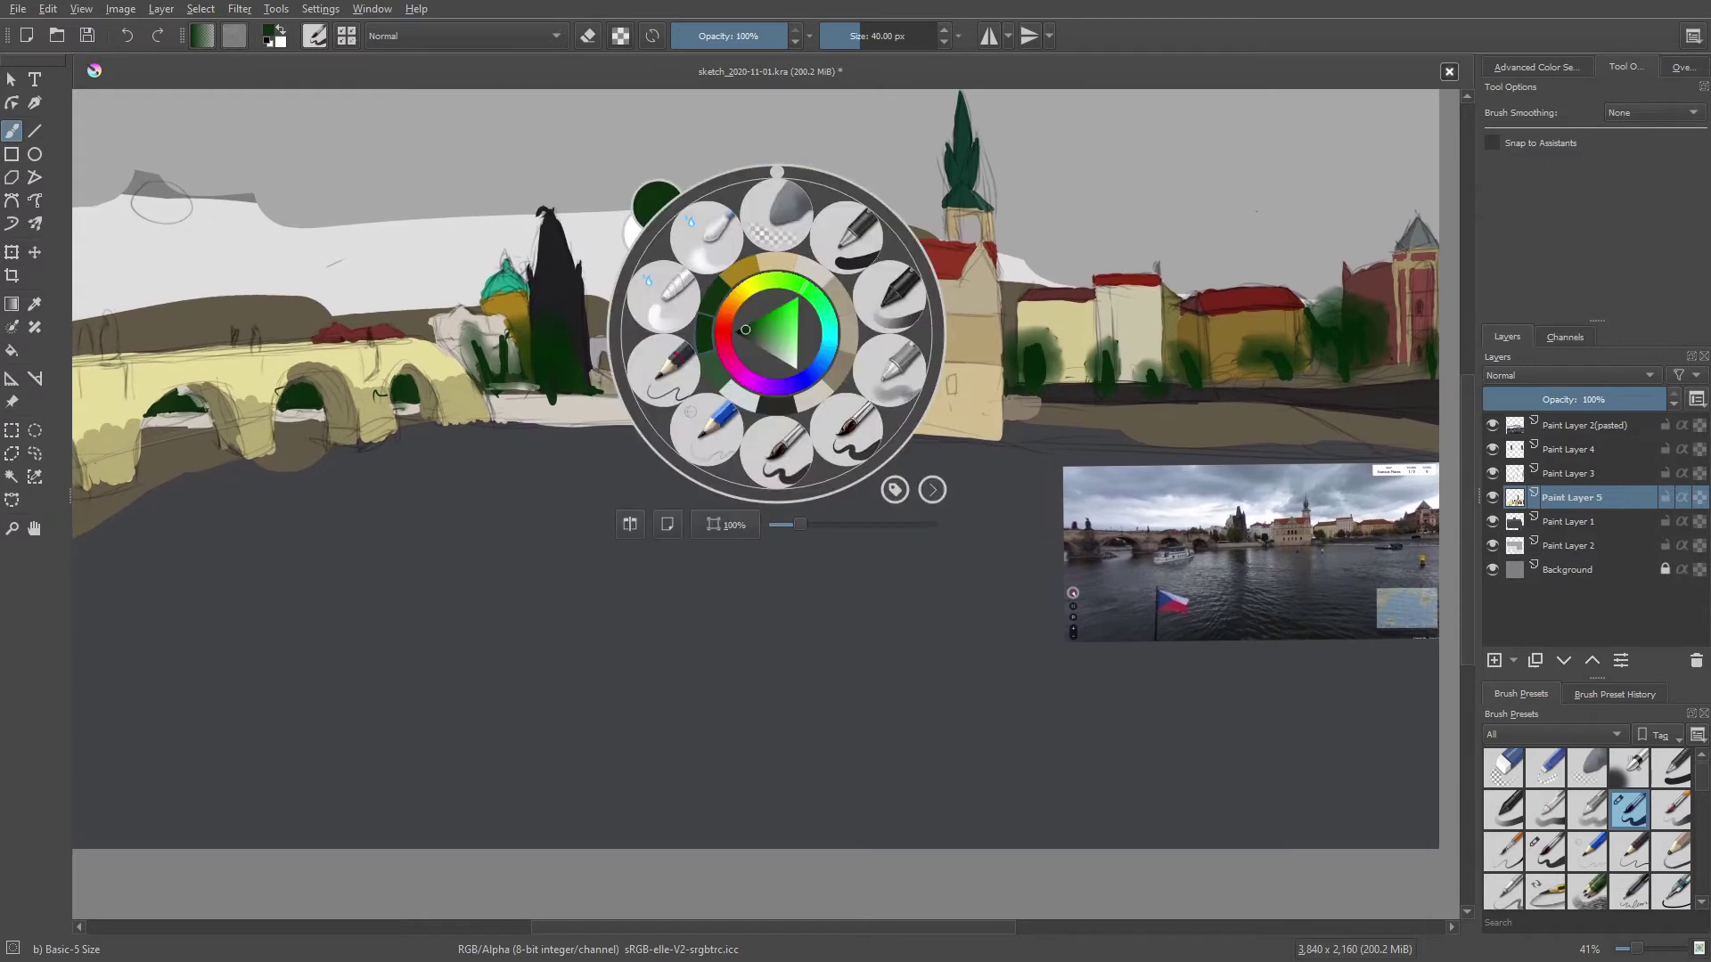
pyautogui.click(577, 155)
pyautogui.moveTo(561, 141)
pyautogui.mouseDown()
pyautogui.moveTo(529, 138)
pyautogui.moveTo(662, 174)
pyautogui.mouseUp()
pyautogui.moveTo(551, 194); pyautogui.dragTo(604, 216)
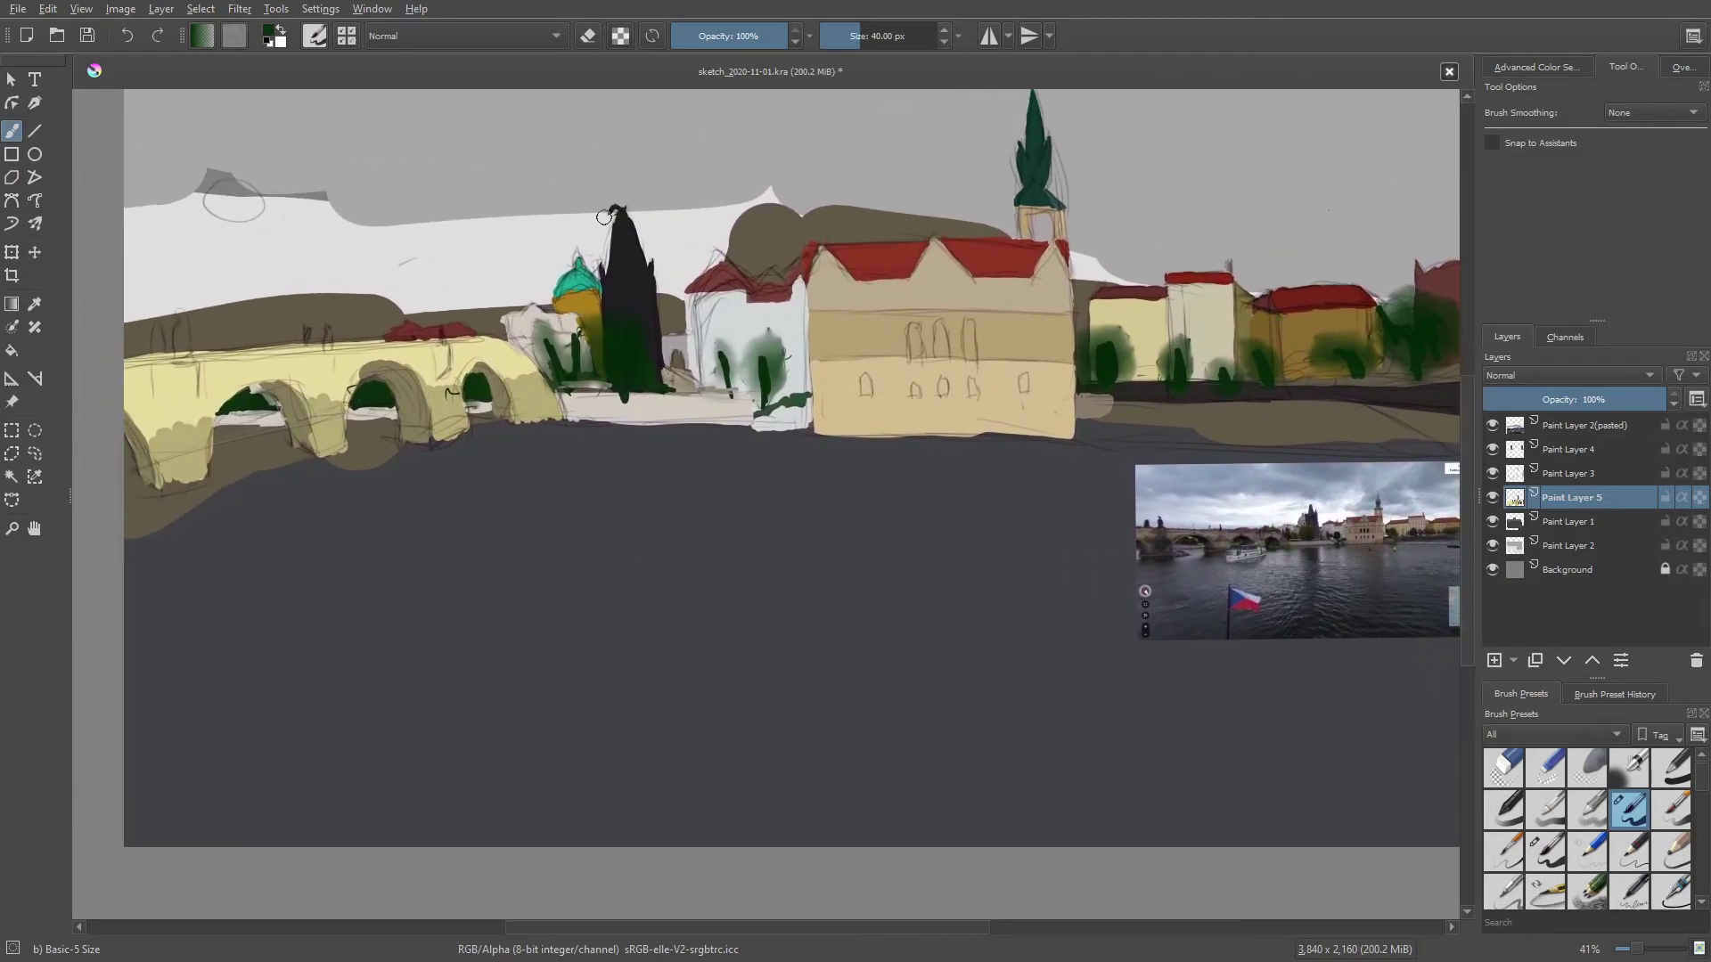
pyautogui.rightClick(588, 278)
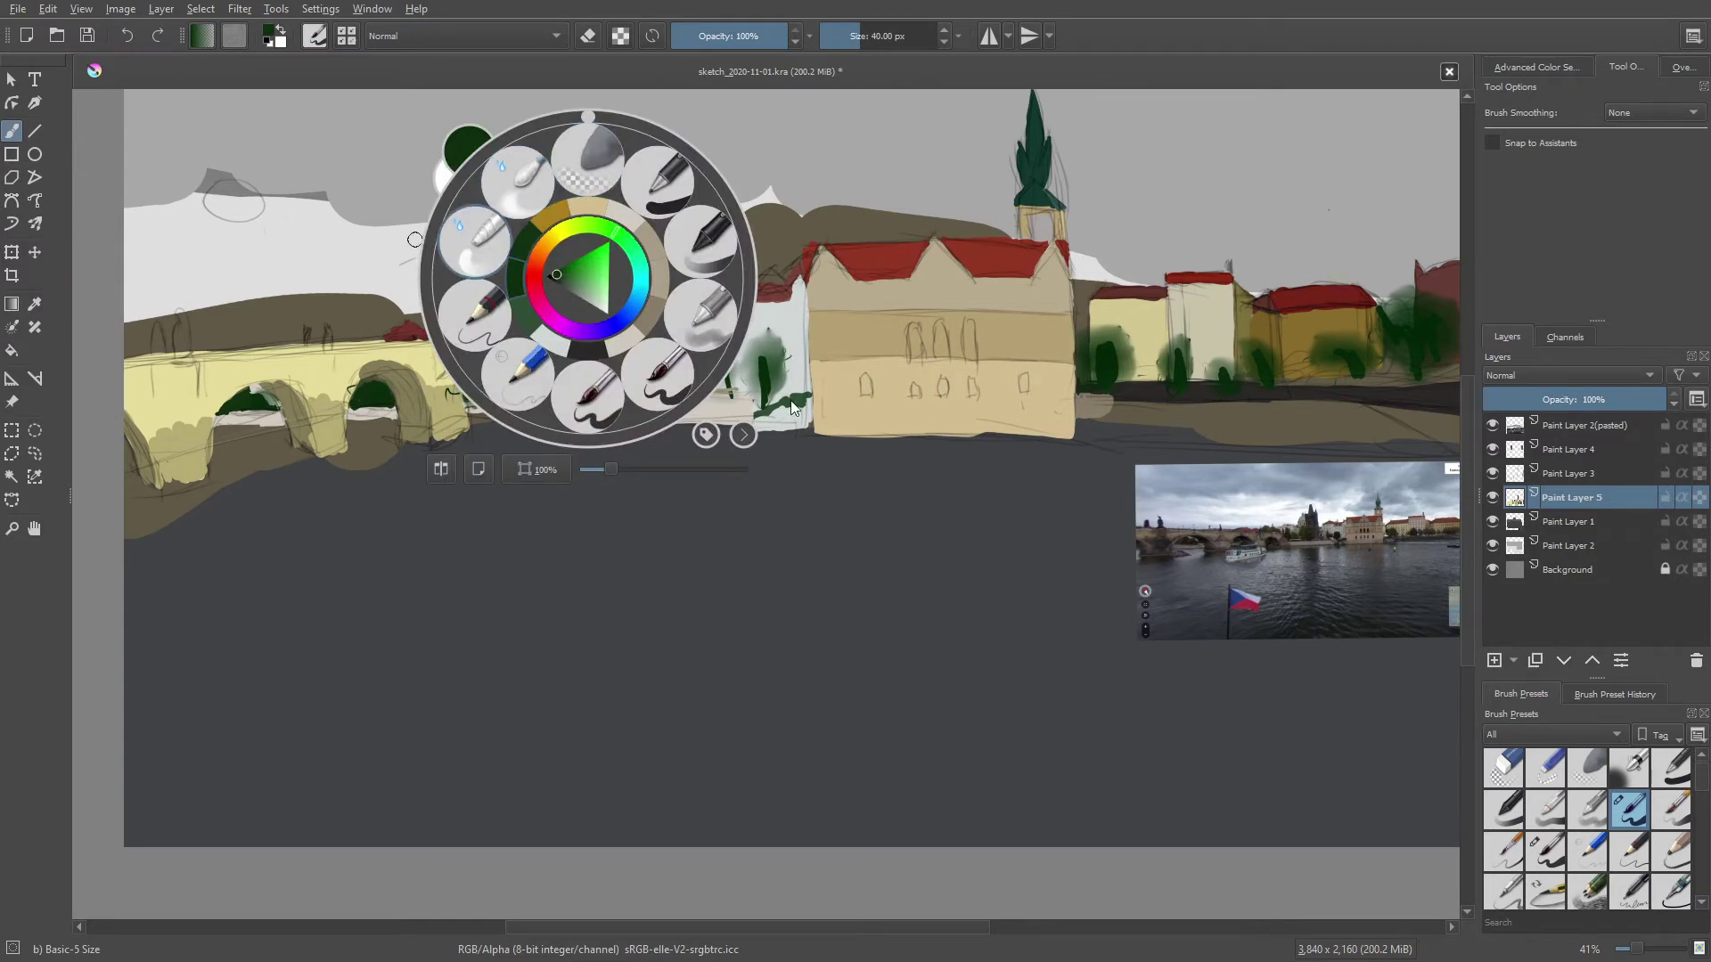
pyautogui.press('/')
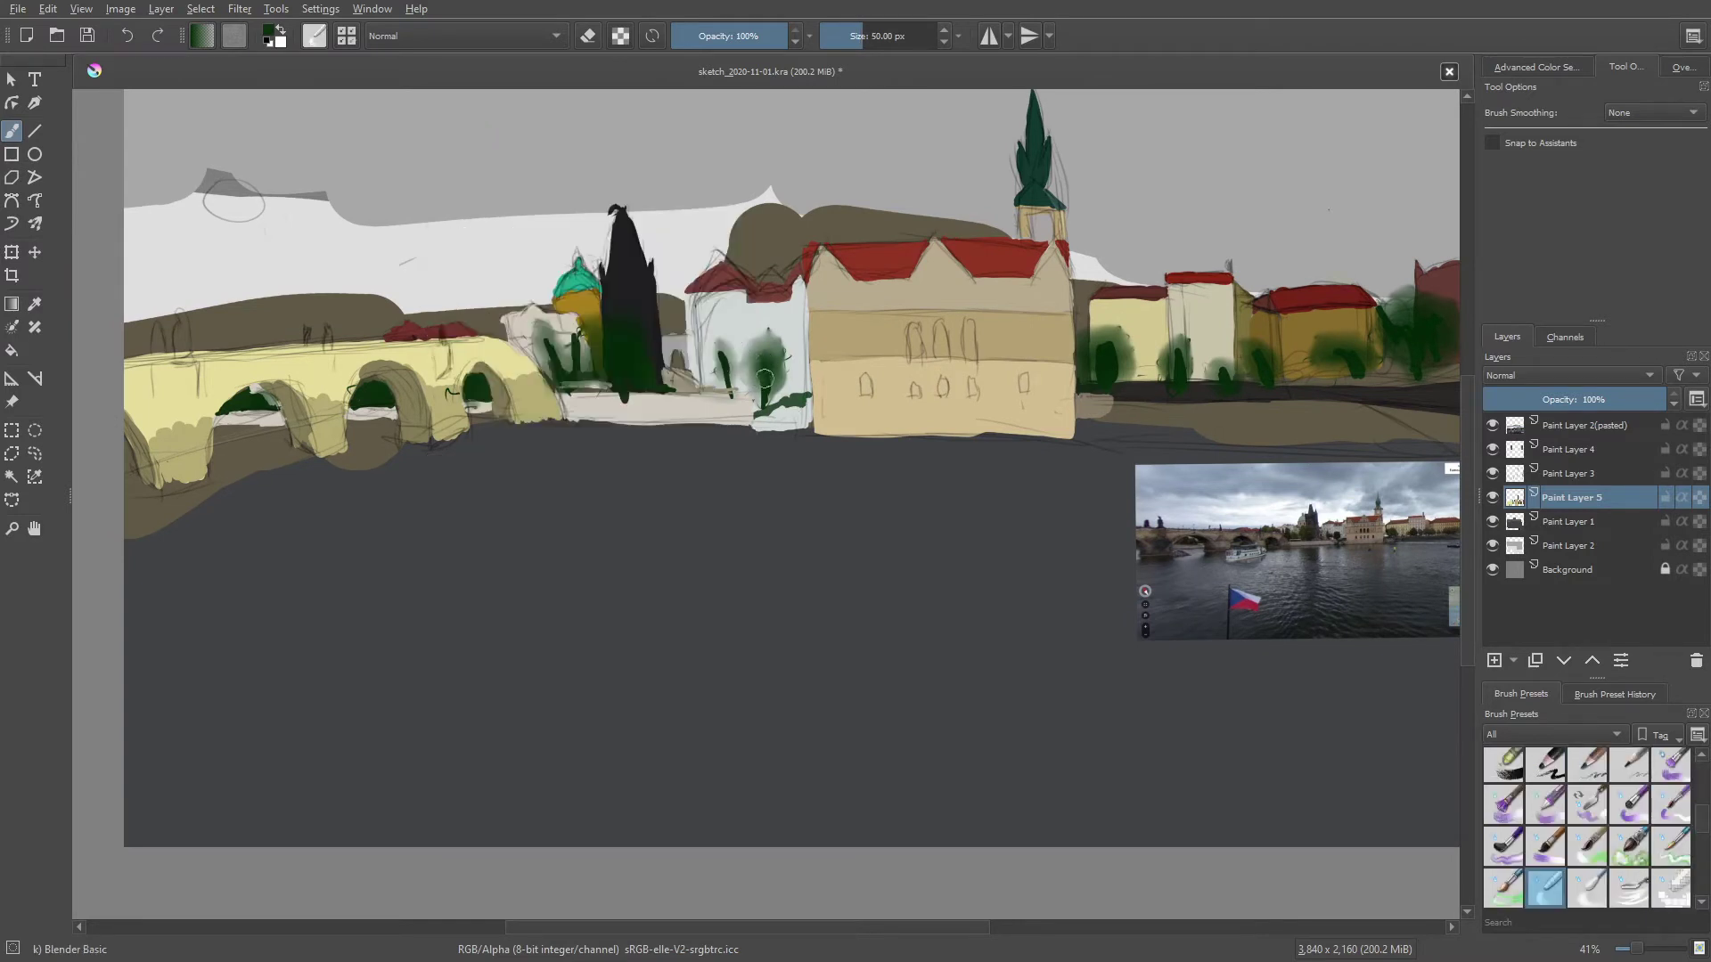
pyautogui.moveTo(765, 378)
pyautogui.mouseDown()
pyautogui.moveTo(796, 398)
pyautogui.moveTo(784, 352)
pyautogui.moveTo(766, 409)
pyautogui.moveTo(713, 365)
pyautogui.moveTo(726, 383)
pyautogui.mouseUp()
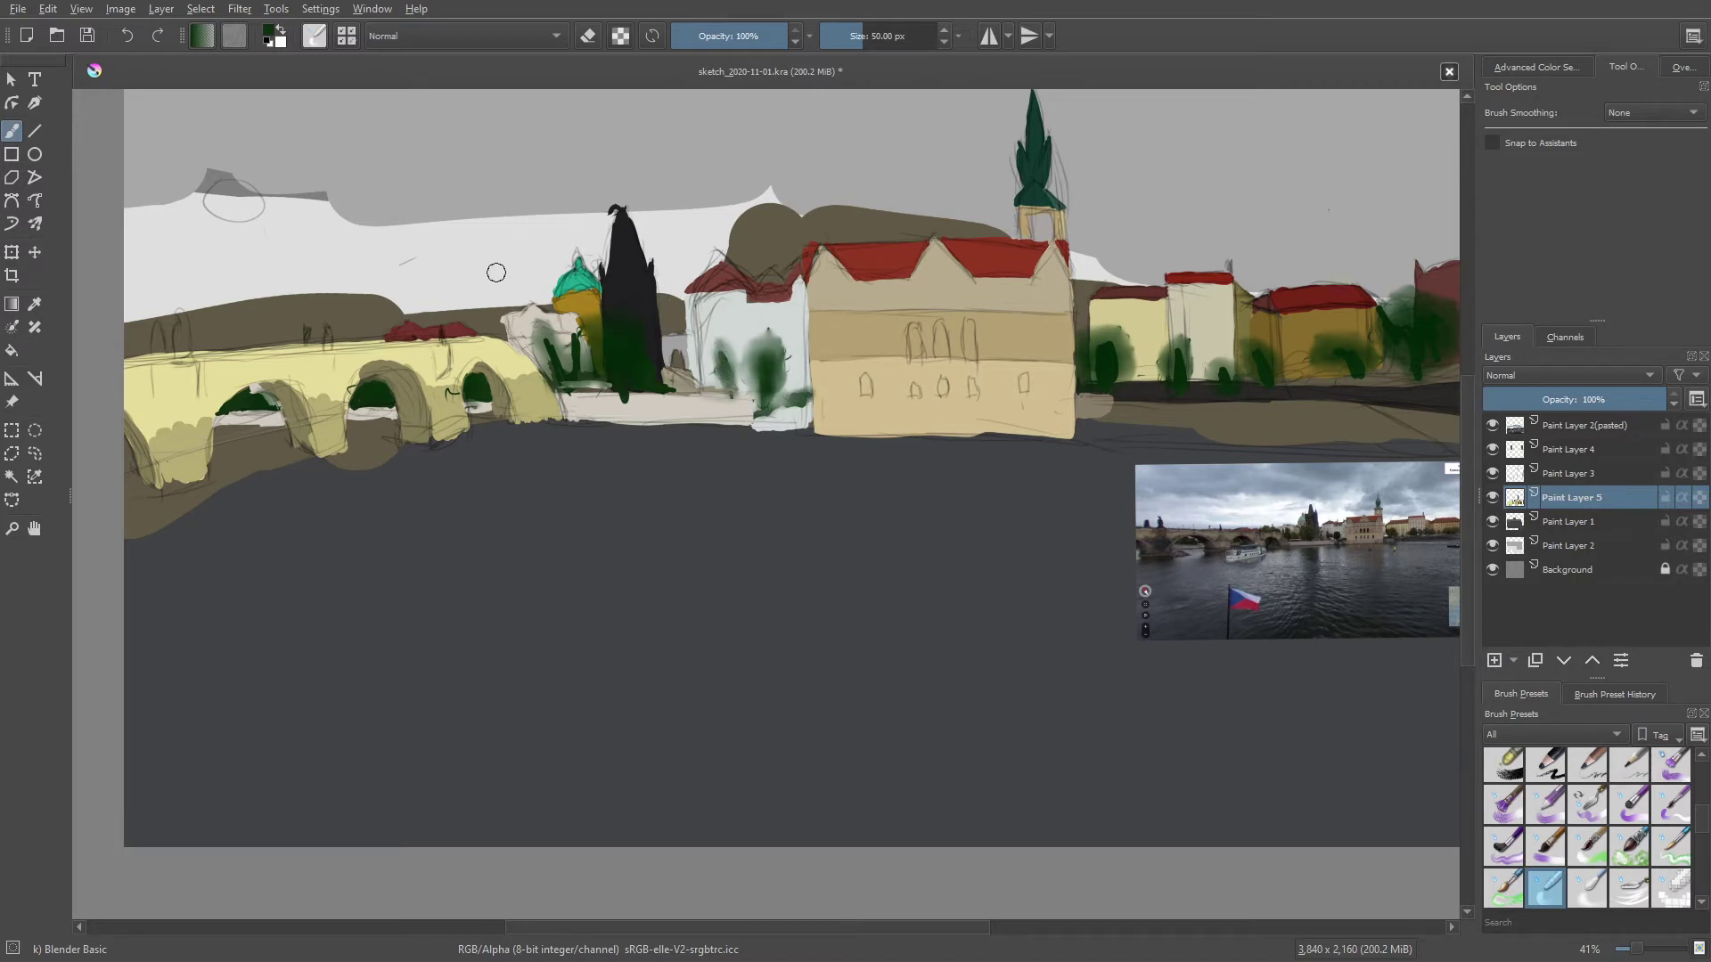
pyautogui.moveTo(545, 345)
pyautogui.mouseDown()
pyautogui.moveTo(579, 370)
pyautogui.moveTo(574, 334)
pyautogui.mouseUp()
# Blend and thicken the right-hand tree foliage beneath the right-bank buildings
pyautogui.moveTo(839, 430)
pyautogui.mouseDown()
pyautogui.moveTo(699, 393)
pyautogui.moveTo(376, 406)
pyautogui.mouseUp()
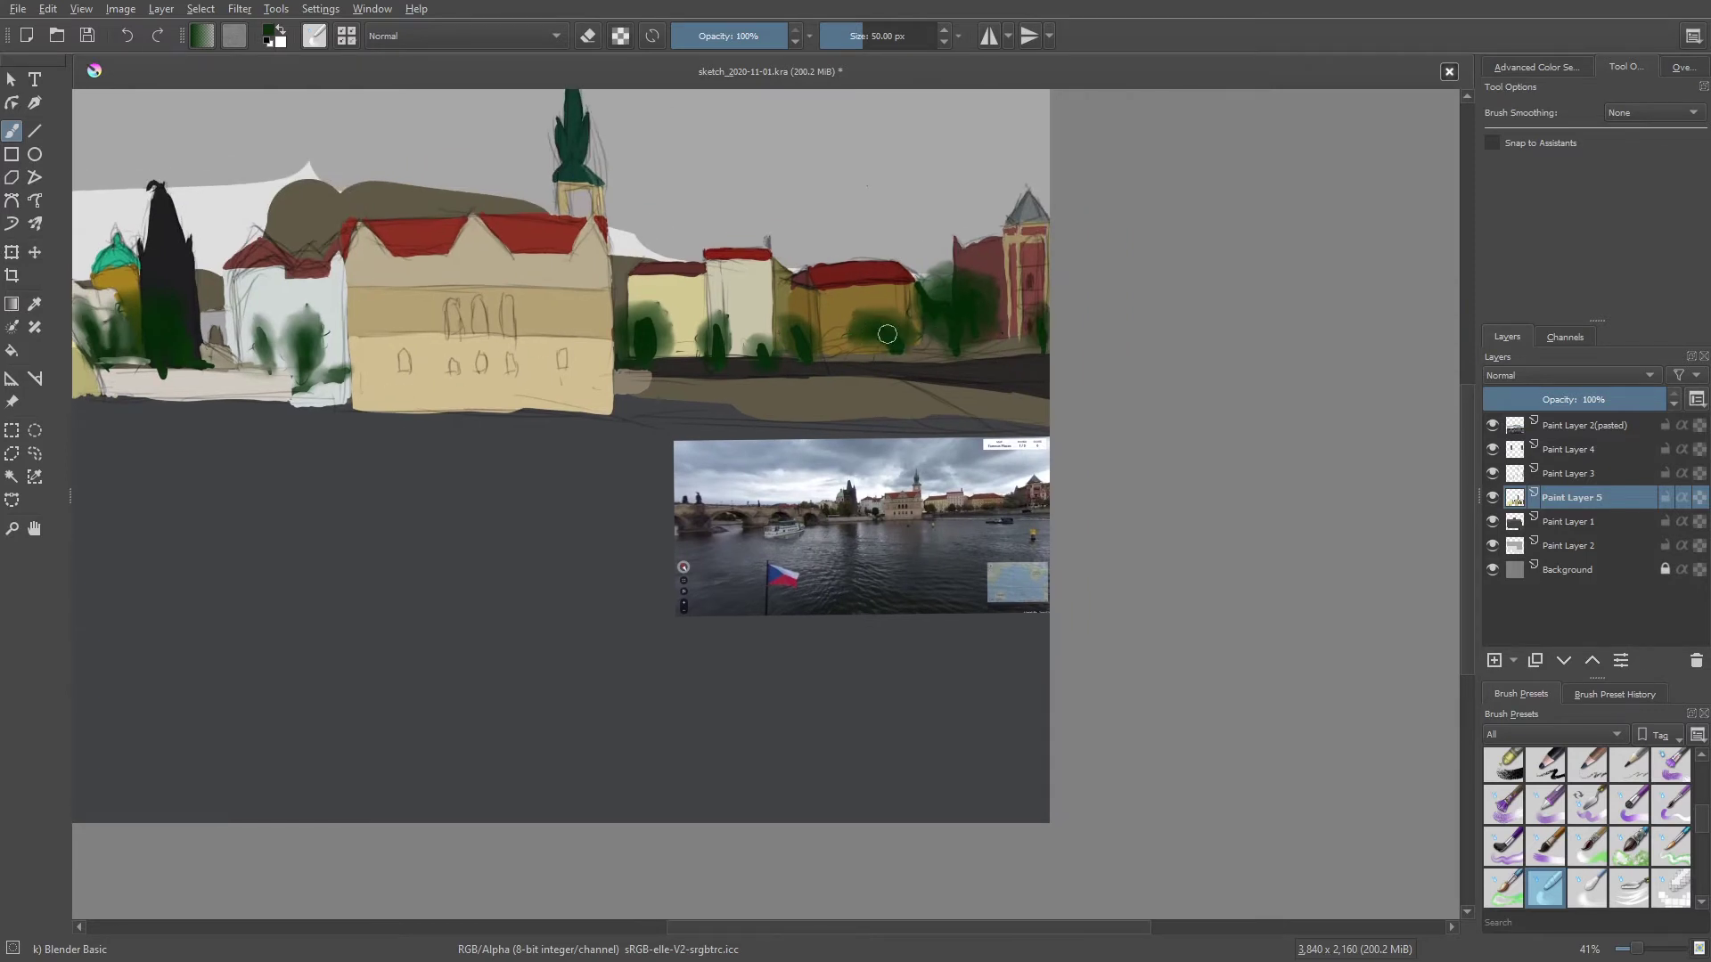
pyautogui.moveTo(887, 334)
pyautogui.mouseDown()
pyautogui.moveTo(759, 365)
pyautogui.moveTo(714, 342)
pyautogui.moveTo(713, 365)
pyautogui.moveTo(633, 307)
pyautogui.moveTo(645, 321)
pyautogui.mouseUp()
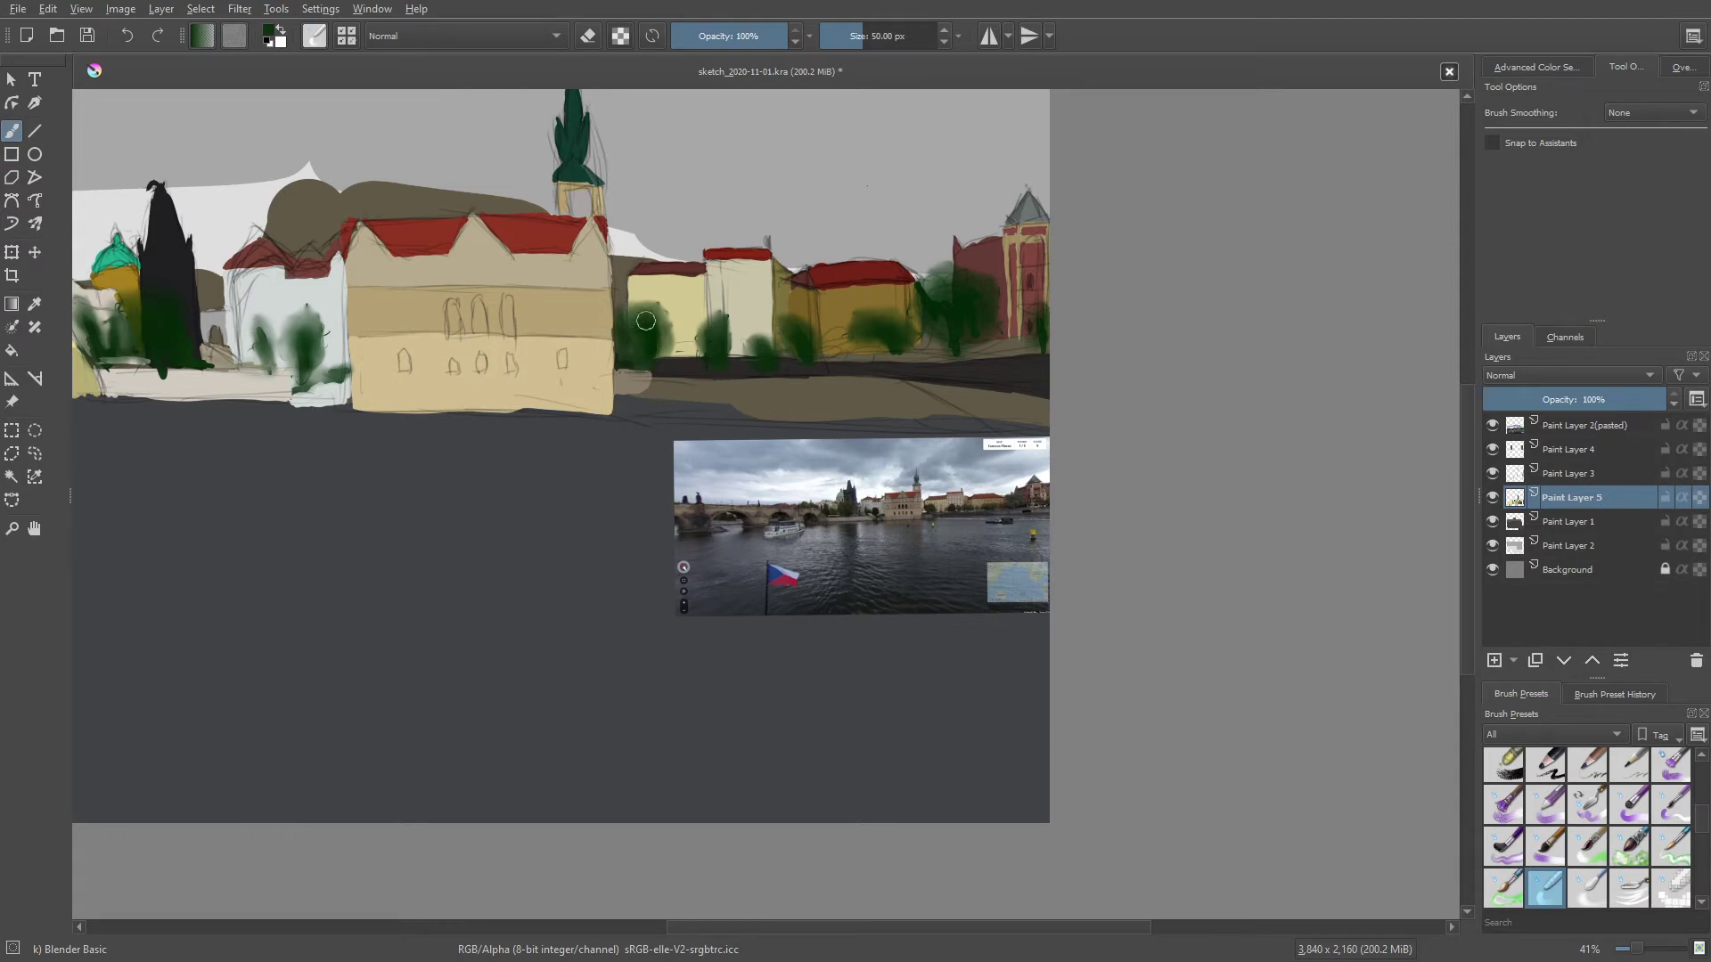
pyautogui.moveTo(930, 294)
pyautogui.mouseDown()
pyautogui.moveTo(964, 335)
pyautogui.moveTo(1038, 334)
pyautogui.mouseUp()
pyautogui.moveTo(560, 332); pyautogui.dragTo(664, 294)
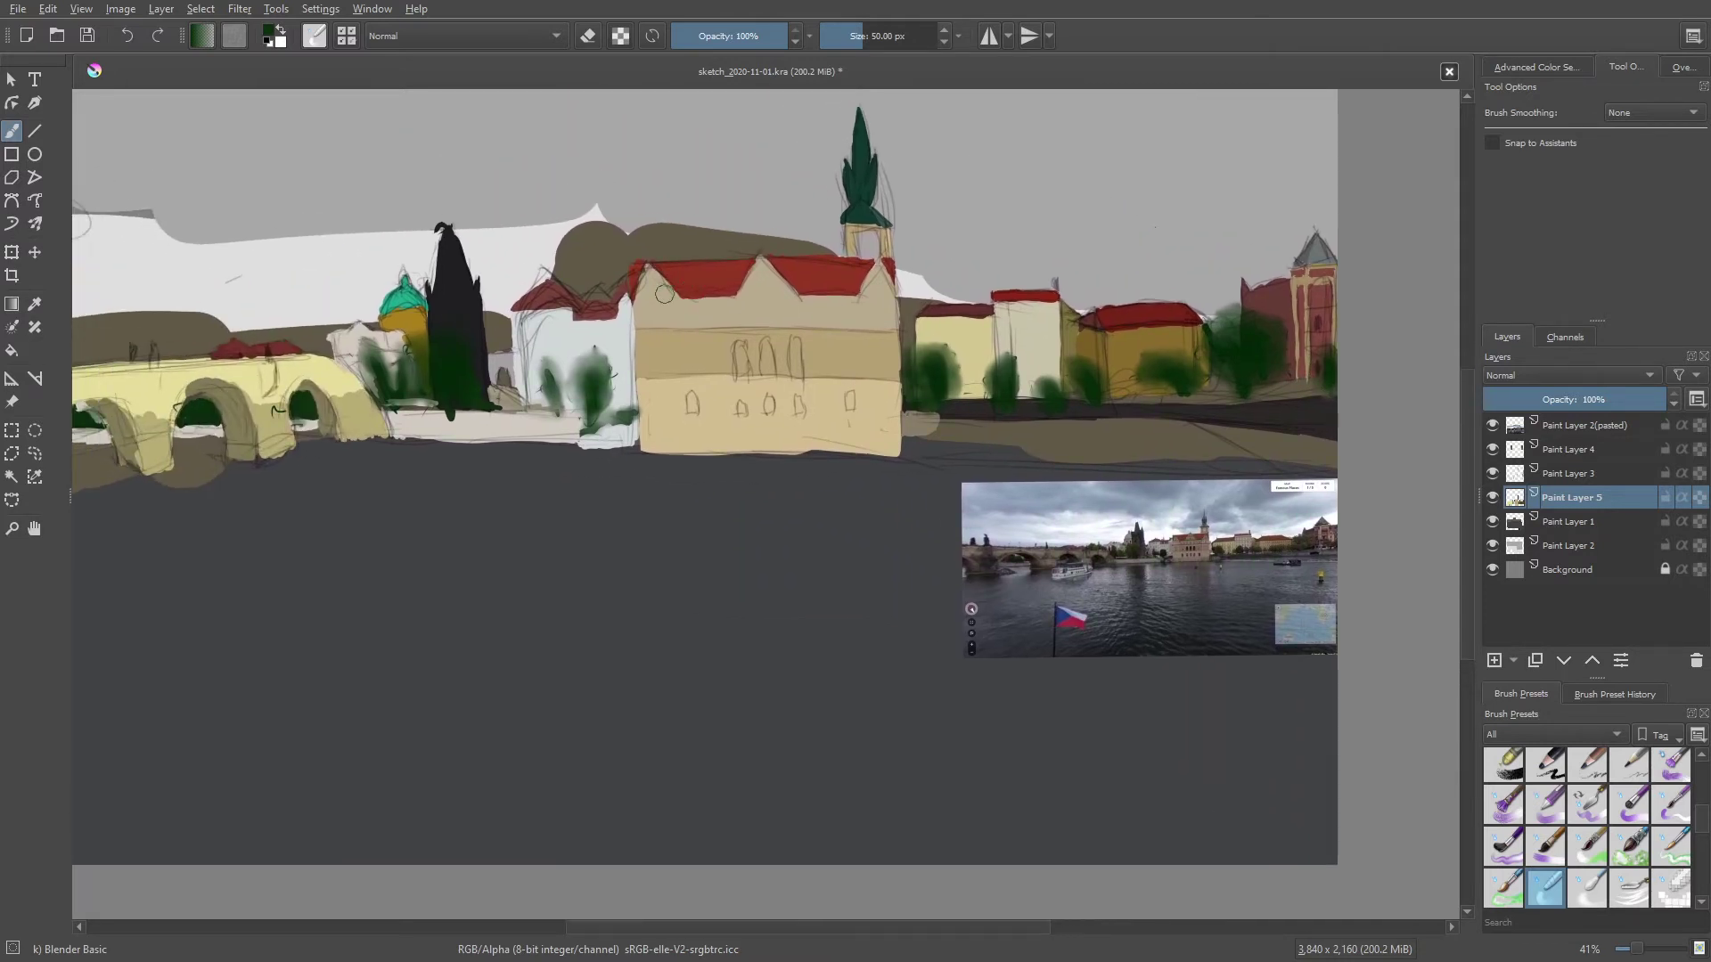
pyautogui.rightClick(682, 392)
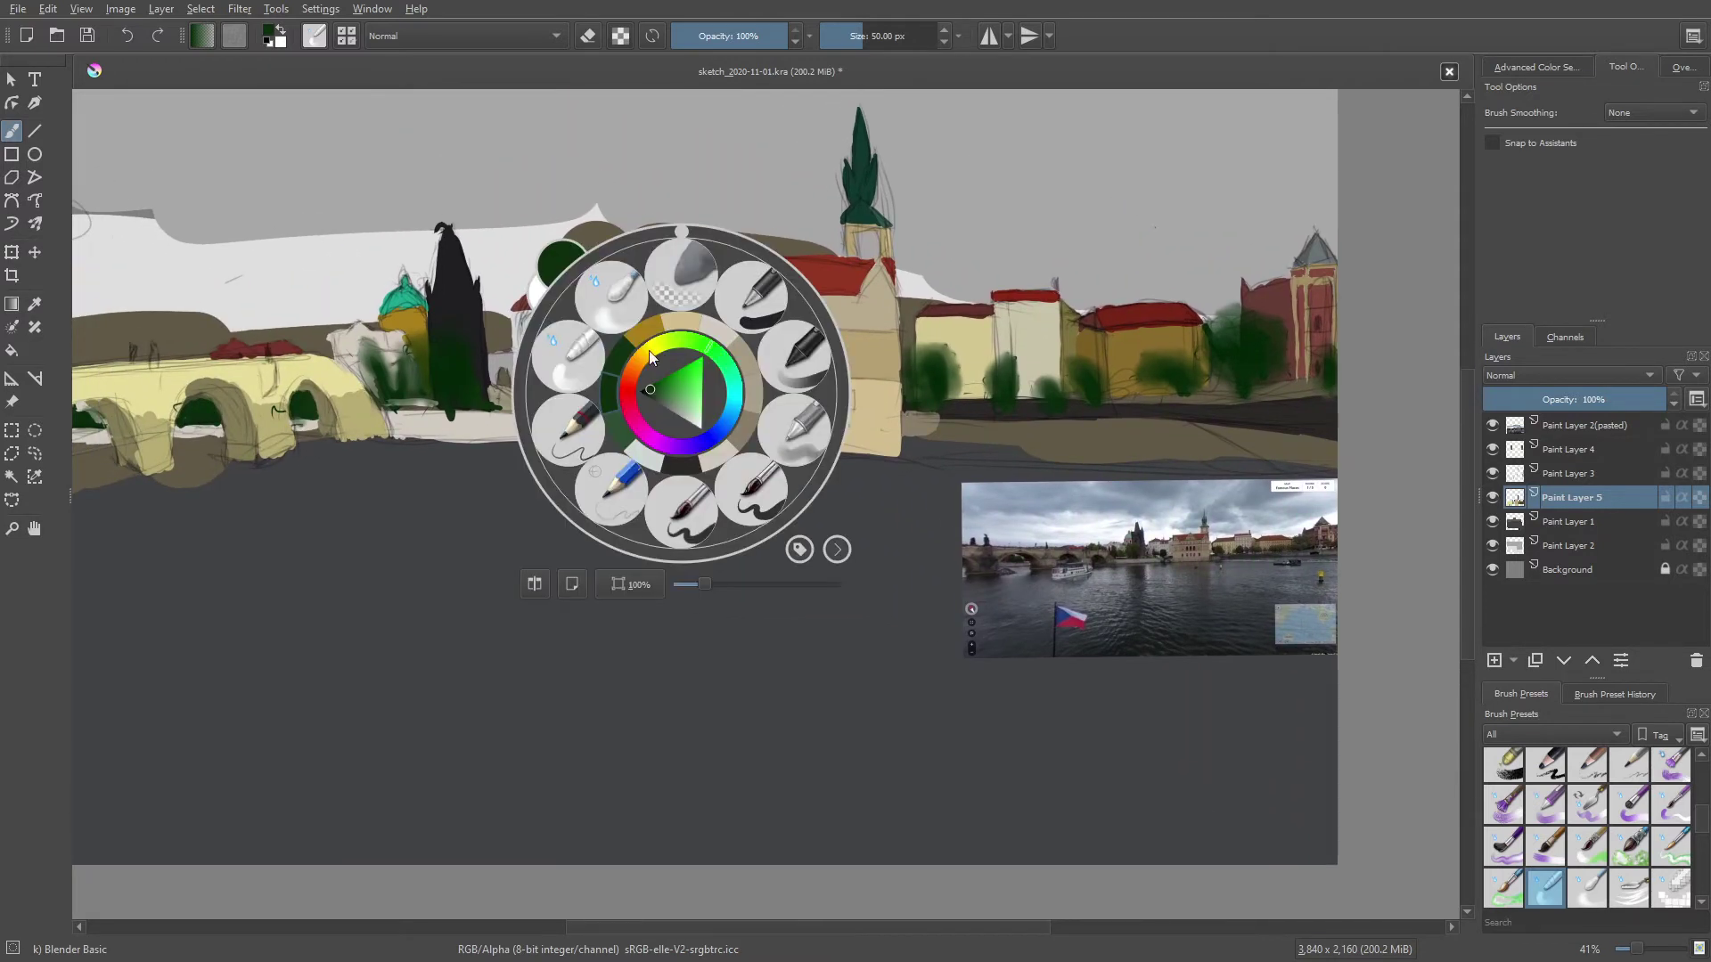
# Switch to black Pencil-2 (10 px) and darken the inside of the left arched window
pyautogui.click(541, 437)
pyautogui.rightClick(628, 445)
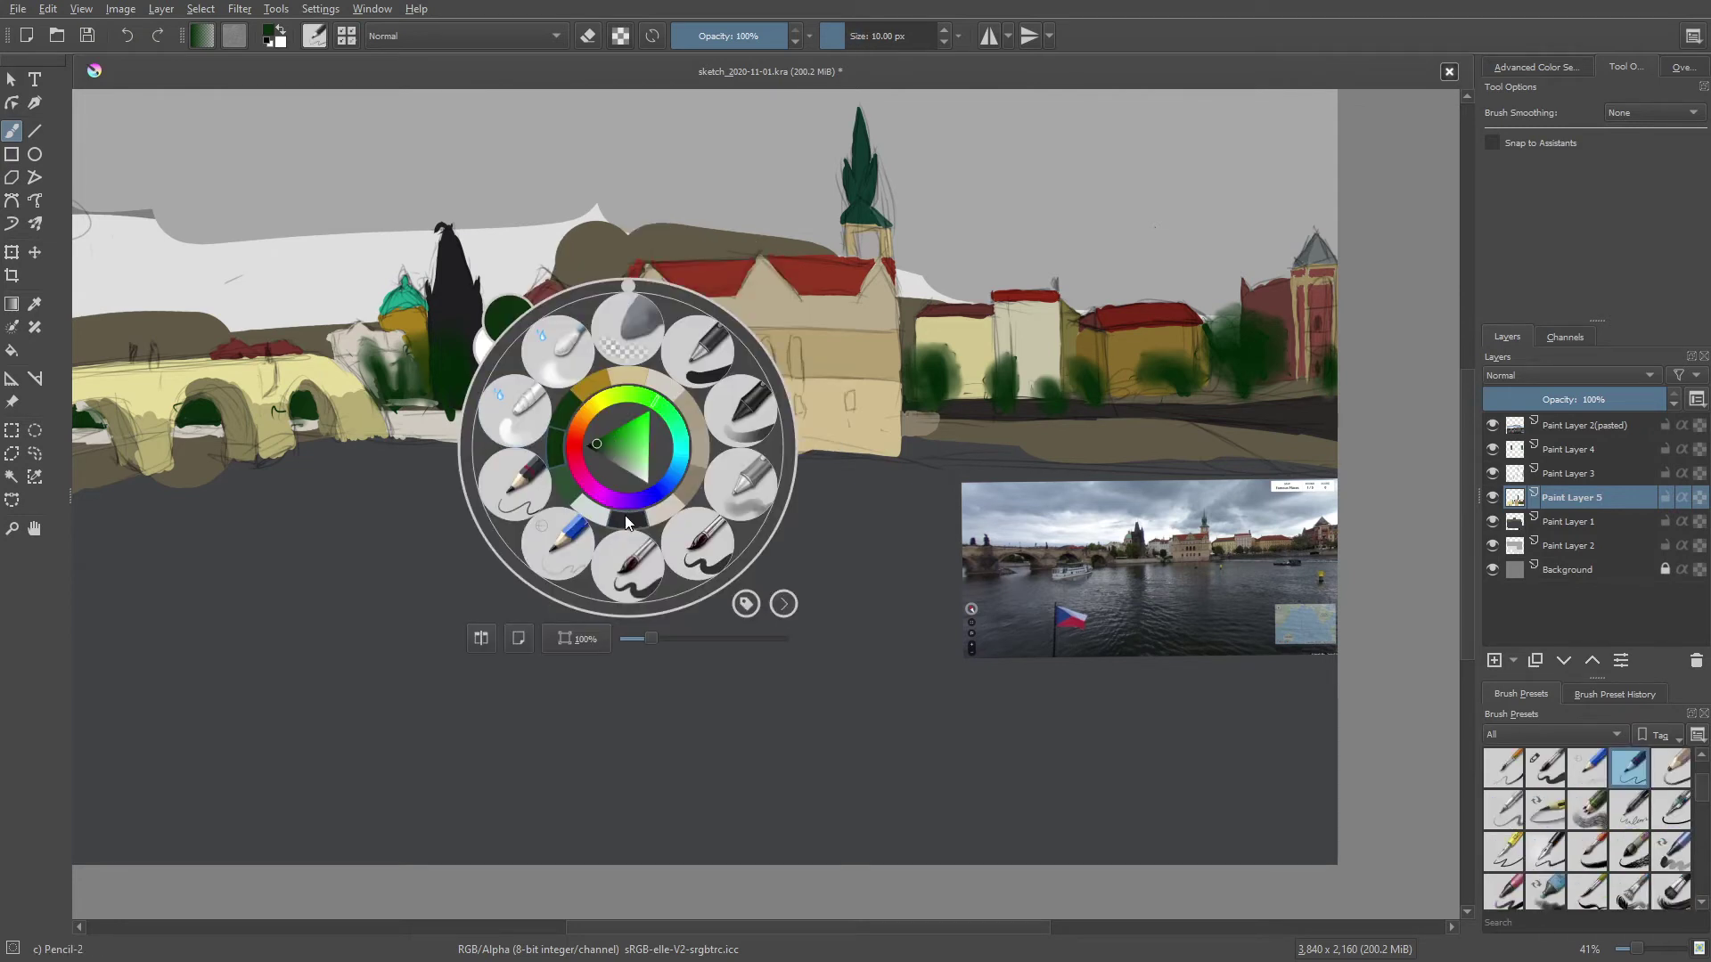
pyautogui.click(585, 446)
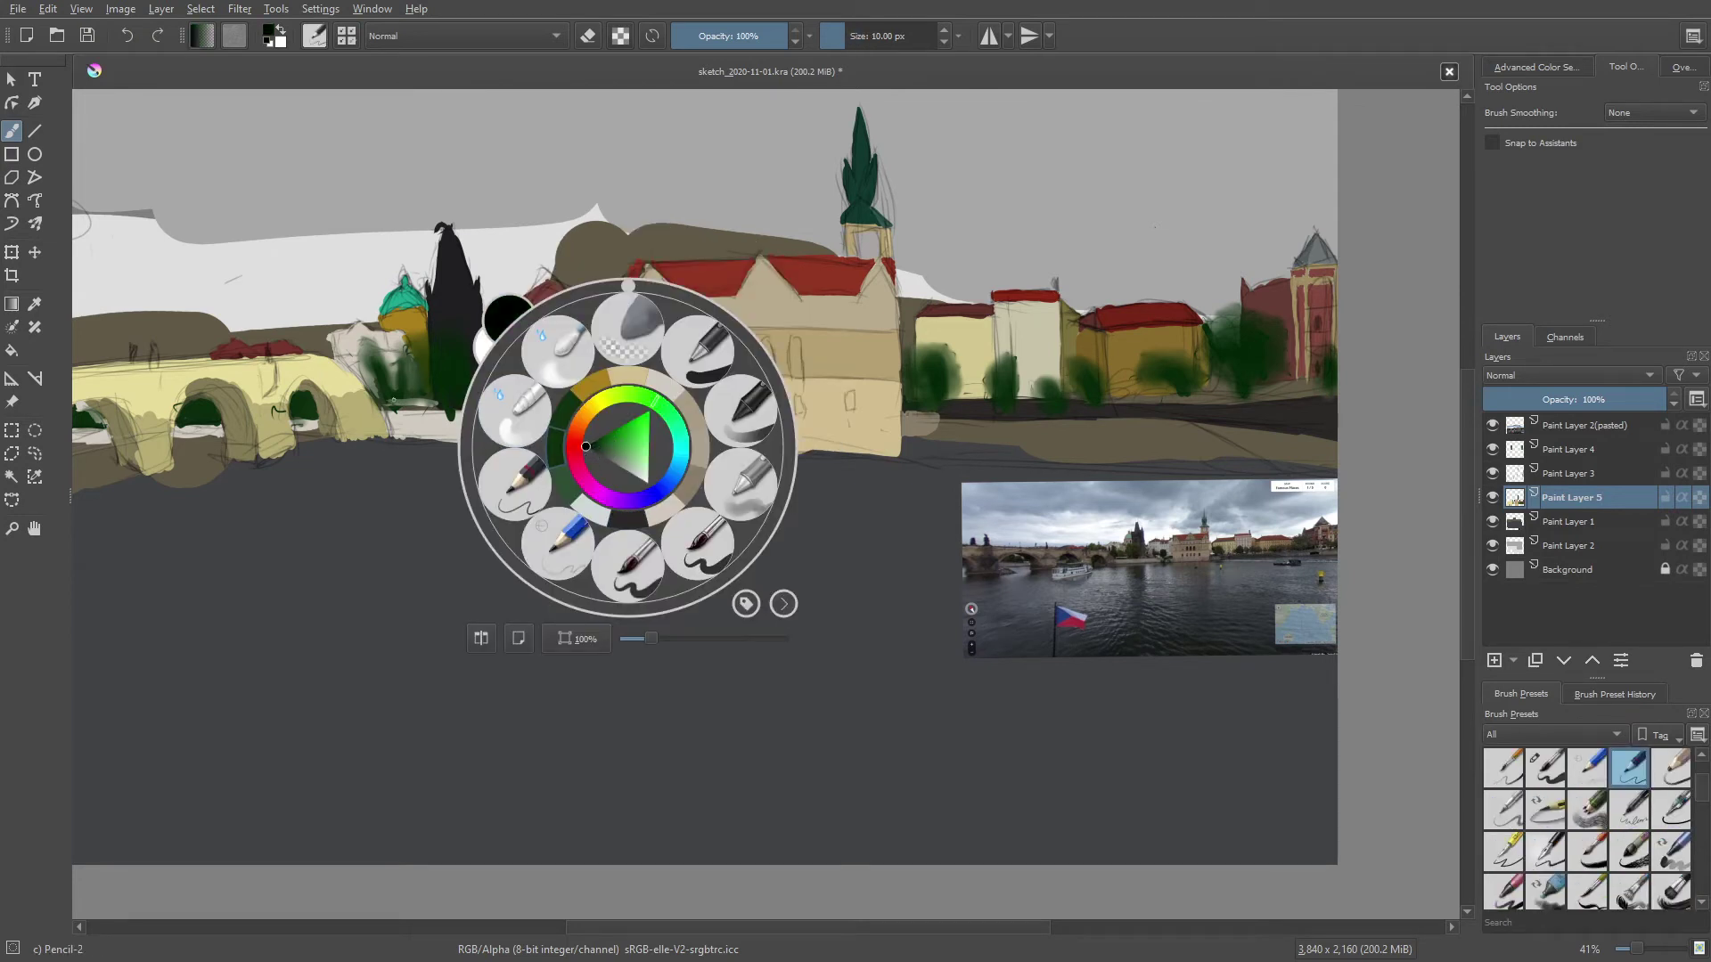
pyautogui.click(445, 516)
pyautogui.moveTo(735, 351); pyautogui.dragTo(743, 371)
pyautogui.rightClick(711, 346)
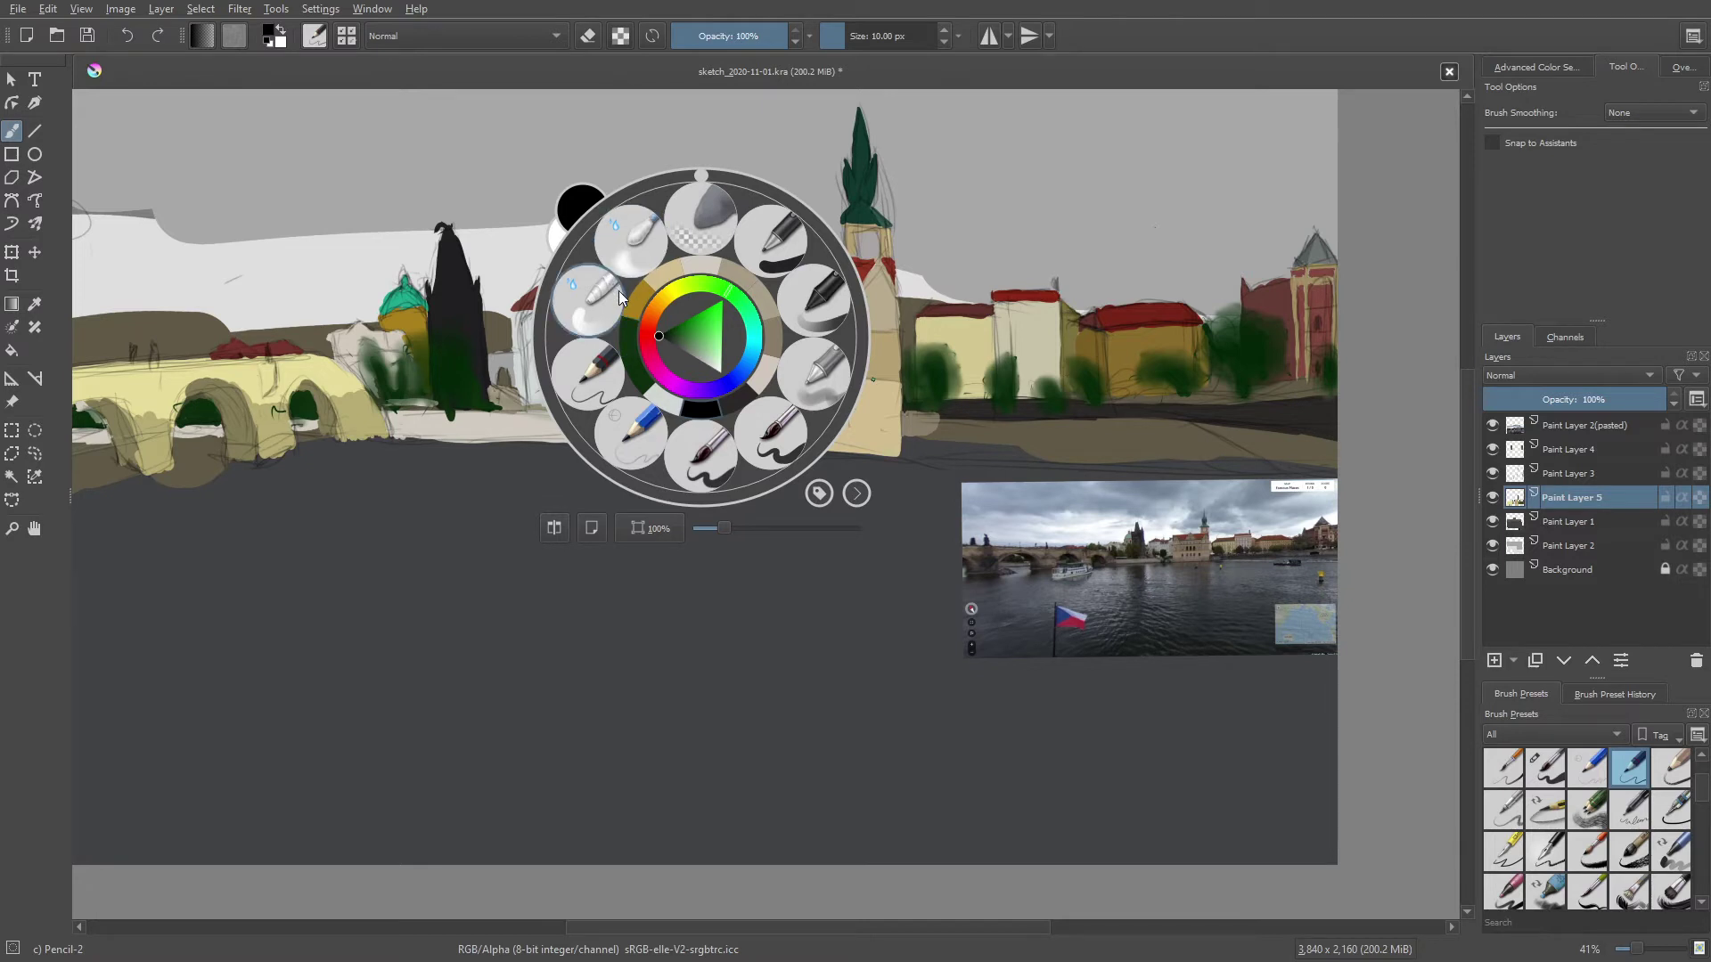
# Add another black pencil stroke inside the left arched window
pyautogui.rightClick(760, 392)
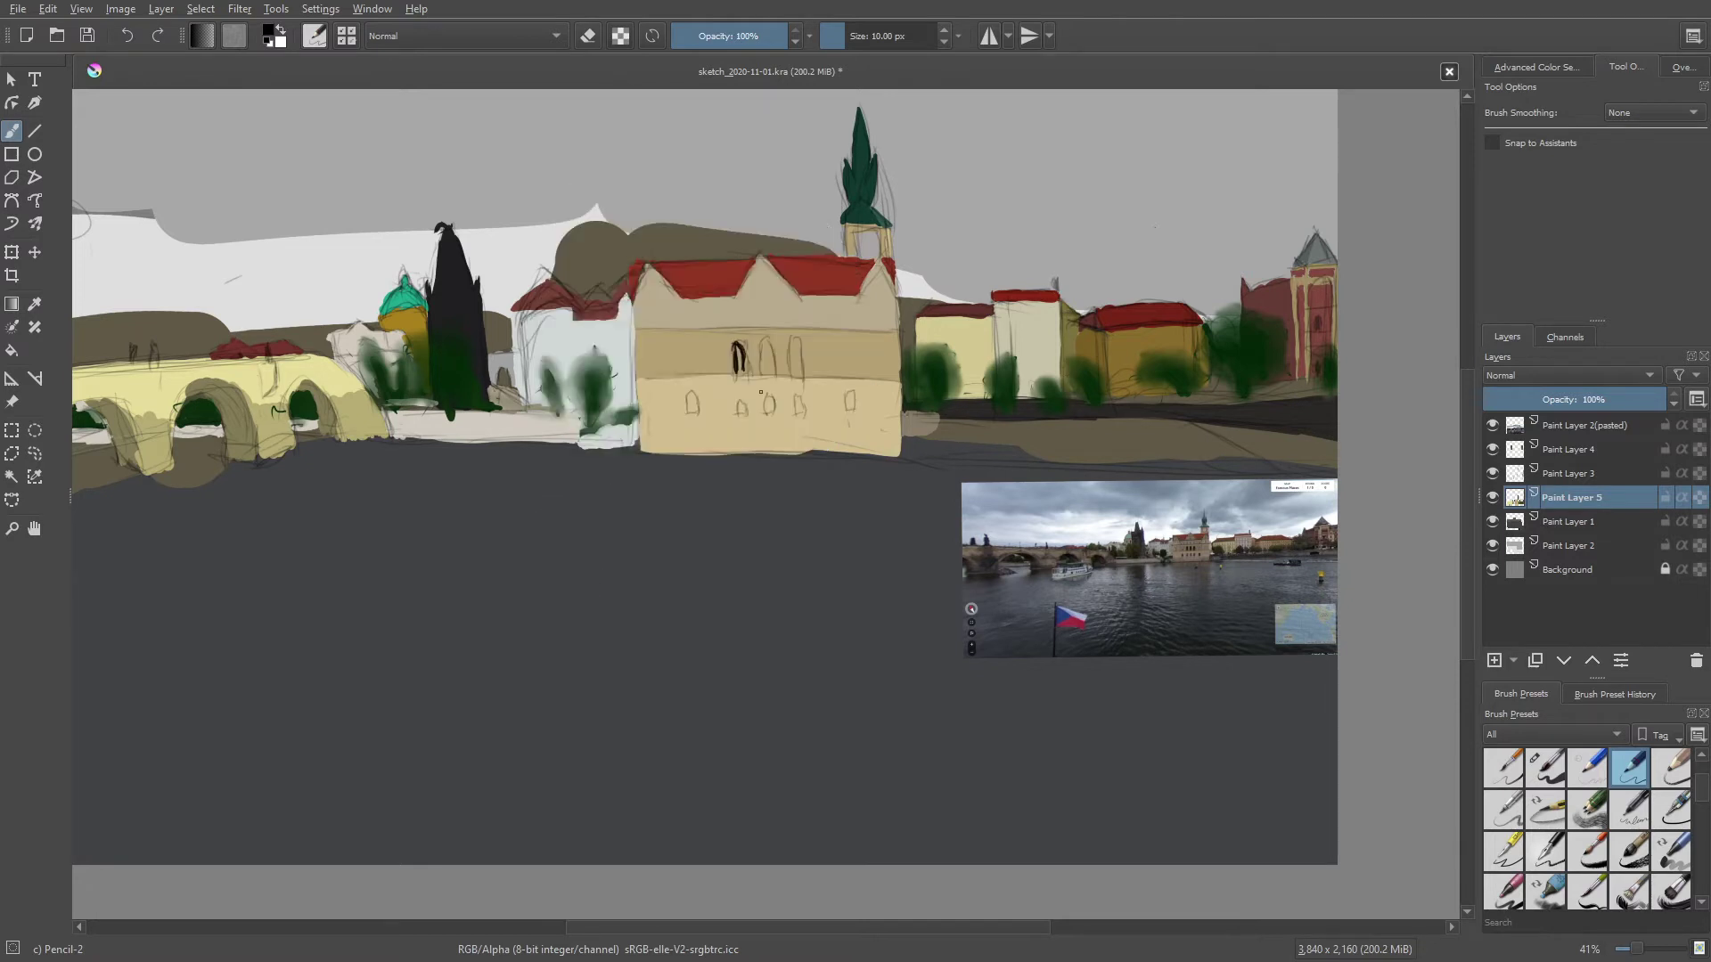
pyautogui.moveTo(742, 356); pyautogui.dragTo(746, 370)
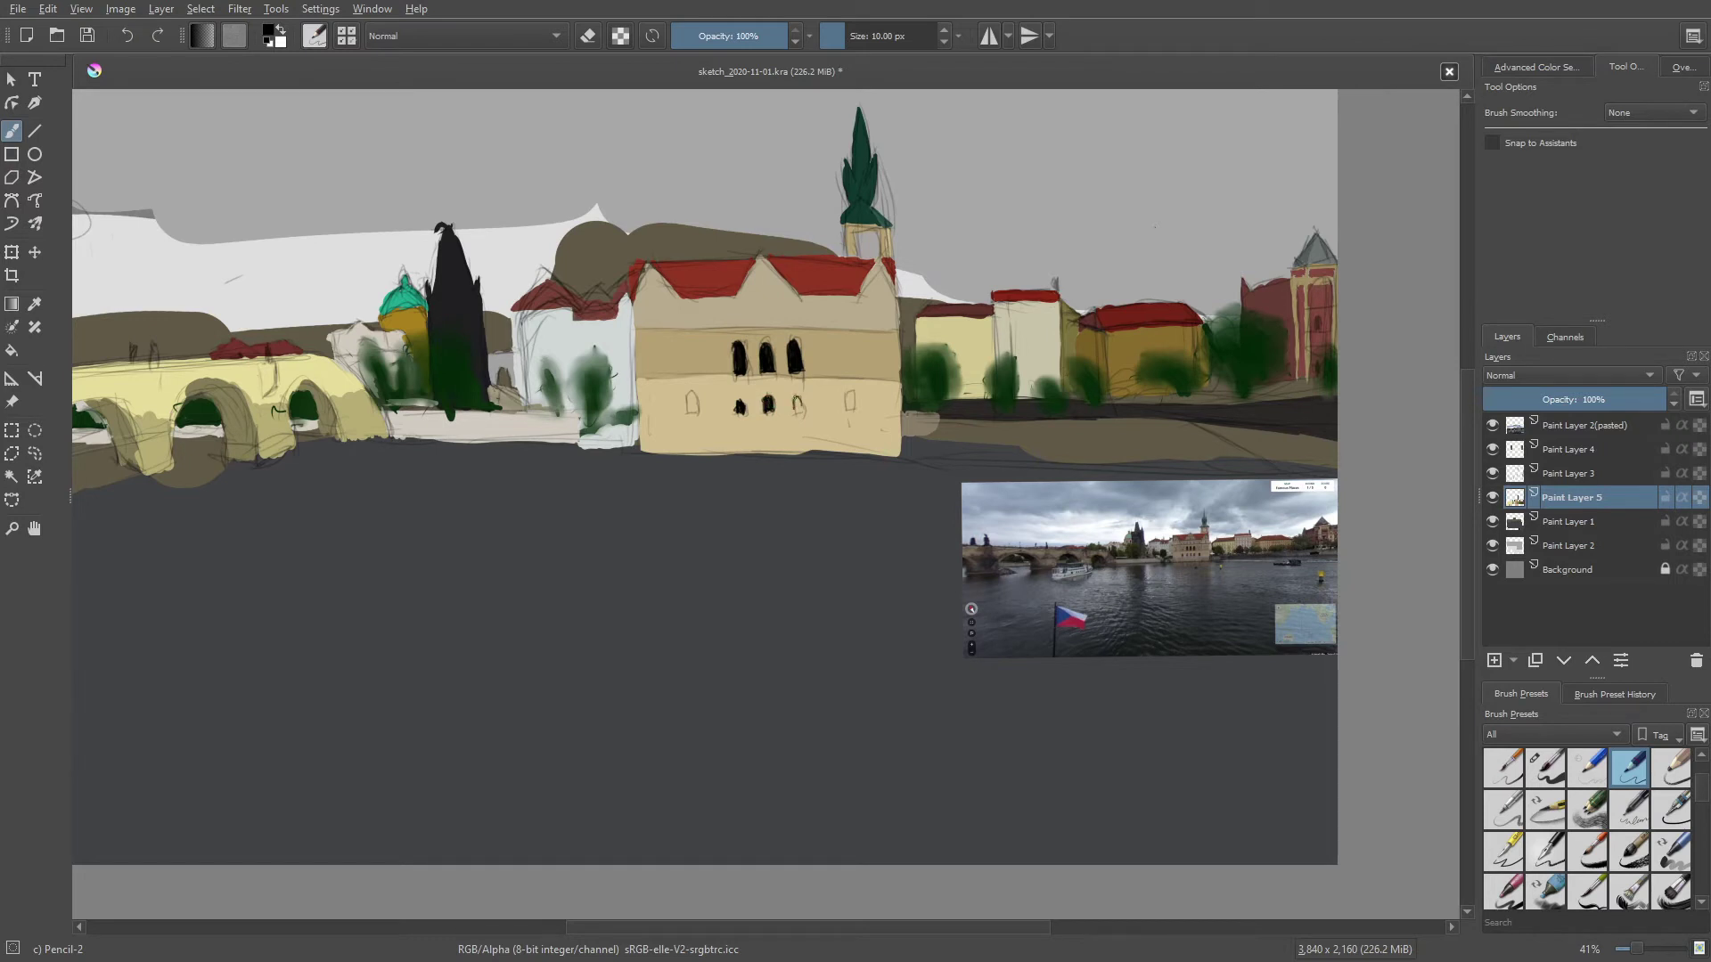
# Fill the third and right window arches black and outline the small arched window
pyautogui.moveTo(795, 400); pyautogui.dragTo(799, 410)
pyautogui.moveTo(846, 394); pyautogui.dragTo(851, 408)
pyautogui.moveTo(693, 391); pyautogui.dragTo(688, 410)
# Draw horizontal and vertical pencil lines across the beige building's facade and base
pyautogui.moveTo(644, 326); pyautogui.dragTo(901, 332)
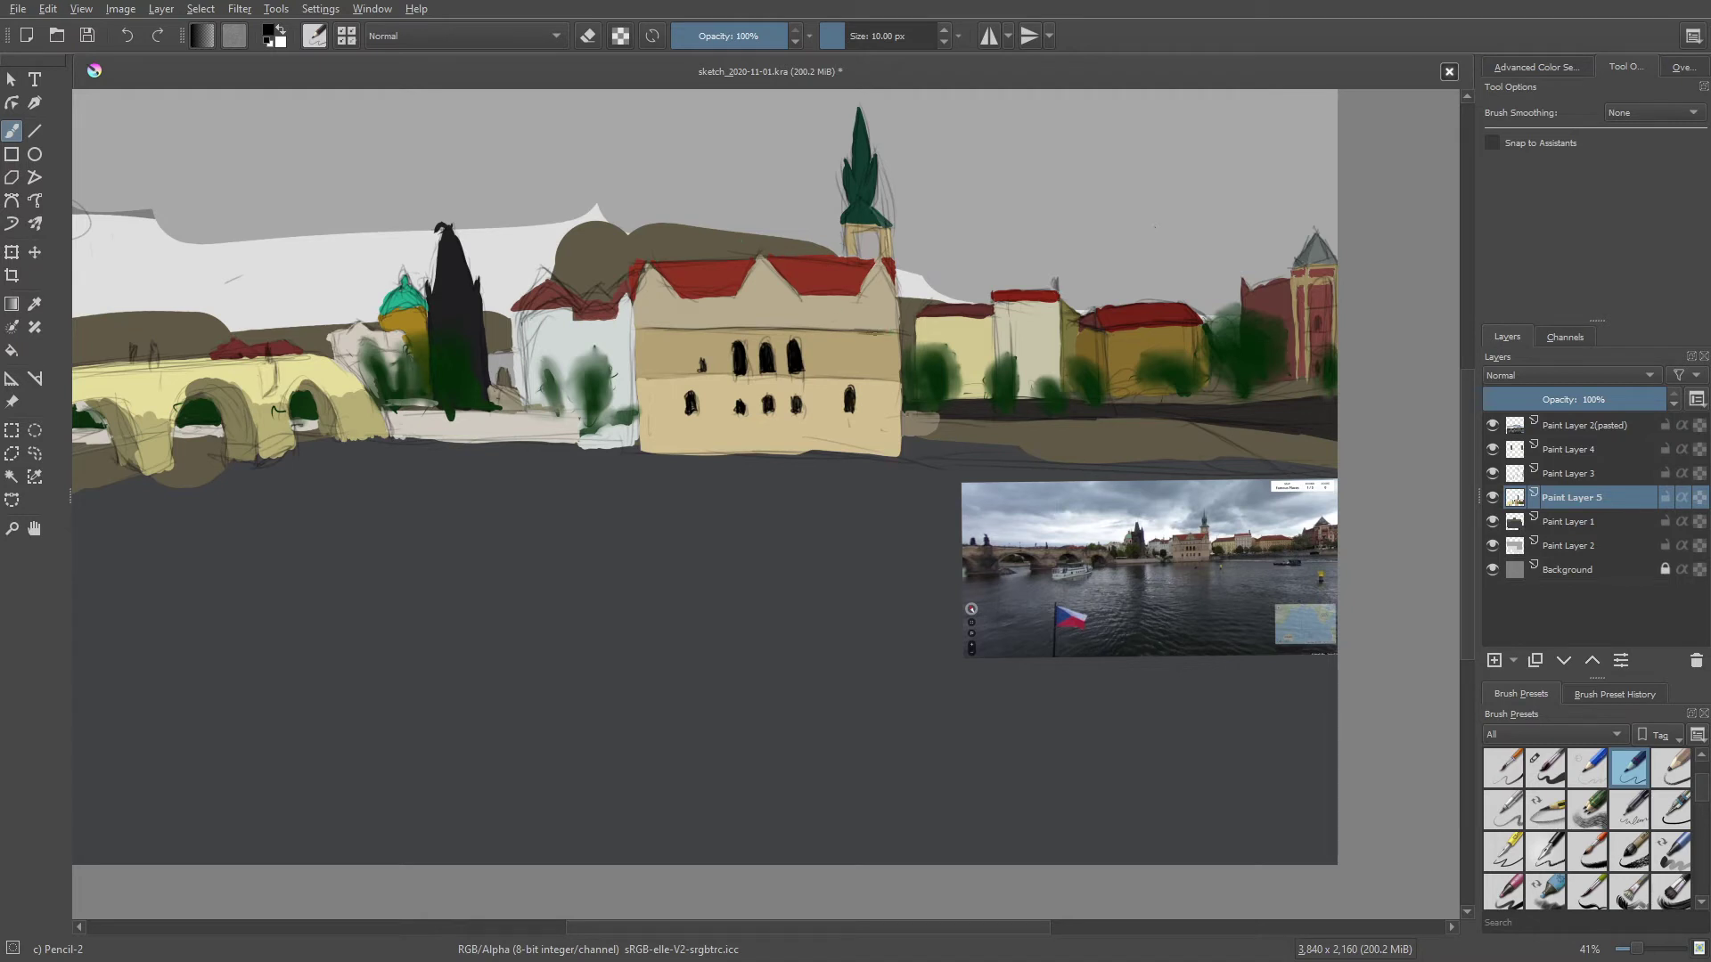
pyautogui.moveTo(855, 334); pyautogui.dragTo(898, 334)
pyautogui.moveTo(854, 366); pyautogui.dragTo(851, 339)
# Pencil in gable windows, a right gable line, the roofline and outlines around upper windows
pyautogui.moveTo(871, 328); pyautogui.dragTo(876, 309)
pyautogui.moveTo(856, 294); pyautogui.dragTo(856, 329)
pyautogui.moveTo(759, 308); pyautogui.dragTo(766, 324)
pyautogui.moveTo(758, 309); pyautogui.dragTo(768, 314)
pyautogui.moveTo(795, 308); pyautogui.dragTo(801, 328)
pyautogui.moveTo(749, 296); pyautogui.dragTo(804, 297)
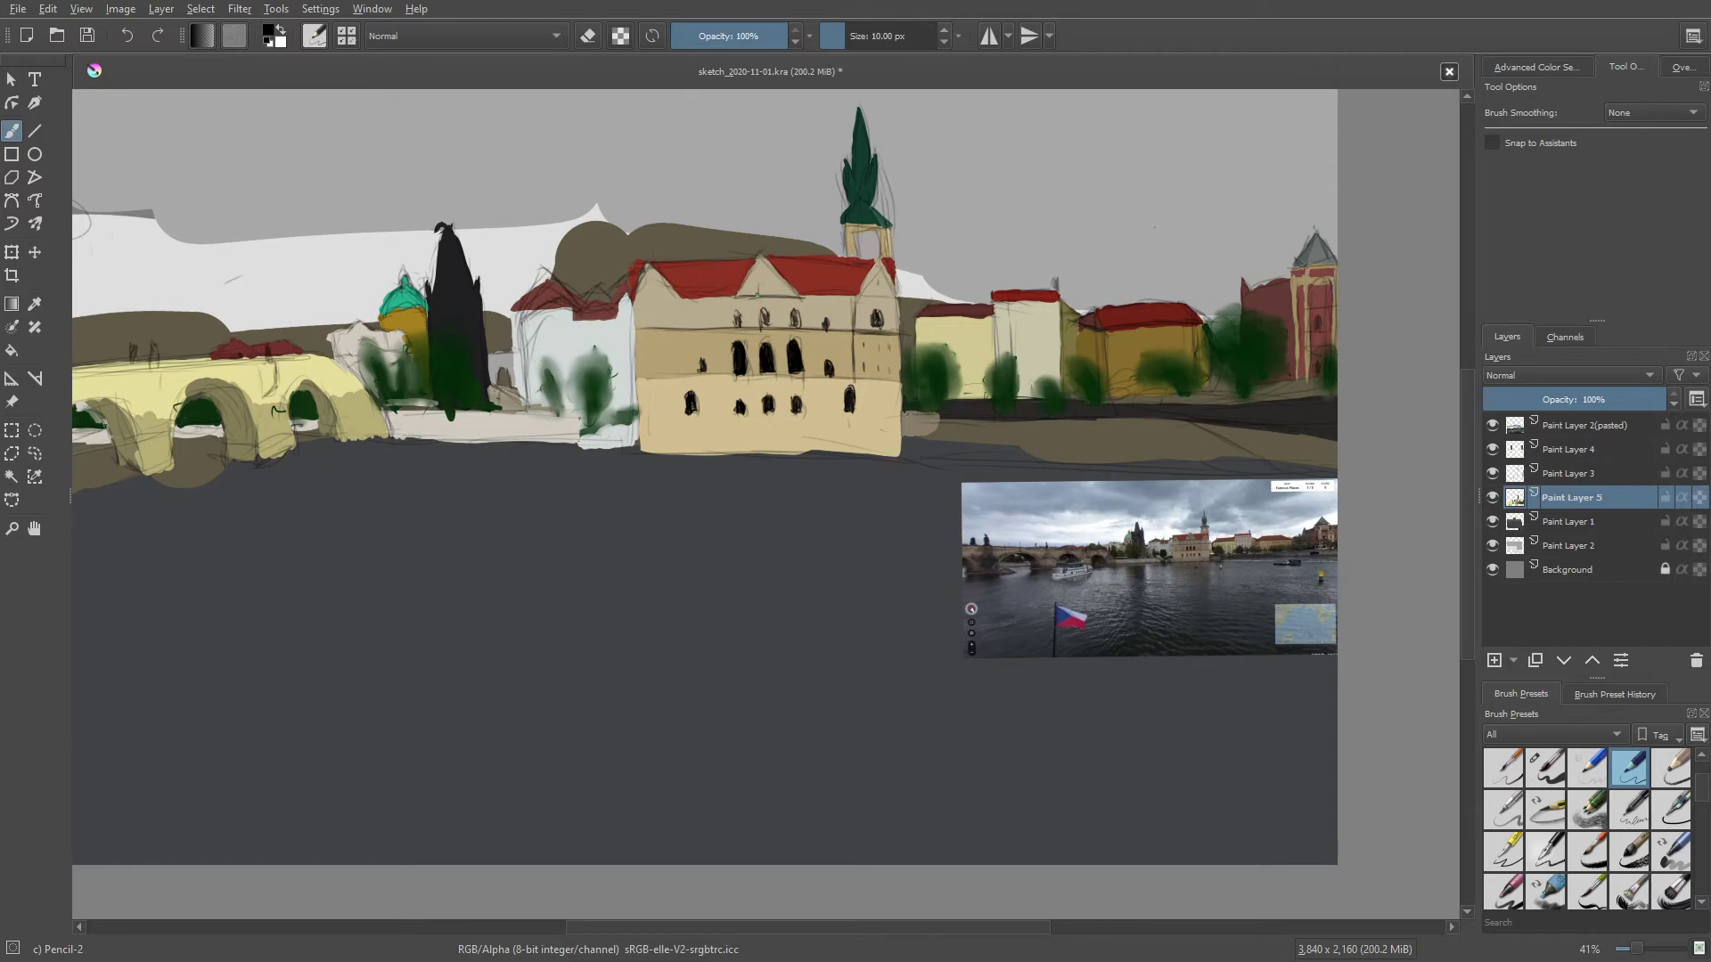
pyautogui.moveTo(758, 296); pyautogui.dragTo(769, 296)
# Stroke dark pencil lines along the red roof's left edge, then pan to the scene's right side
pyautogui.moveTo(651, 319); pyautogui.dragTo(653, 307)
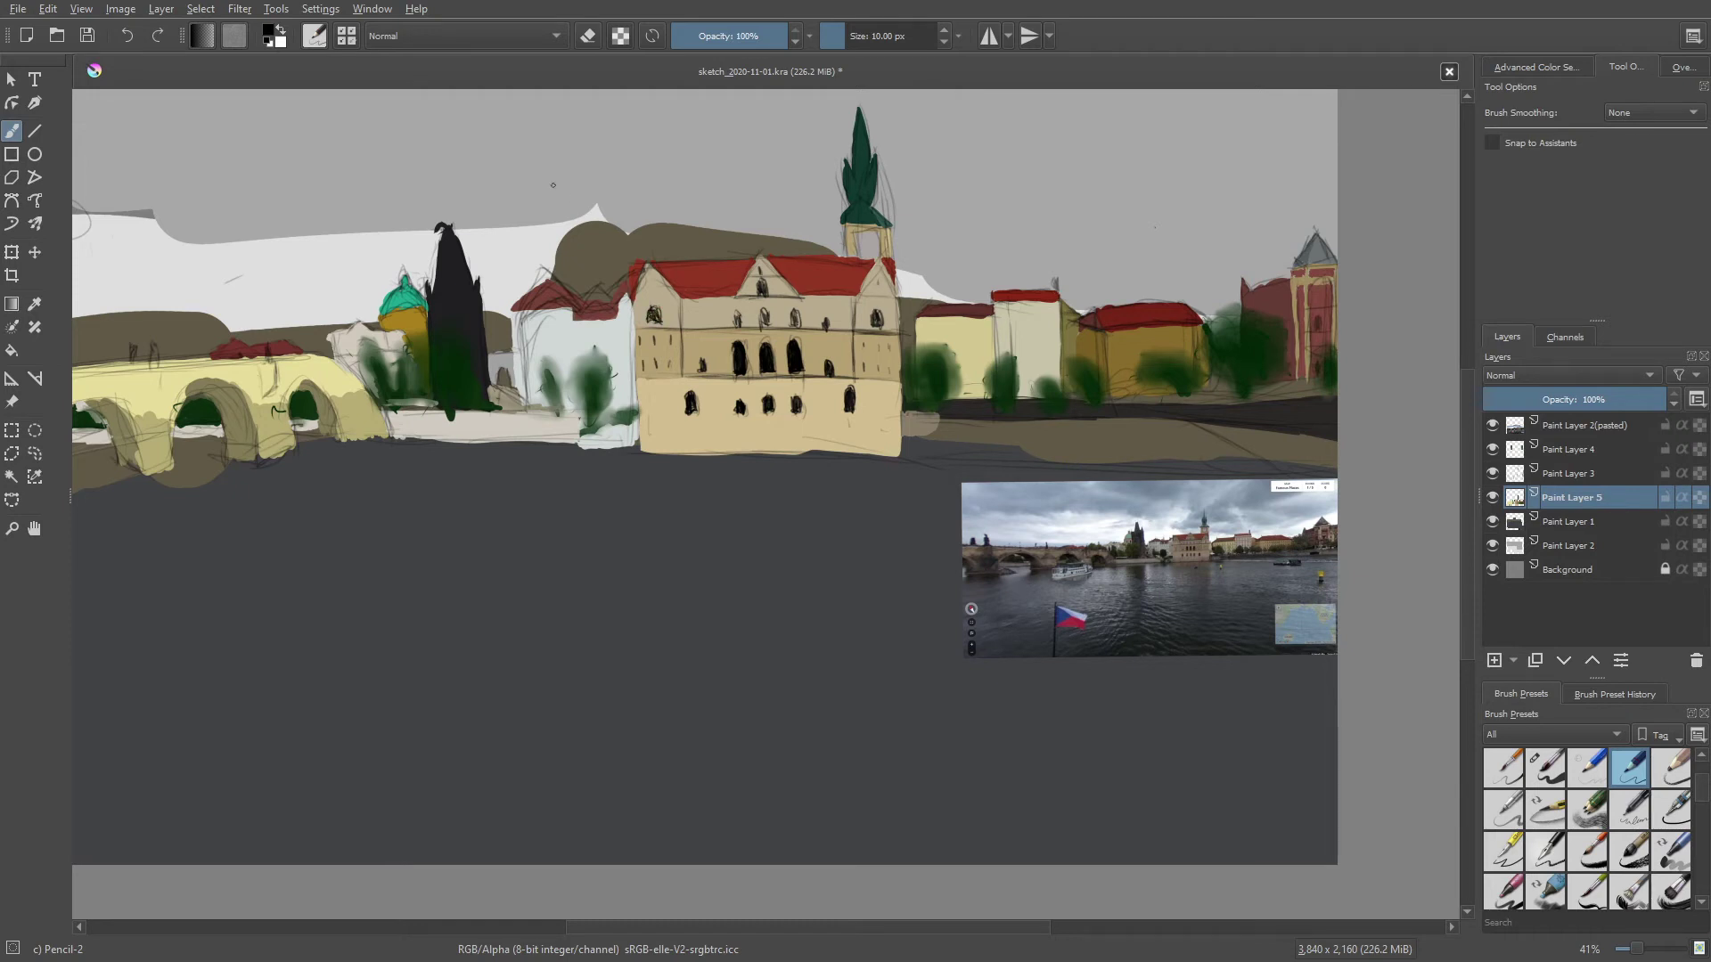
pyautogui.moveTo(632, 298); pyautogui.dragTo(659, 292)
pyautogui.moveTo(683, 381); pyautogui.dragTo(227, 360)
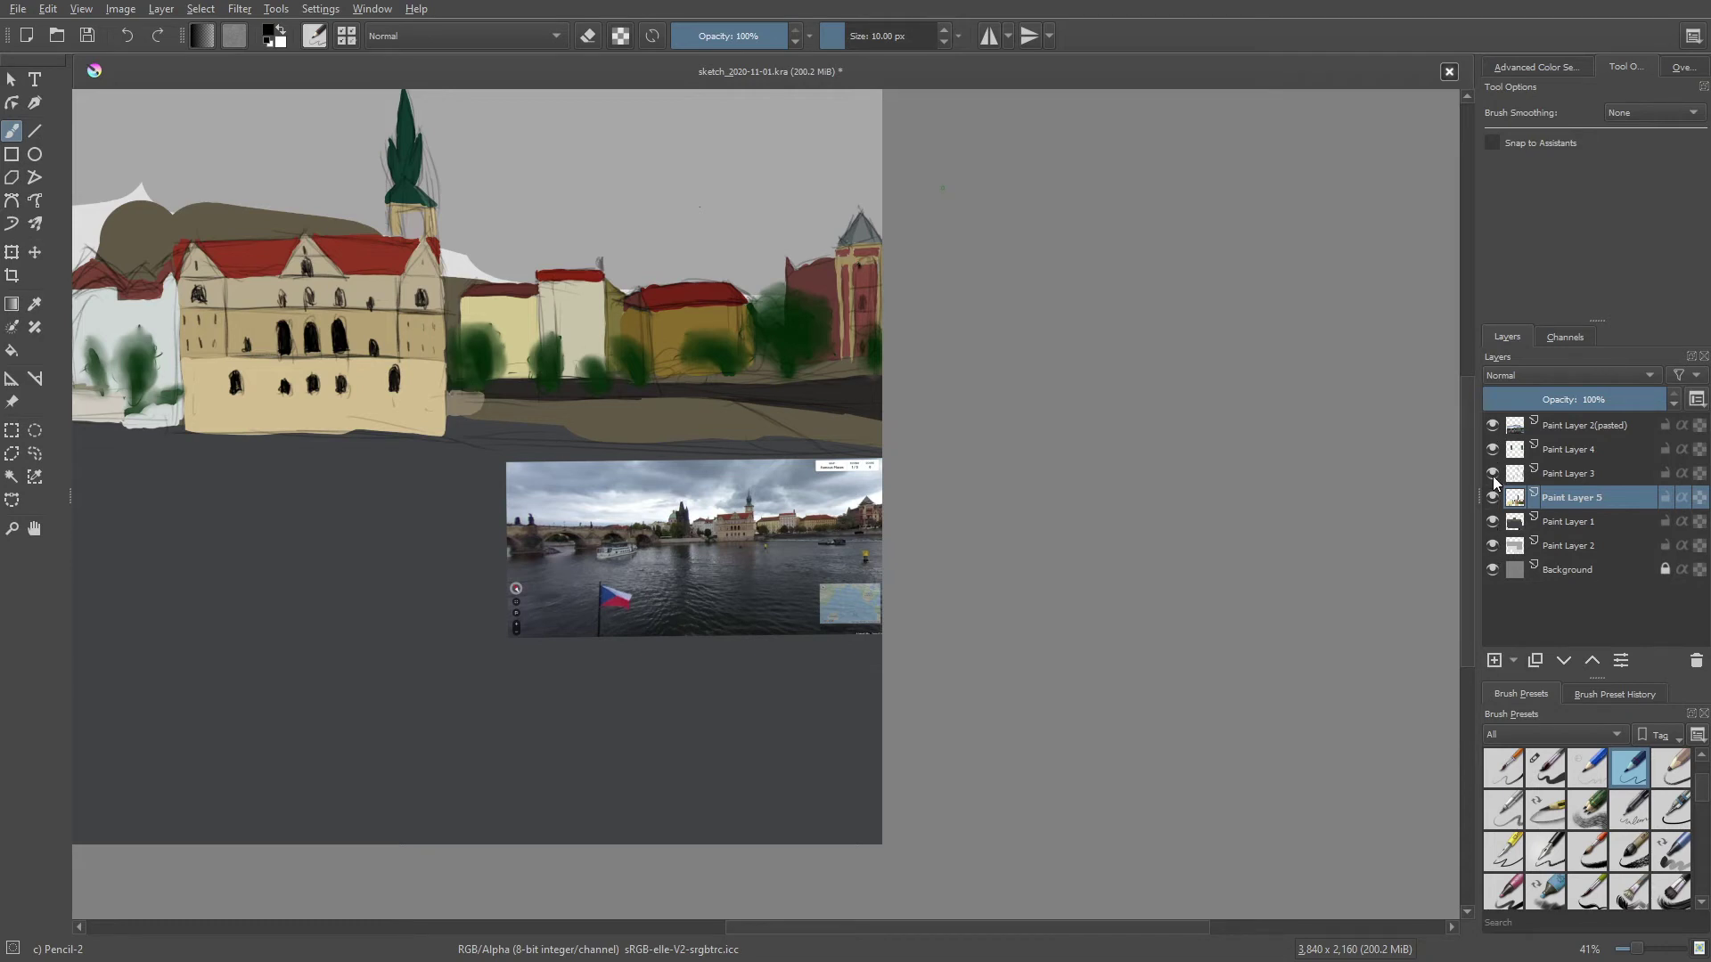
# Hide Paint Layer 3 in the Layers docker
pyautogui.click(1493, 473)
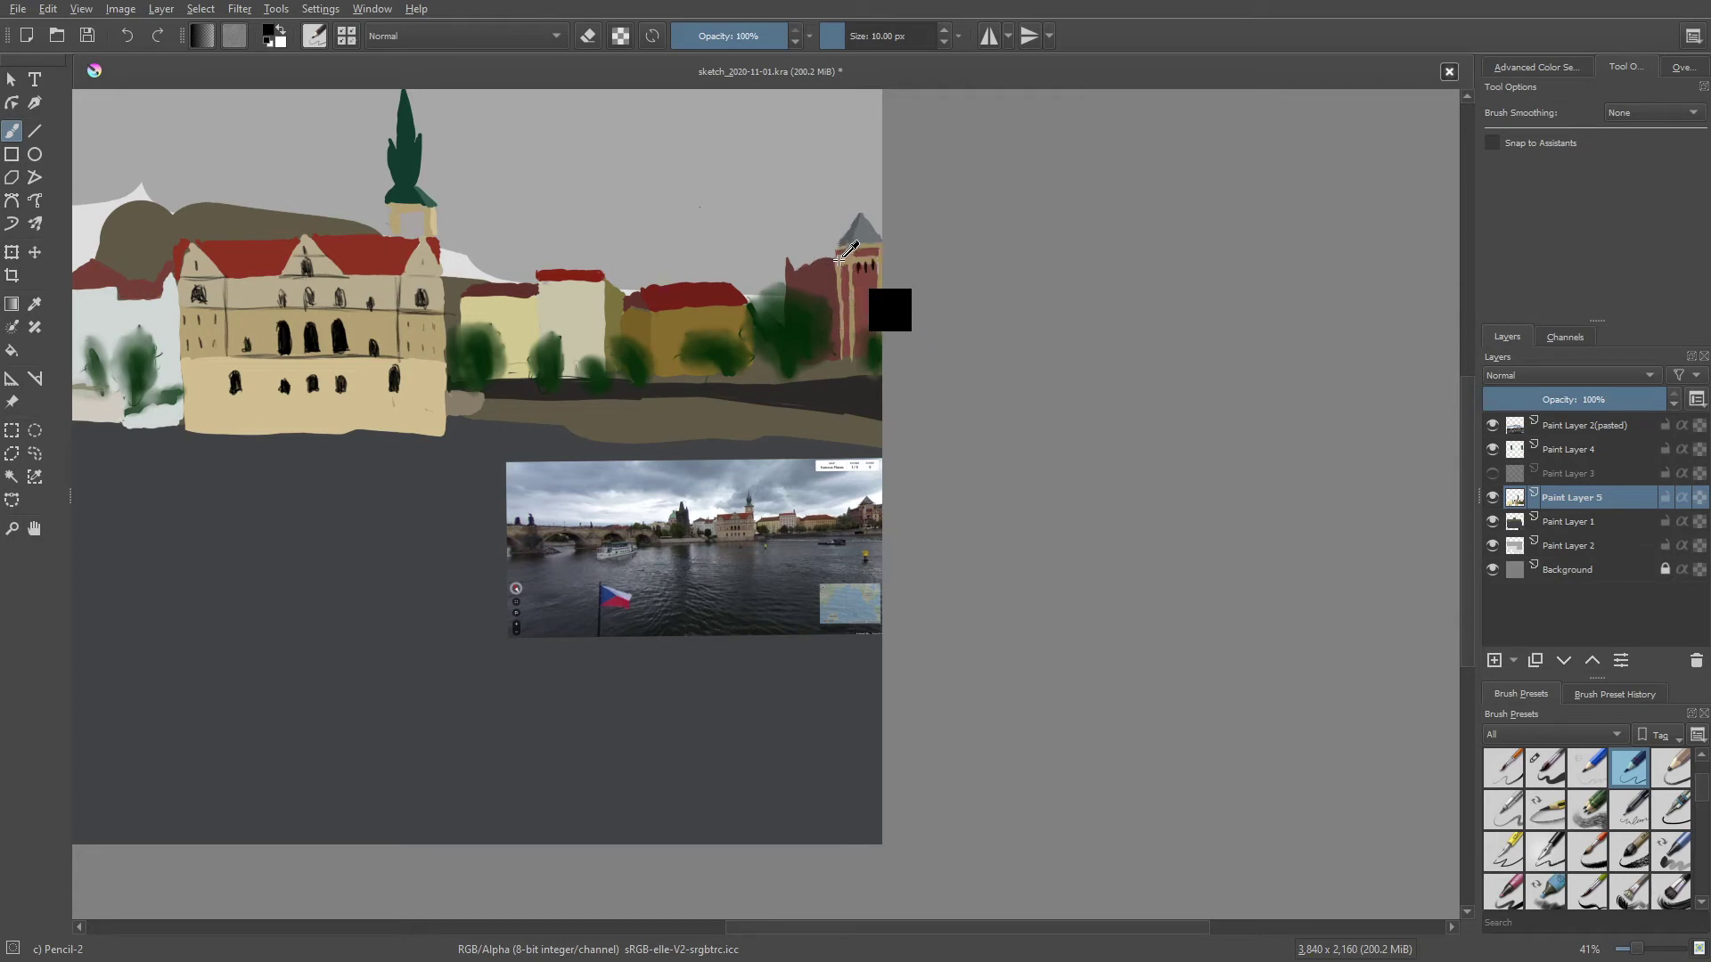
pyautogui.keyDown('ctrl'); pyautogui.click(858, 316); pyautogui.keyUp('ctrl')
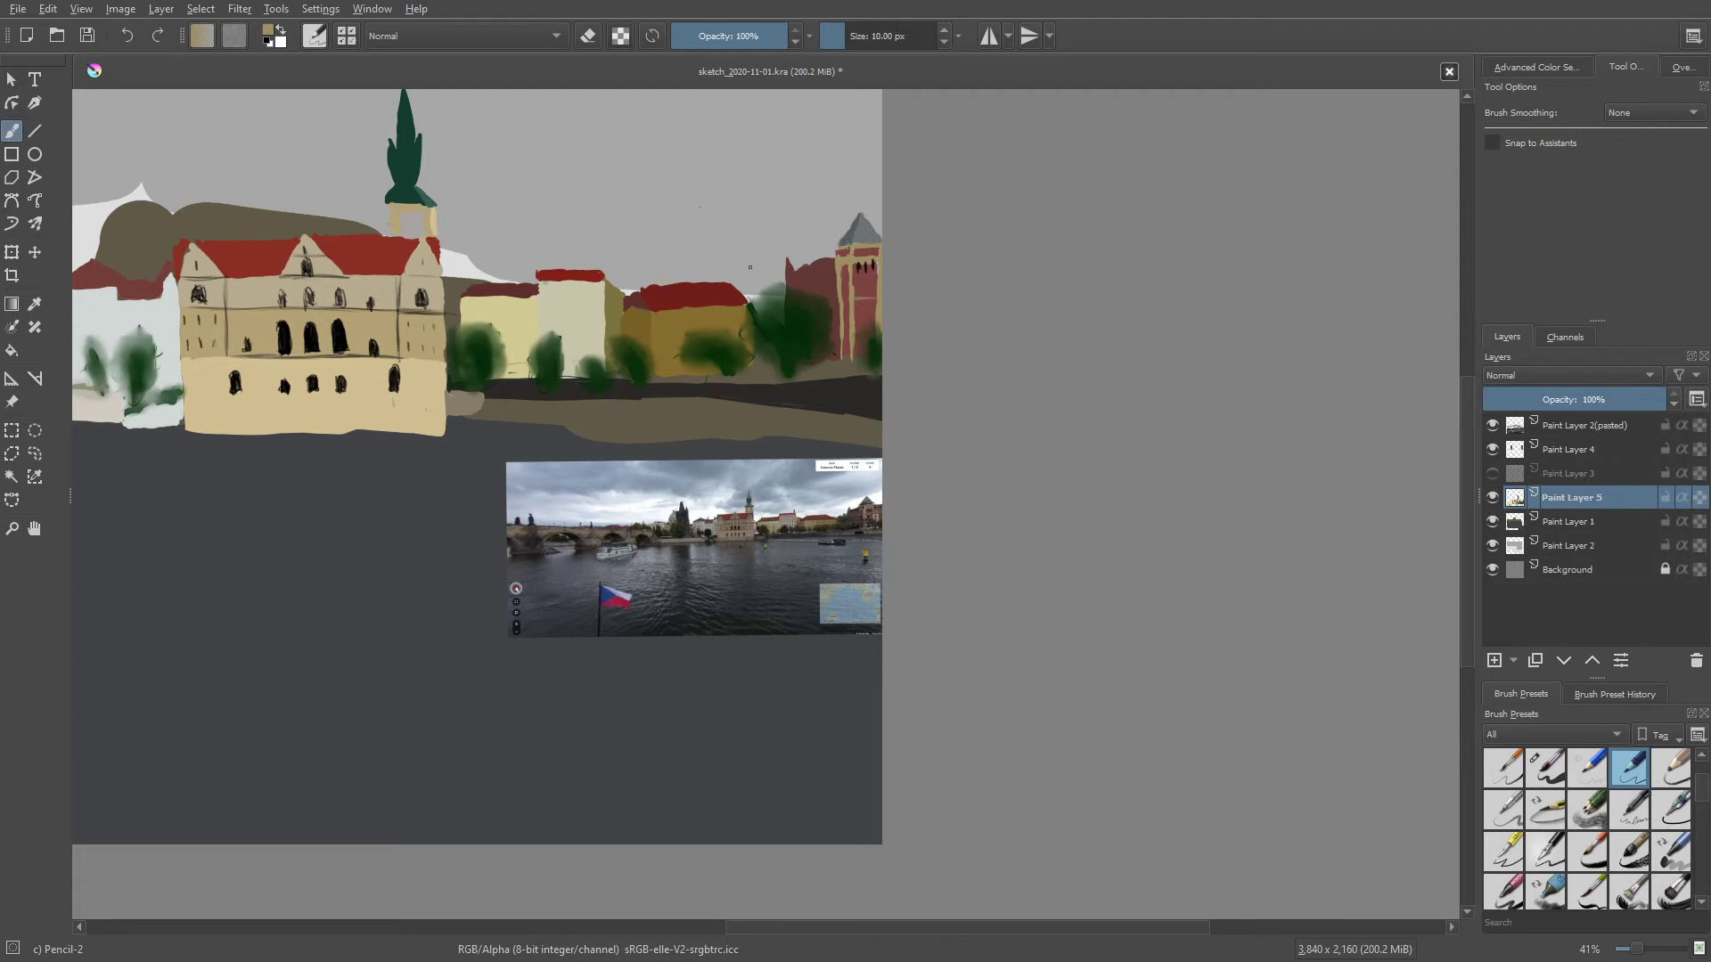
pyautogui.rightClick(749, 258)
pyautogui.click(735, 352)
# Pick a beige colour and the 60 px Blender Blur brush from the pop-up palette
pyautogui.rightClick(812, 297)
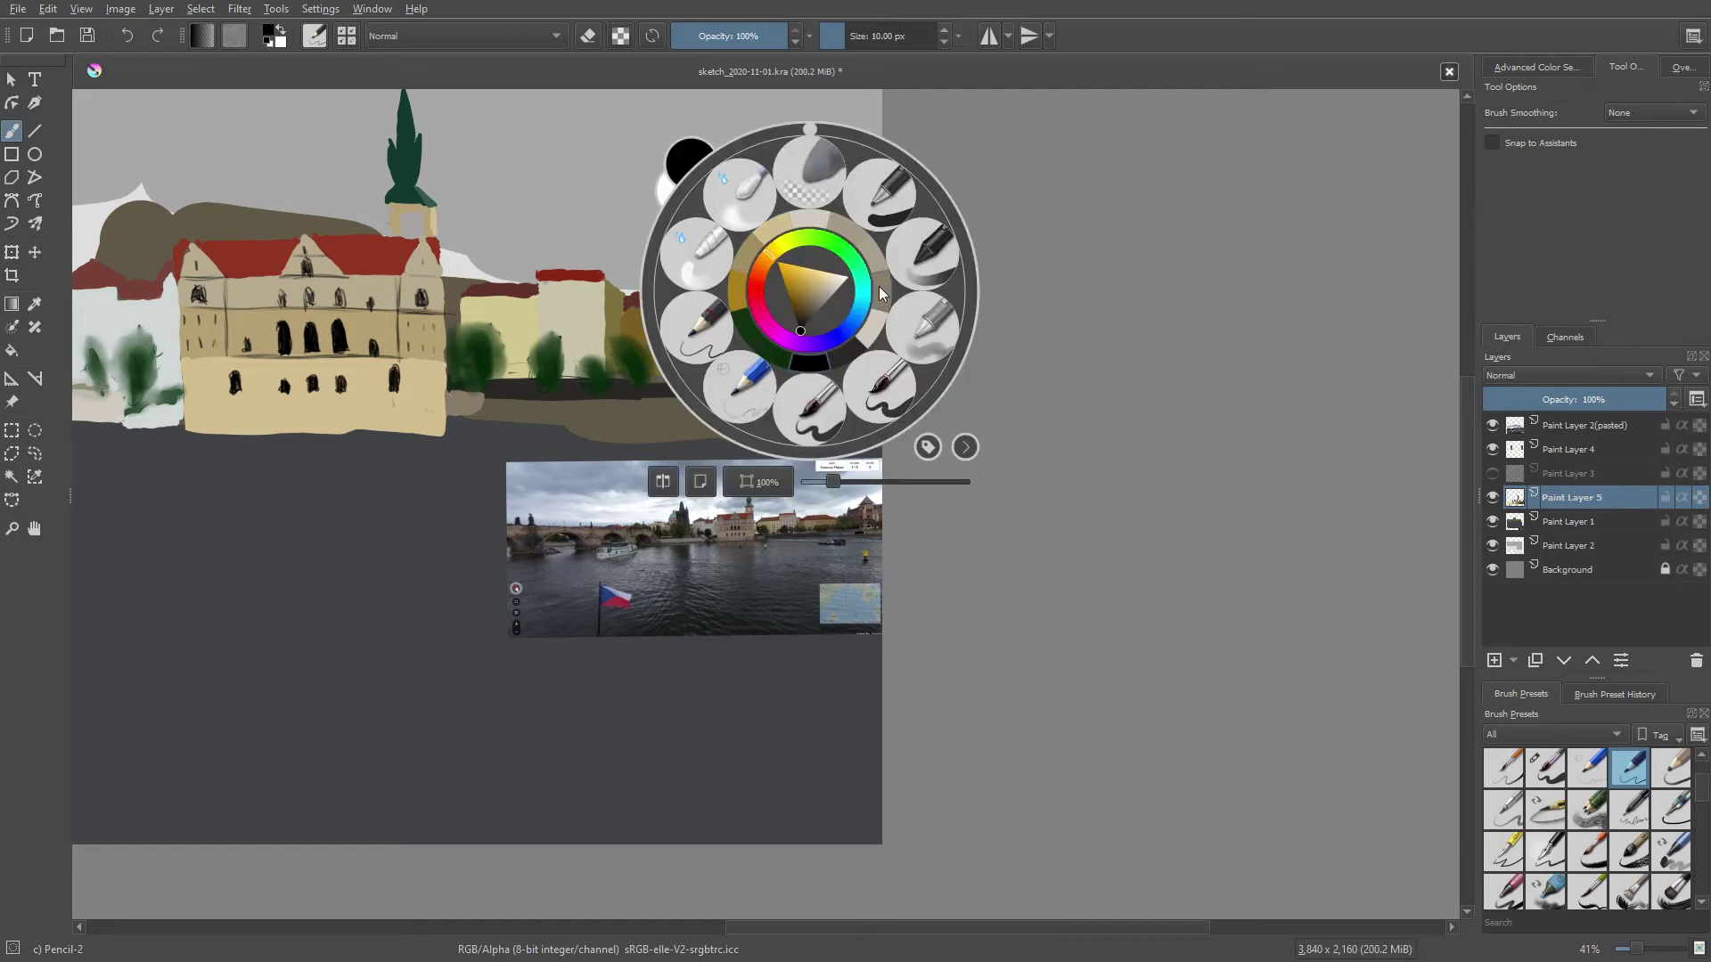
pyautogui.rightClick(810, 276)
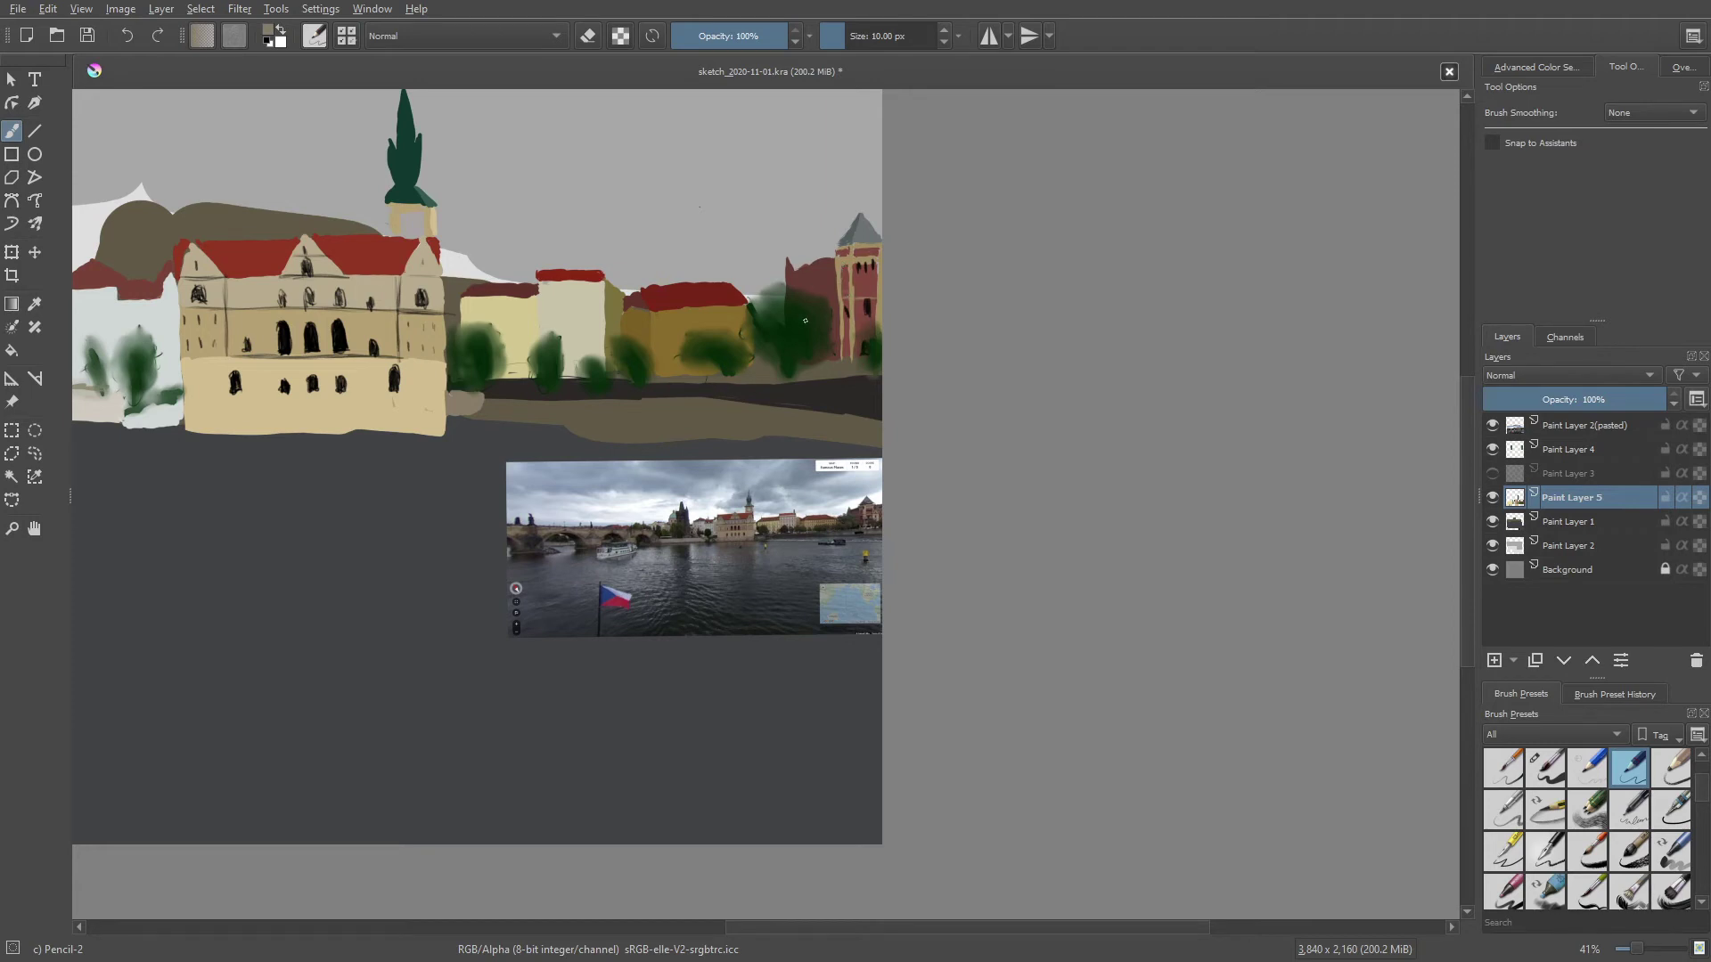
pyautogui.rightClick(804, 320)
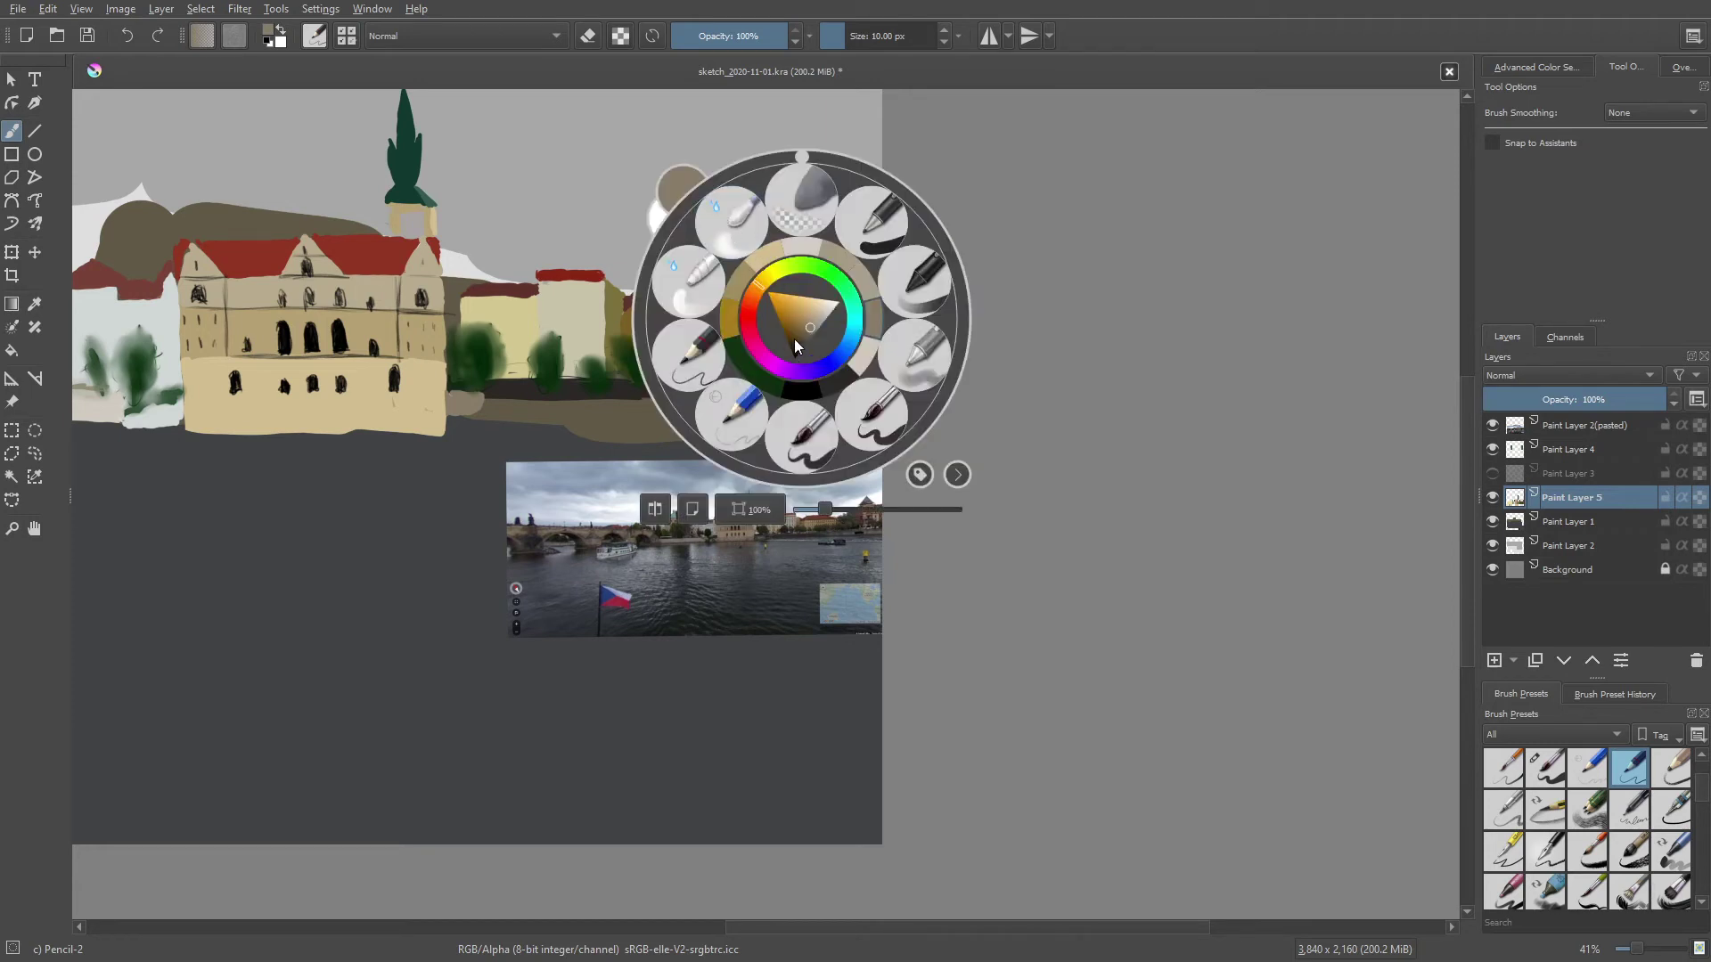
pyautogui.rightClick(796, 388)
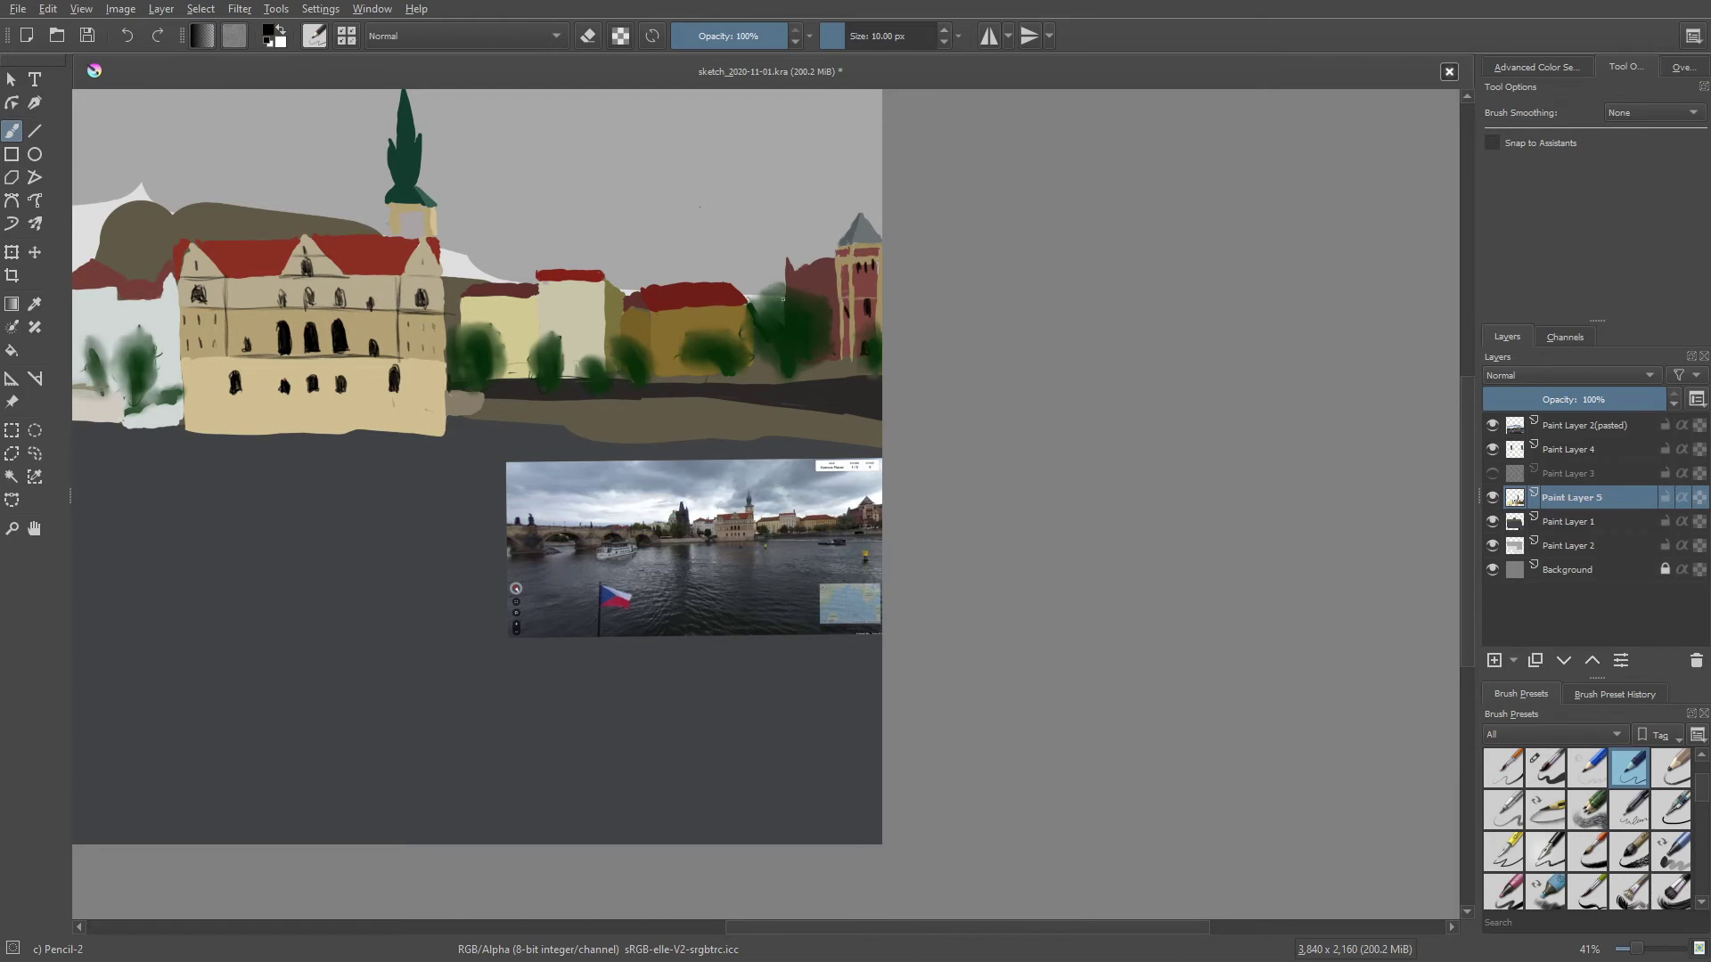
pyautogui.rightClick(767, 294)
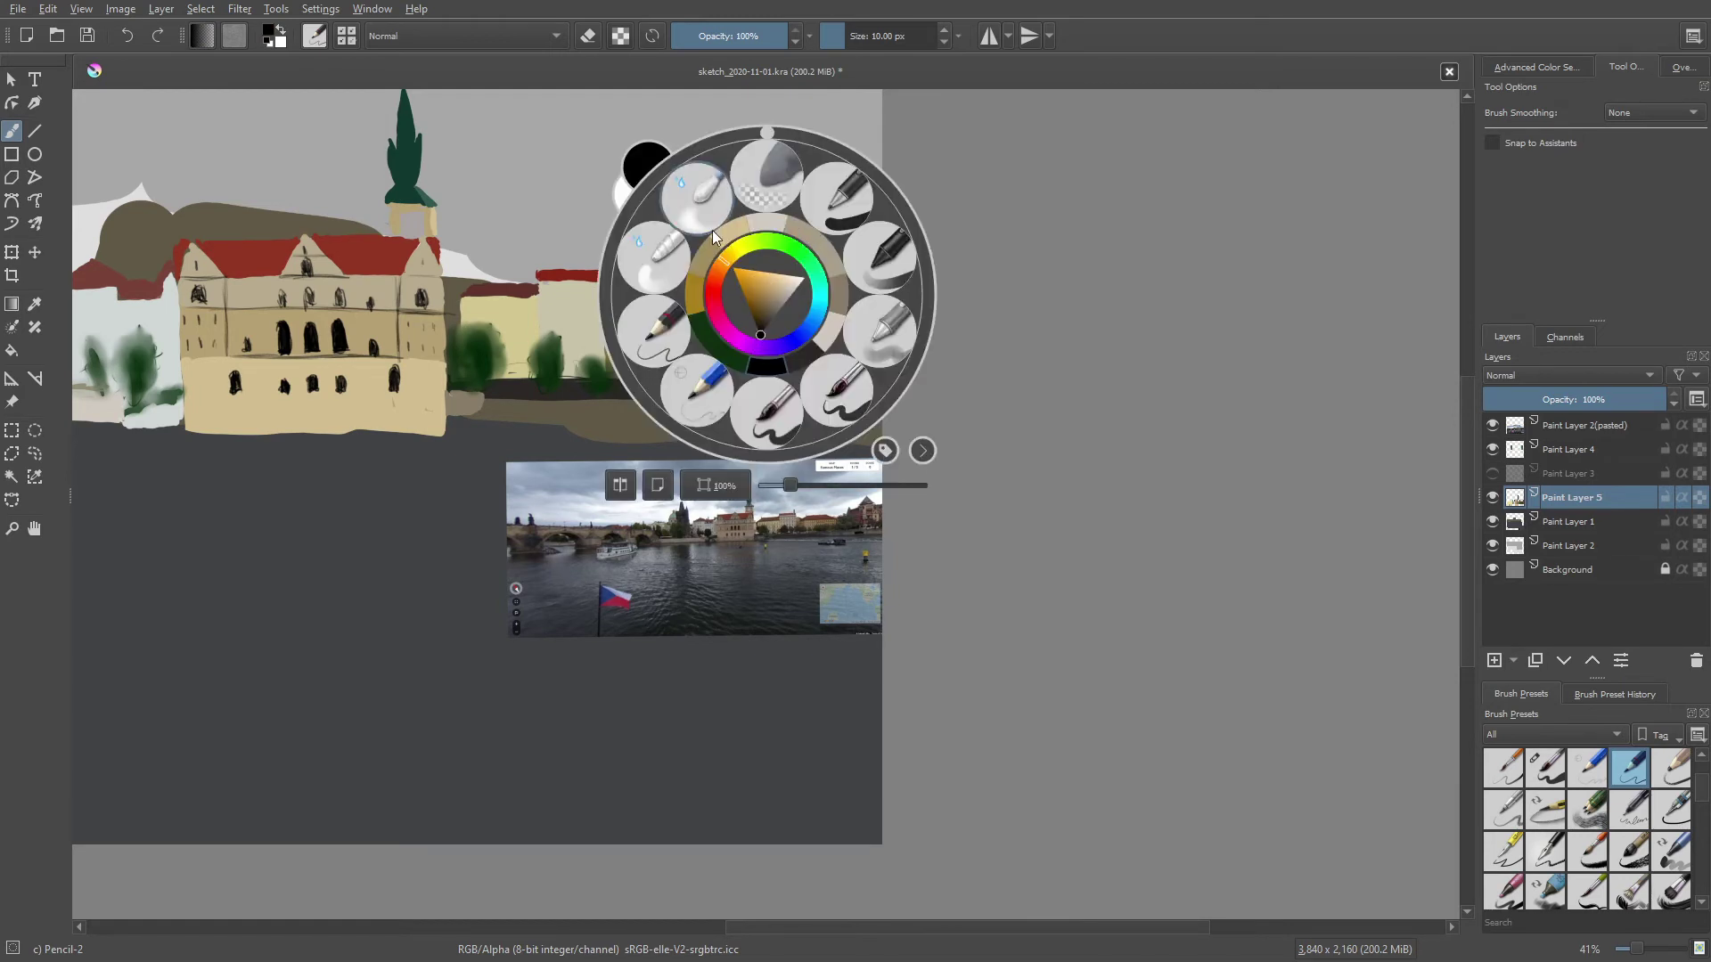
pyautogui.click(708, 253)
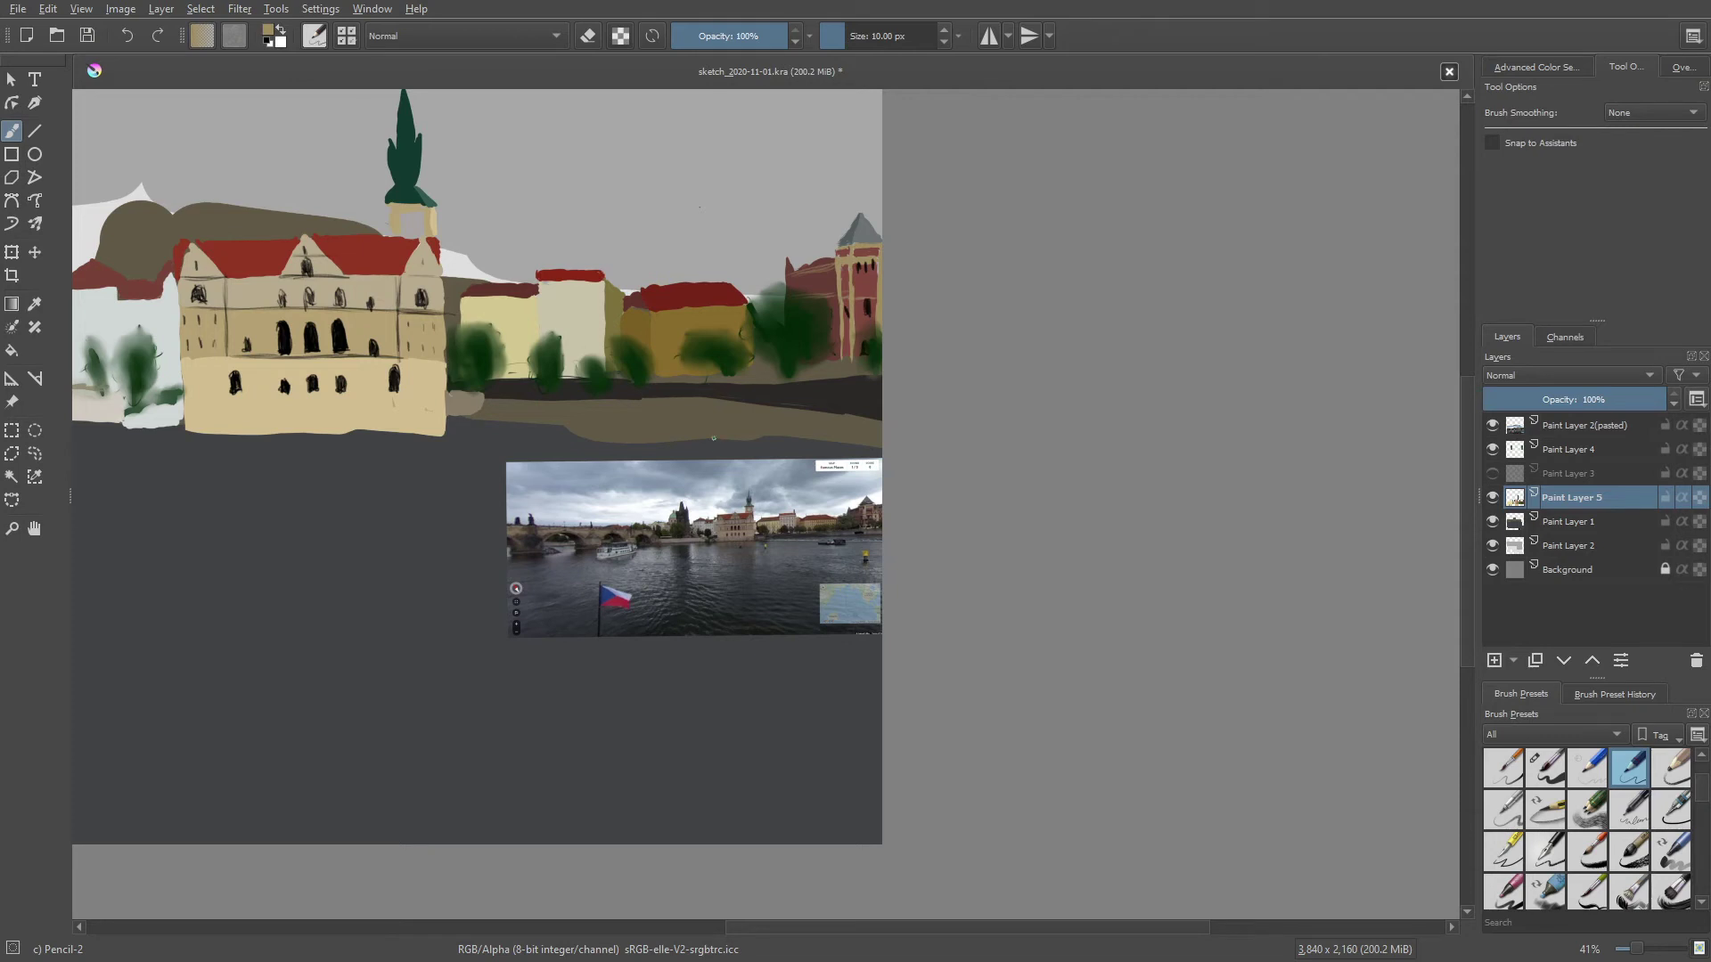
pyautogui.rightClick(719, 409)
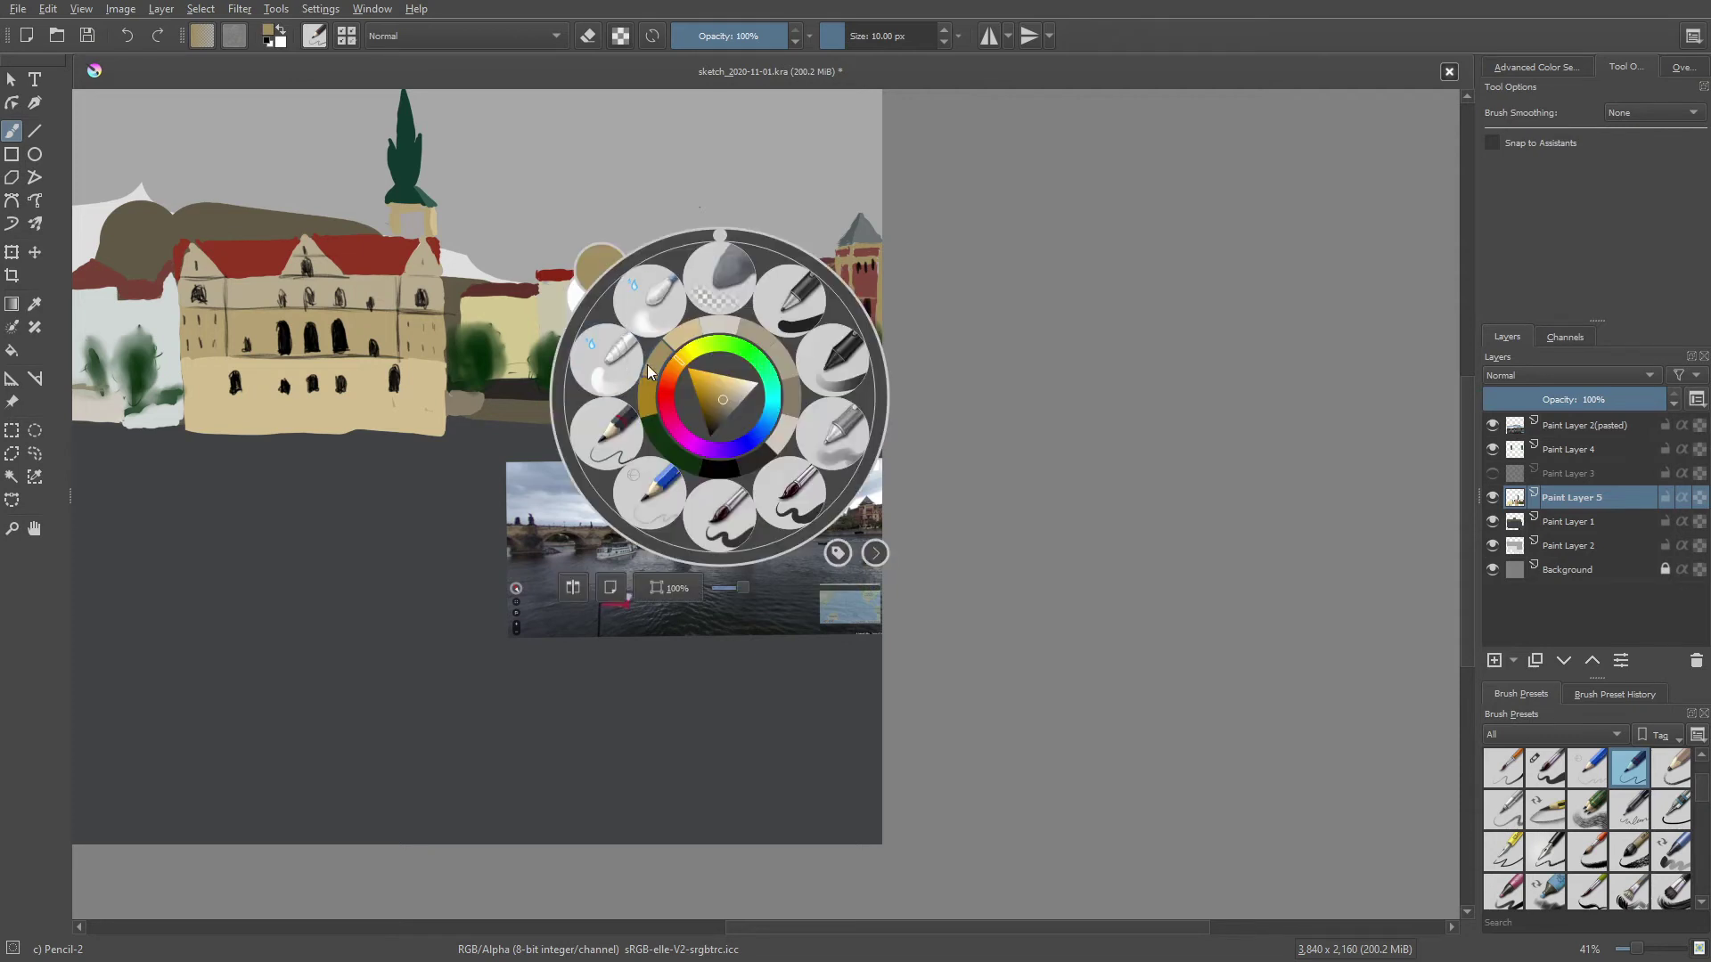
pyautogui.click(650, 300)
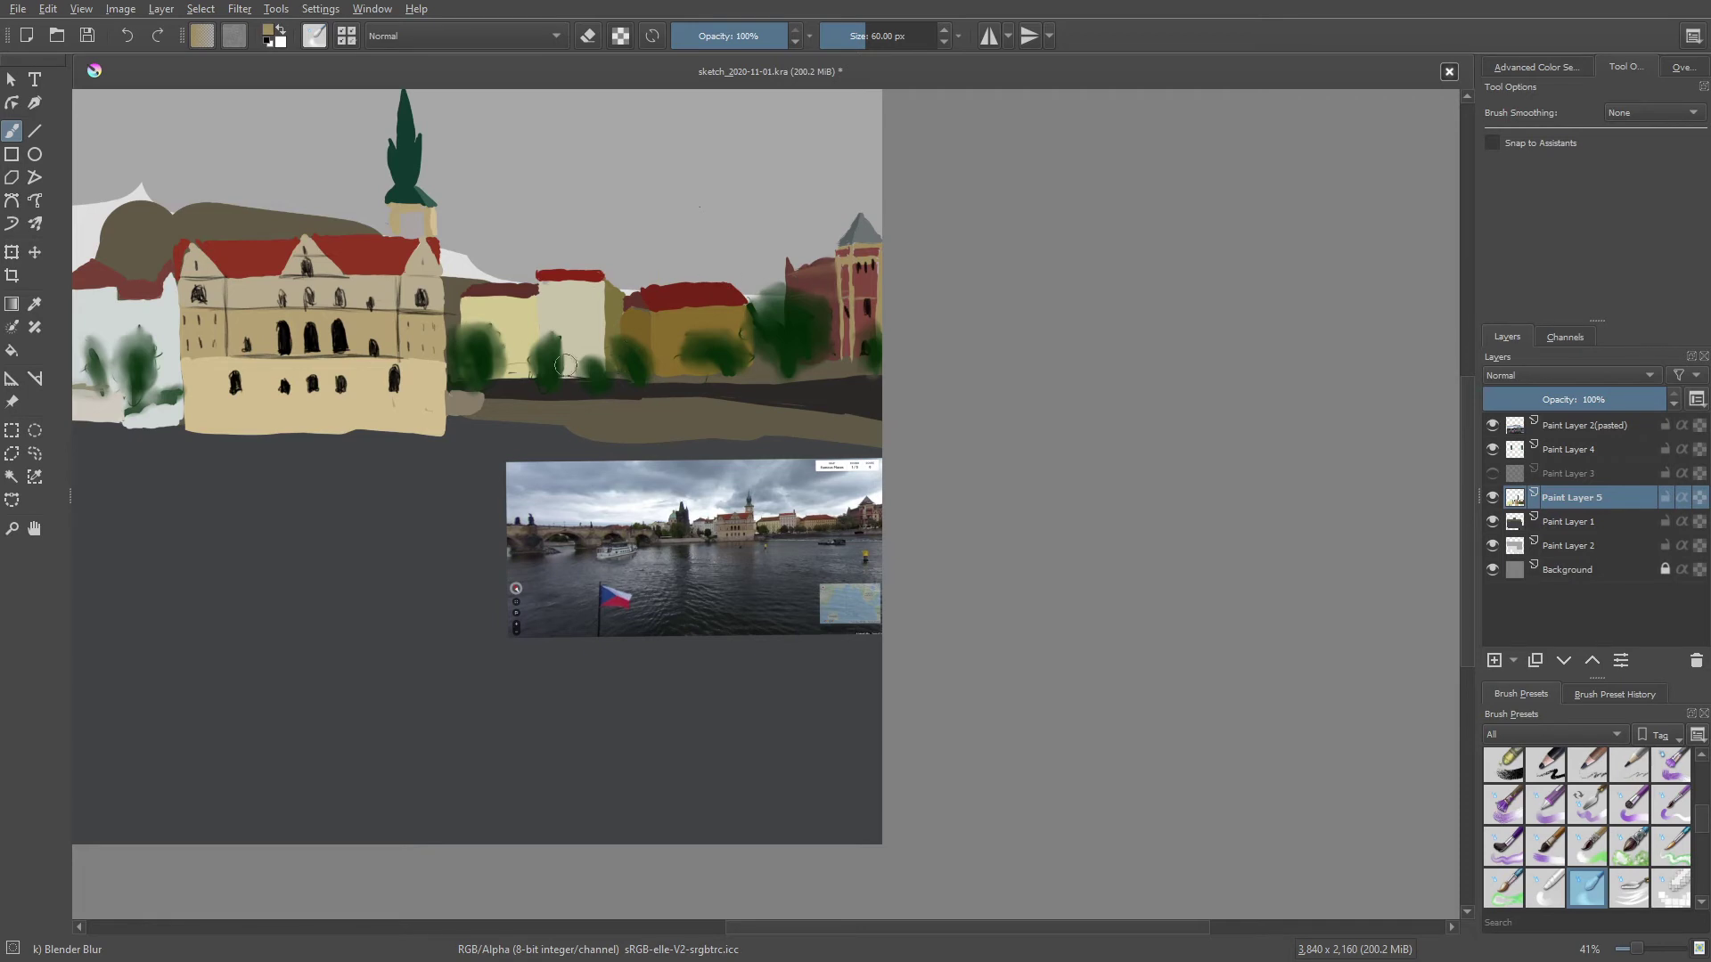
# Set black and Pencil-2, then switch back to the Blender Blur brush
pyautogui.rightClick(513, 343)
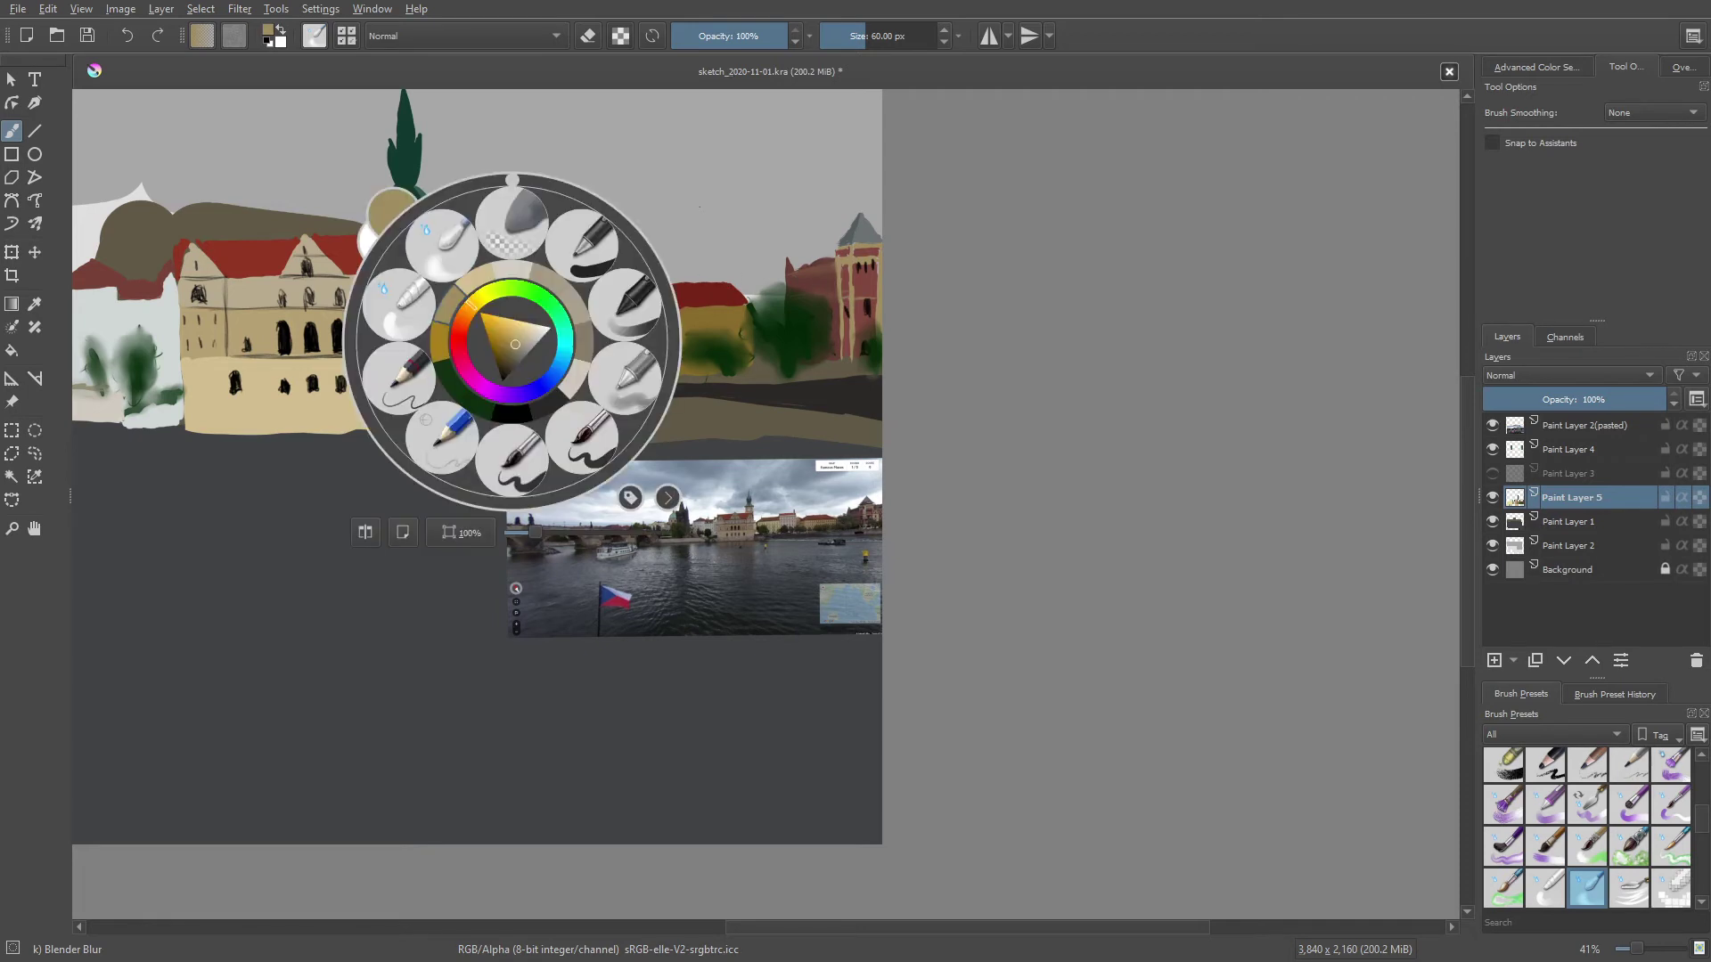
pyautogui.click(507, 414)
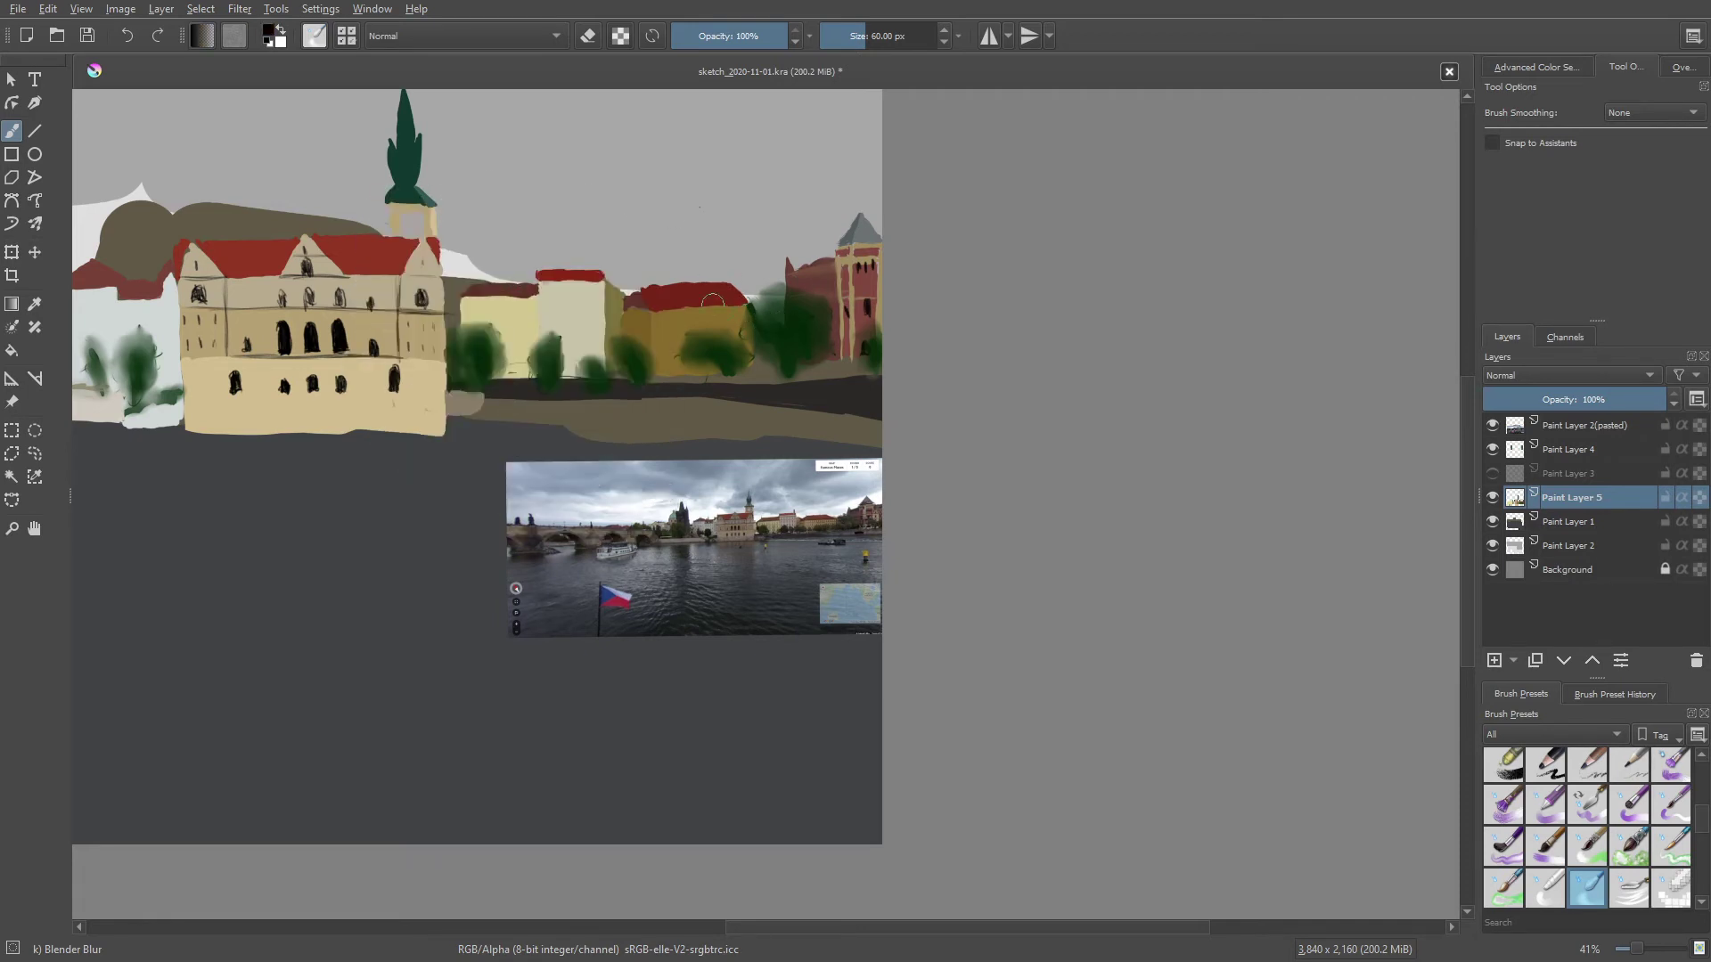
pyautogui.rightClick(693, 303)
pyautogui.click(591, 355)
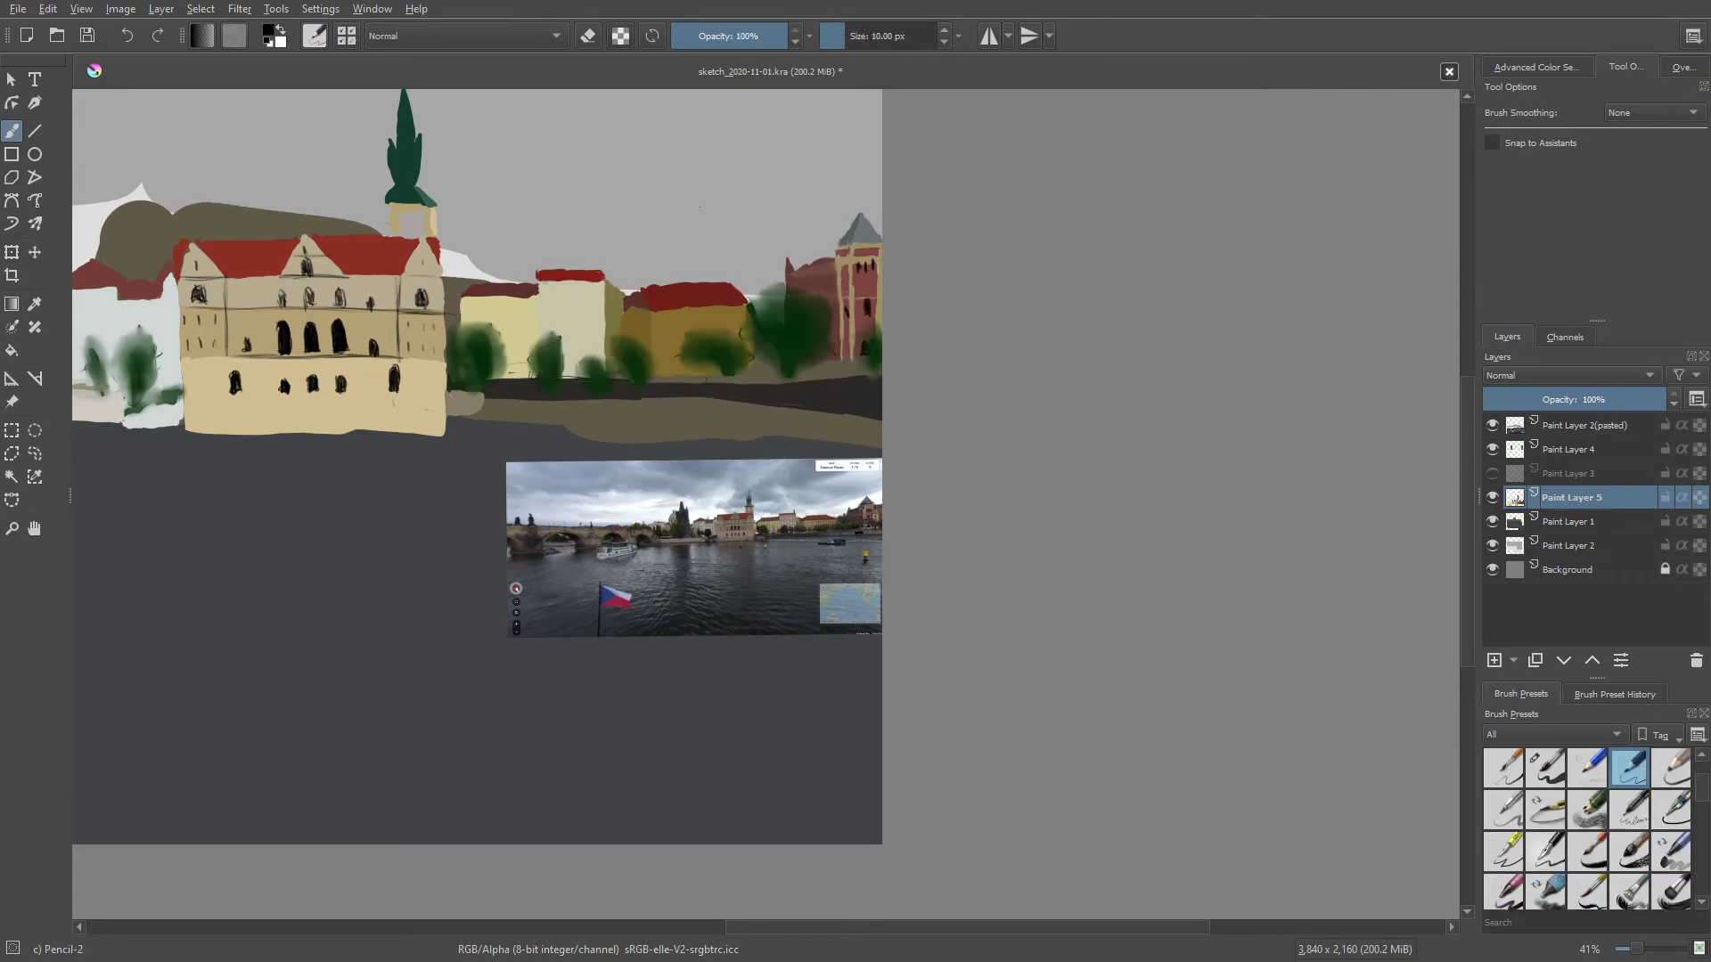
pyautogui.rightClick(700, 305)
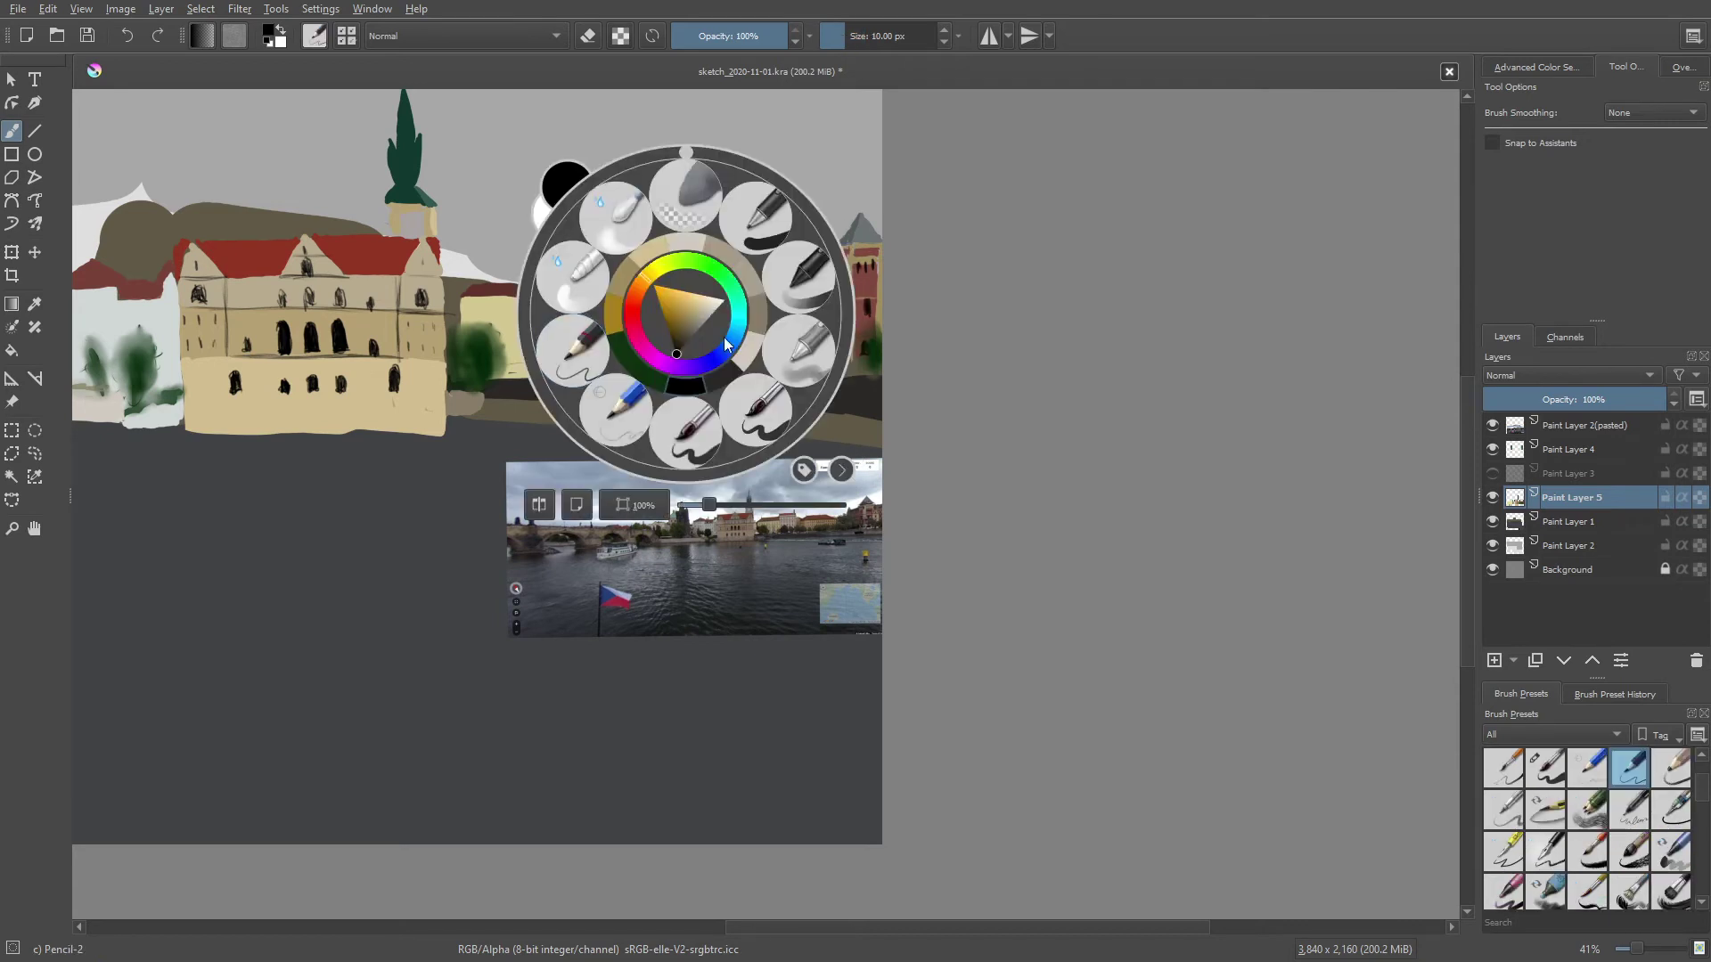
pyautogui.click(613, 221)
# Blur the green trees in front of the gold buildings, then select the 10 px Pencil-2
pyautogui.moveTo(816, 290); pyautogui.dragTo(807, 327)
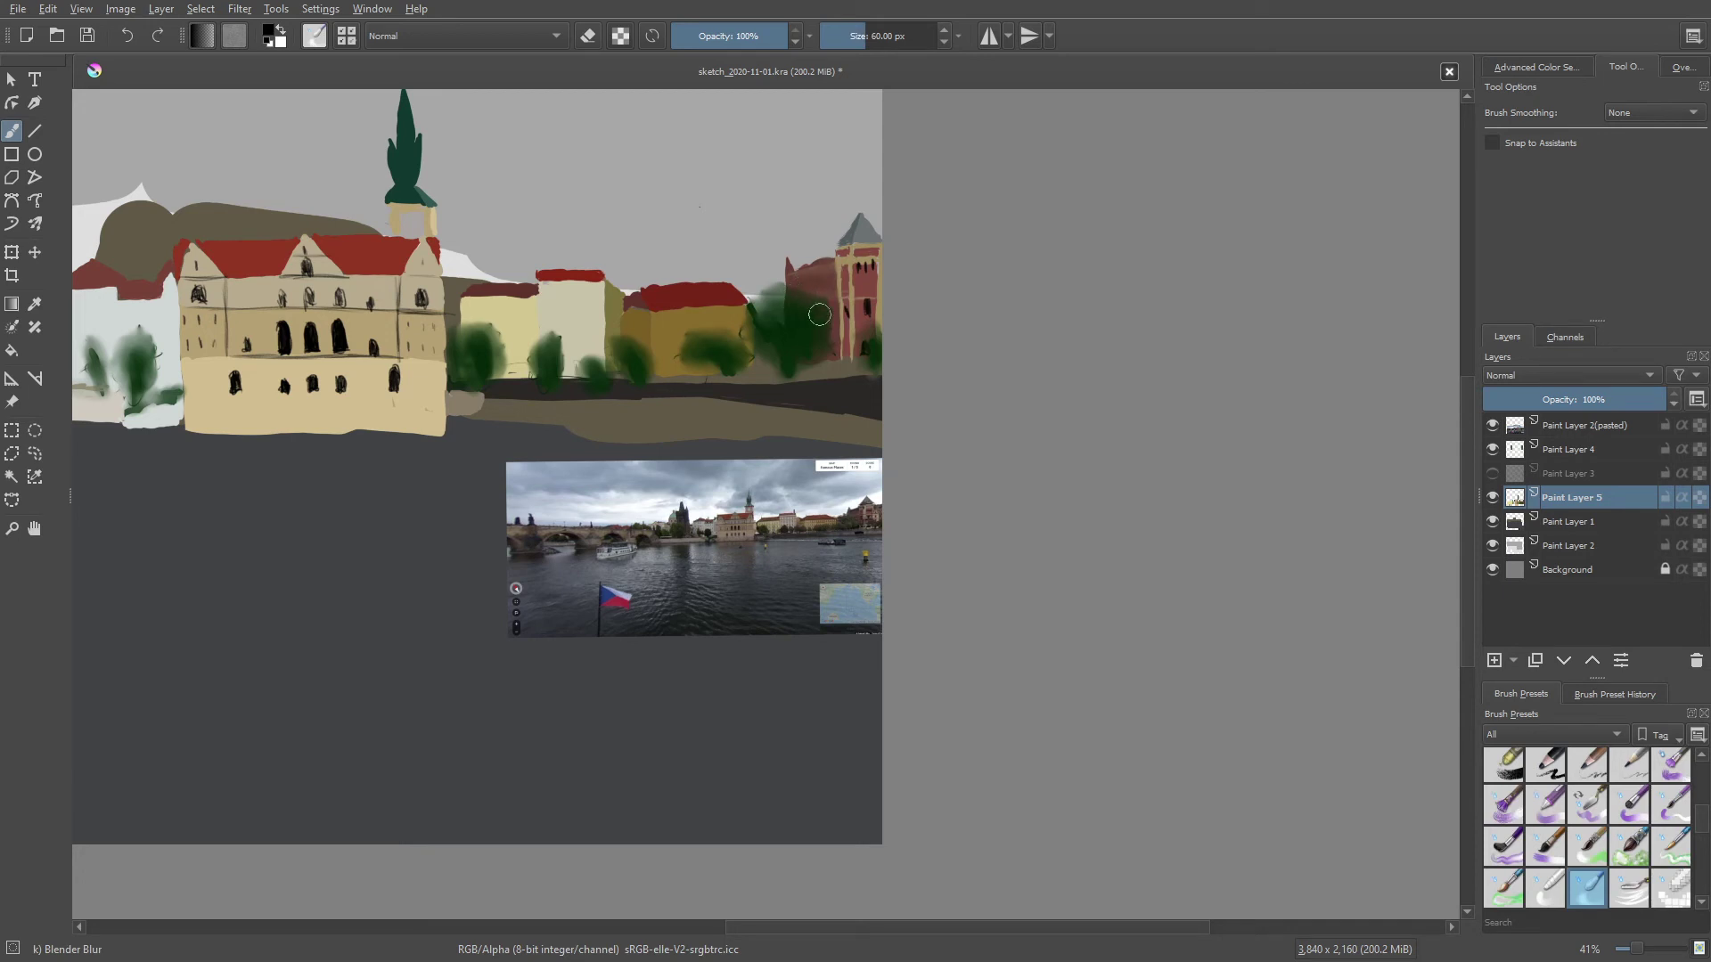
pyautogui.moveTo(606, 383); pyautogui.dragTo(722, 327)
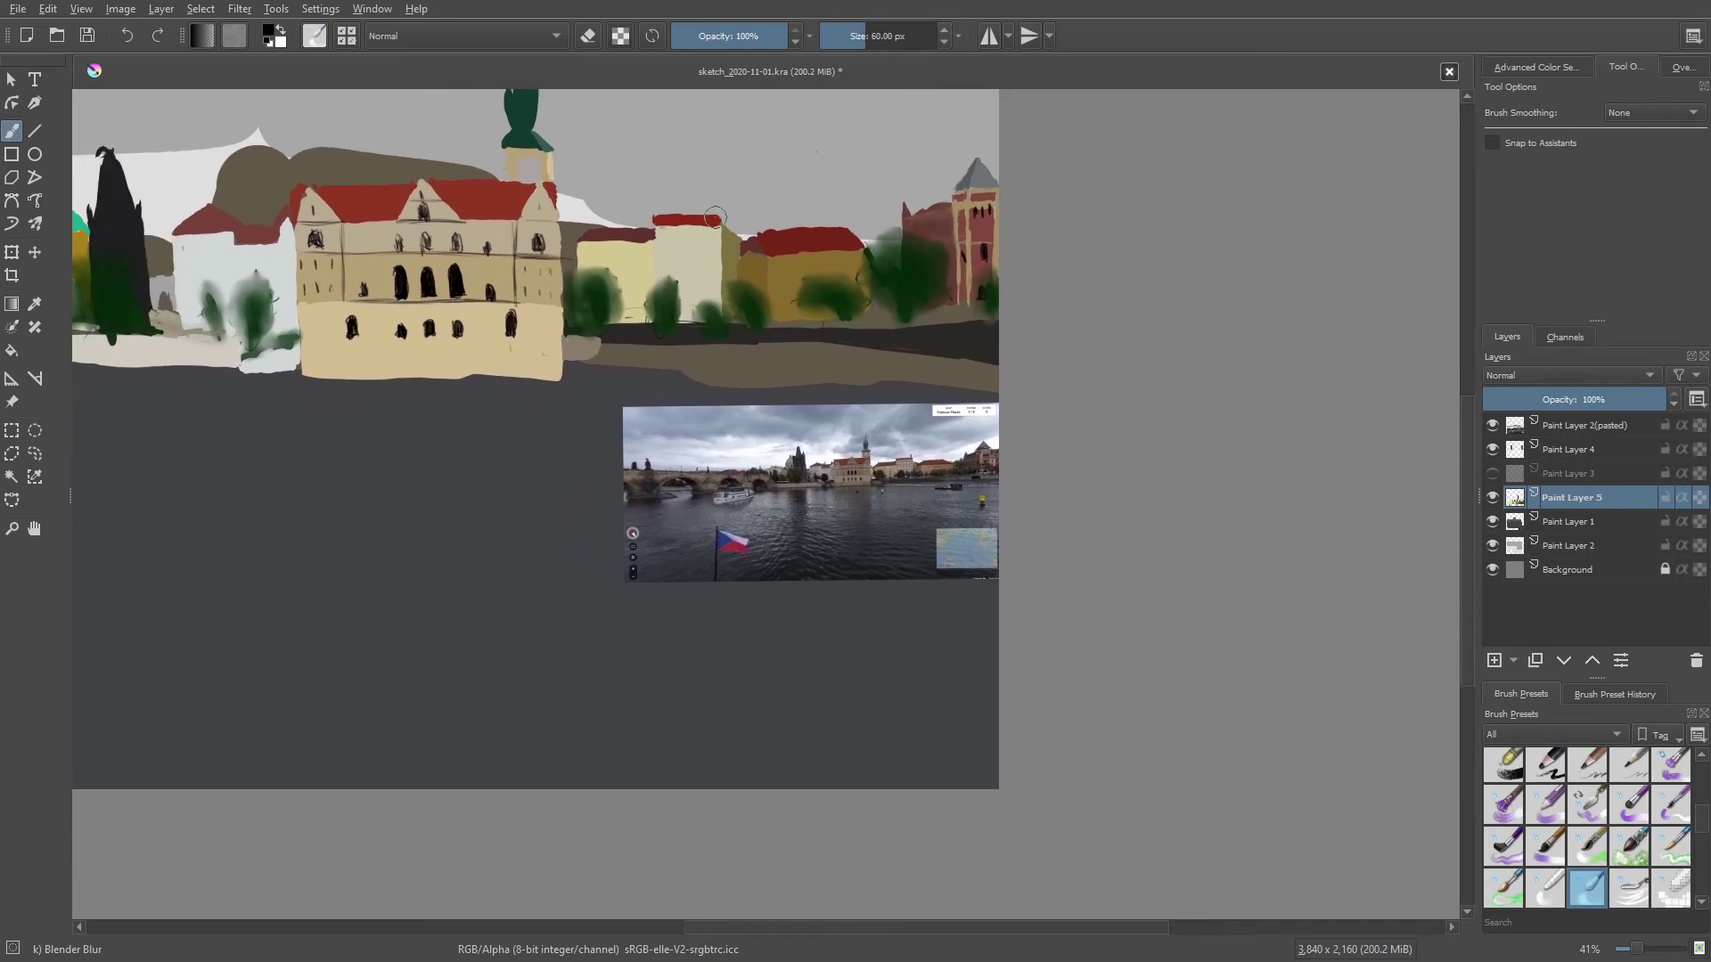
pyautogui.rightClick(719, 287)
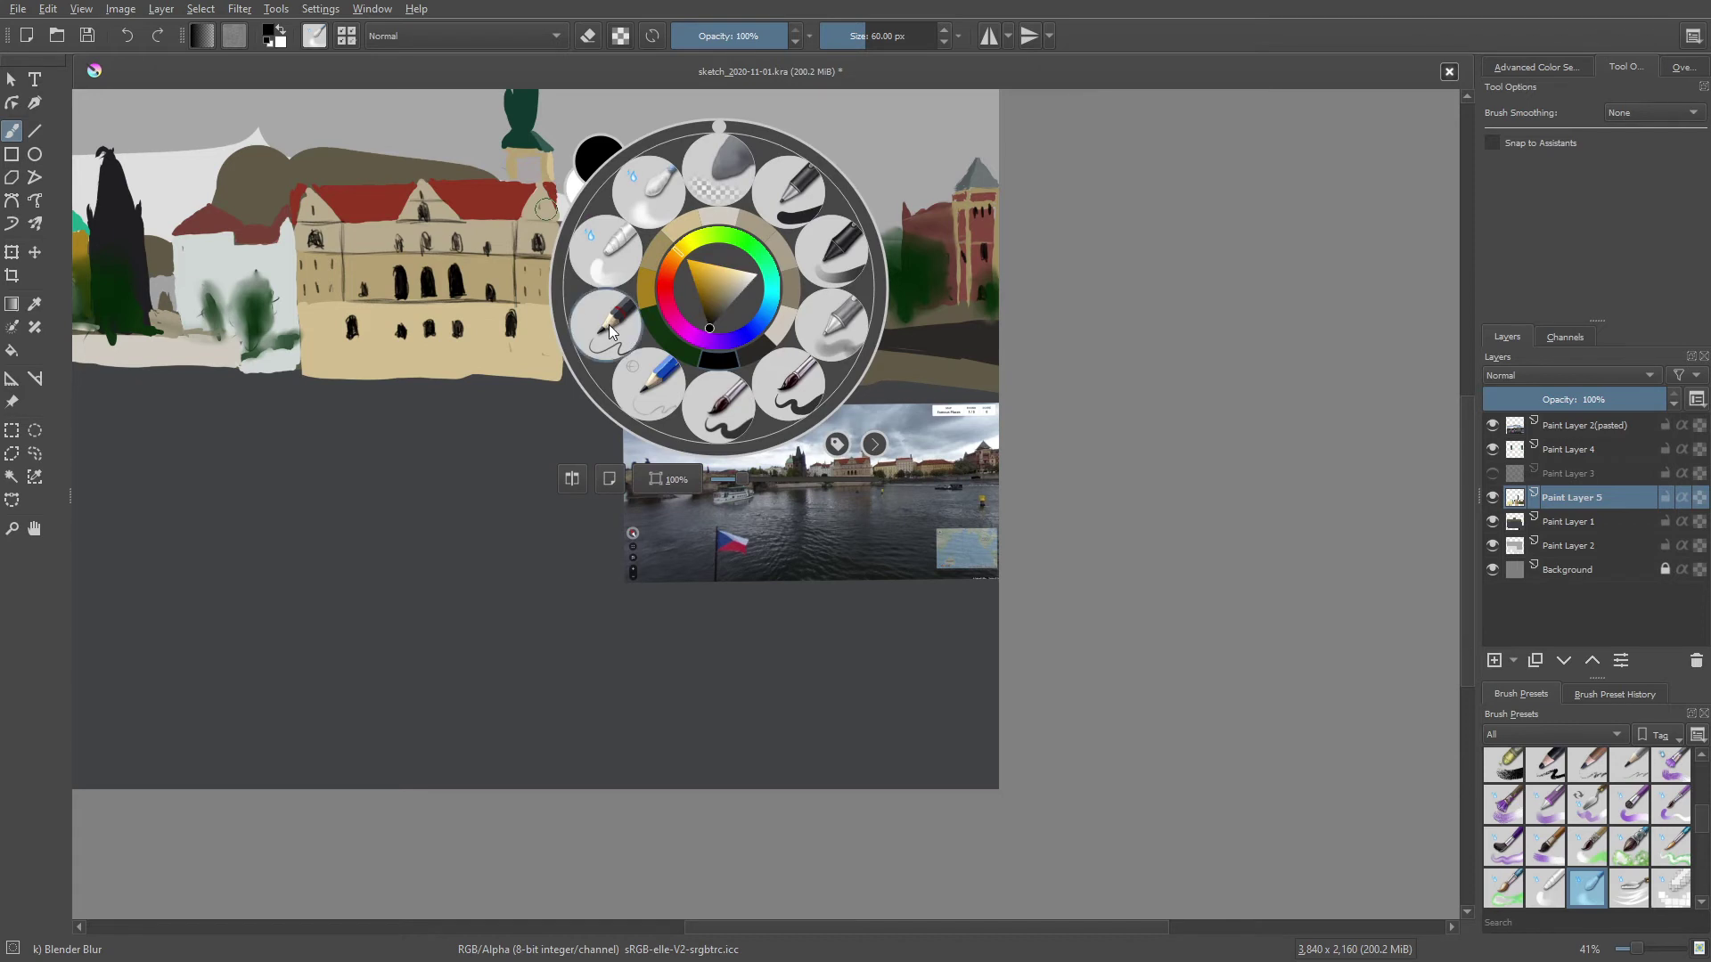
pyautogui.click(650, 388)
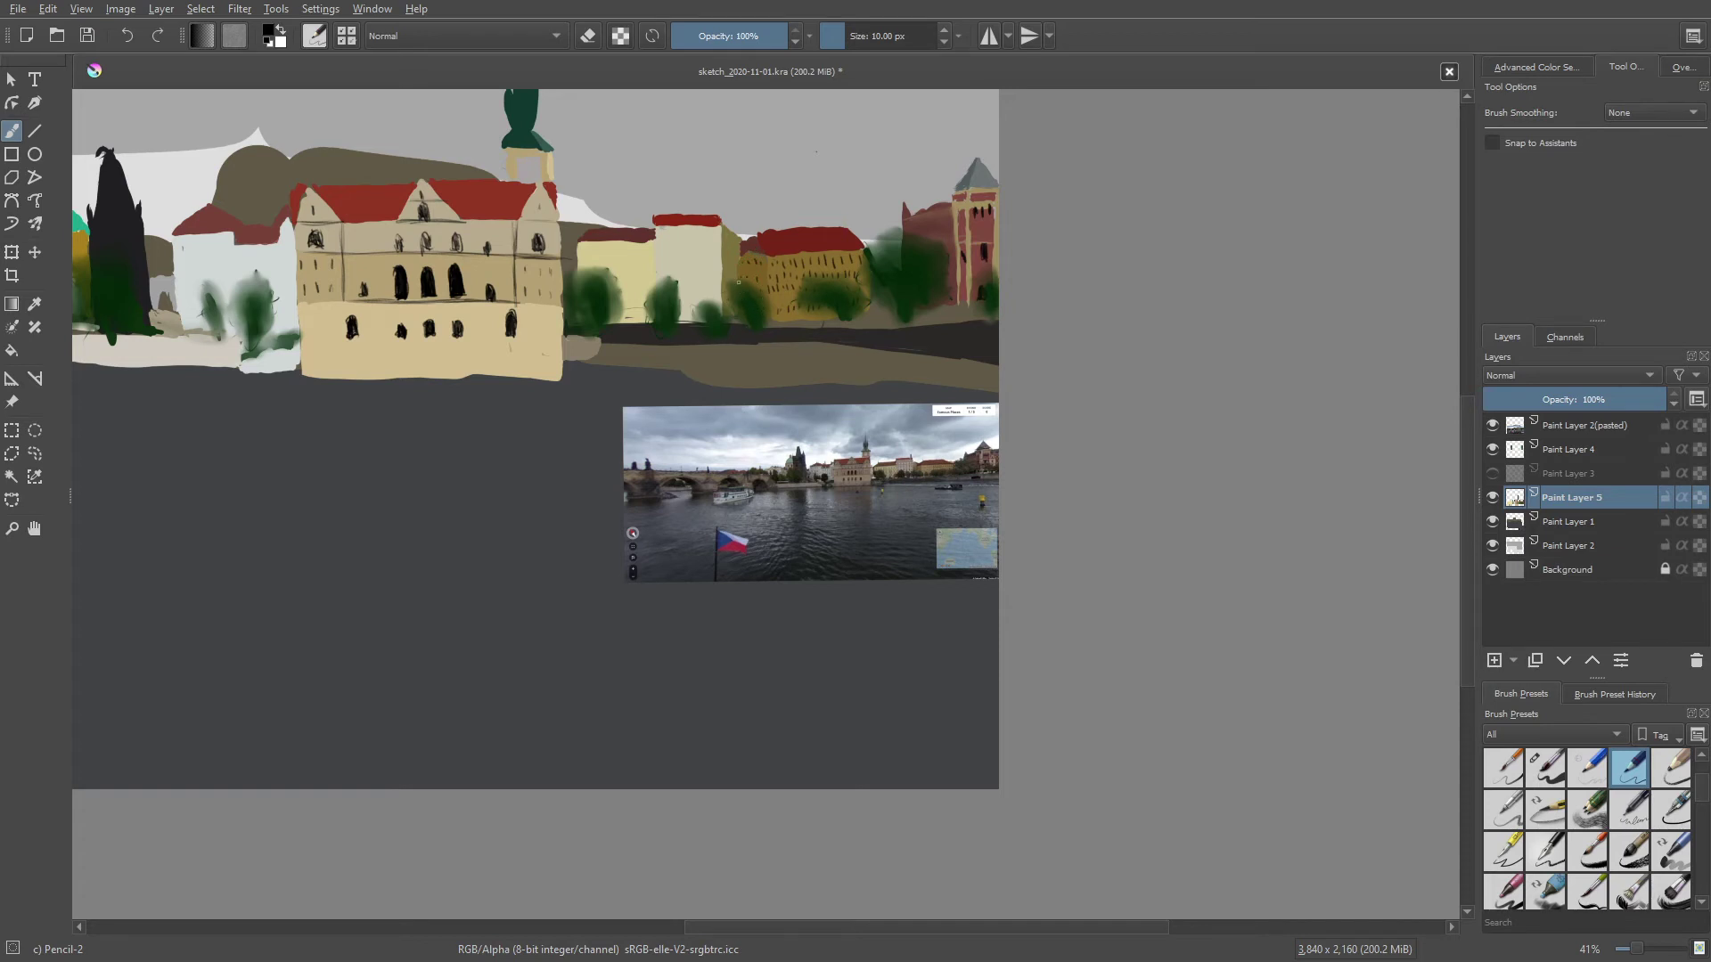
# Blend the tree edges into the yellow building using the 60 px Blender Blur brush
pyautogui.rightClick(697, 278)
pyautogui.click(626, 185)
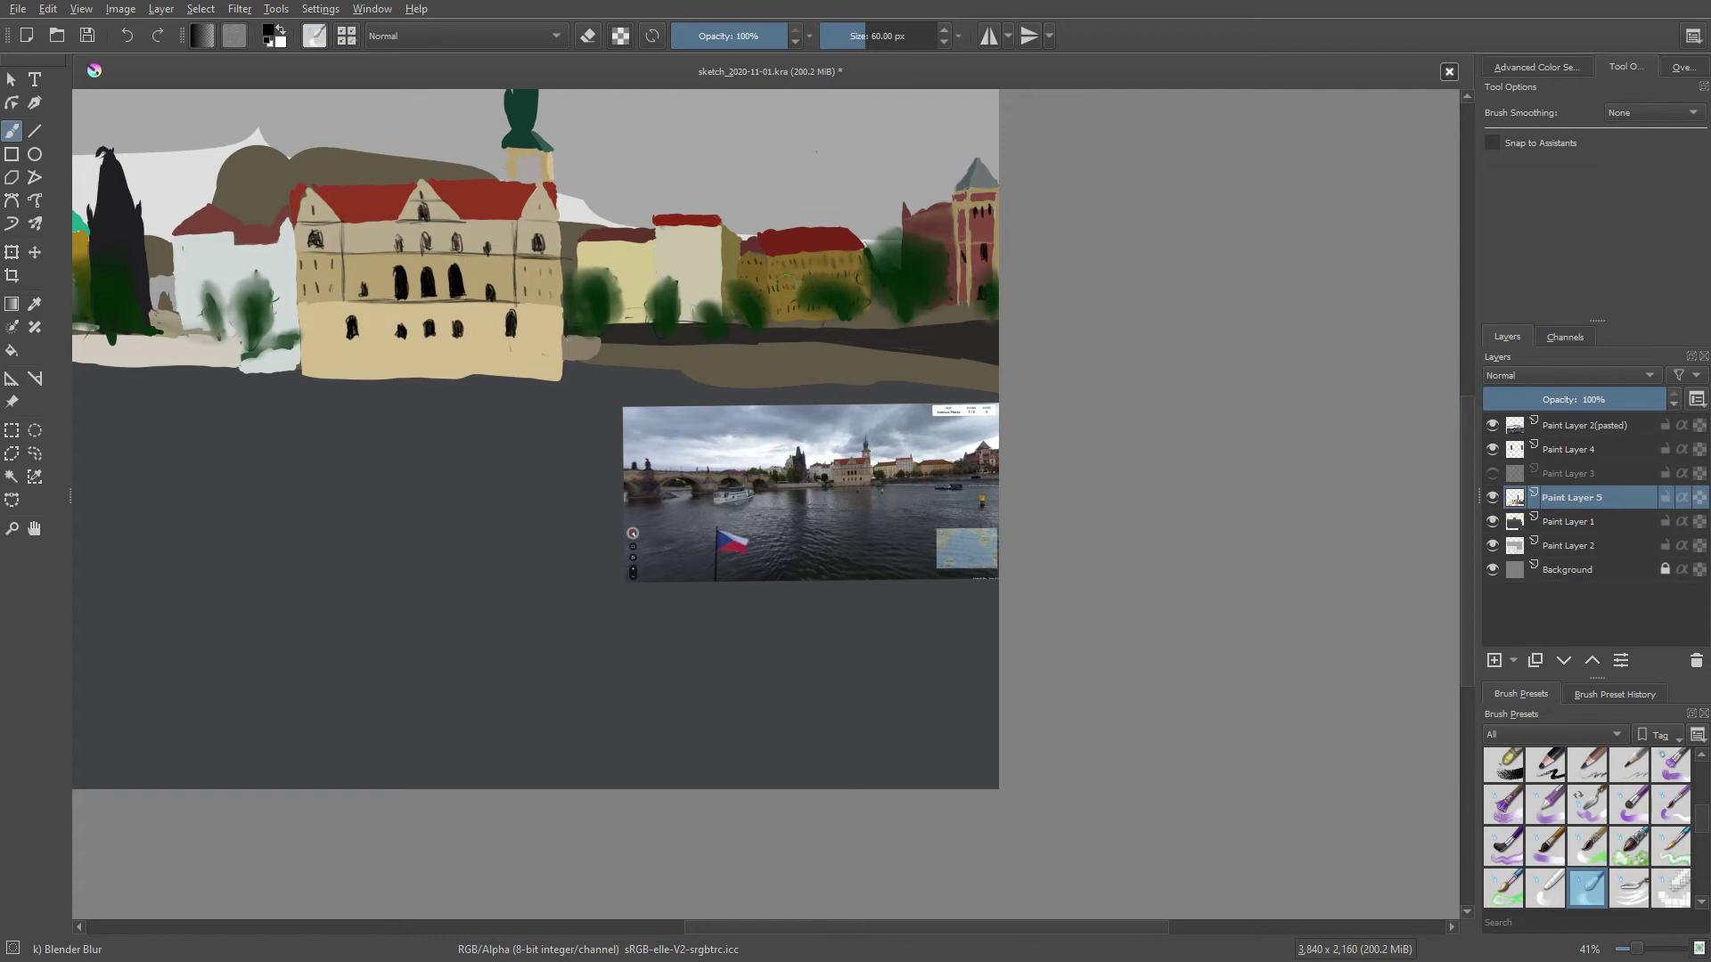
pyautogui.moveTo(802, 310); pyautogui.dragTo(834, 274)
pyautogui.moveTo(748, 285); pyautogui.dragTo(757, 307)
# Sample the gold facade colour and fine-tune it in the pop-up palette
pyautogui.rightClick(689, 276)
pyautogui.rightClick(760, 207)
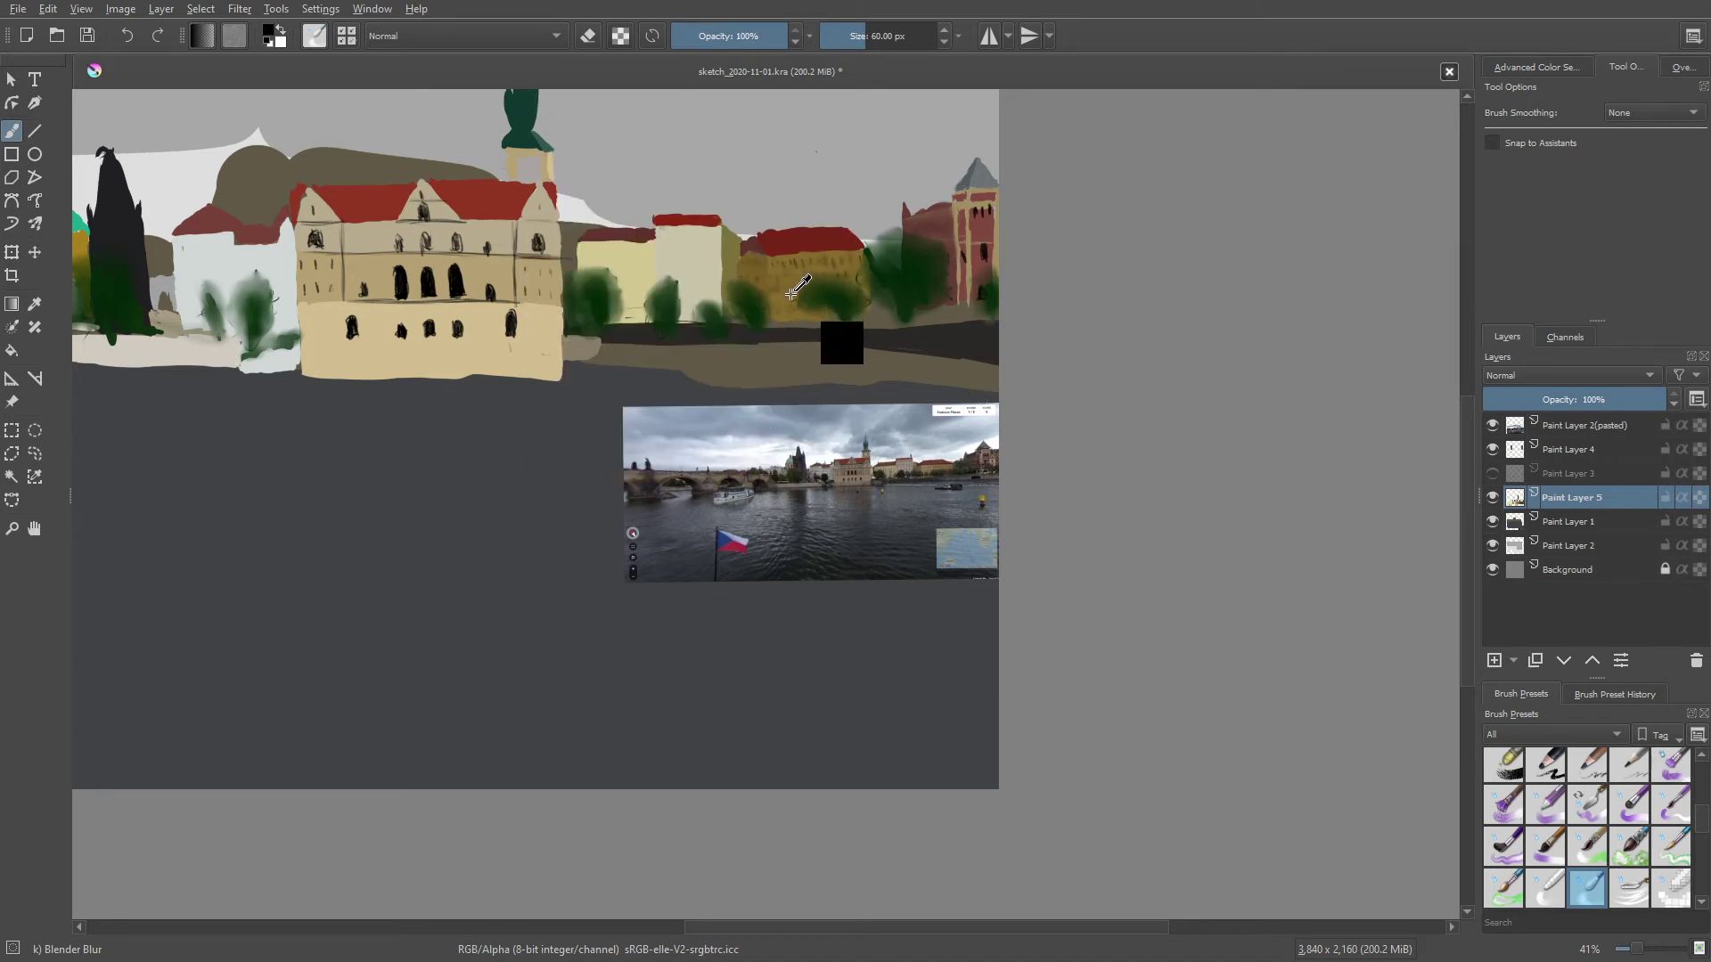
pyautogui.keyDown('ctrl'); pyautogui.click(792, 292); pyautogui.keyUp('ctrl')
pyautogui.rightClick(754, 277)
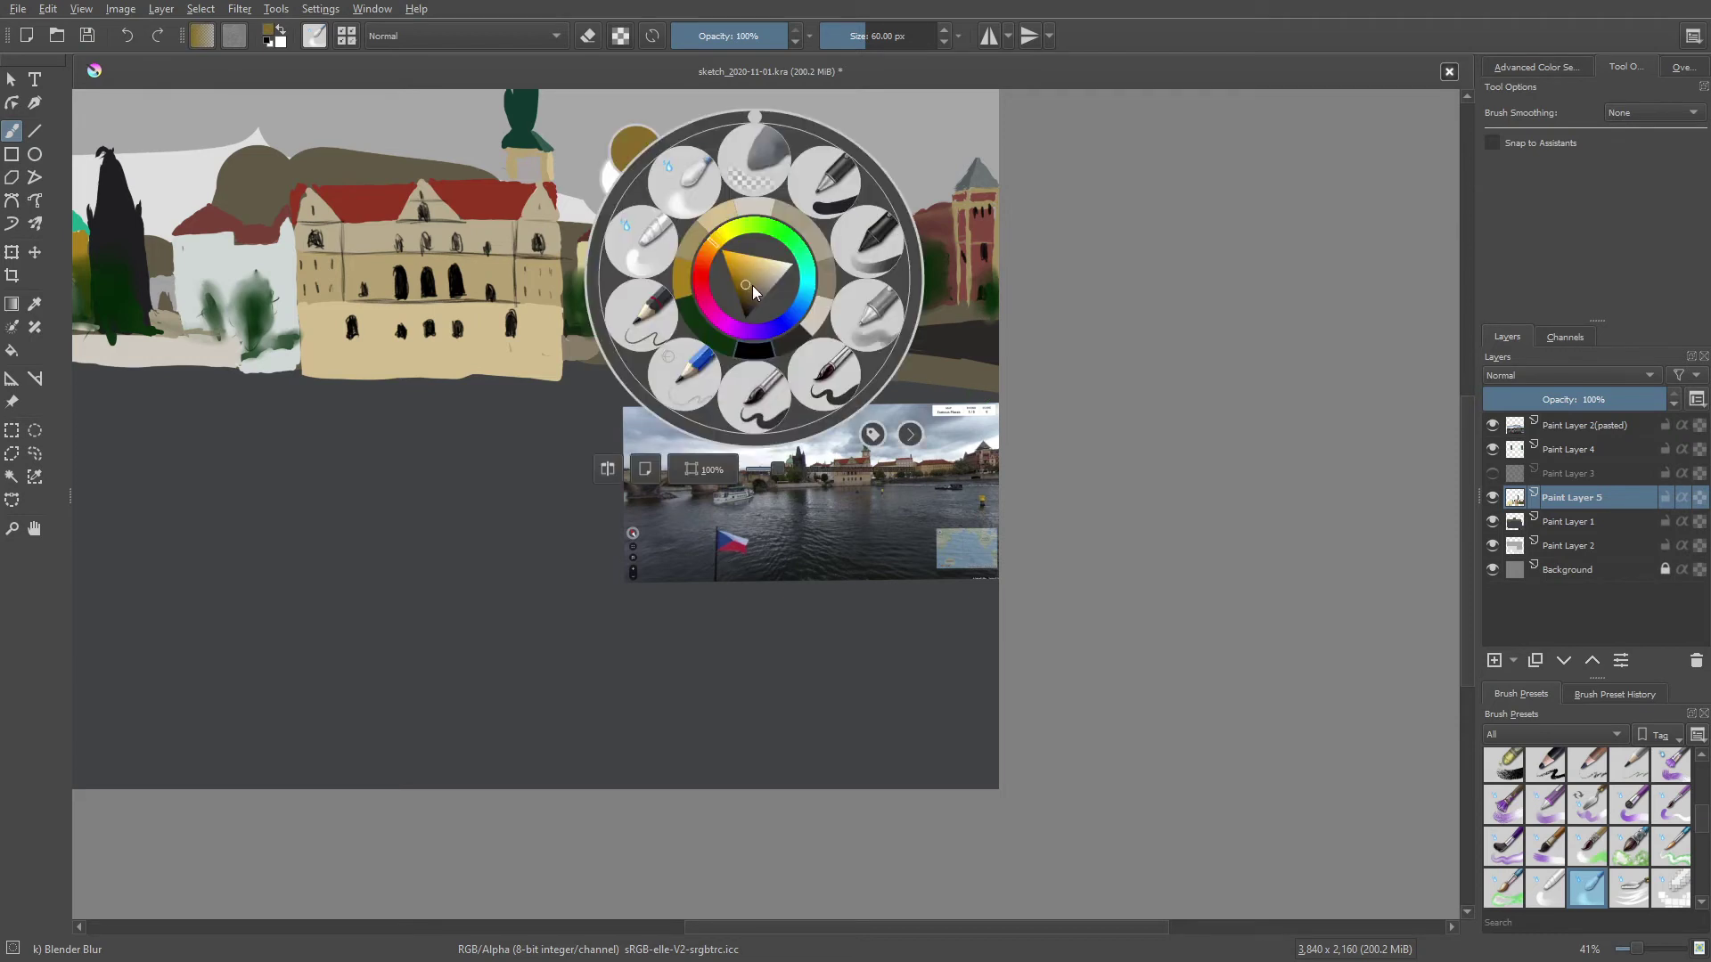
pyautogui.click(752, 285)
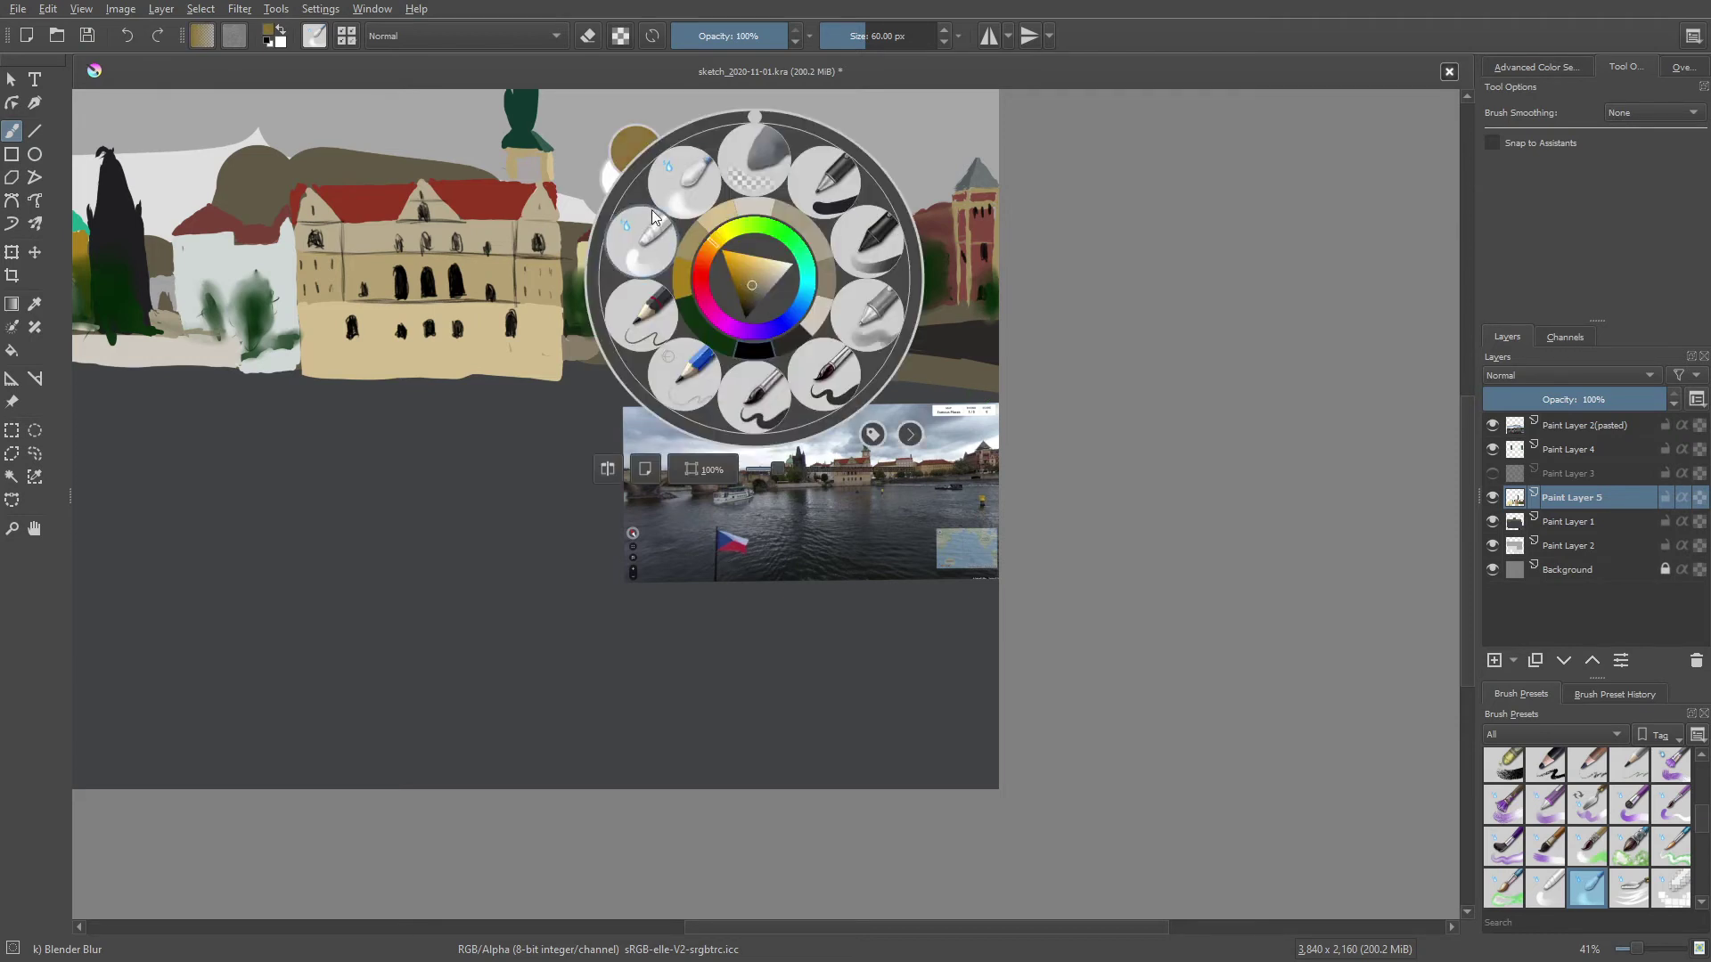
pyautogui.click(579, 178)
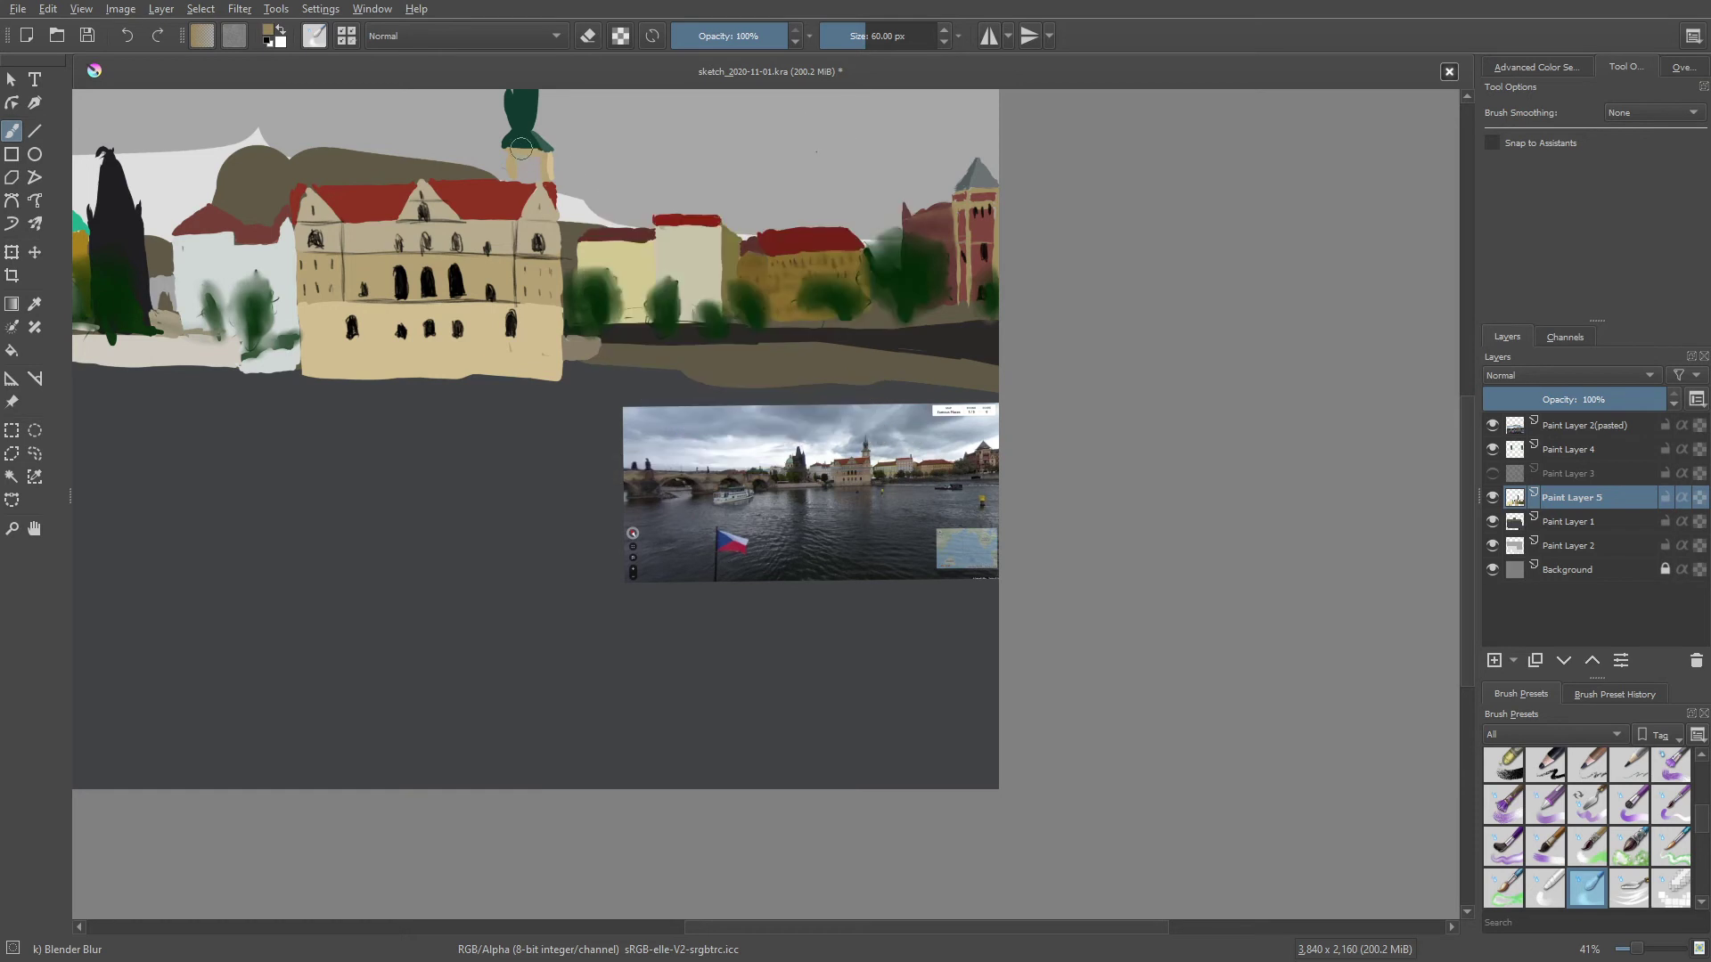
pyautogui.rightClick(756, 287)
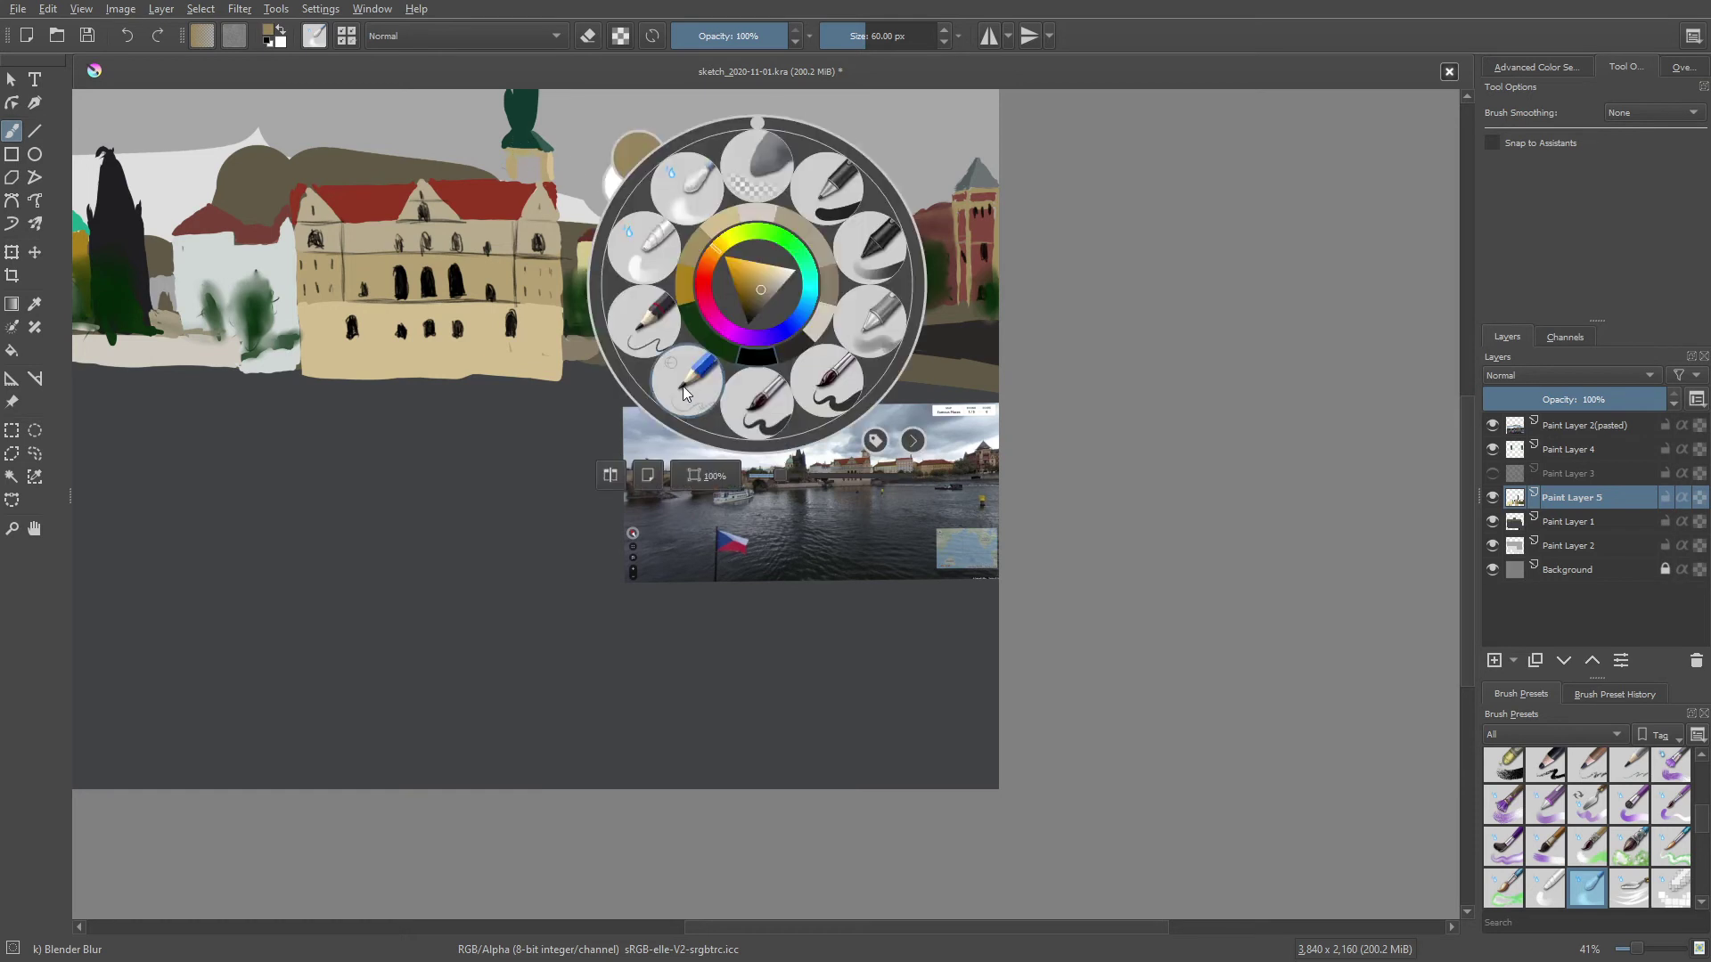
# Switch to Pencil-1 Hard and set the pencil colour to black for window lines
pyautogui.click(685, 393)
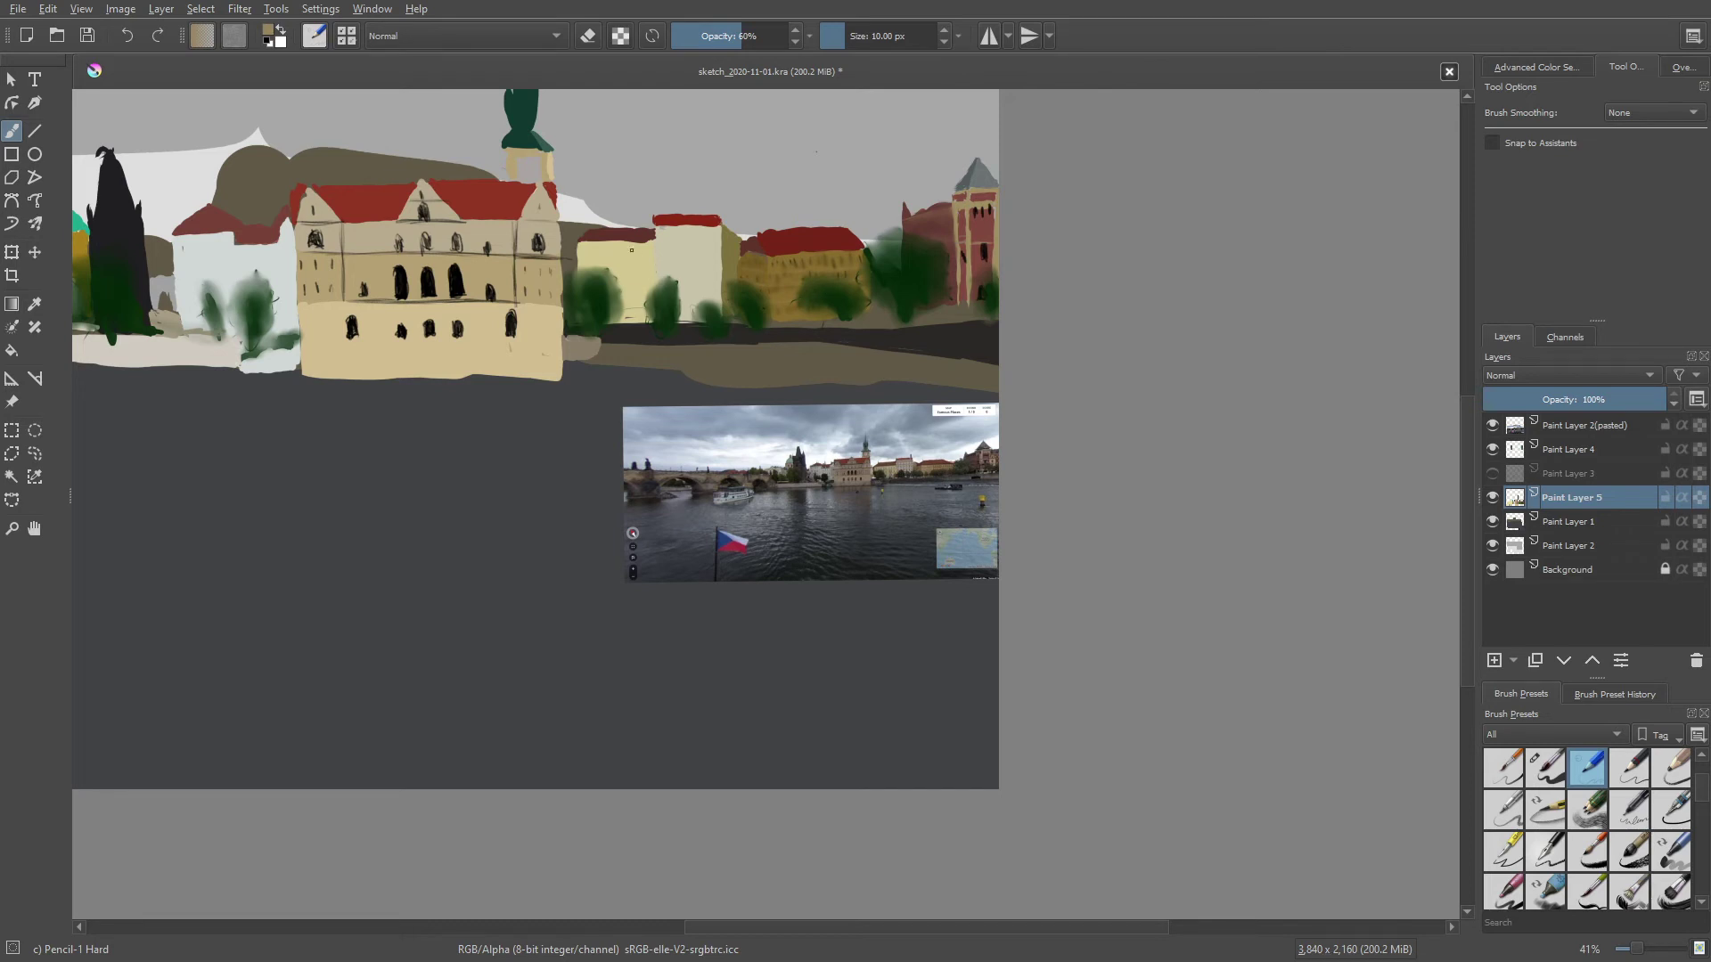
pyautogui.rightClick(635, 242)
pyautogui.click(626, 340)
# Pick light grey, then tan, as pencil colours for the building details
pyautogui.rightClick(635, 204)
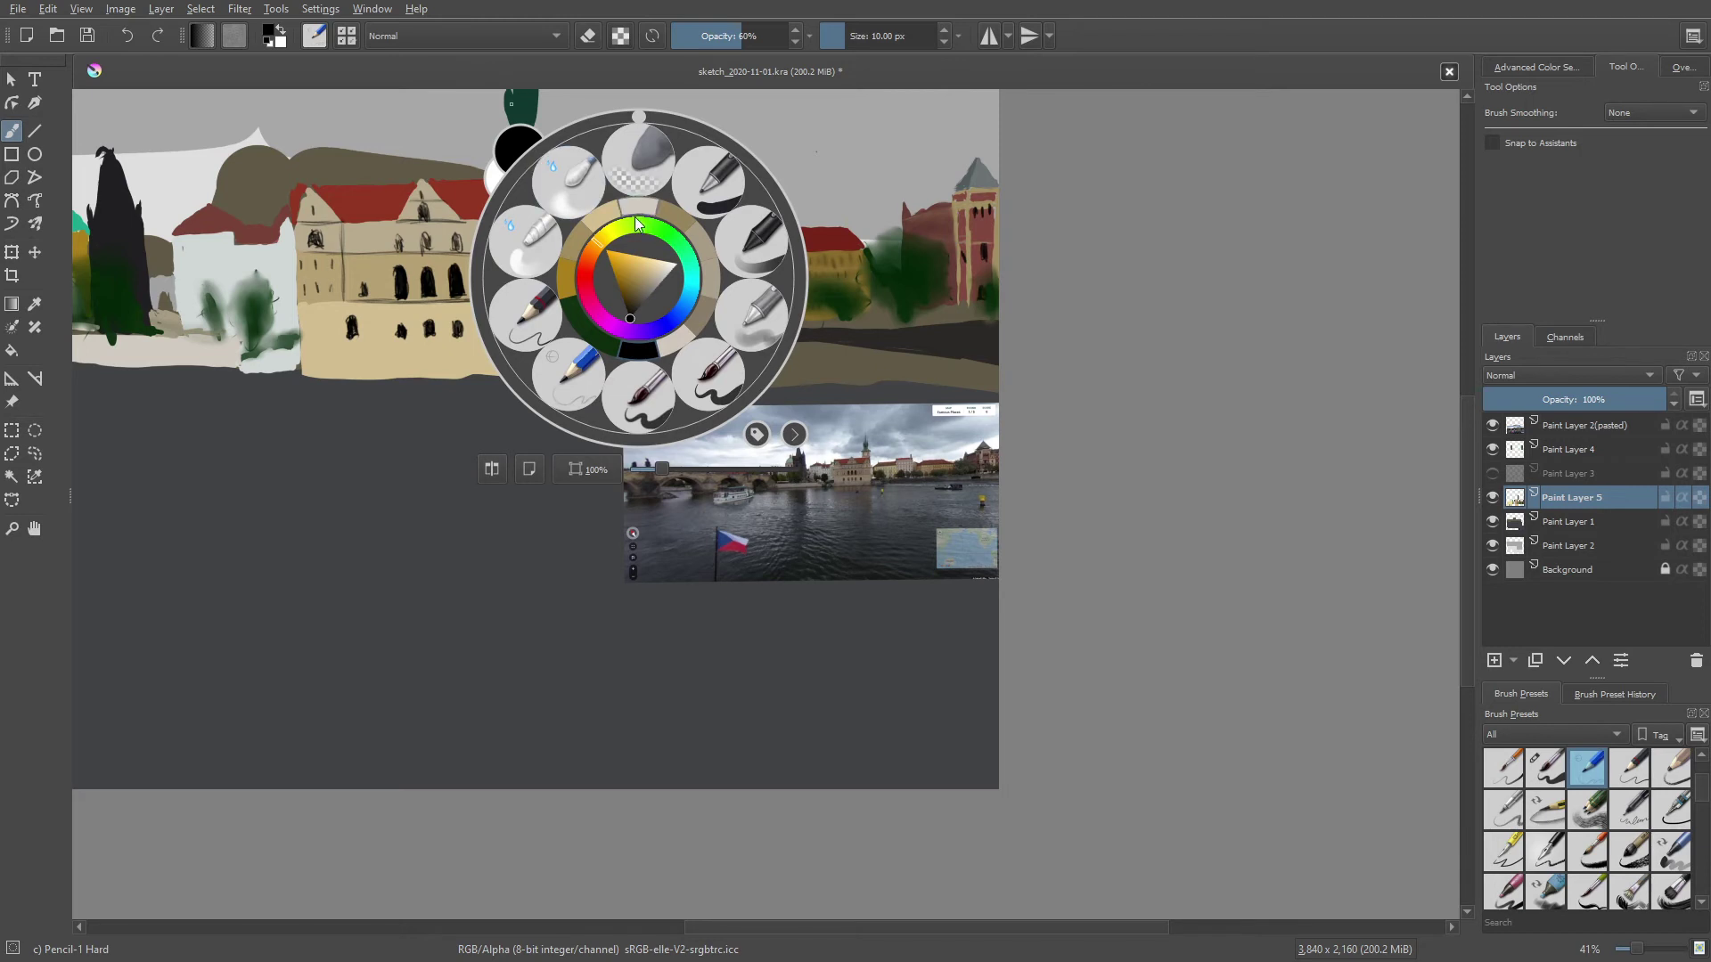
pyautogui.rightClick(633, 197)
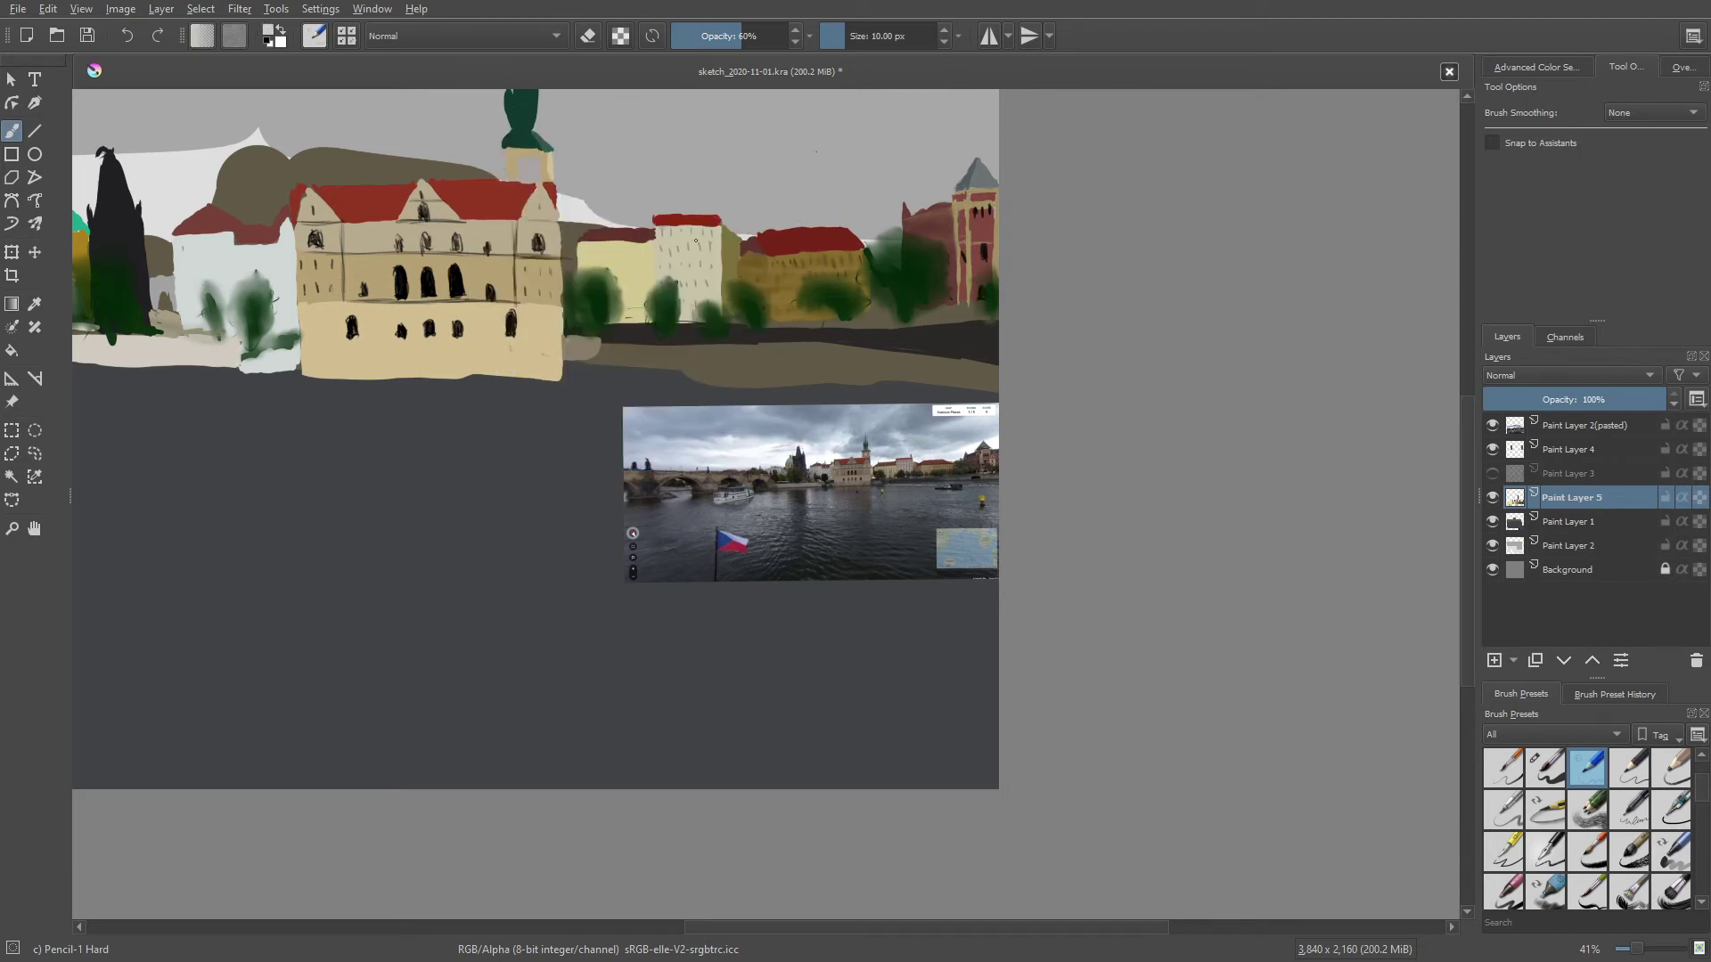
pyautogui.rightClick(675, 247)
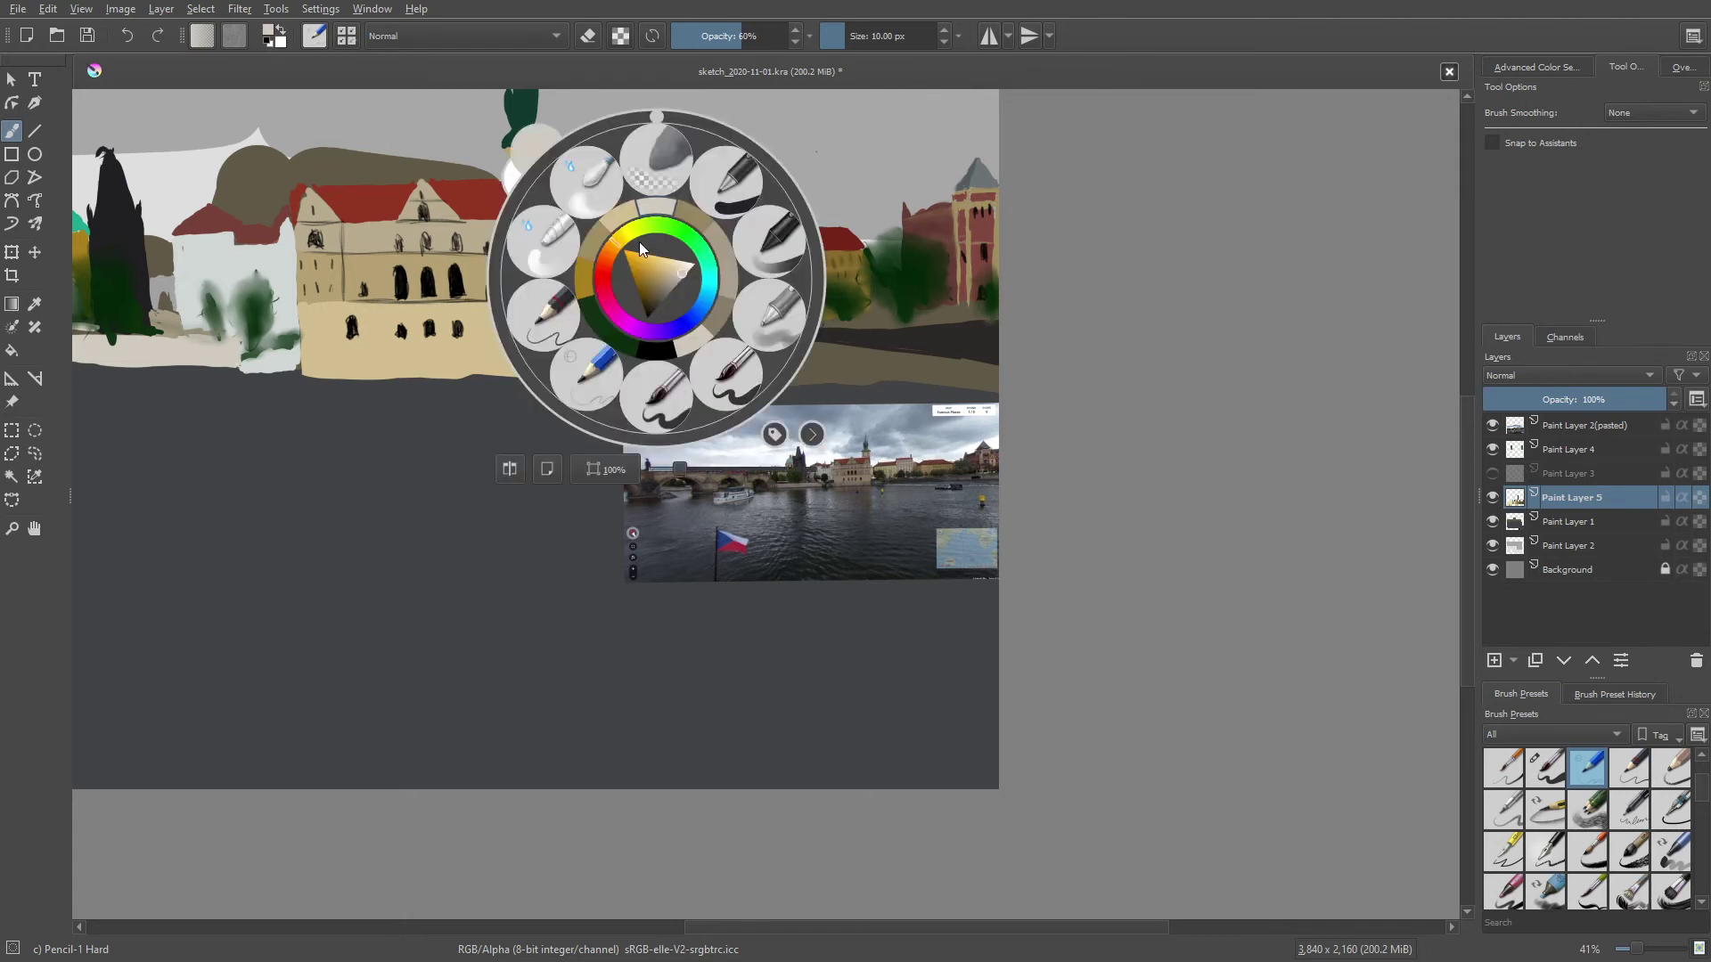
pyautogui.rightClick(638, 229)
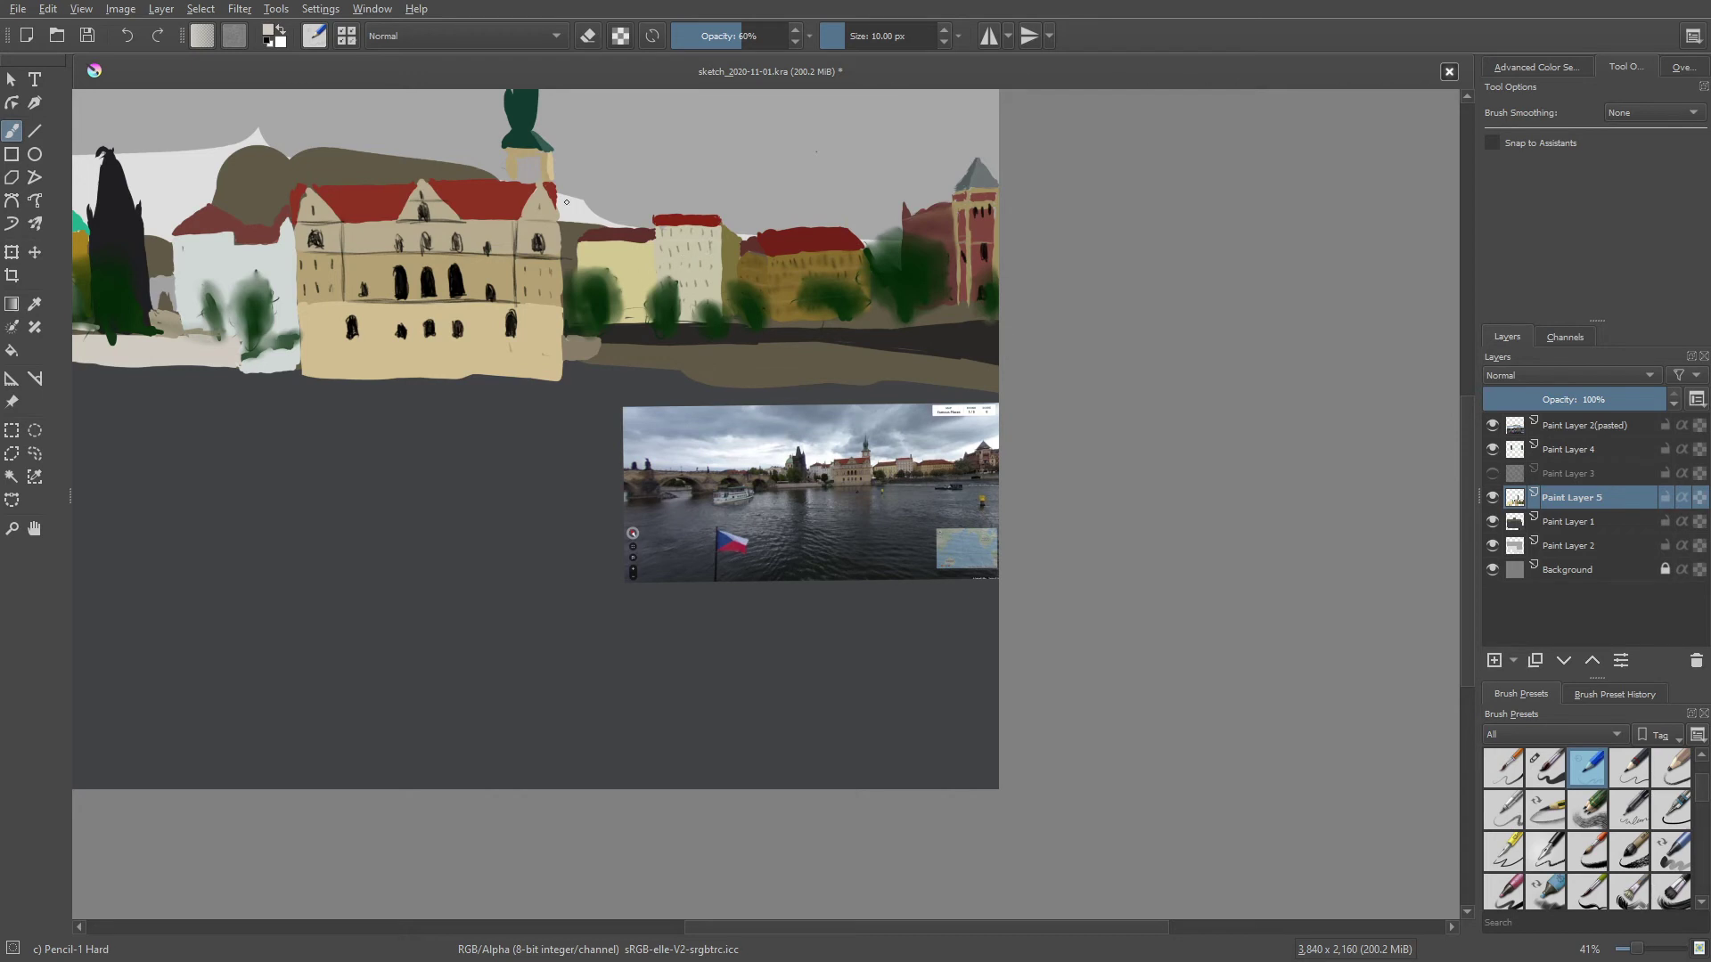
pyautogui.rightClick(556, 278)
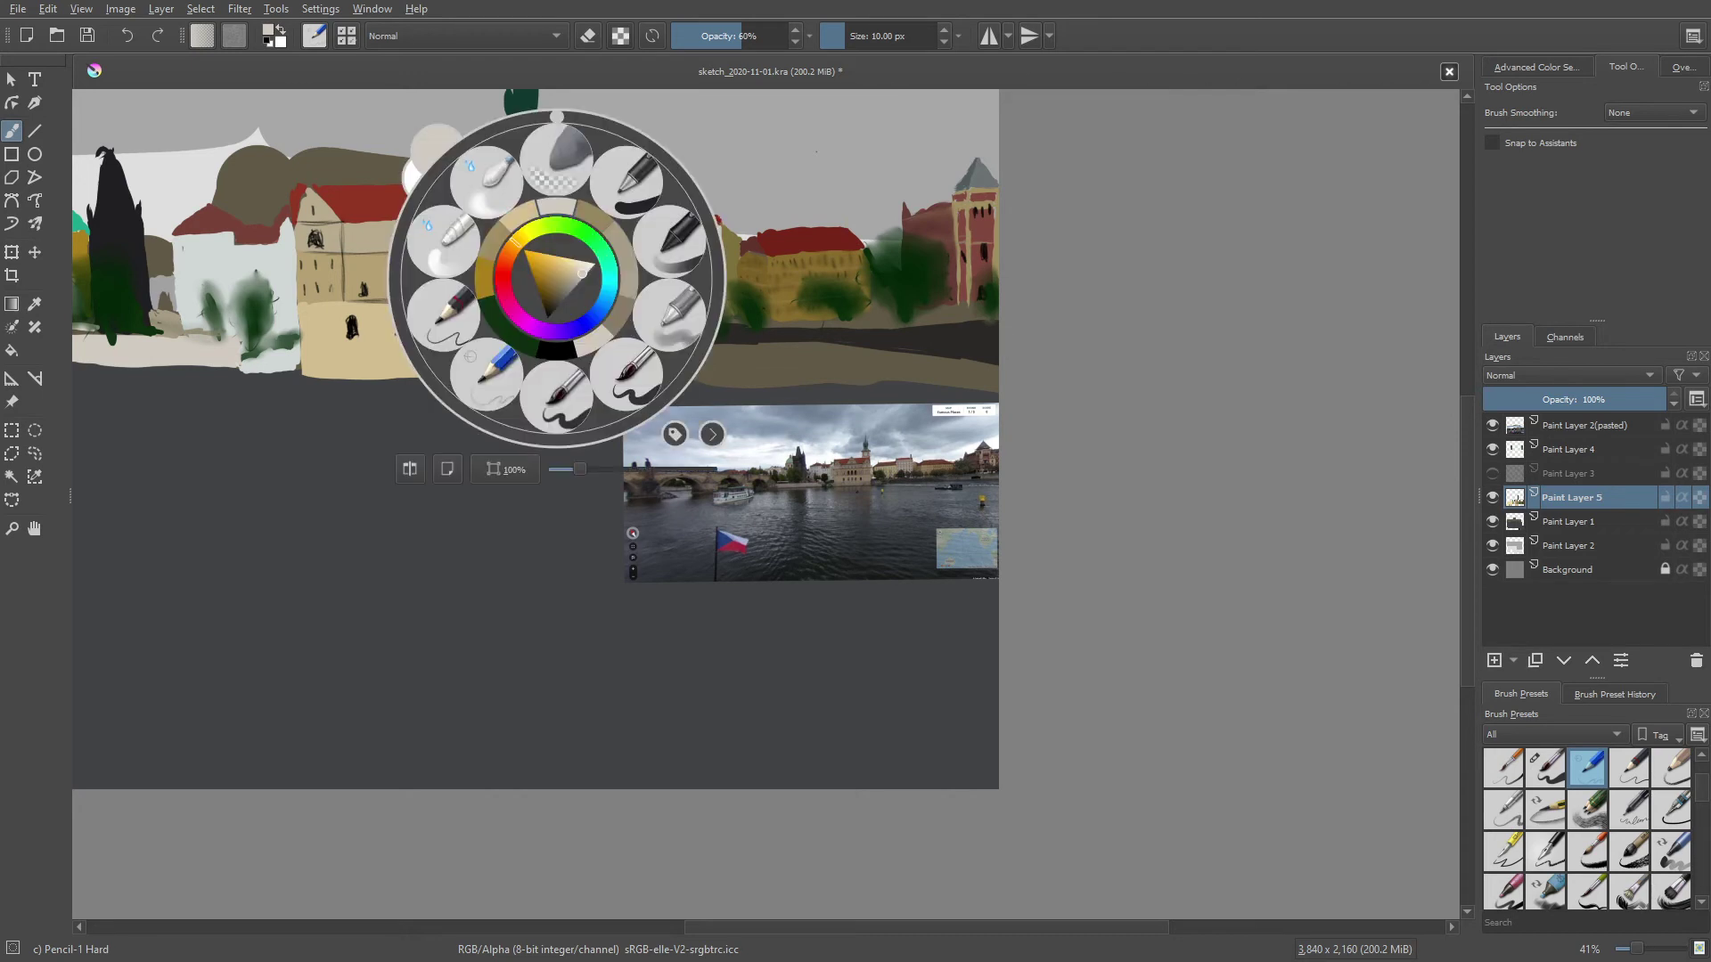
pyautogui.rightClick(520, 216)
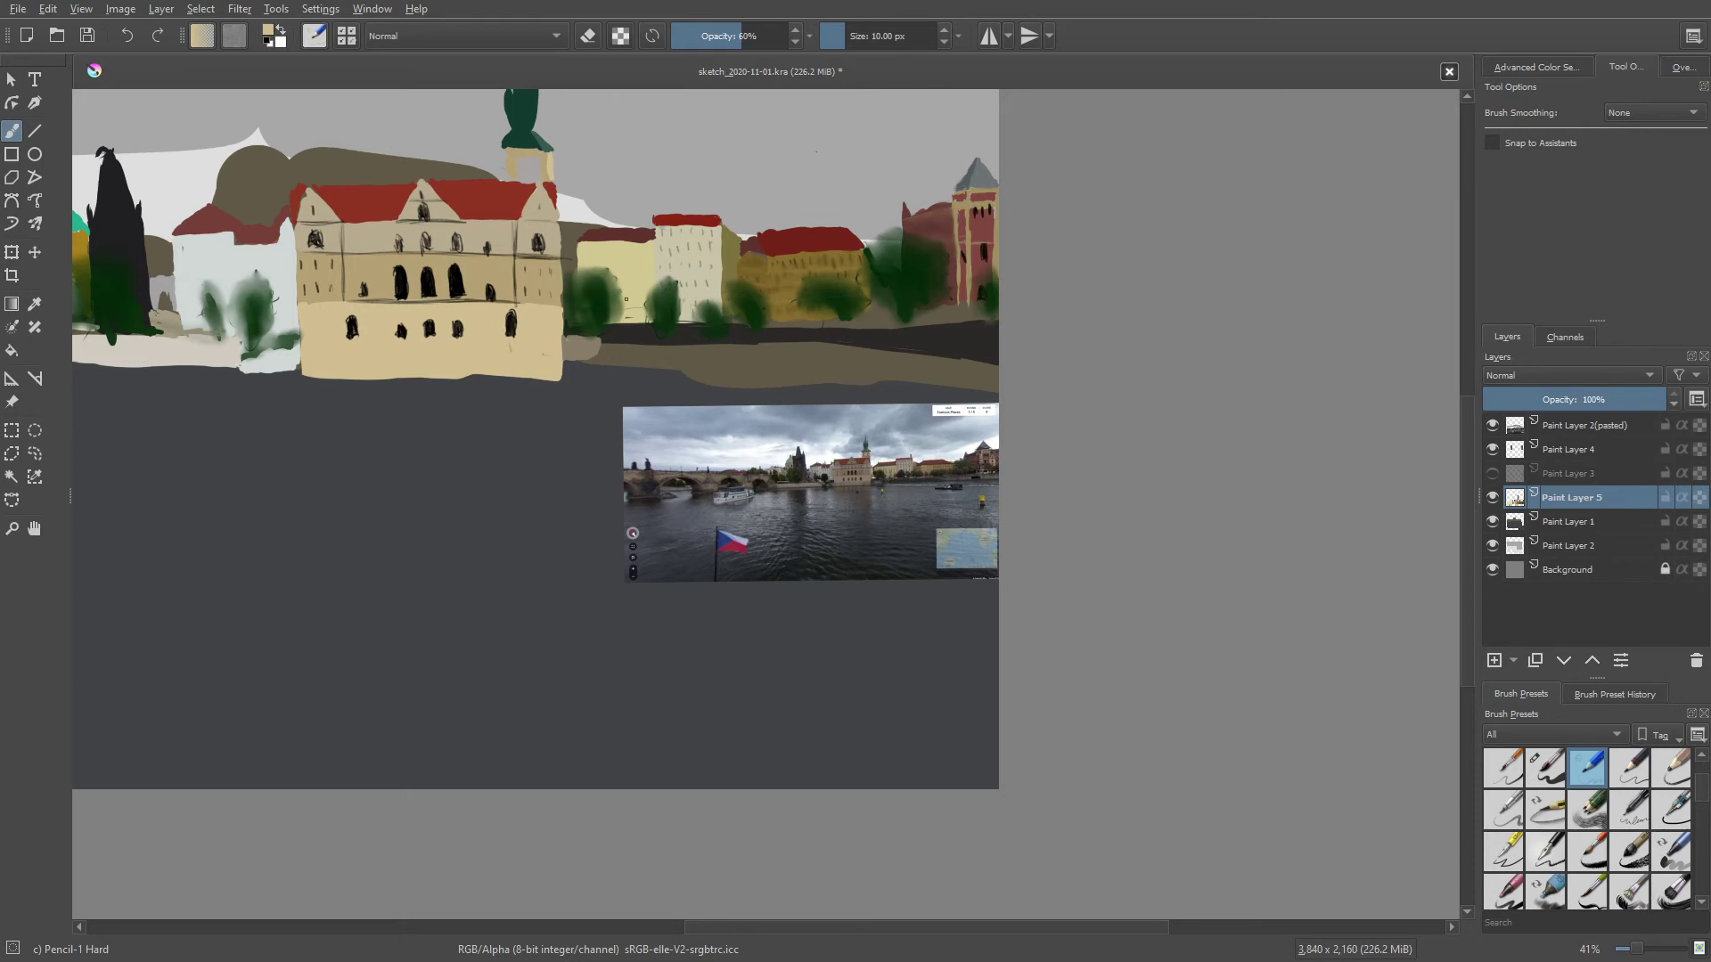
# Darken the pencil colour to a deeper grey, then a dark shade, for more details
pyautogui.rightClick(585, 287)
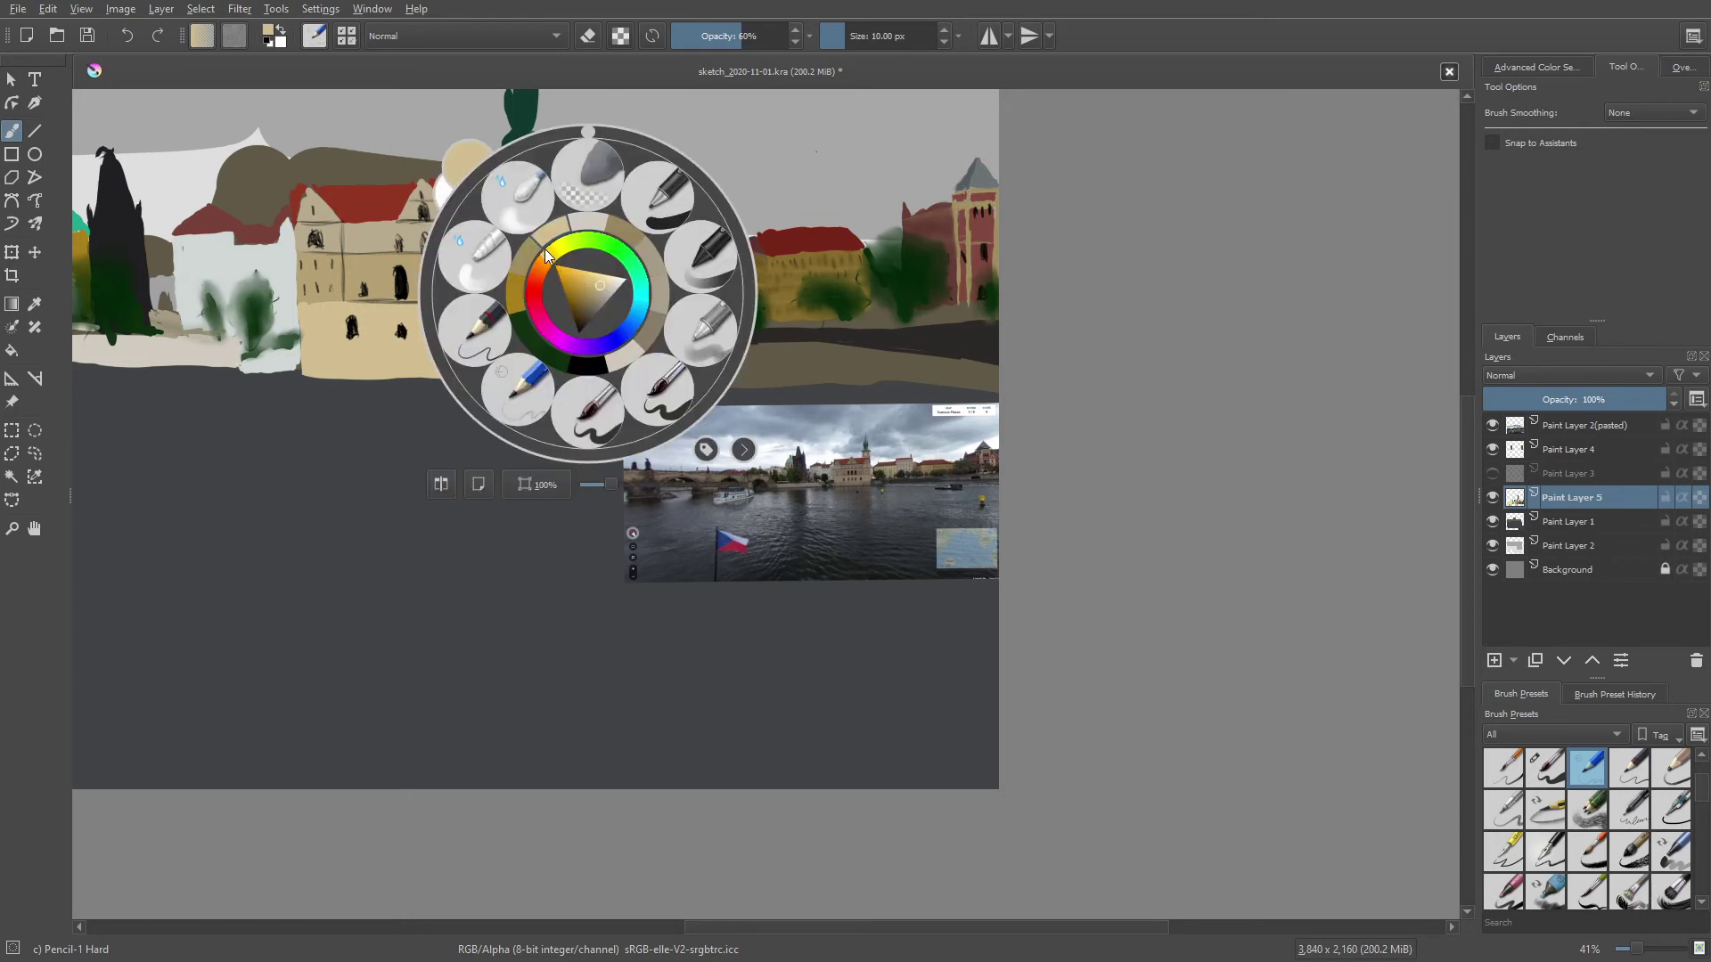
pyautogui.rightClick(582, 224)
pyautogui.rightClick(583, 278)
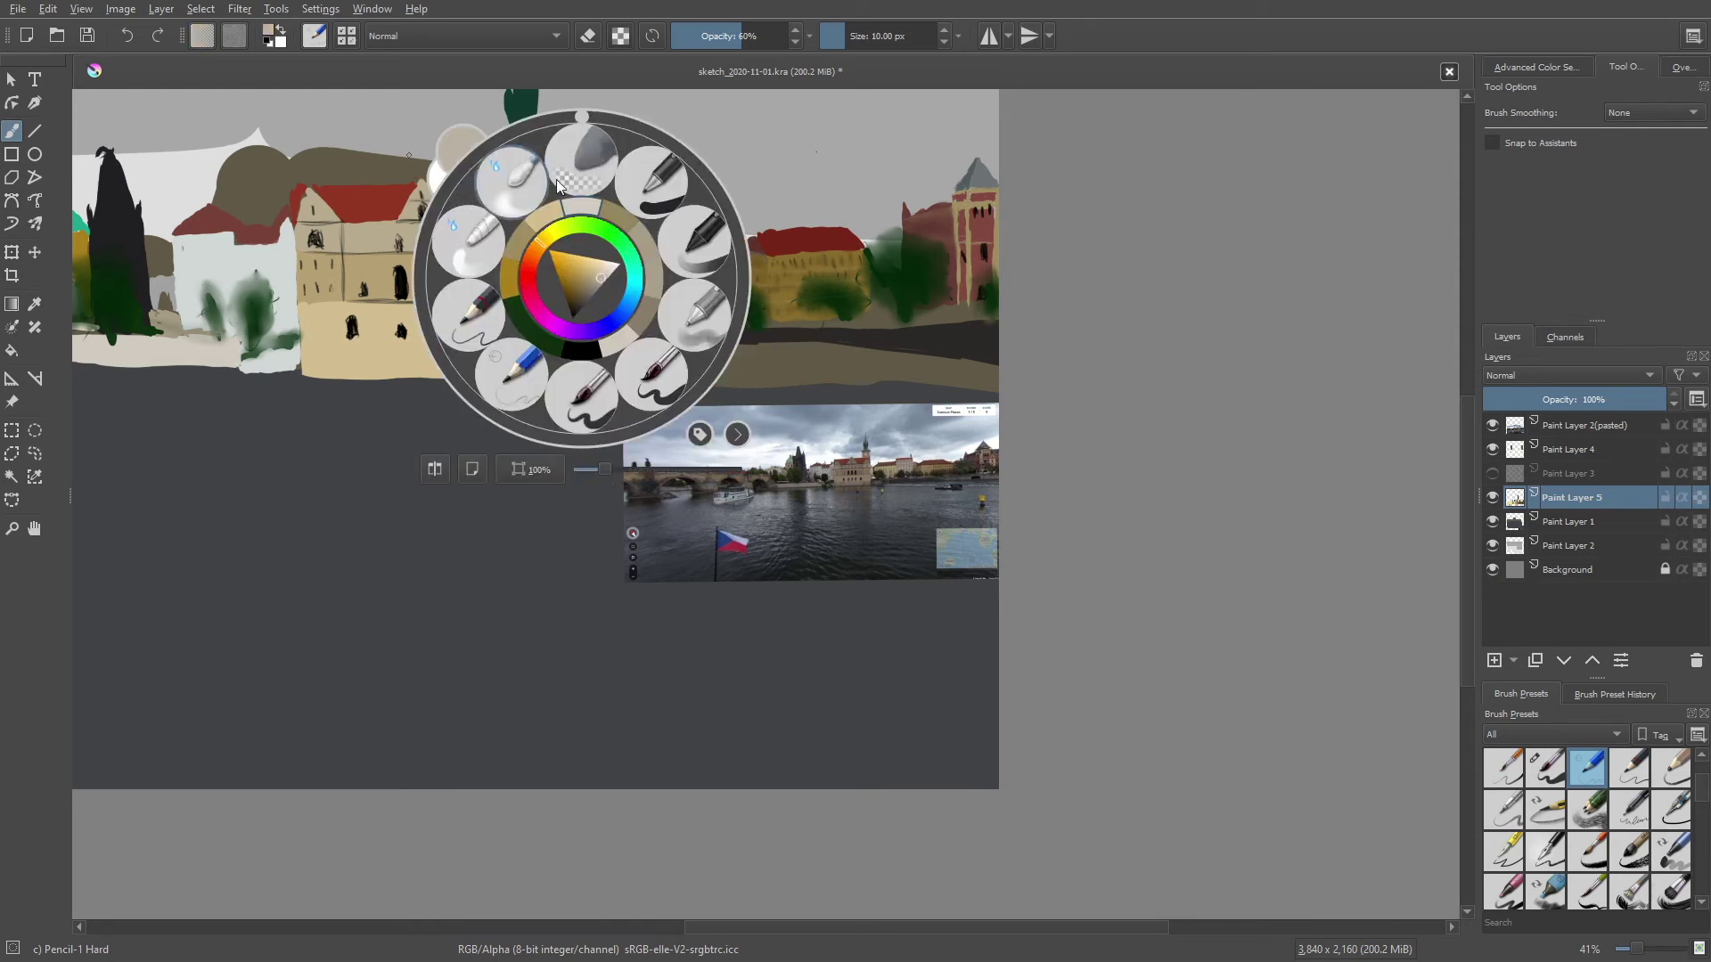
pyautogui.click(766, 249)
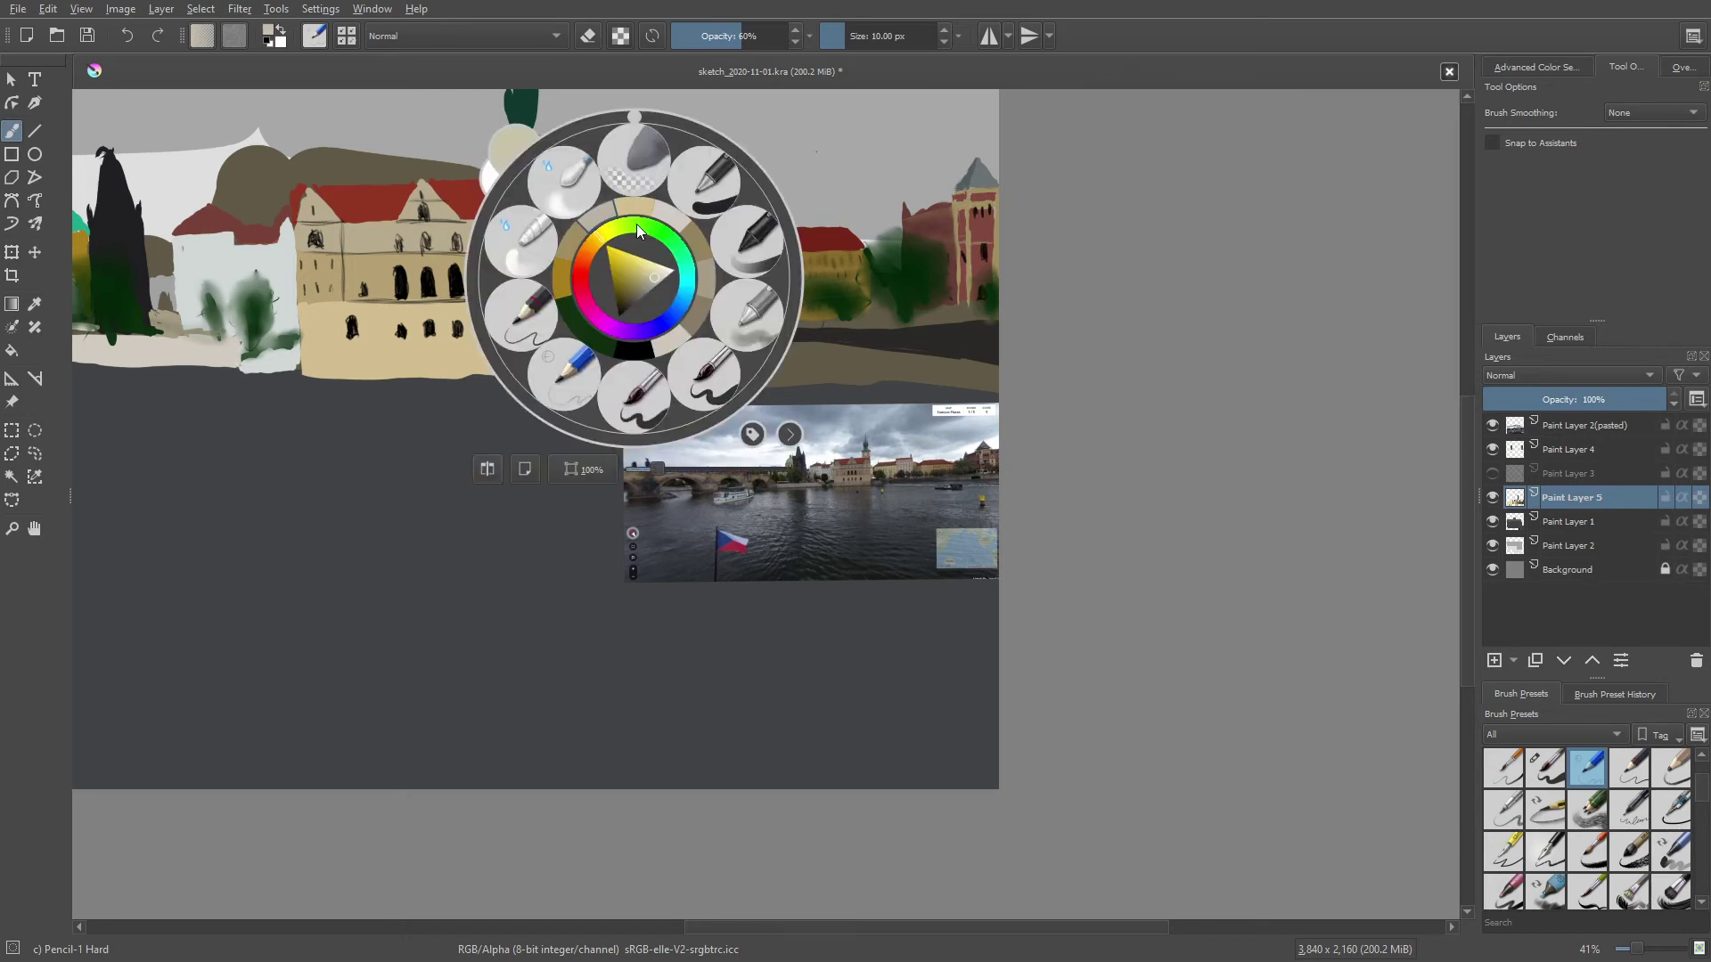
pyautogui.rightClick(633, 278)
pyautogui.moveTo(650, 283); pyautogui.dragTo(649, 291)
pyautogui.rightClick(683, 202)
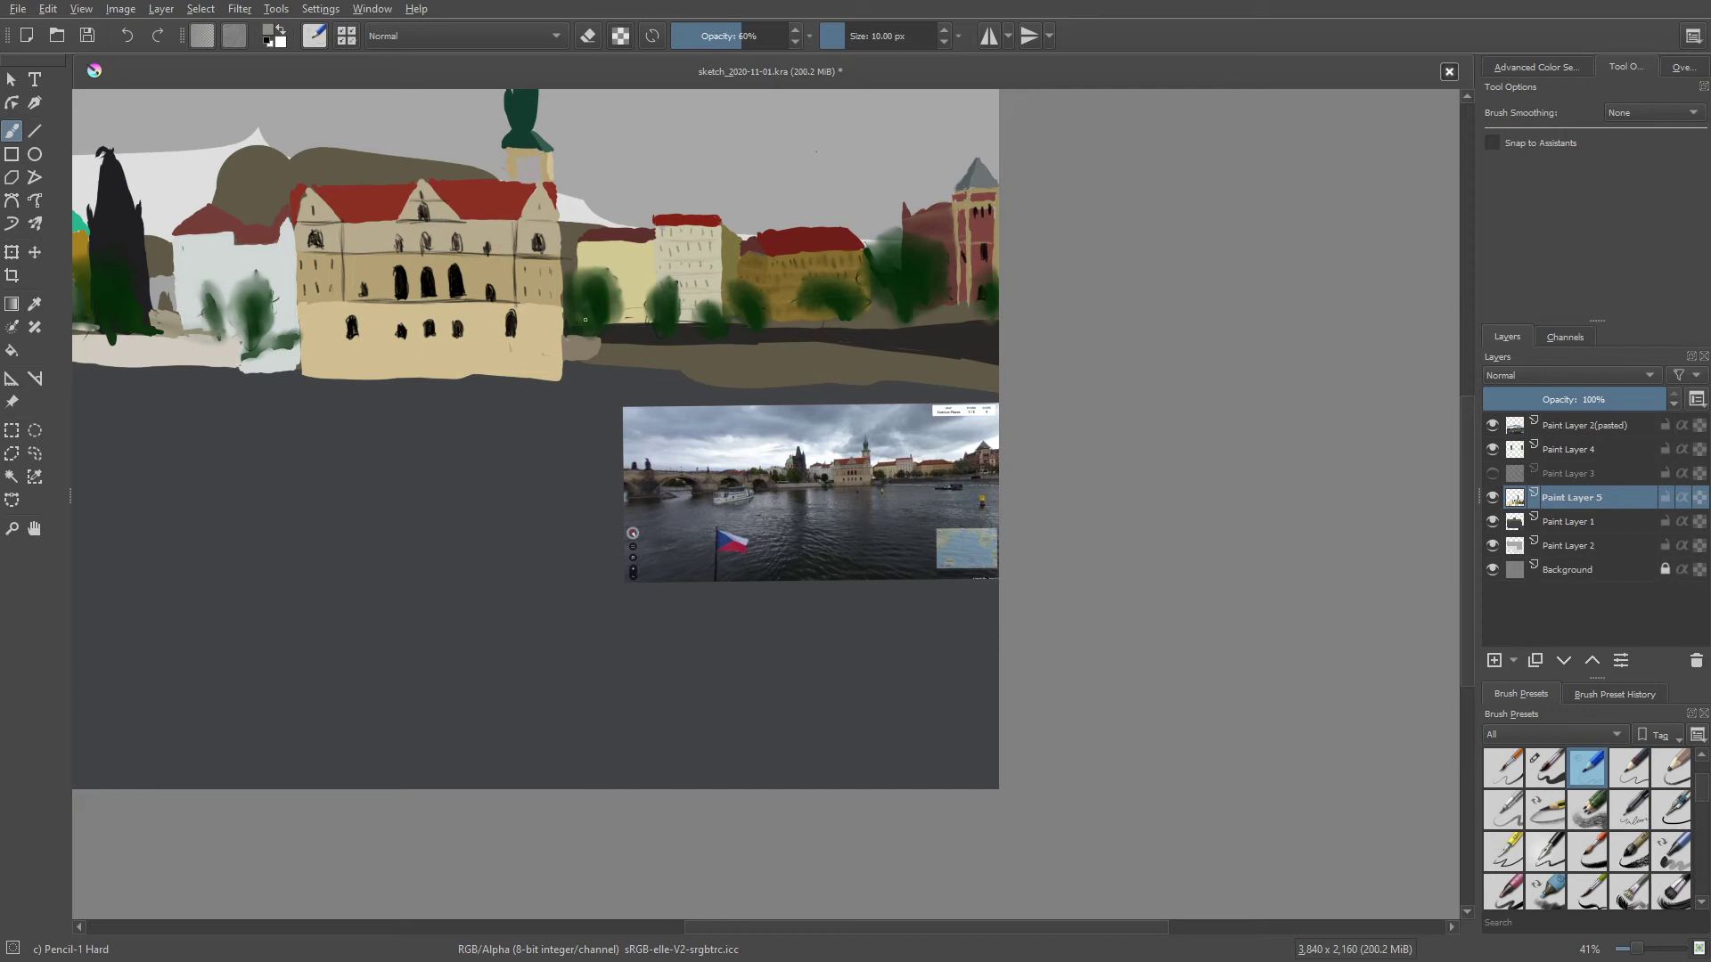
pyautogui.rightClick(584, 319)
pyautogui.click(575, 288)
# Soften the yellow building's facade with the 60 px Blender Blur brush
pyautogui.rightClick(537, 264)
pyautogui.click(469, 193)
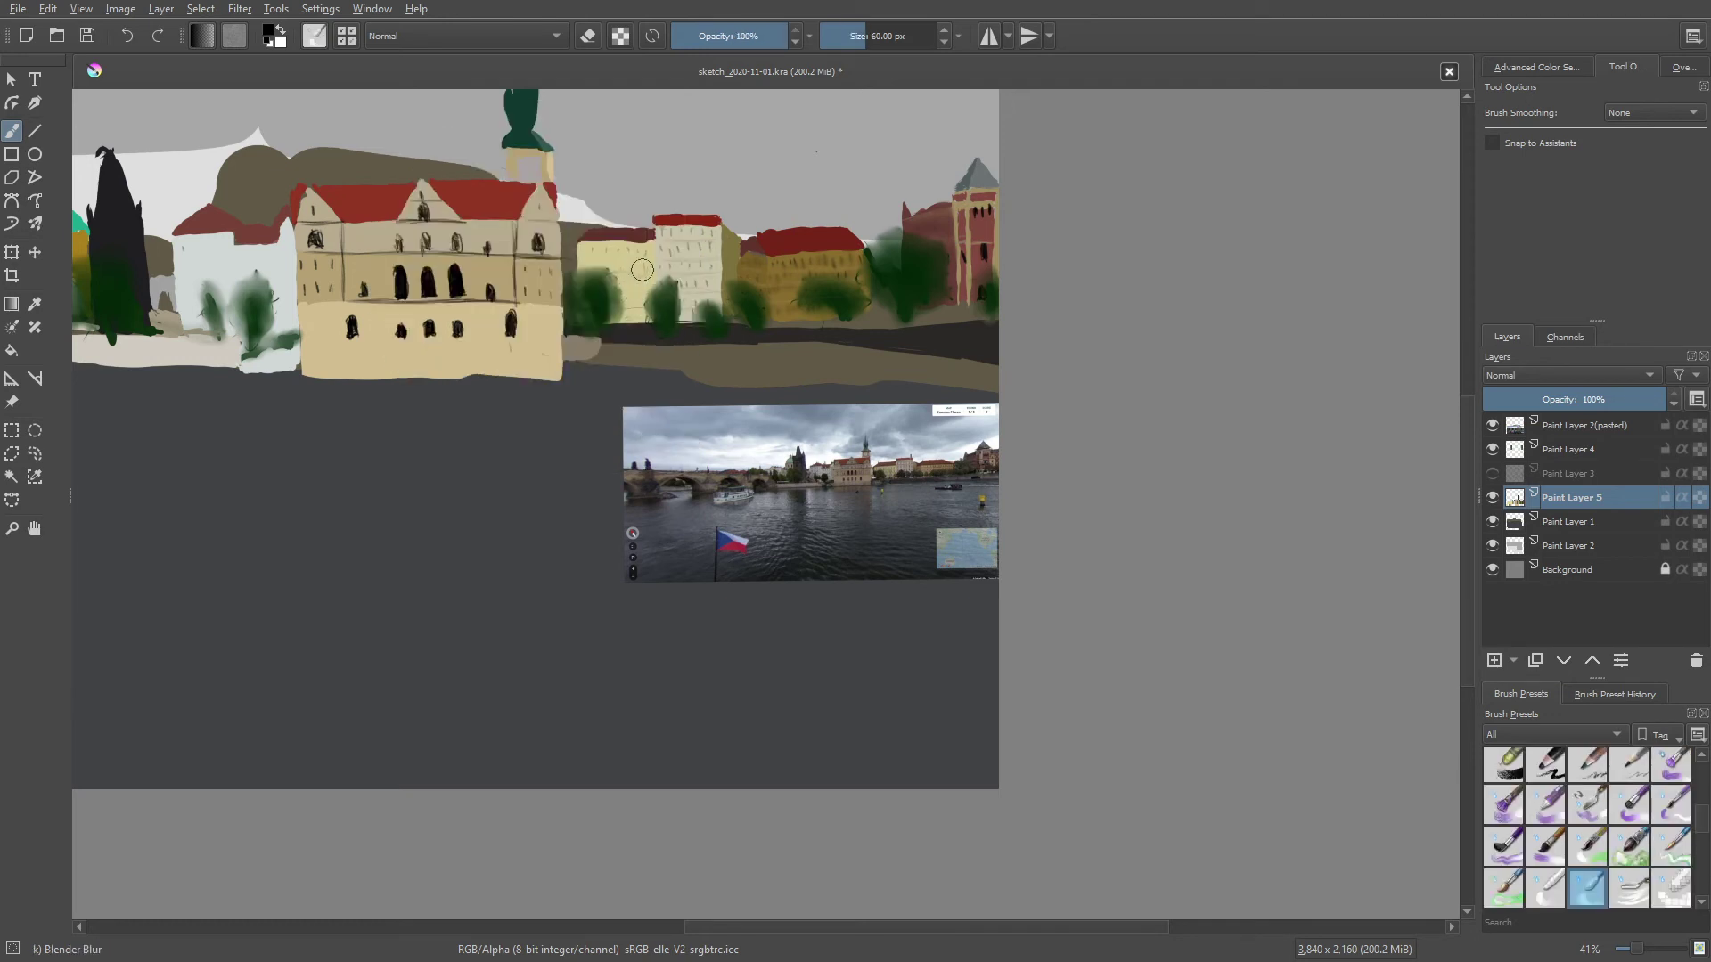
pyautogui.moveTo(642, 269); pyautogui.dragTo(615, 263)
# Pan the painting to centre the bridge and riverside buildings
pyautogui.rightClick(545, 269)
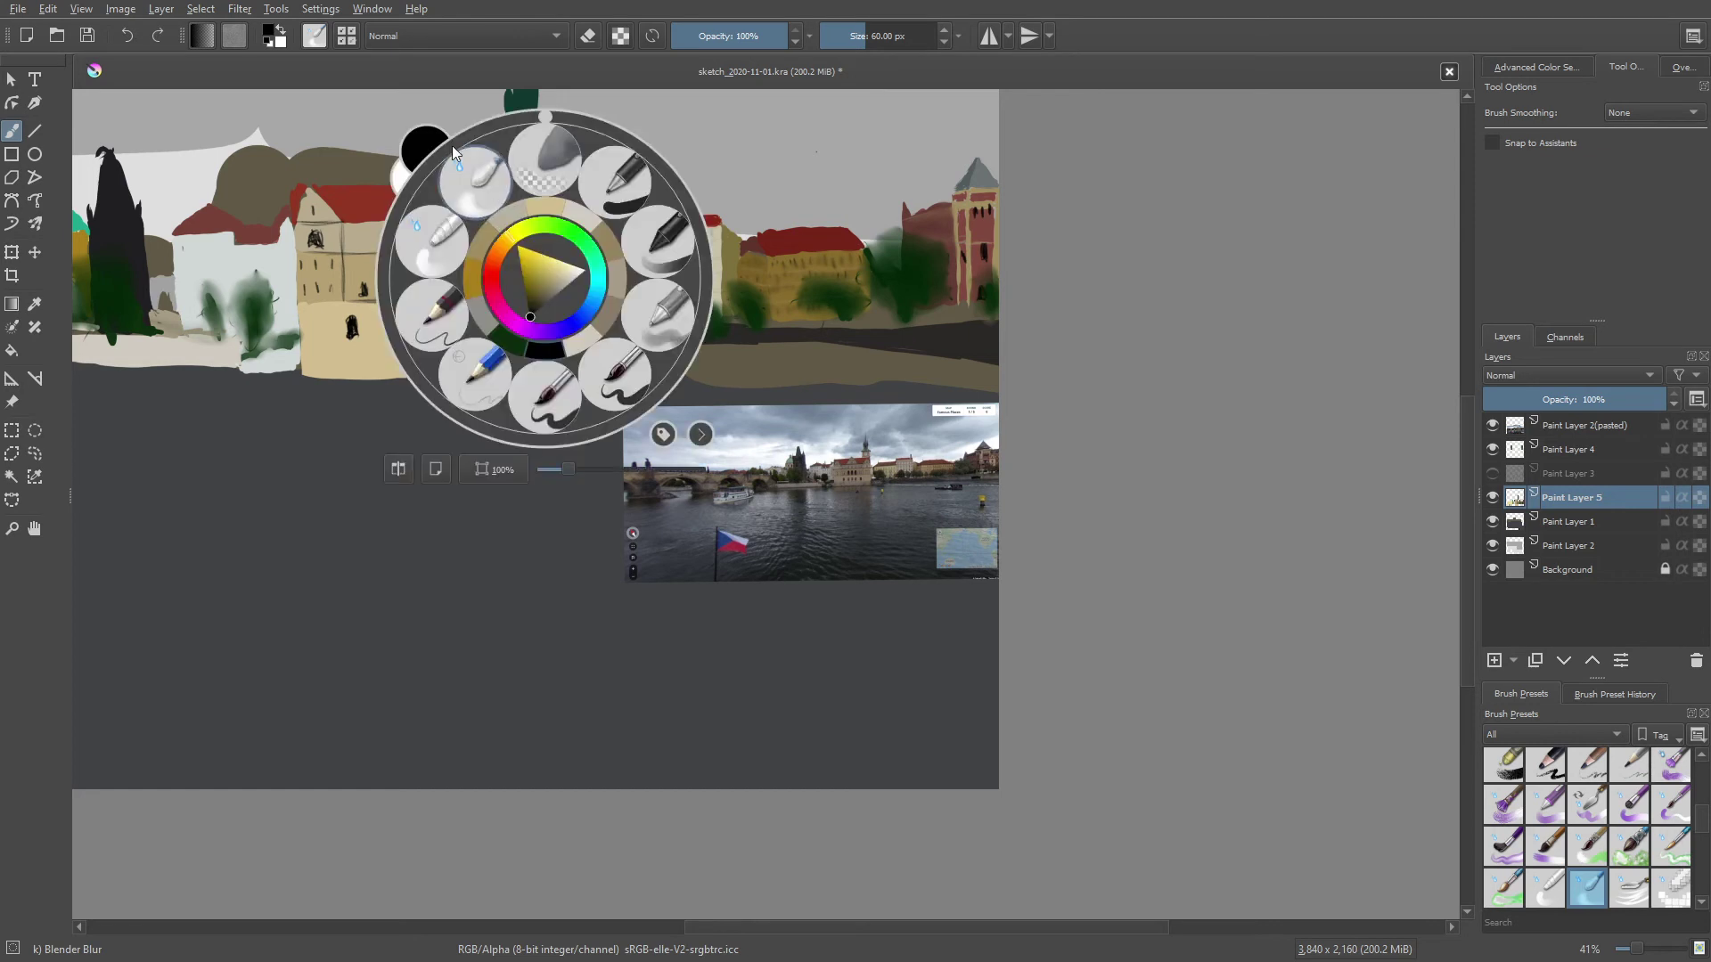
pyautogui.click(454, 153)
pyautogui.moveTo(456, 332)
pyautogui.mouseDown()
pyautogui.moveTo(618, 348)
pyautogui.moveTo(656, 400)
pyautogui.mouseUp()
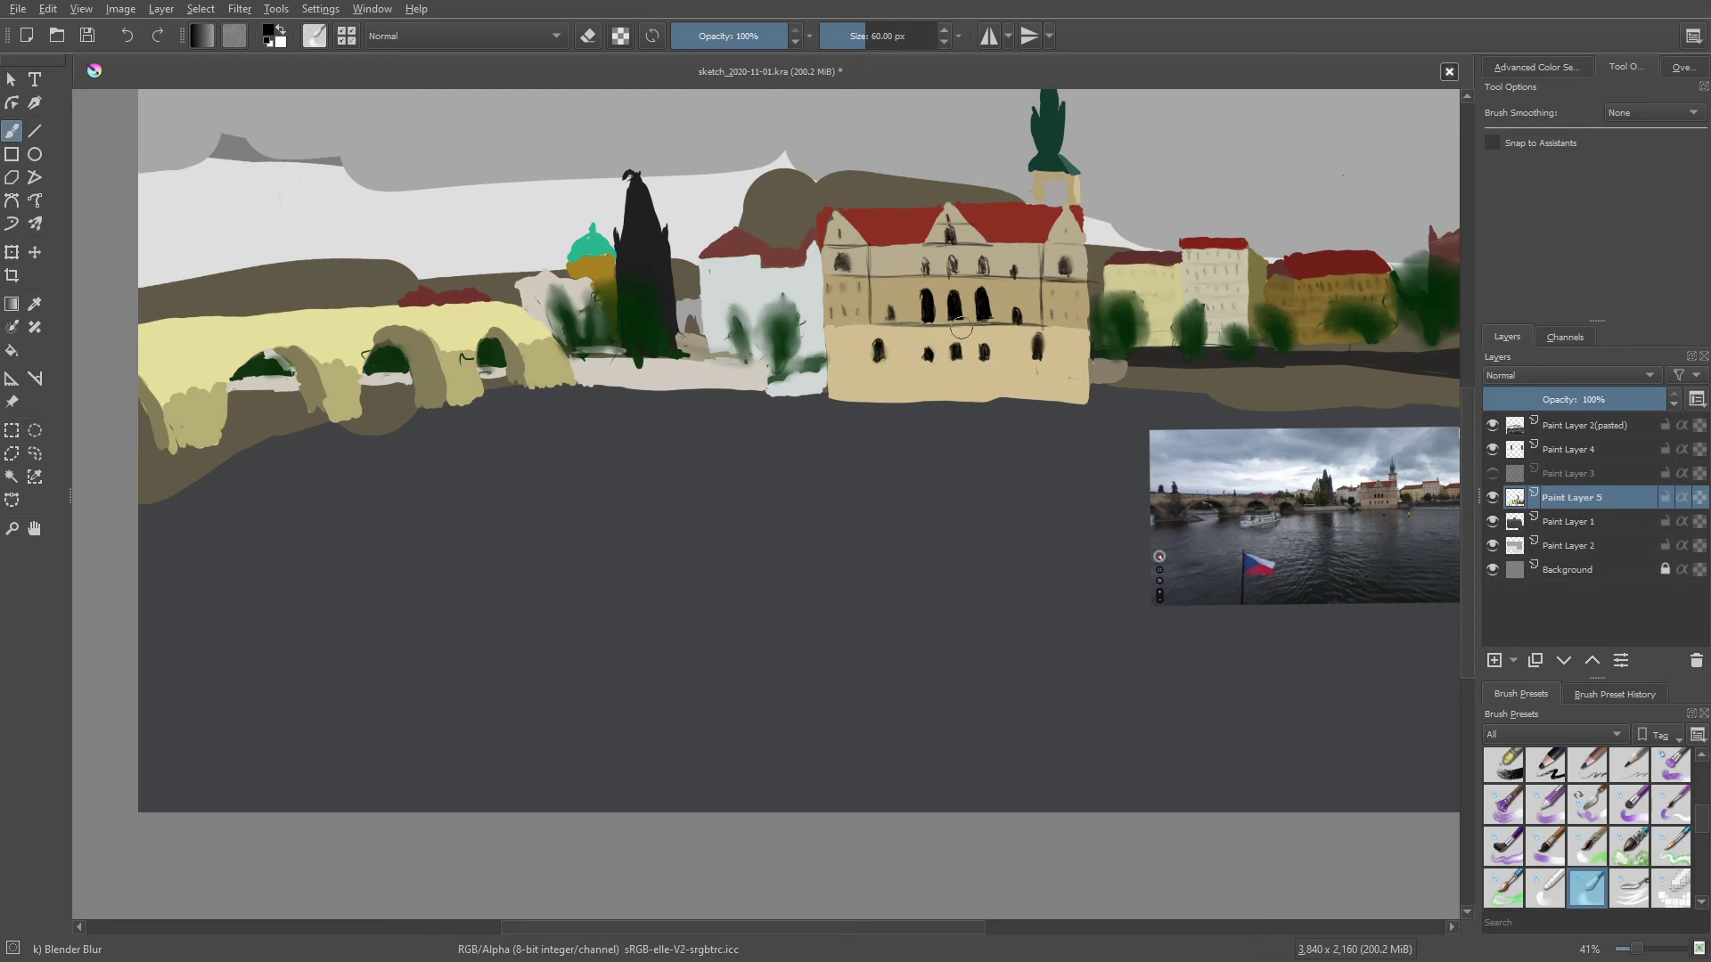
# Soften the upper row of windows and blend the dark green tree strokes into the base
pyautogui.moveTo(930, 273); pyautogui.dragTo(993, 261)
pyautogui.moveTo(676, 312); pyautogui.dragTo(682, 337)
pyautogui.rightClick(666, 385)
pyautogui.click(576, 474)
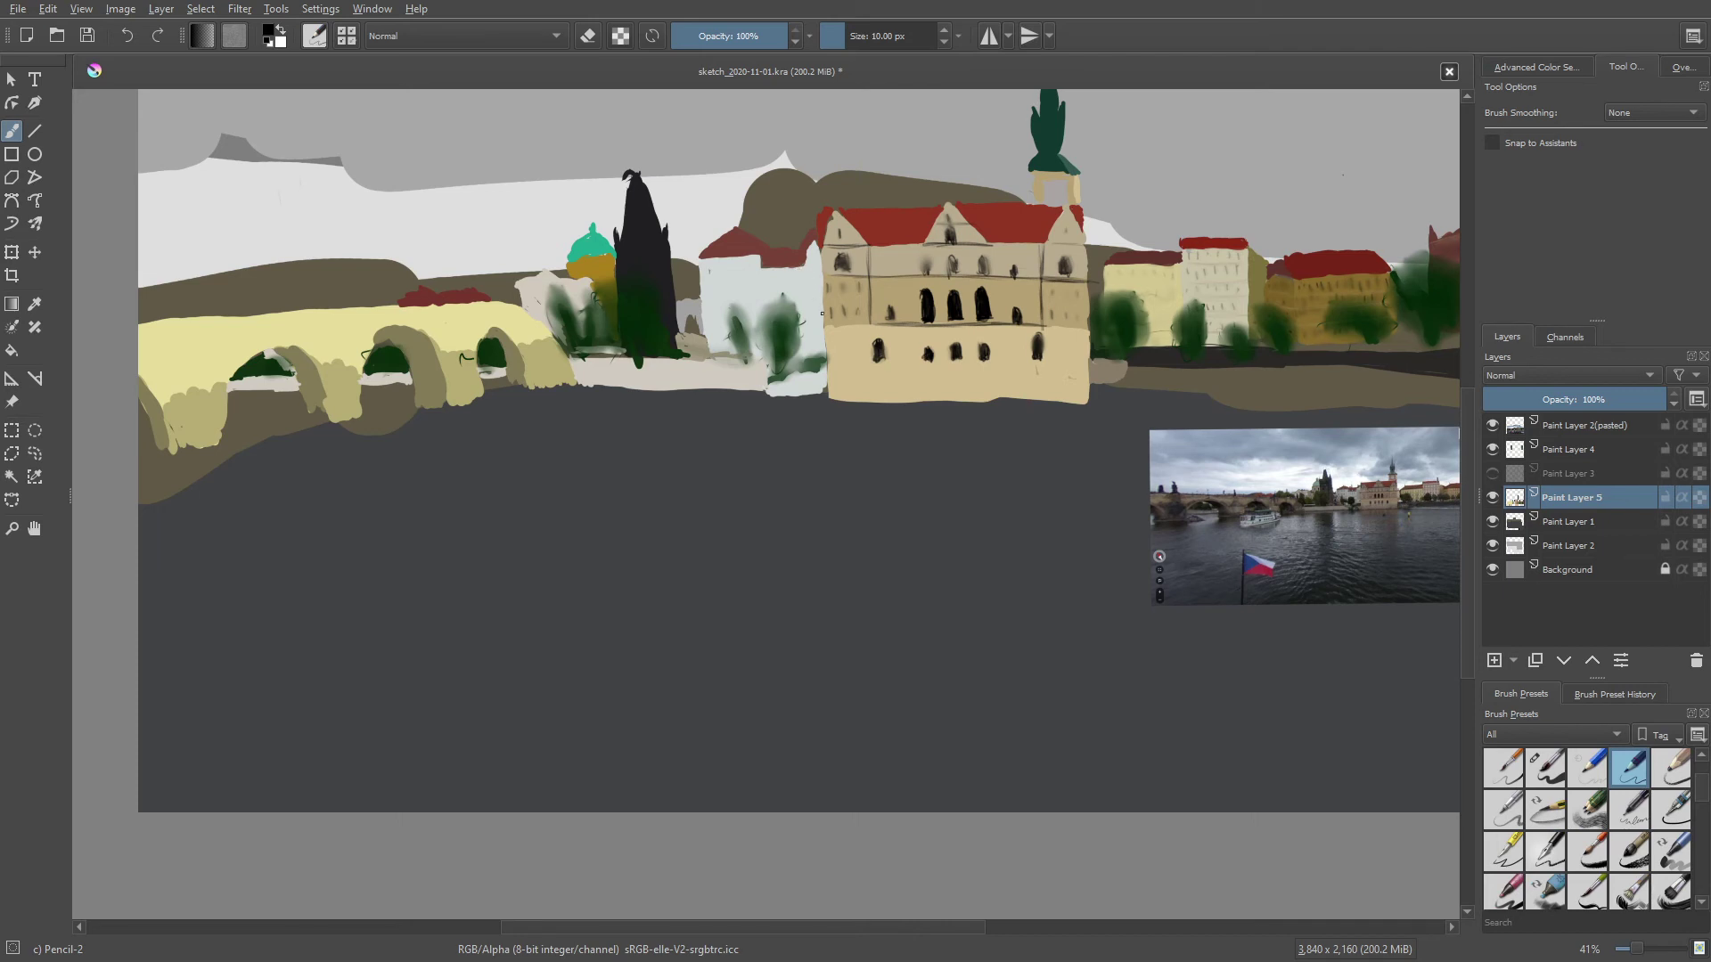
# Paint light strokes along the white building's roof and right edge with the 40 px Basic-5 Size brush
pyautogui.rightClick(760, 283)
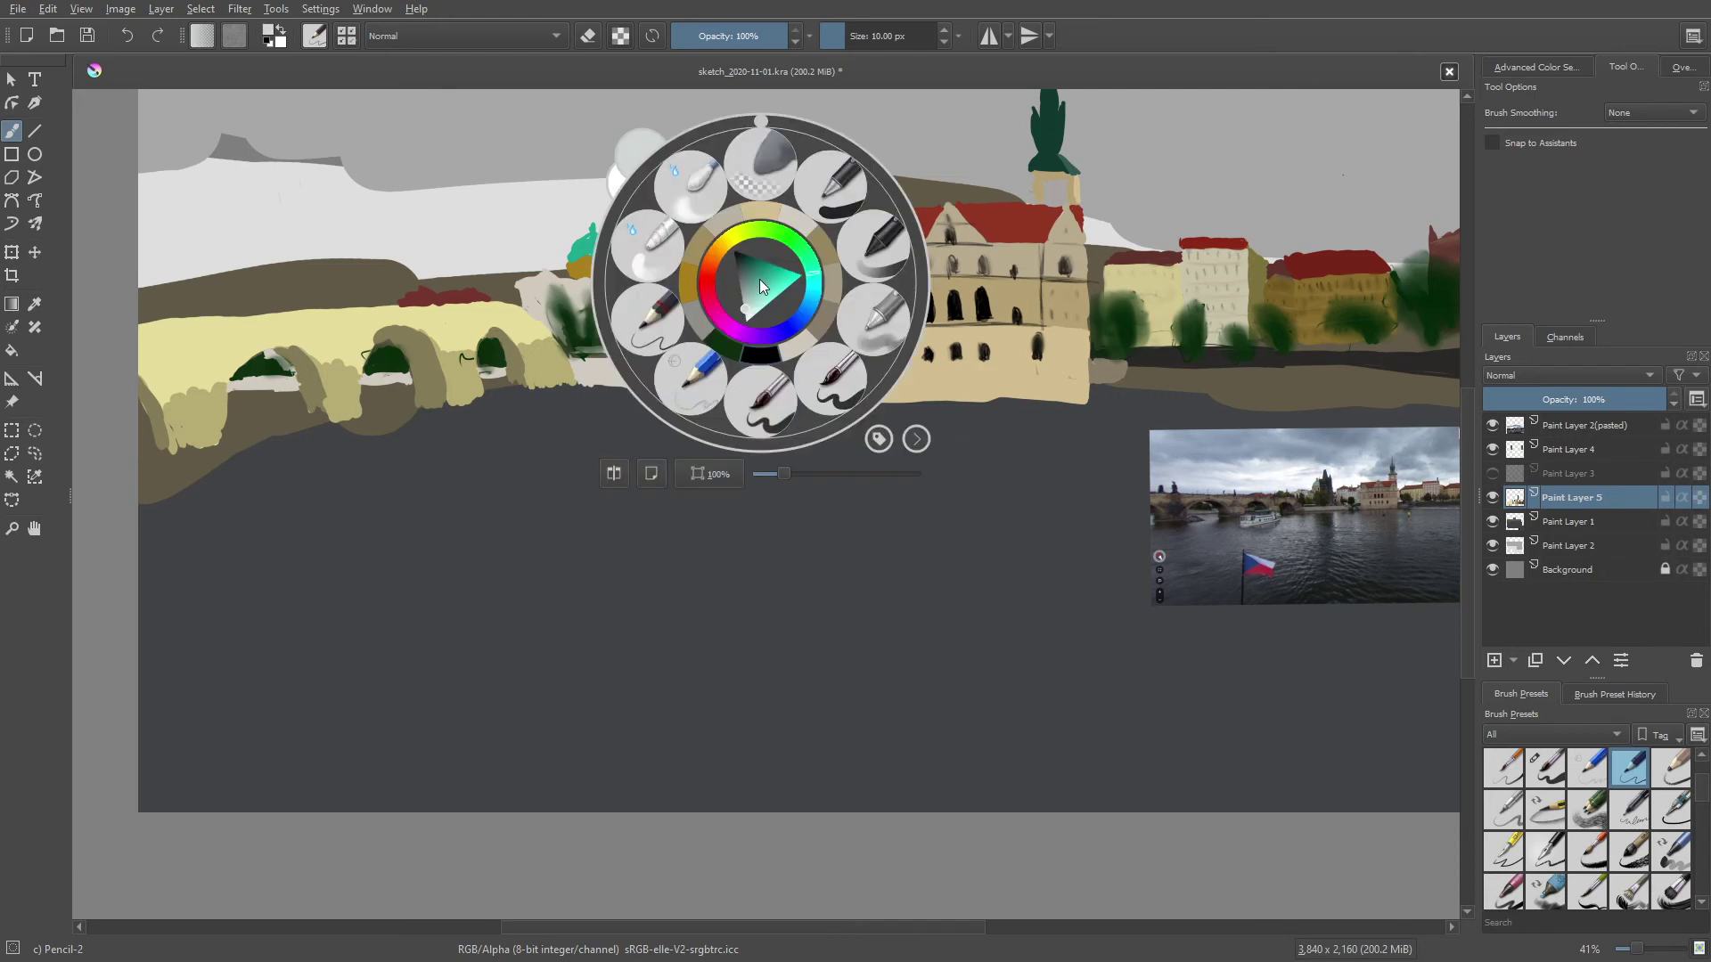
pyautogui.click(827, 390)
pyautogui.rightClick(827, 390)
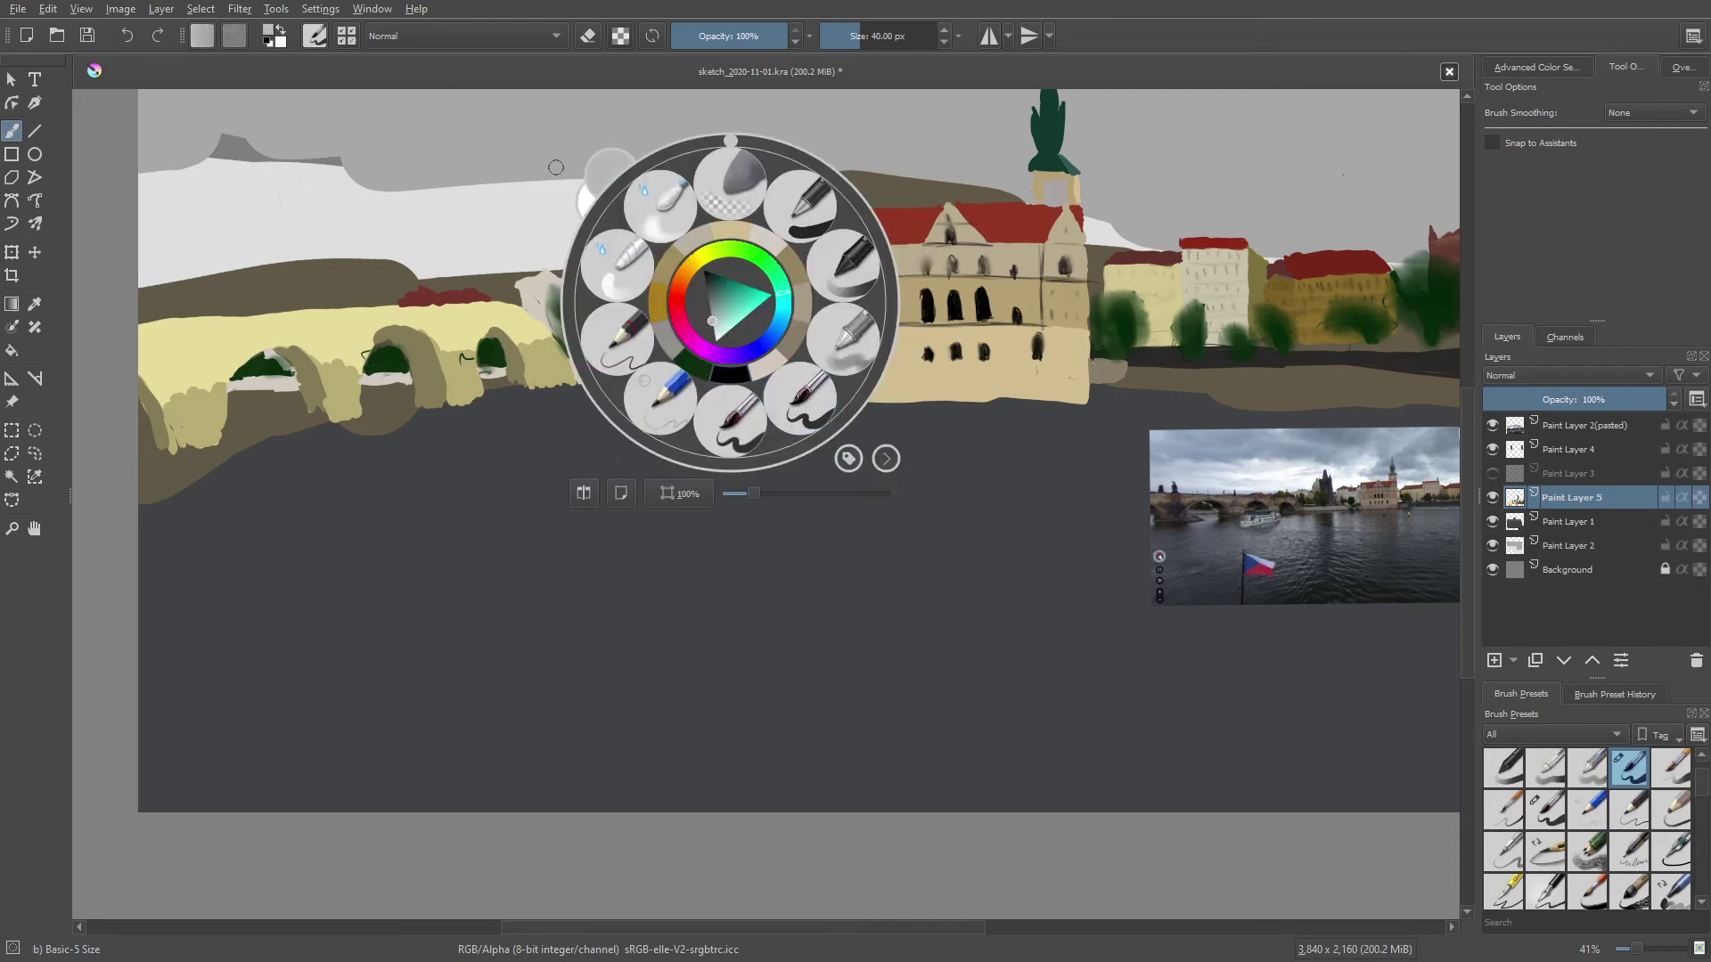
pyautogui.rightClick(798, 273)
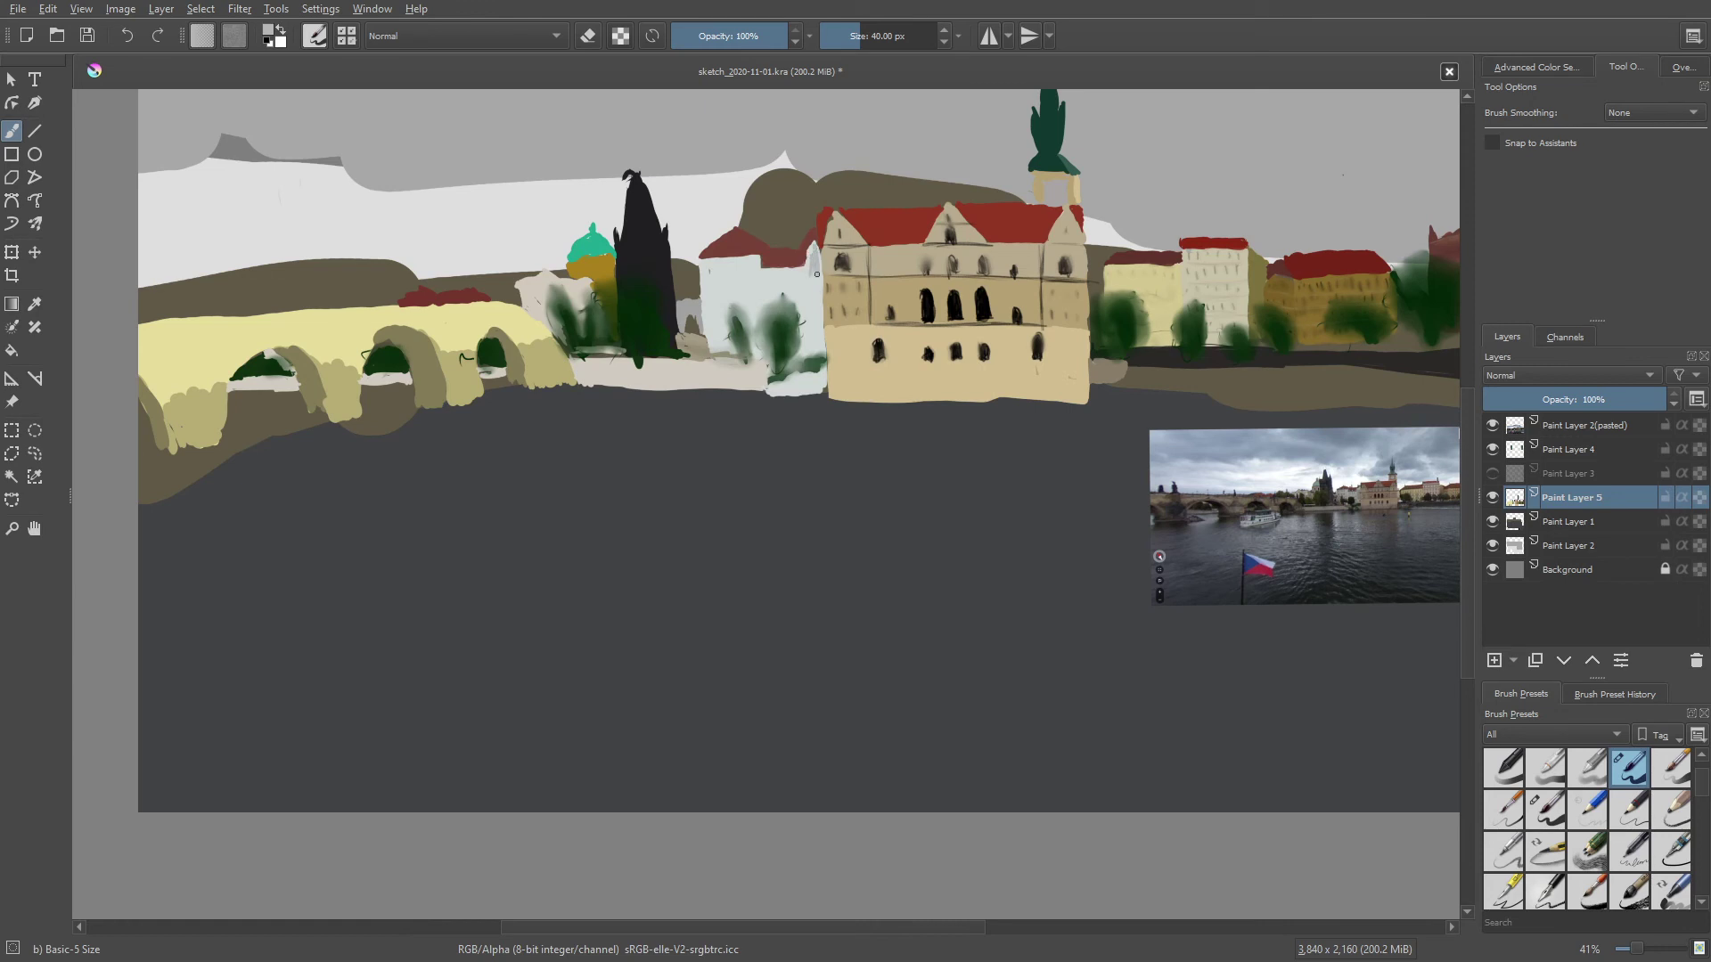
pyautogui.moveTo(813, 254); pyautogui.dragTo(817, 303)
pyautogui.moveTo(815, 339); pyautogui.dragTo(811, 256)
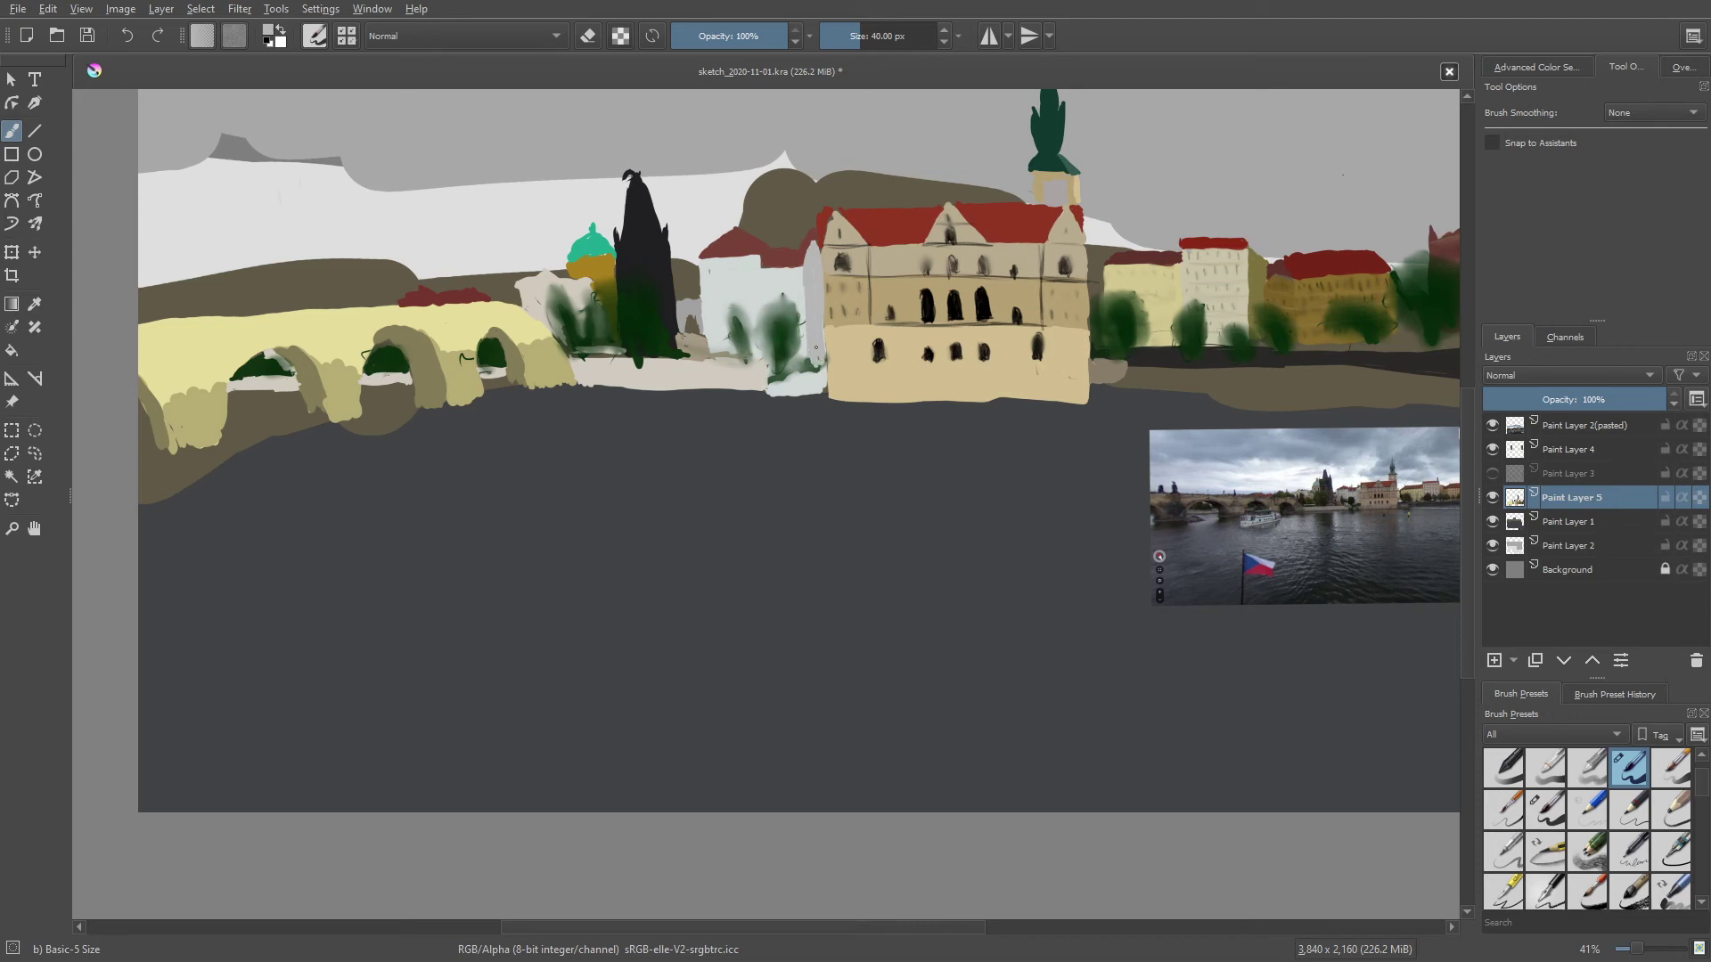
# Pick dark green and smear the green blob beside the trees with Blender Blur
pyautogui.rightClick(743, 319)
pyautogui.click(574, 189)
pyautogui.keyDown('ctrl'); pyautogui.click(790, 347); pyautogui.keyUp('ctrl')
pyautogui.rightClick(806, 348)
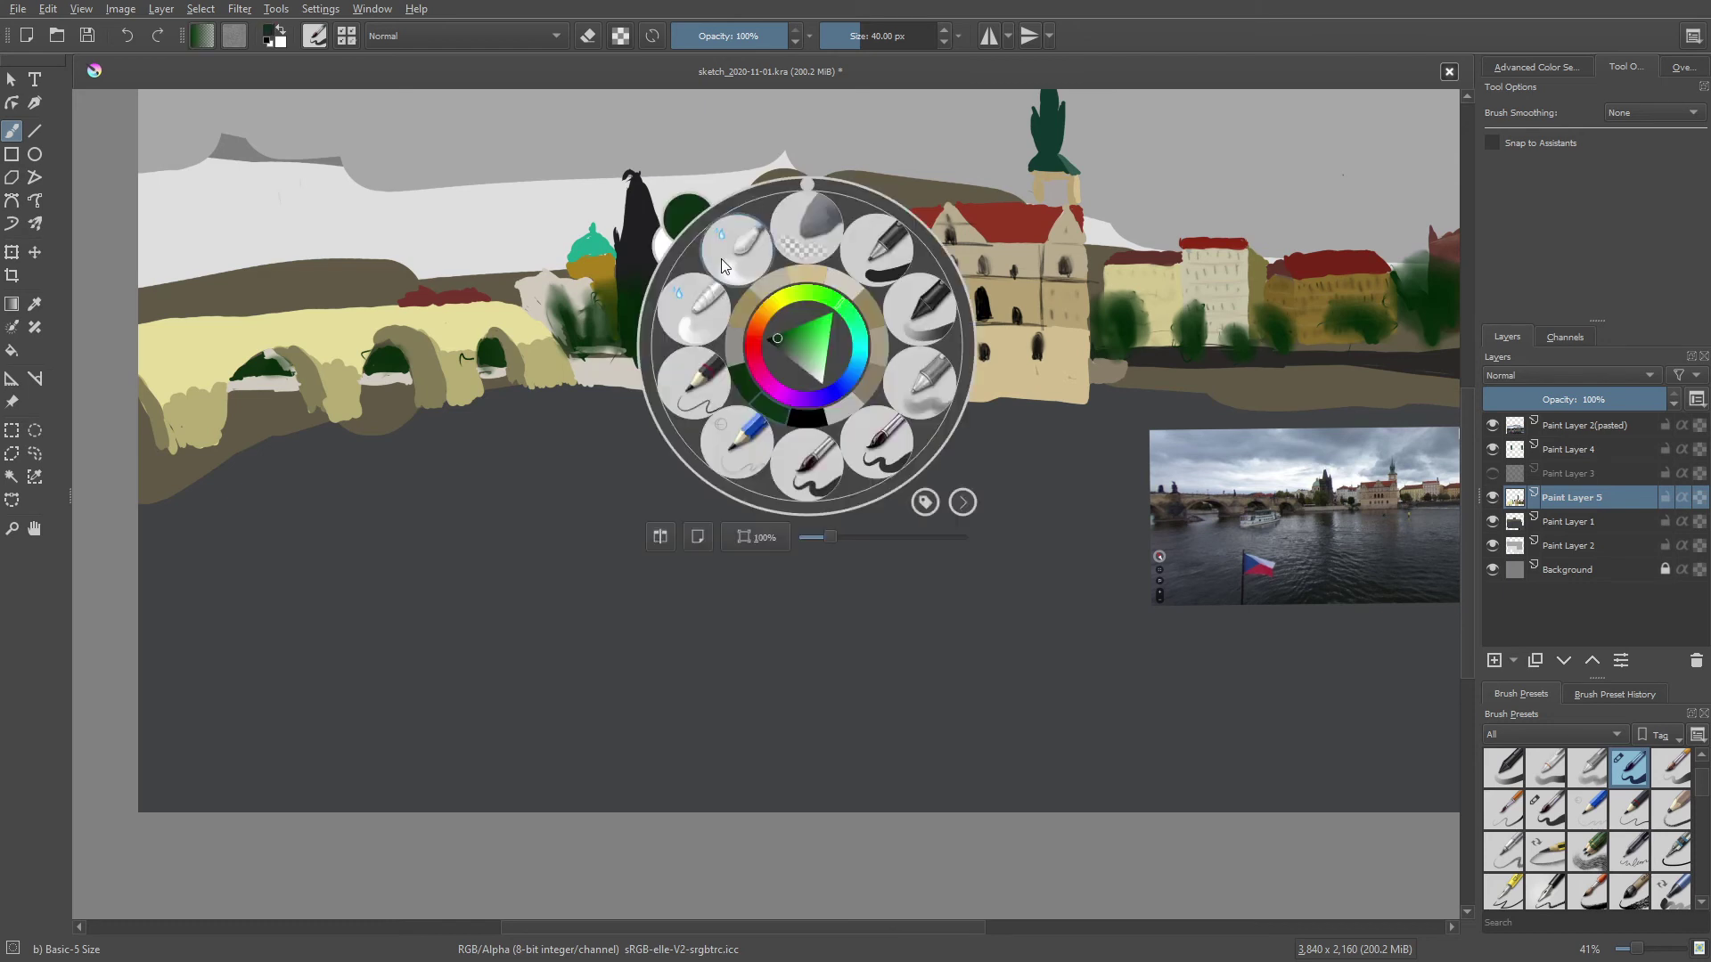
pyautogui.click(724, 303)
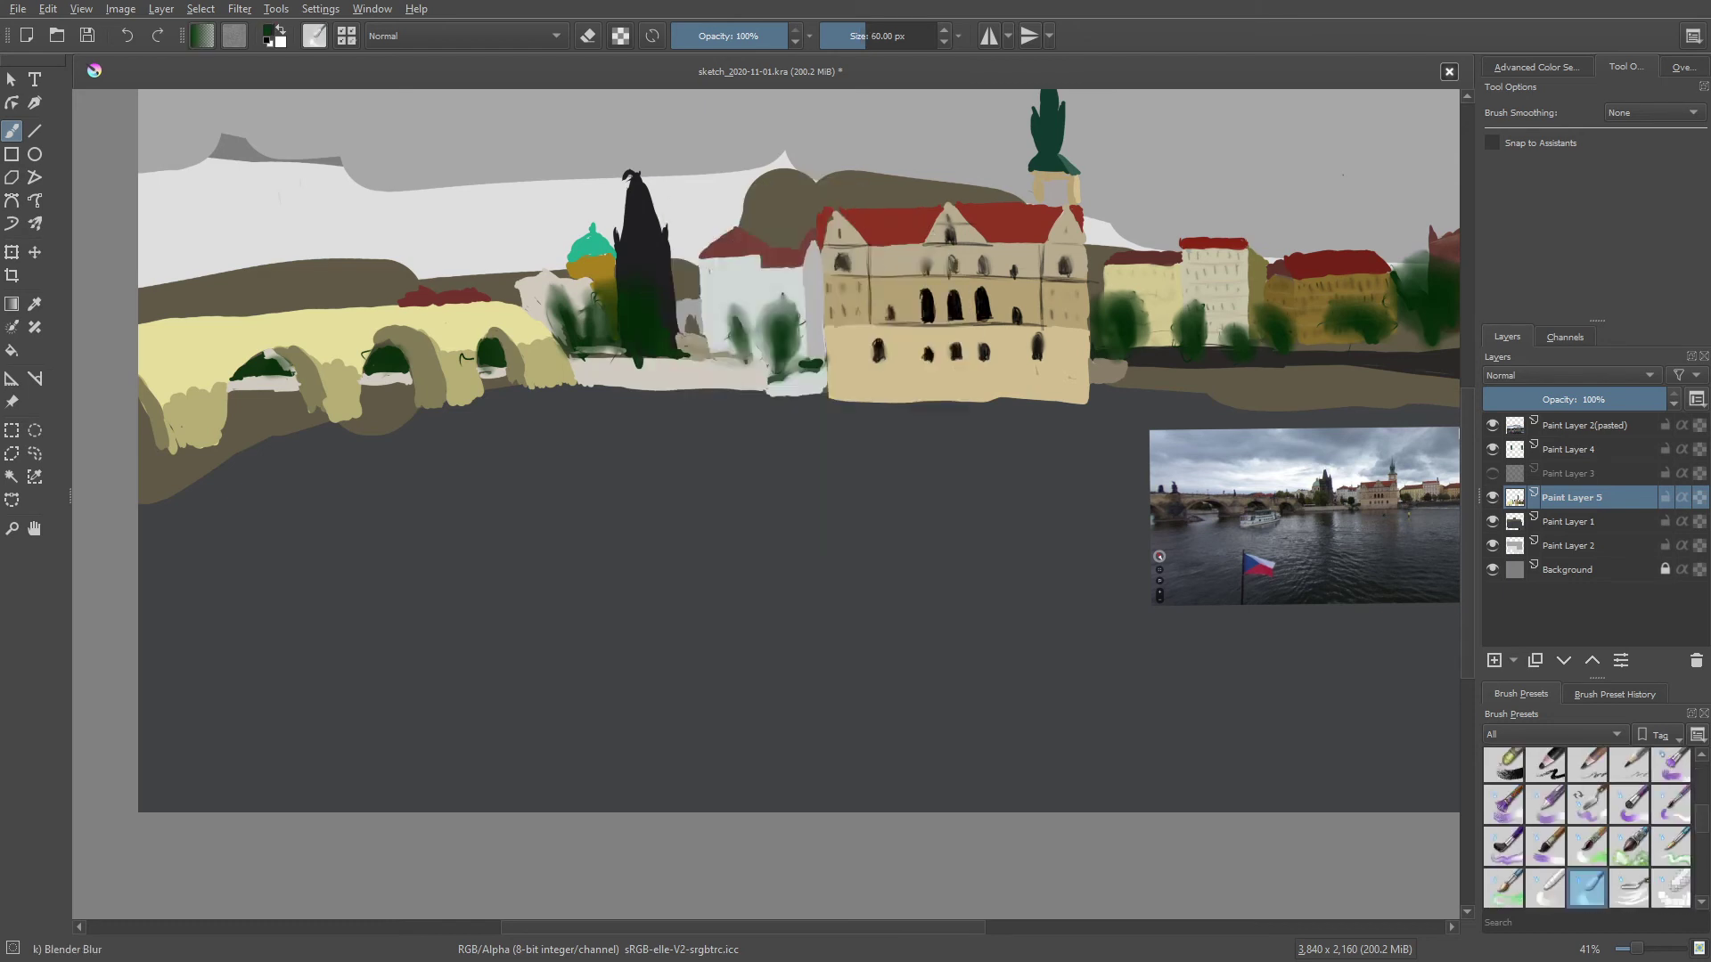
pyautogui.rightClick(733, 318)
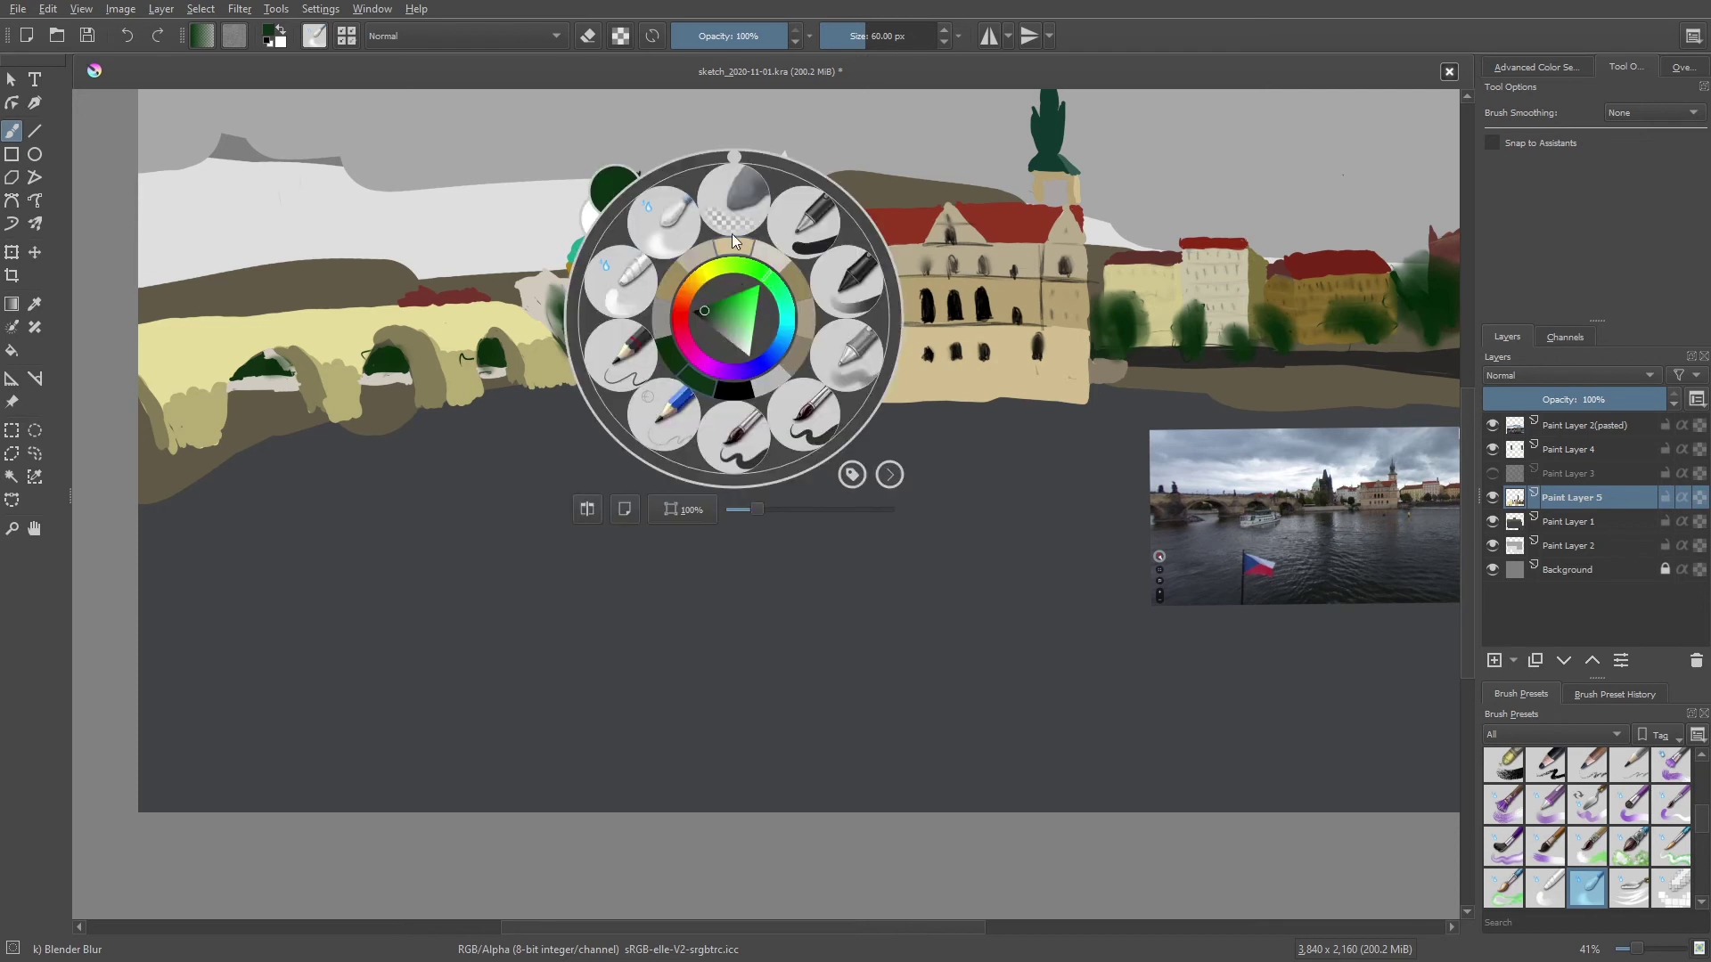
pyautogui.moveTo(811, 366); pyautogui.dragTo(799, 375)
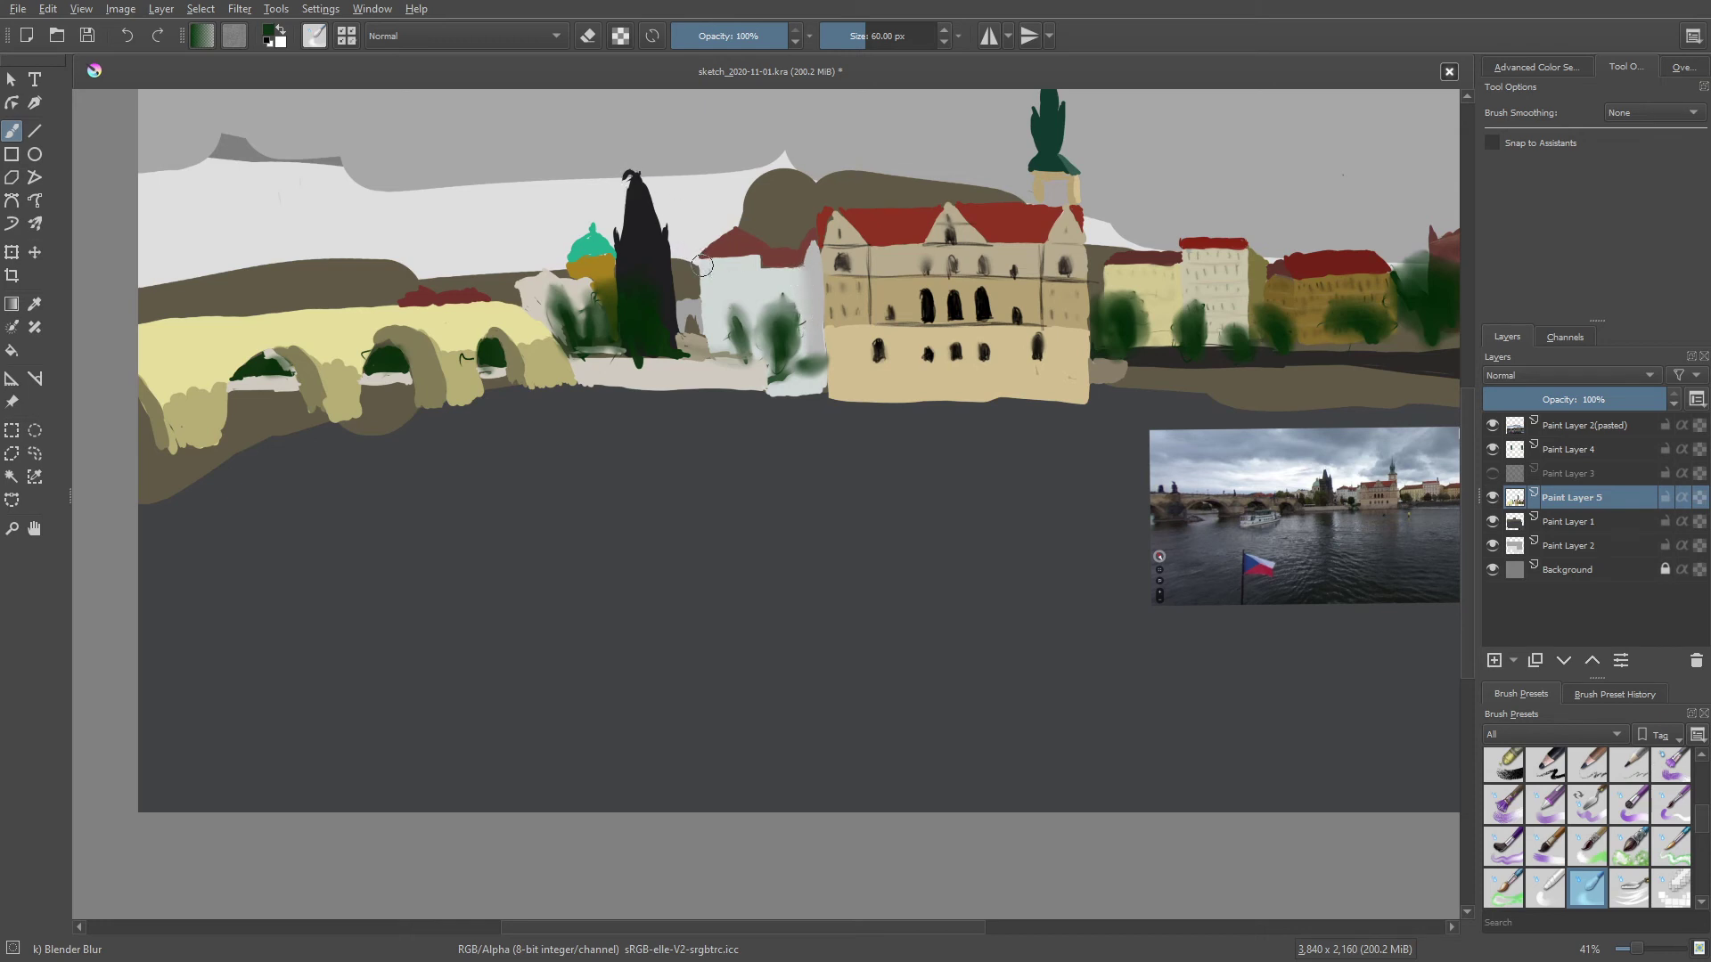
# Repaint the pale building facade in pale beige-grey with the 40 px Basic-5 Size brush
pyautogui.rightClick(702, 265)
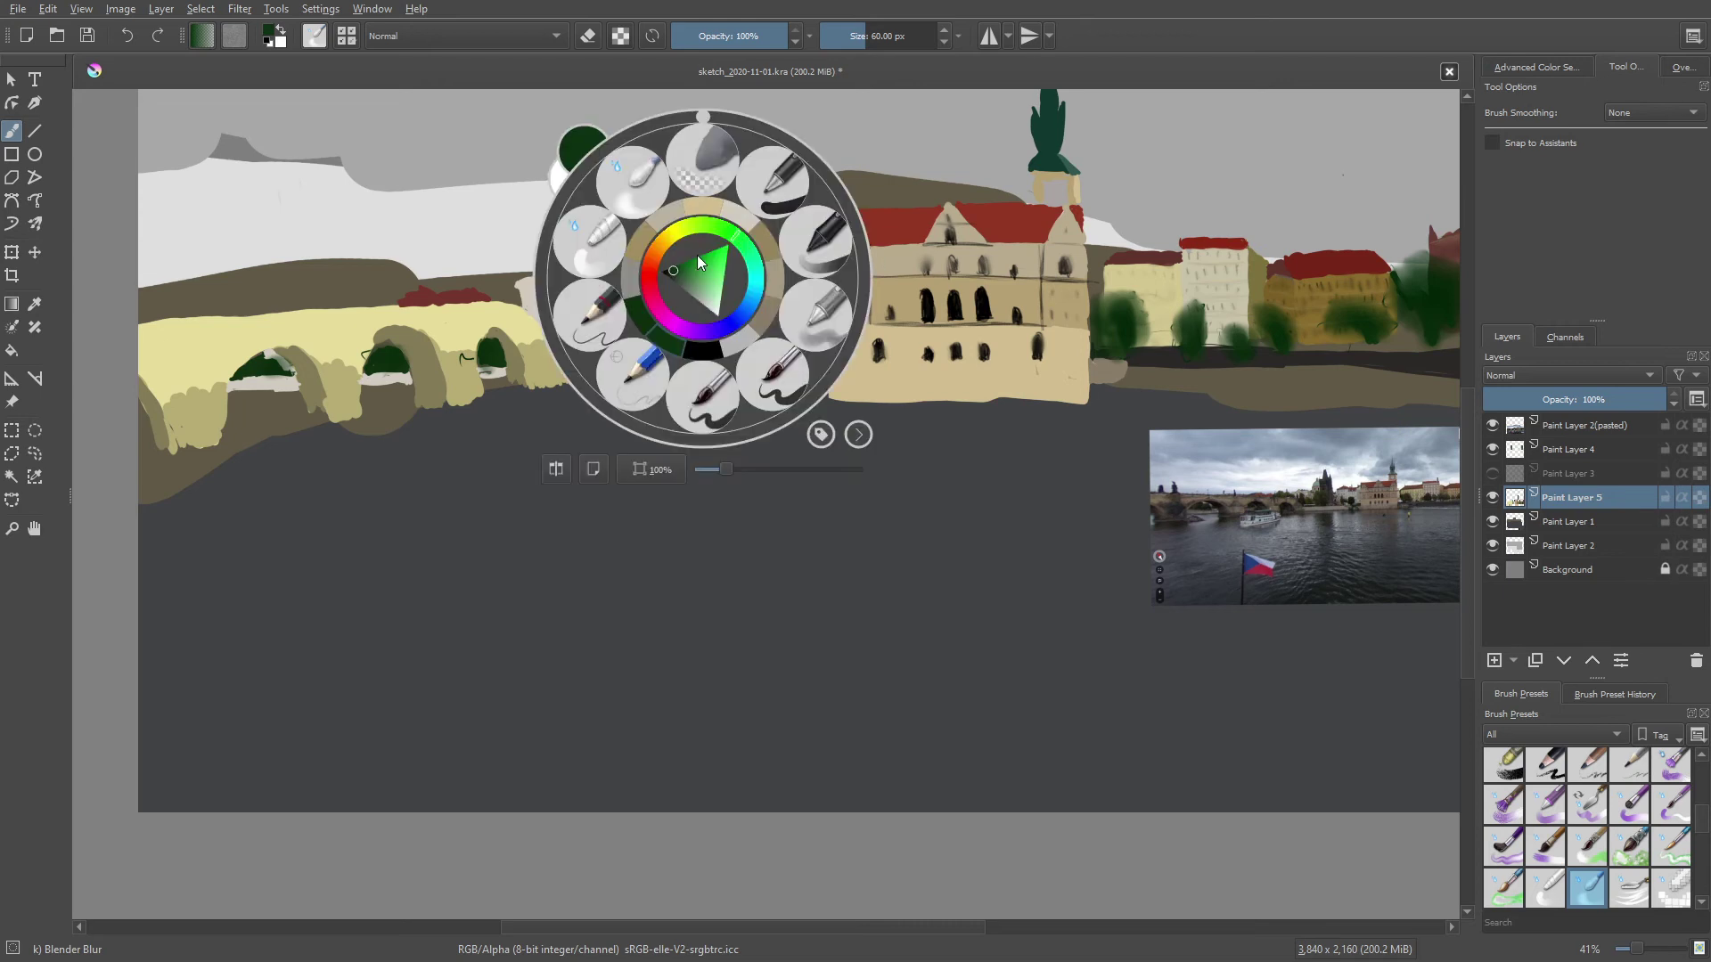
pyautogui.click(664, 214)
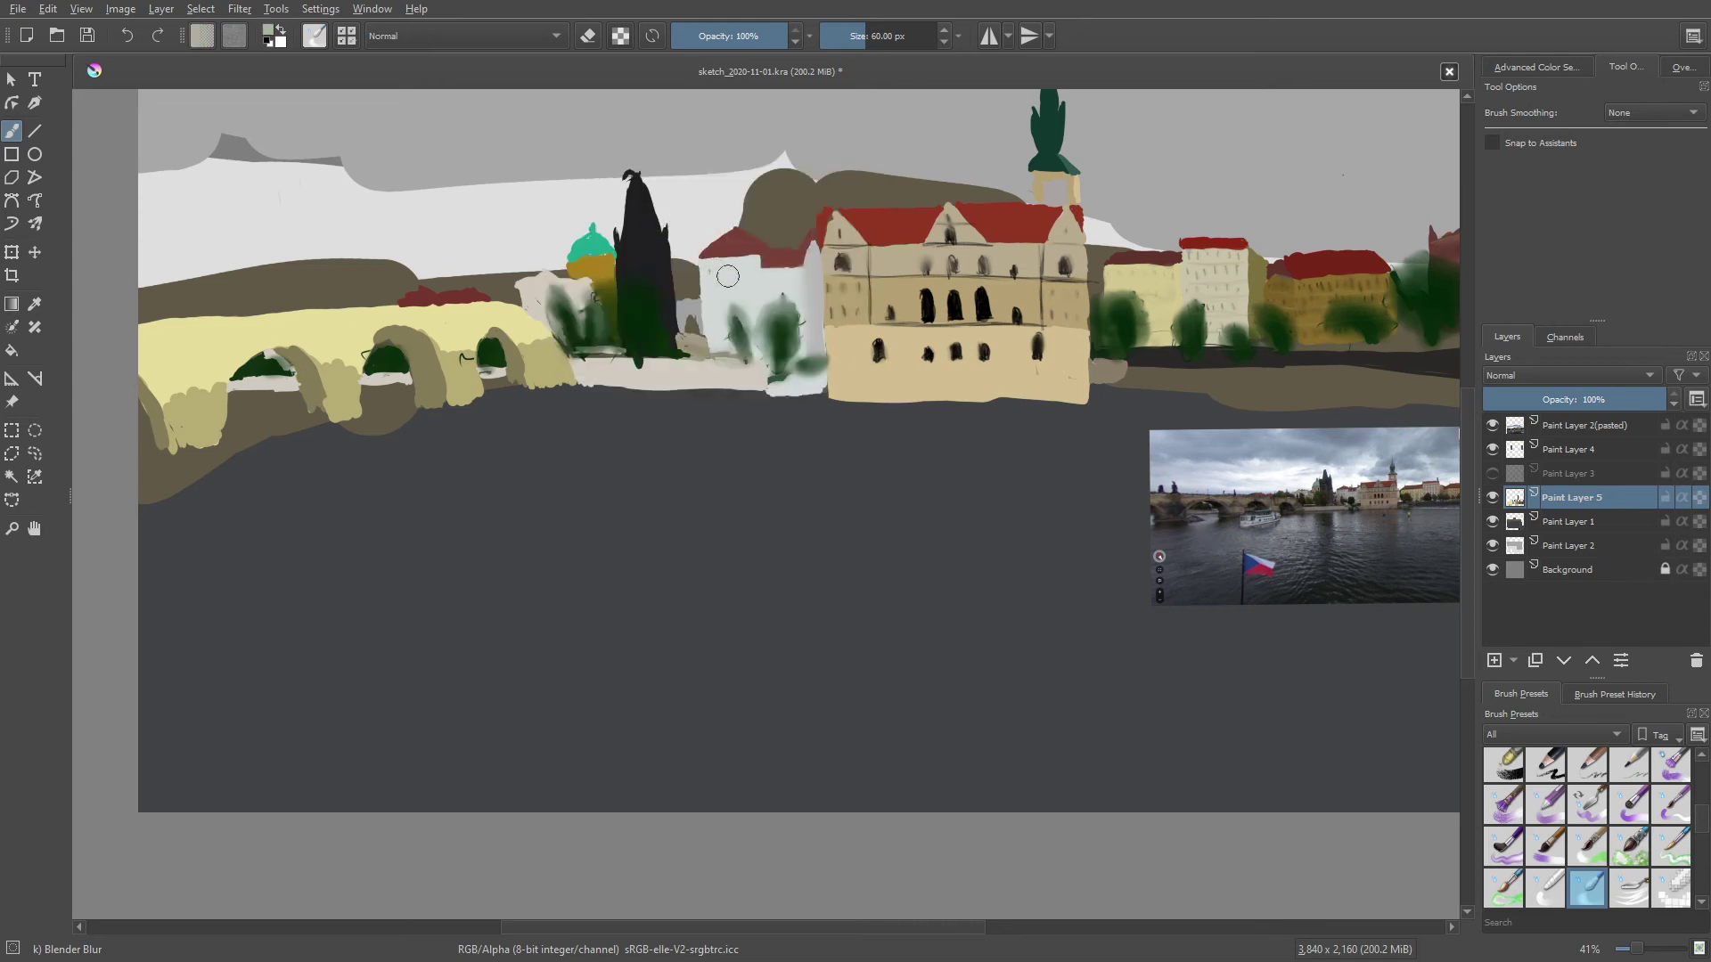
pyautogui.rightClick(686, 283)
pyautogui.click(758, 396)
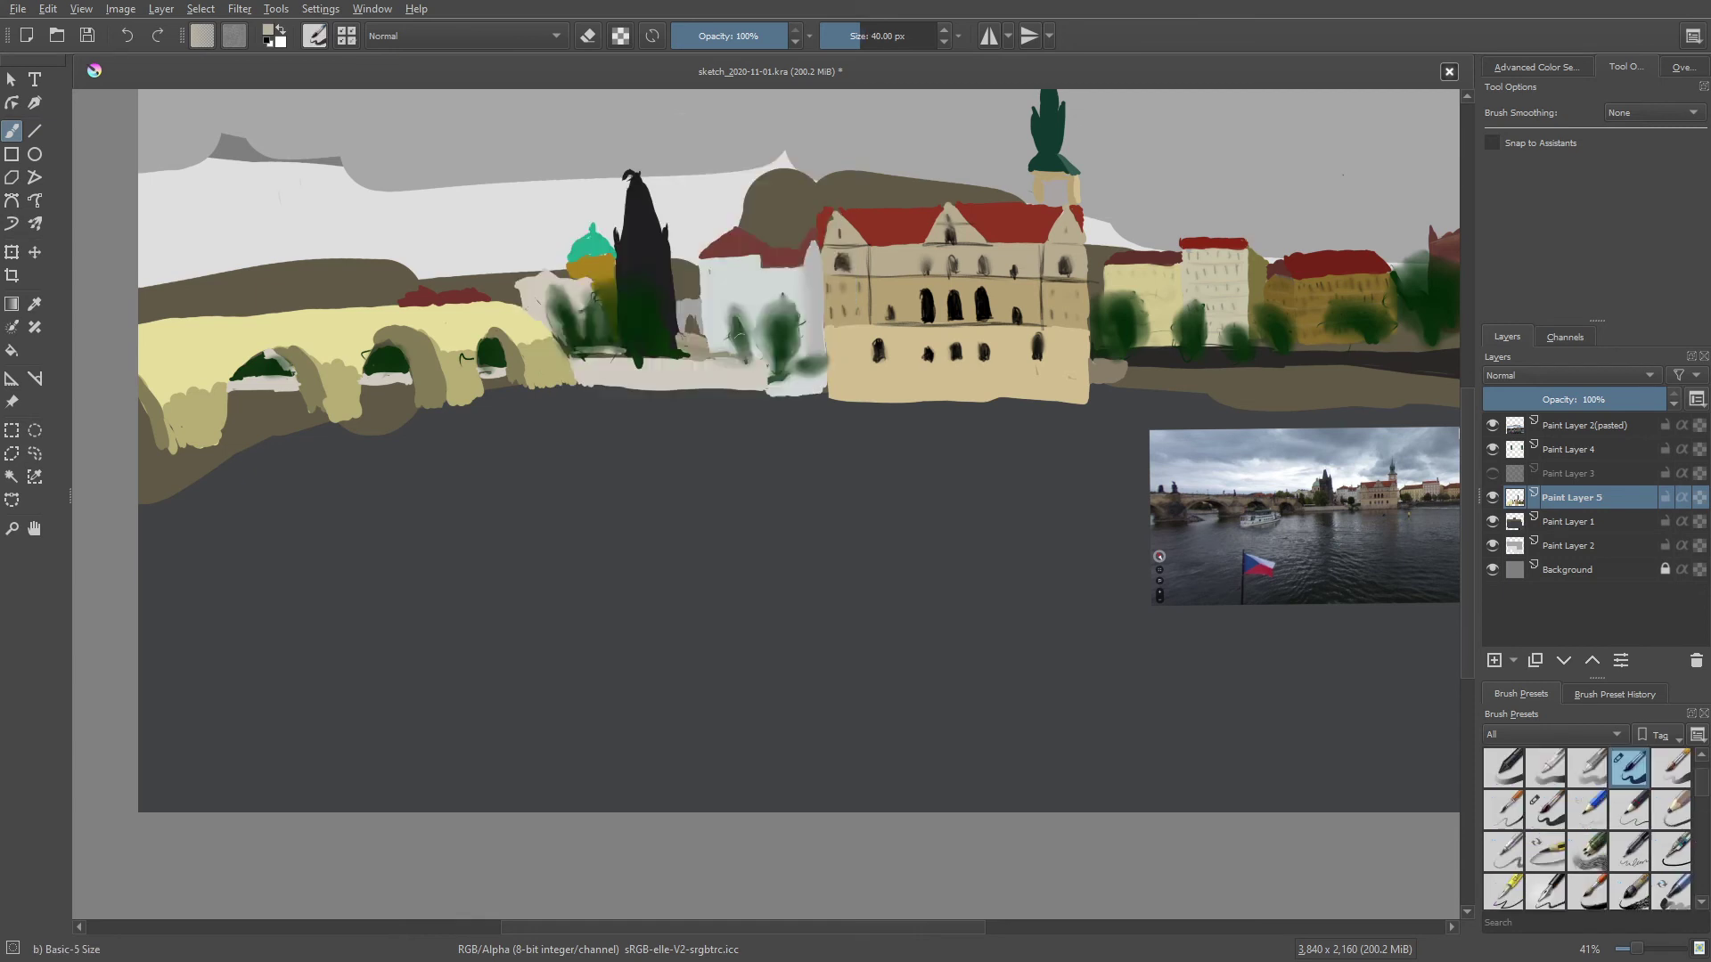
pyautogui.moveTo(730, 282); pyautogui.dragTo(756, 267)
# Sample the building's grey and brush faint strokes across the white building, undoing the last base stroke
pyautogui.rightClick(709, 279)
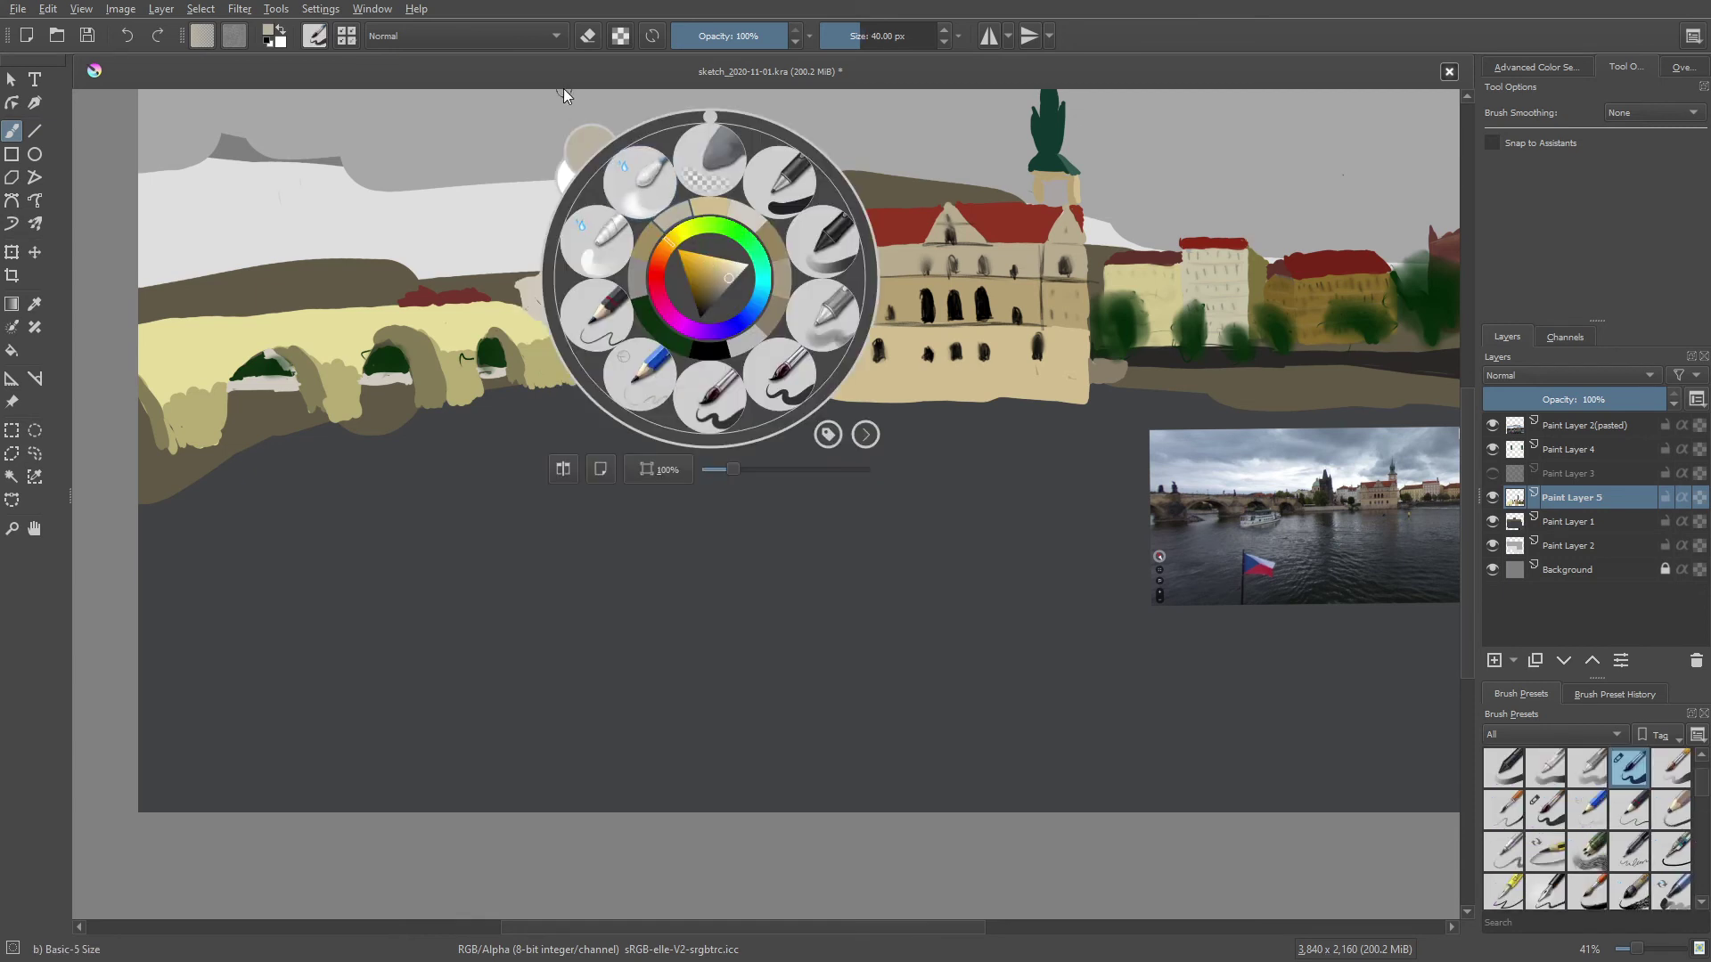
pyautogui.click(557, 125)
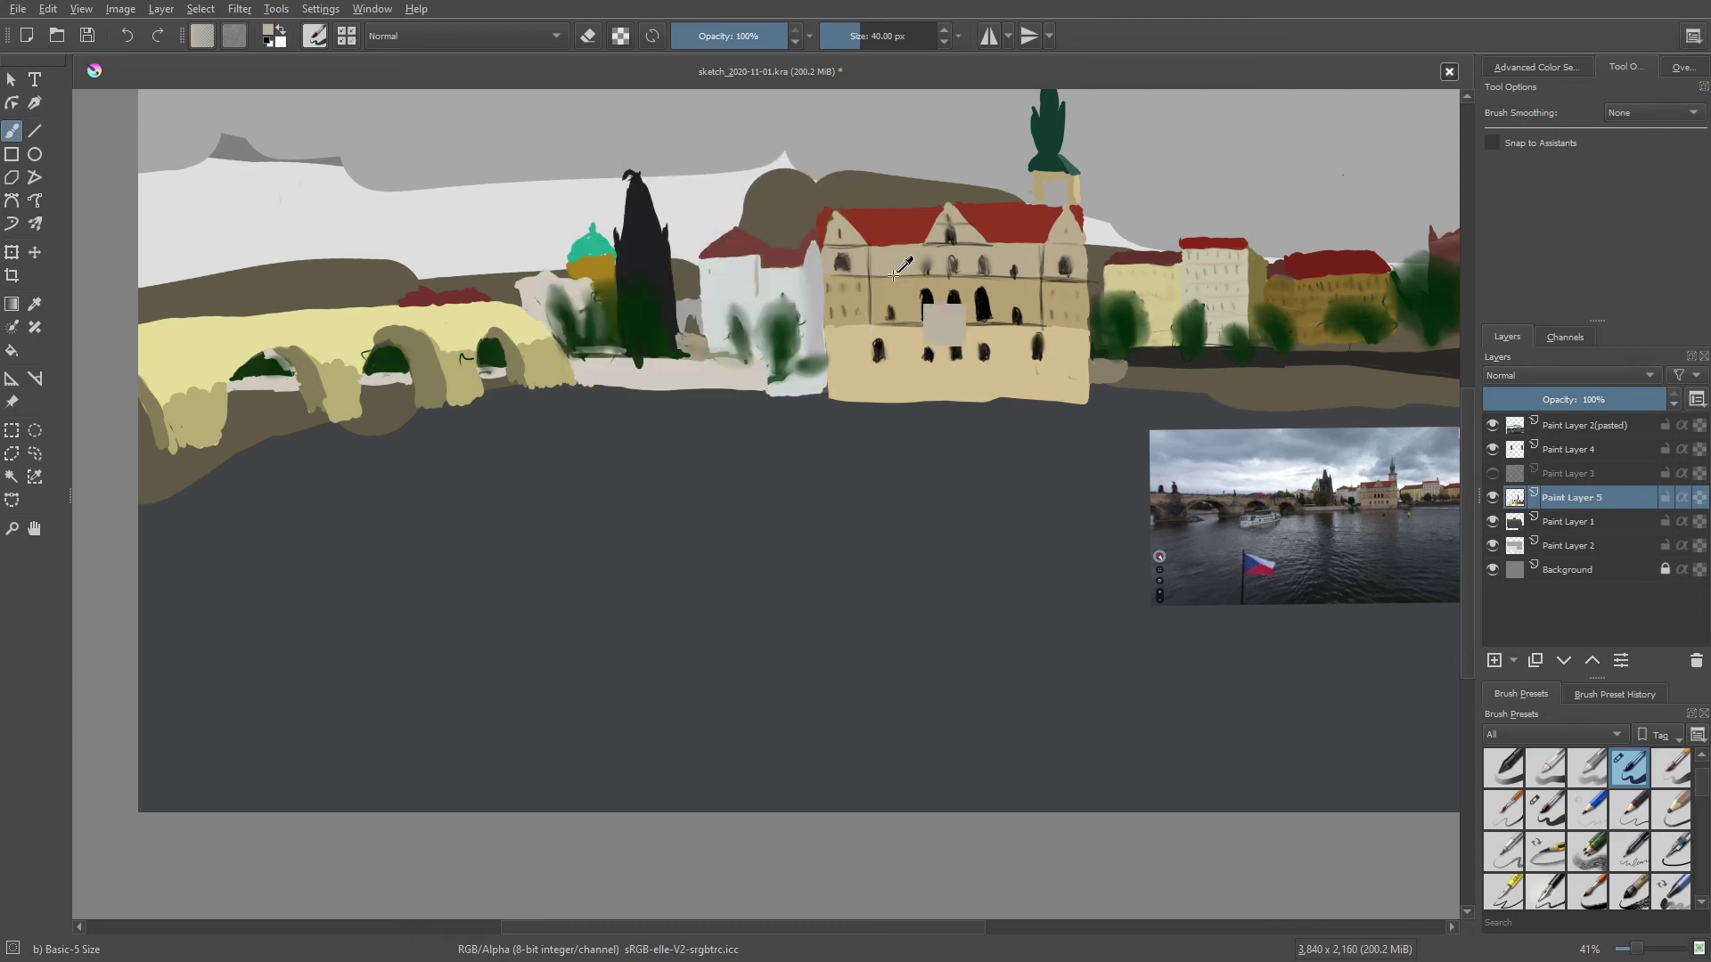
pyautogui.keyDown('ctrl'); pyautogui.click(811, 273); pyautogui.keyUp('ctrl')
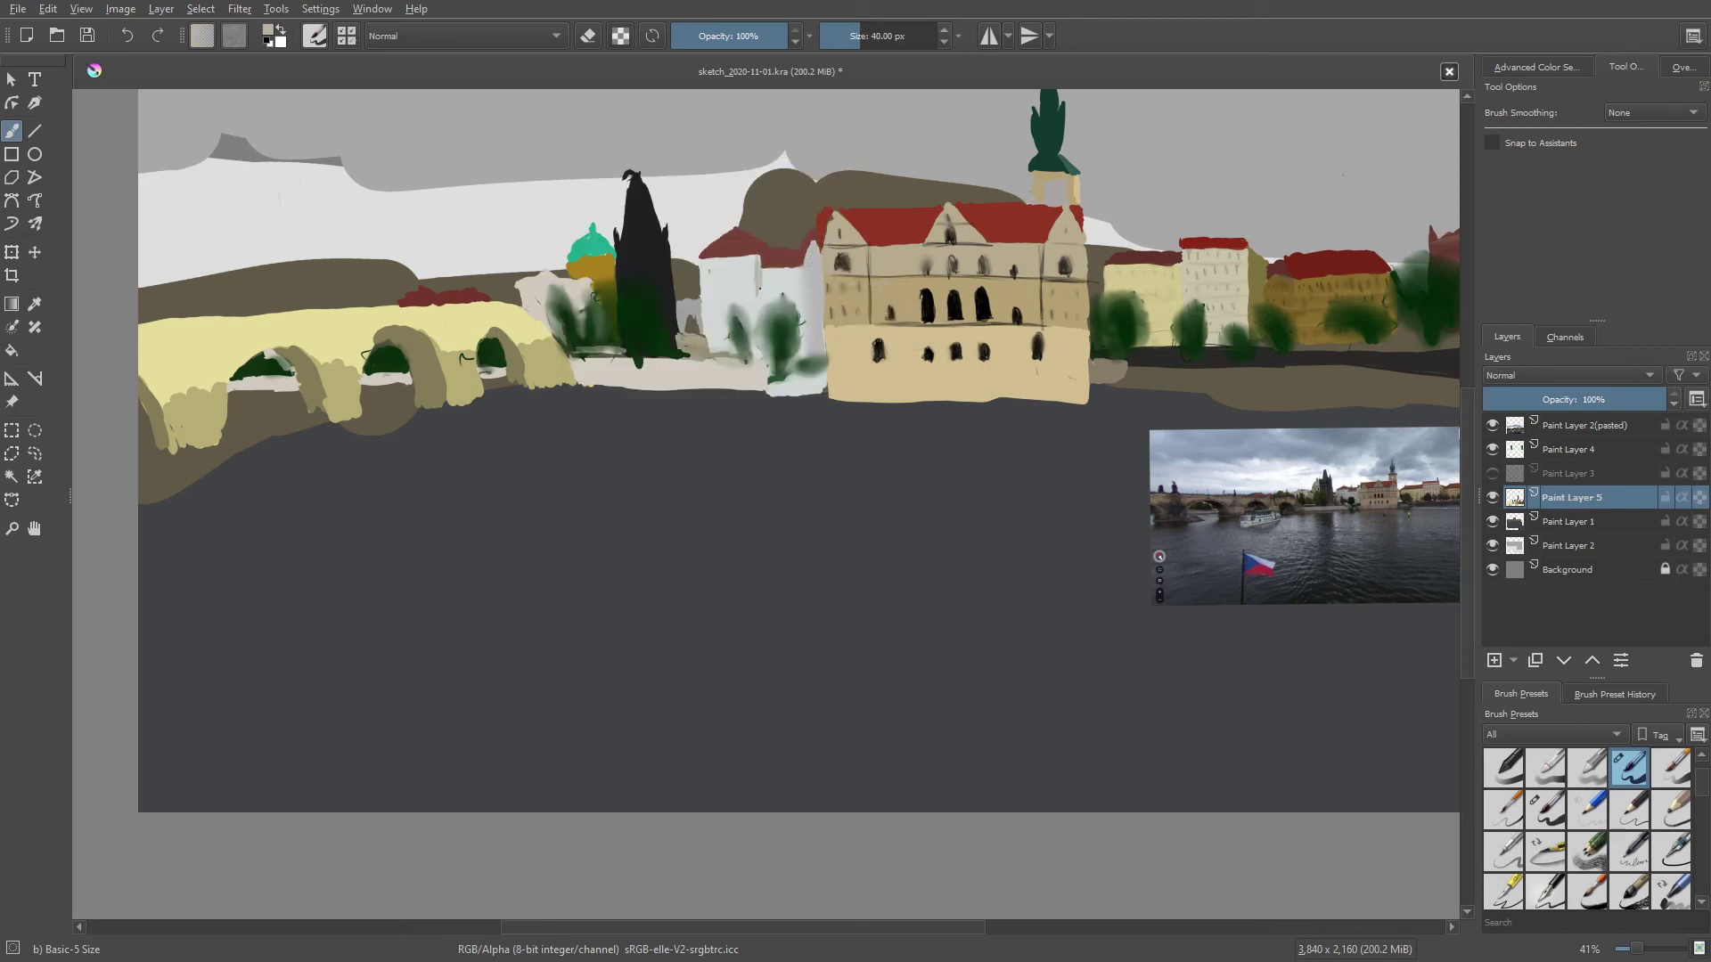
pyautogui.moveTo(756, 275); pyautogui.dragTo(755, 304)
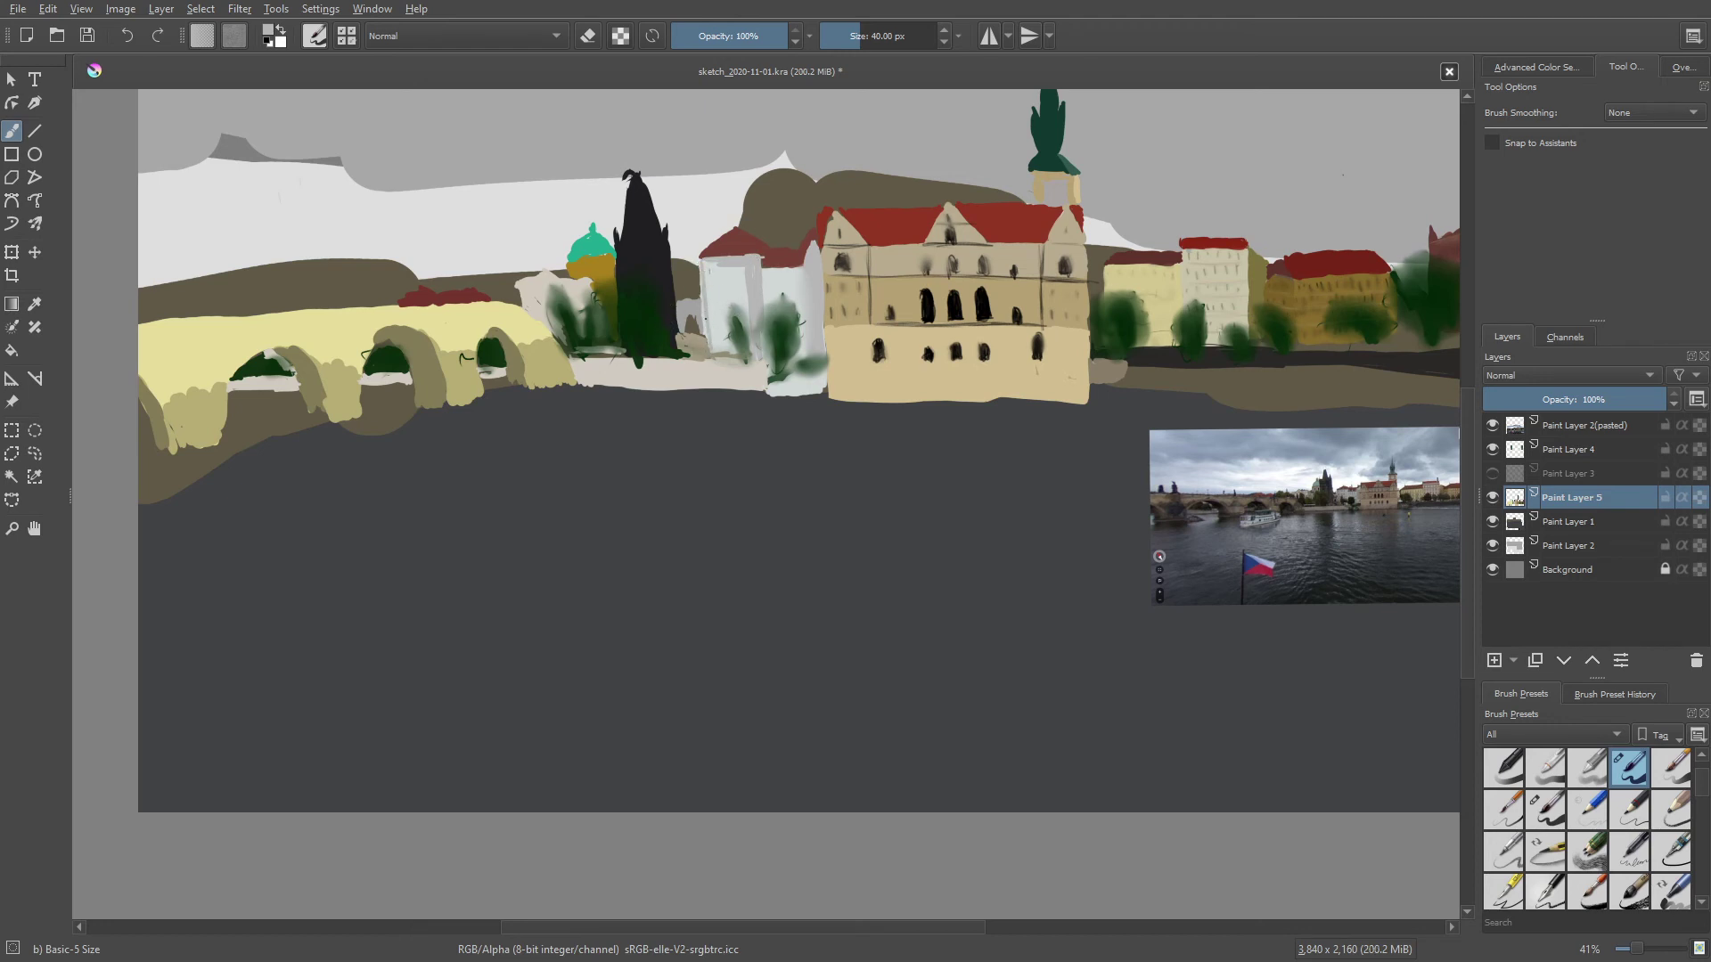
pyautogui.moveTo(702, 265)
pyautogui.mouseDown()
pyautogui.moveTo(706, 284)
pyautogui.moveTo(755, 263)
pyautogui.mouseUp()
pyautogui.moveTo(710, 298); pyautogui.dragTo(749, 310)
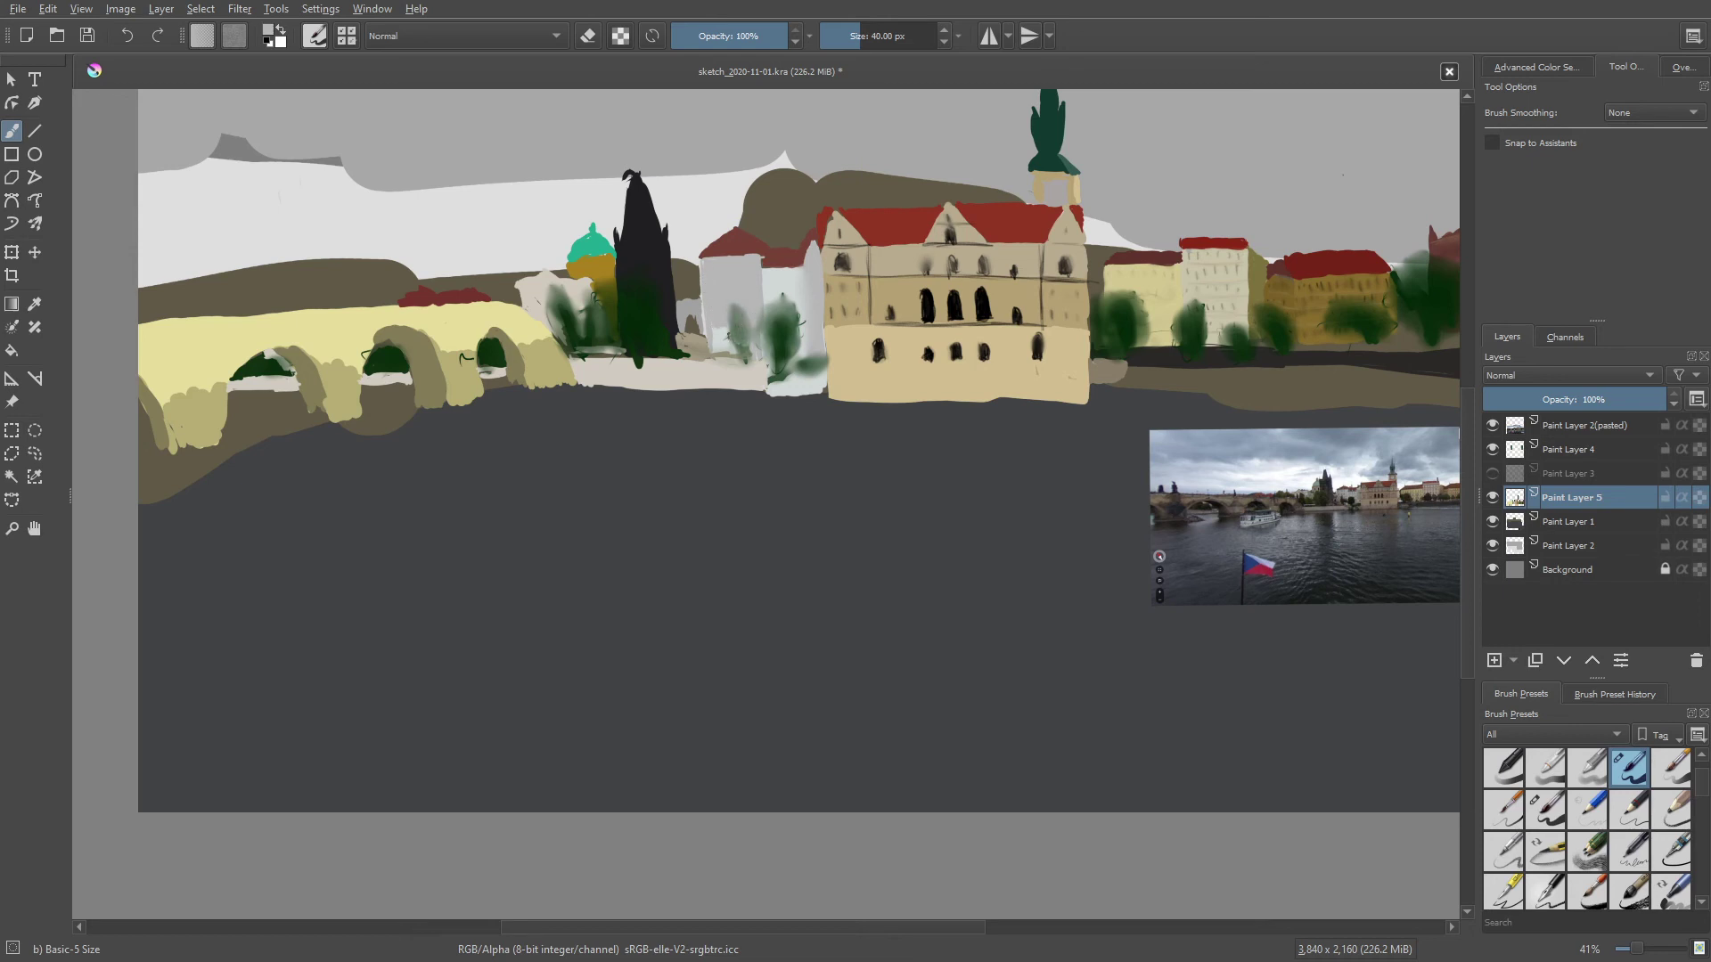
pyautogui.moveTo(741, 332); pyautogui.dragTo(711, 330)
pyautogui.hotkey('ctrl', 'z')
# Paint green along the base of the trees, then select the Blender Blur brush
pyautogui.moveTo(782, 361); pyautogui.dragTo(826, 368)
pyautogui.rightClick(614, 247)
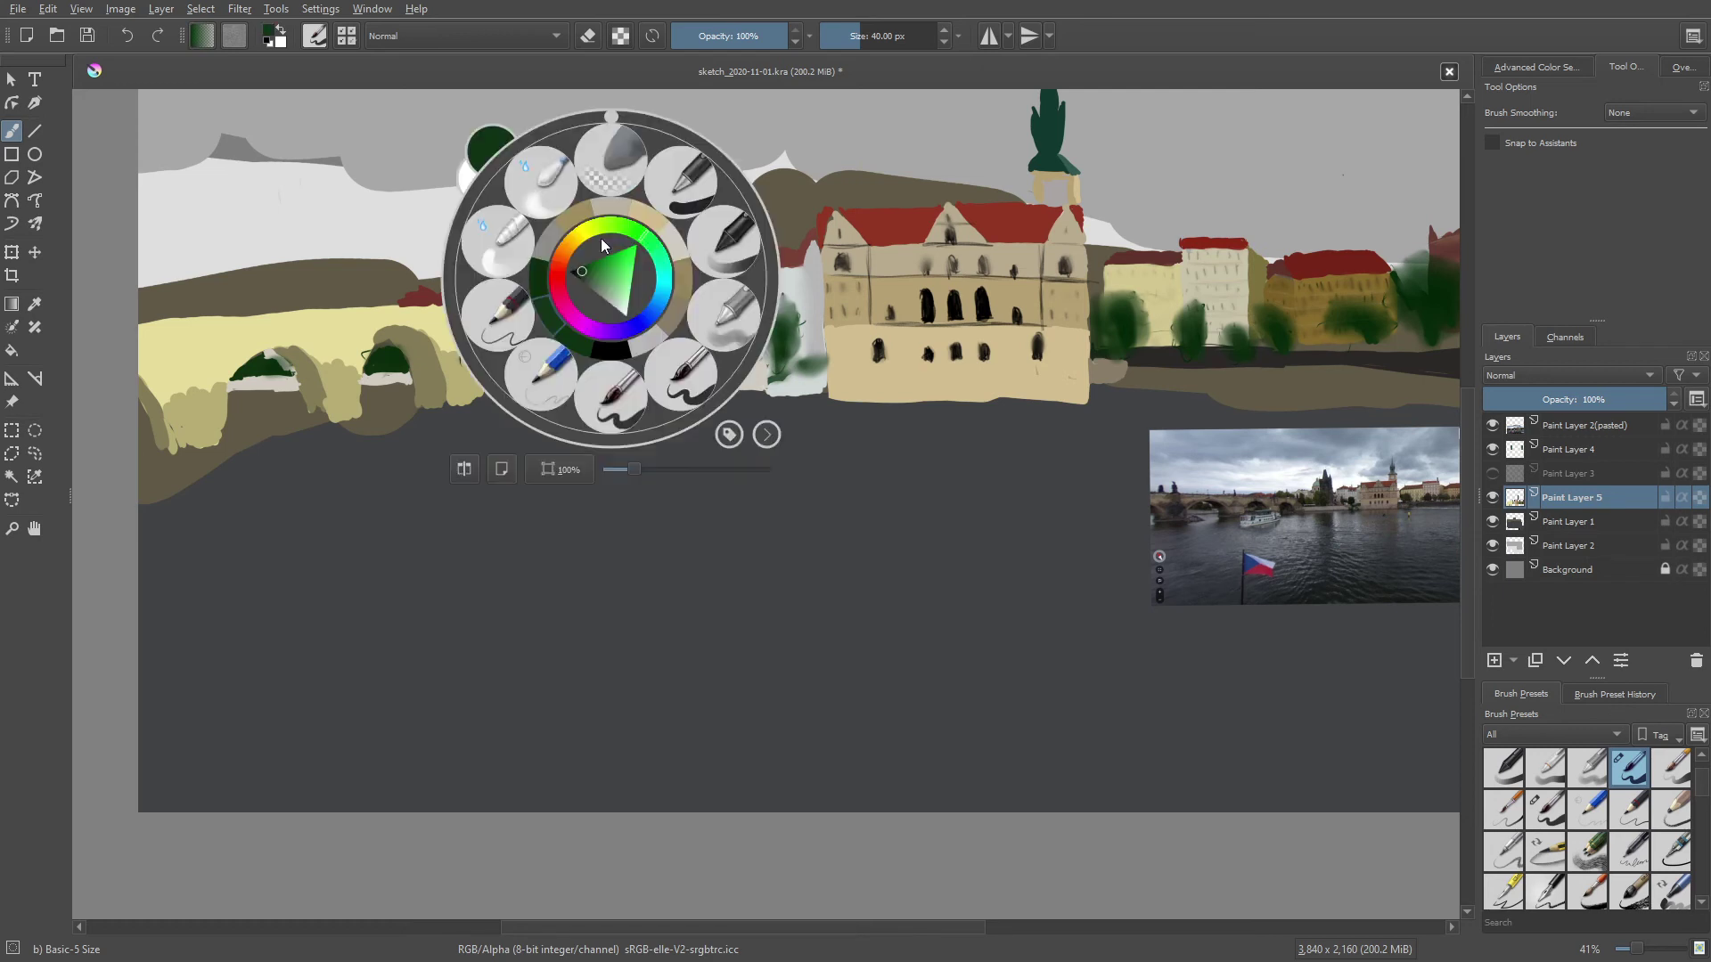
pyautogui.click(531, 191)
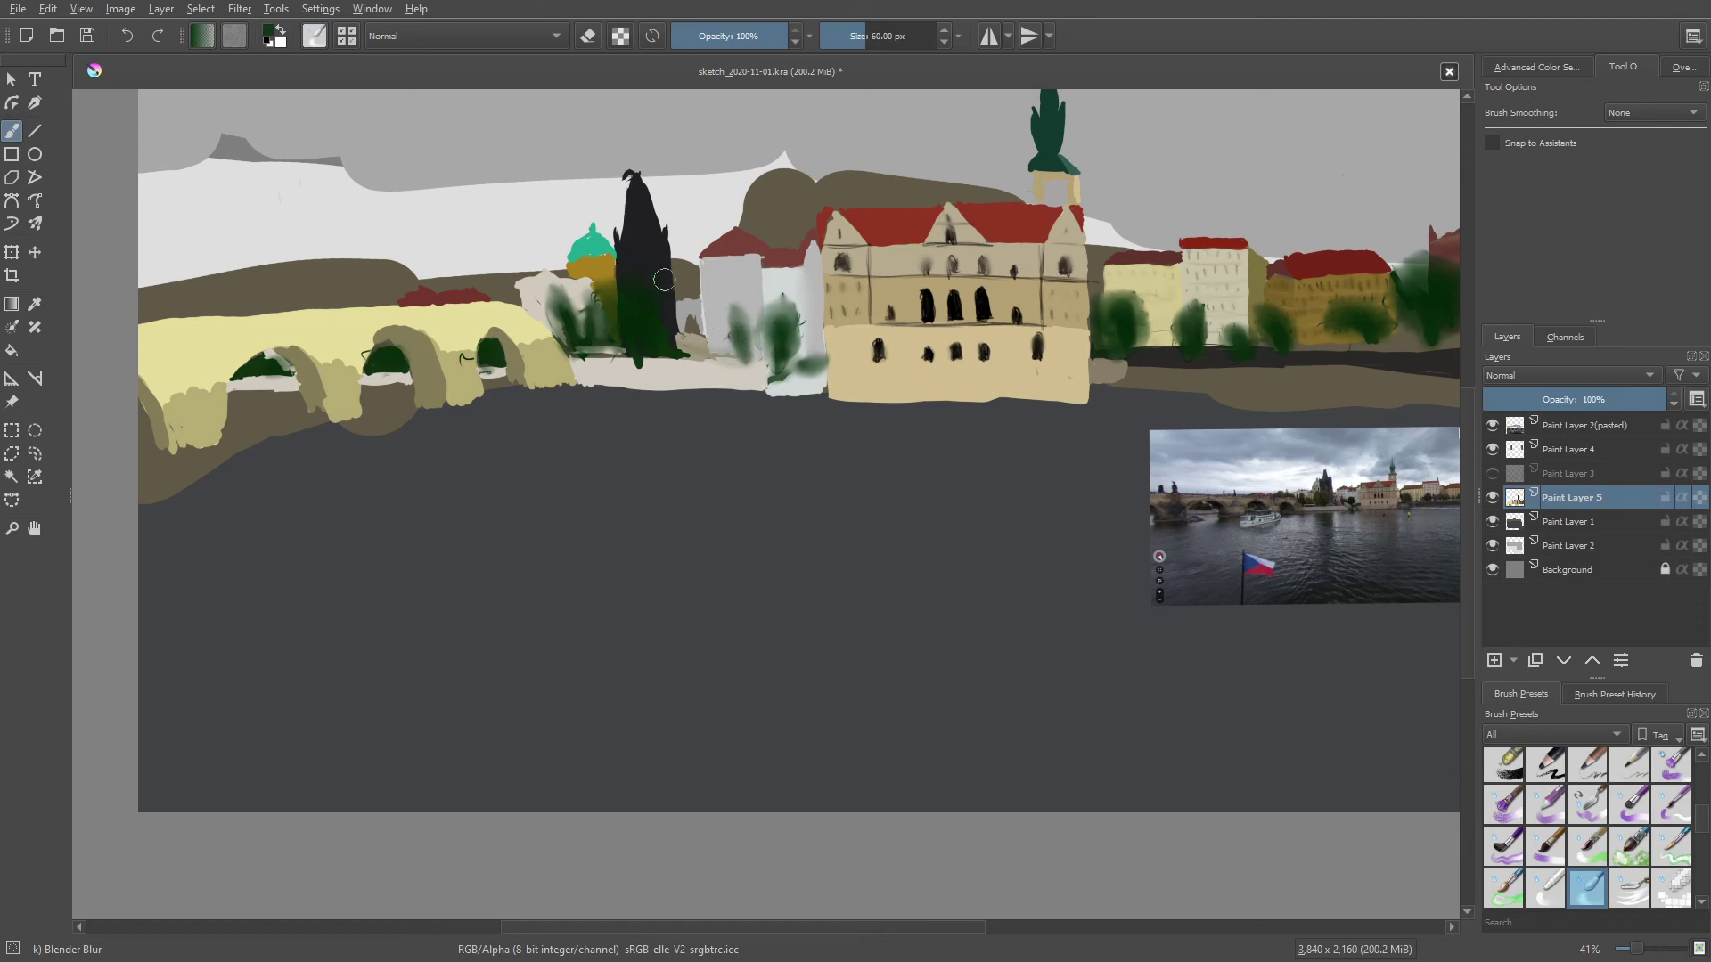
# Select the 10 px Pencil-2 brush and pan the painting slightly right and down
pyautogui.rightClick(702, 285)
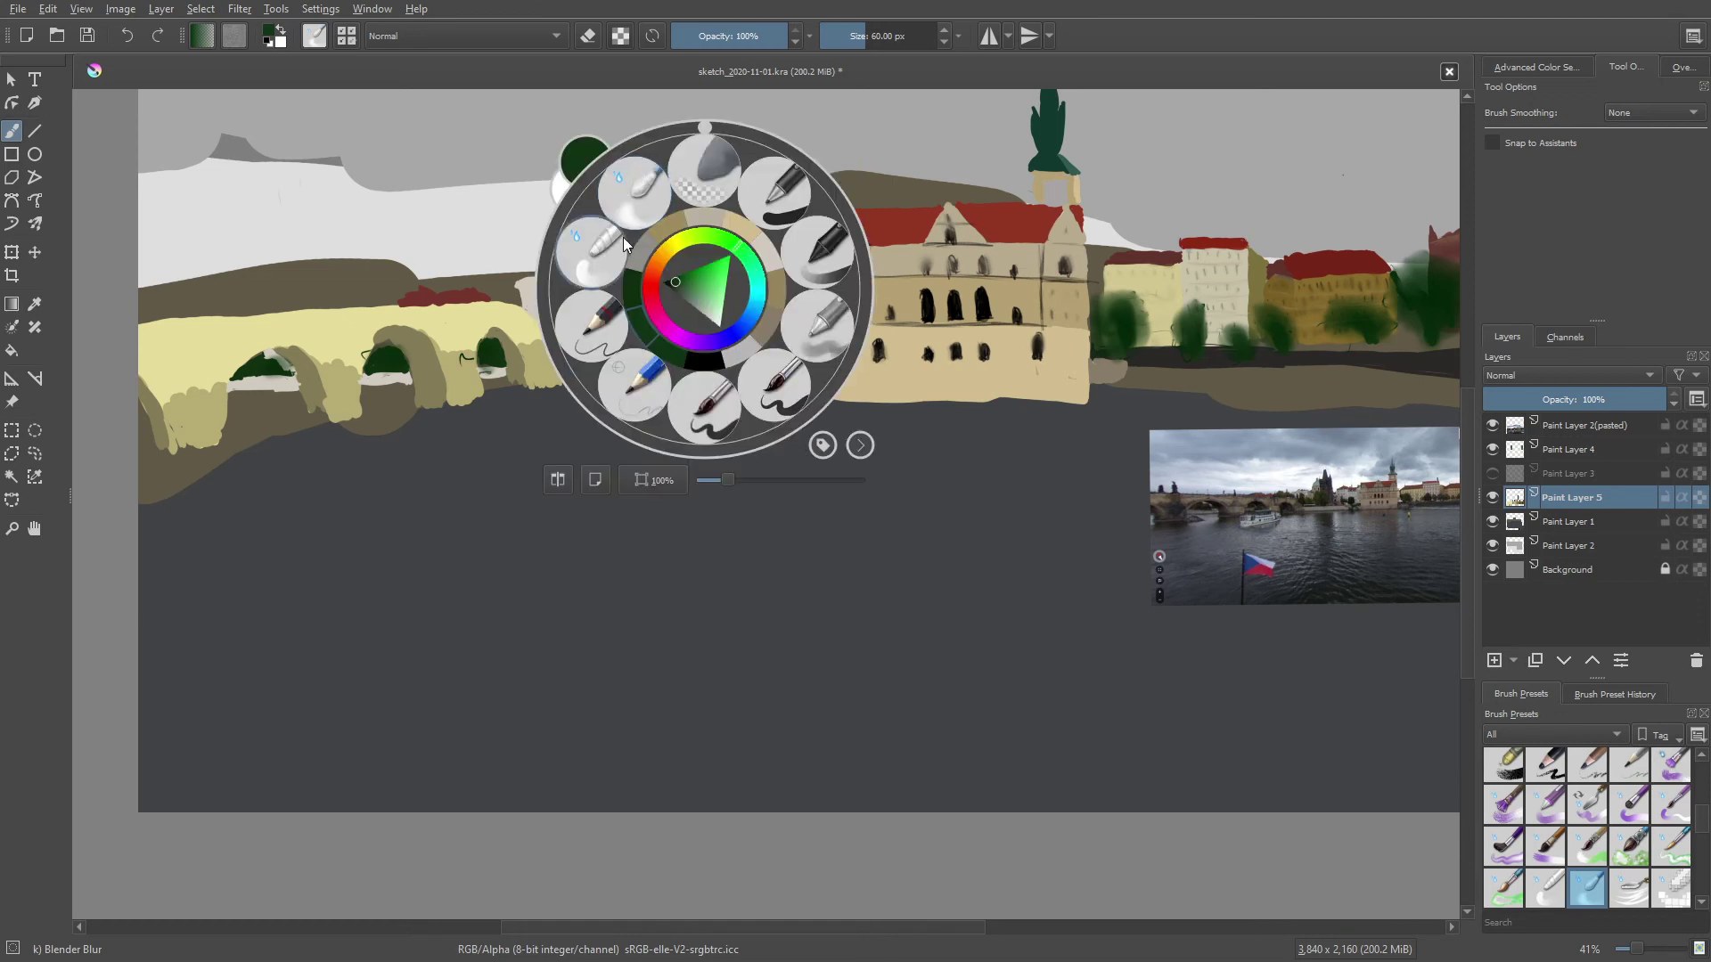
pyautogui.click(576, 345)
pyautogui.rightClick(653, 336)
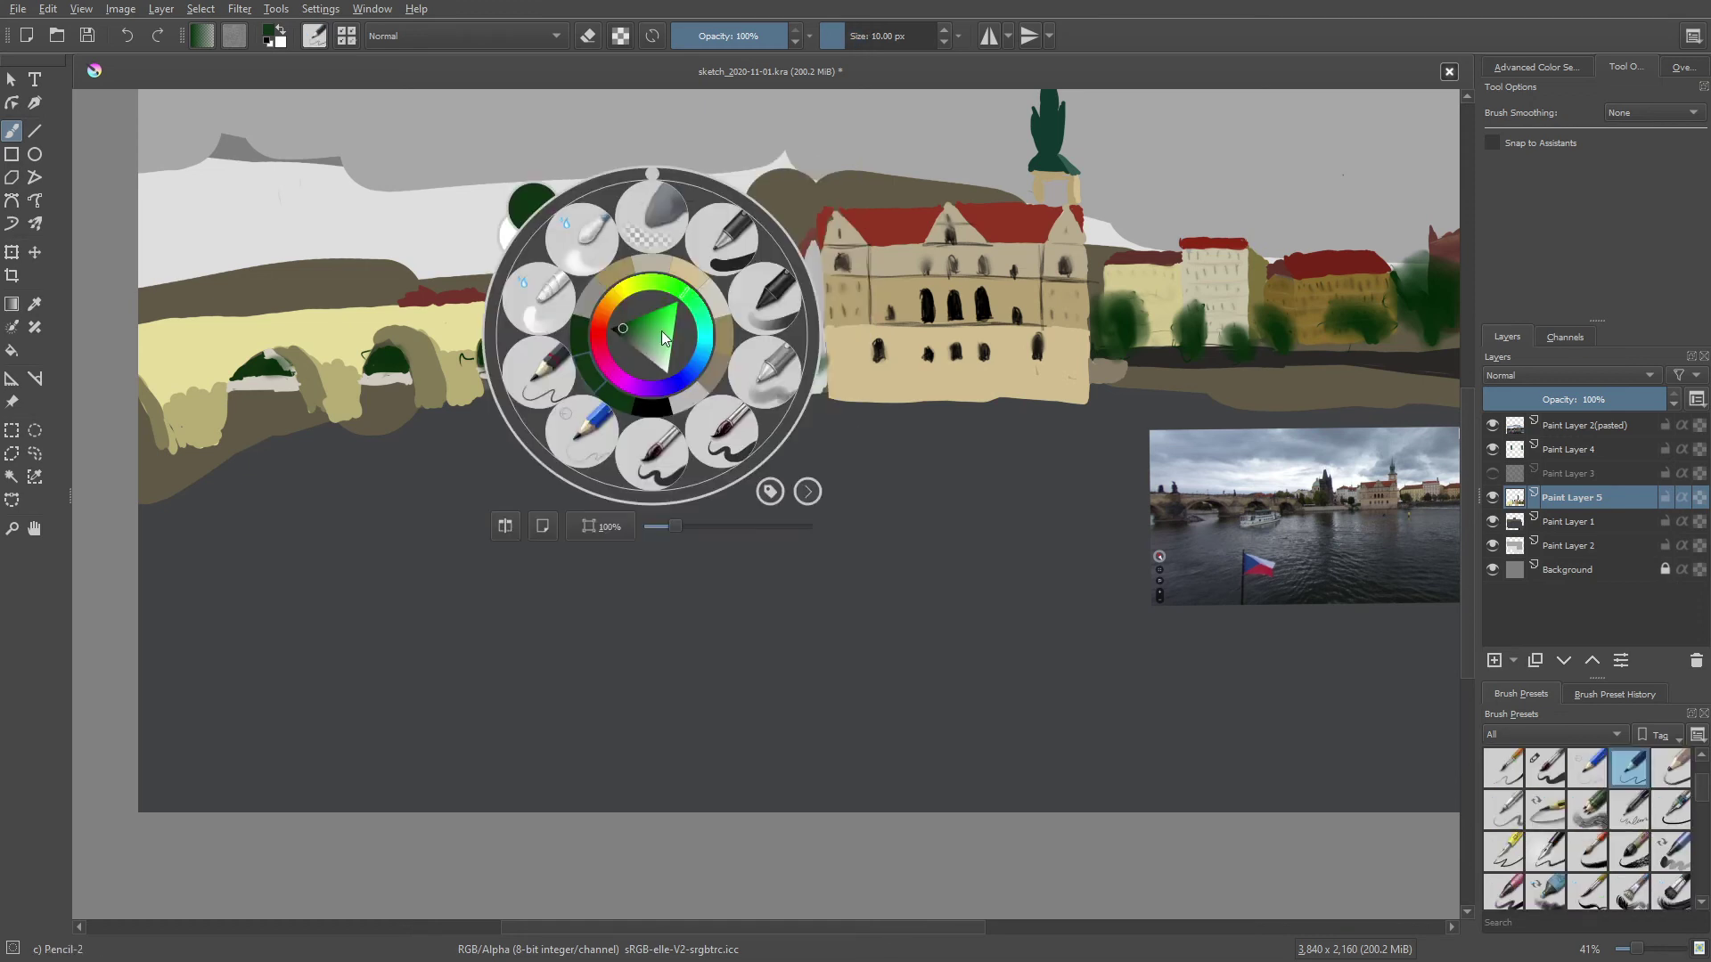
pyautogui.rightClick(722, 261)
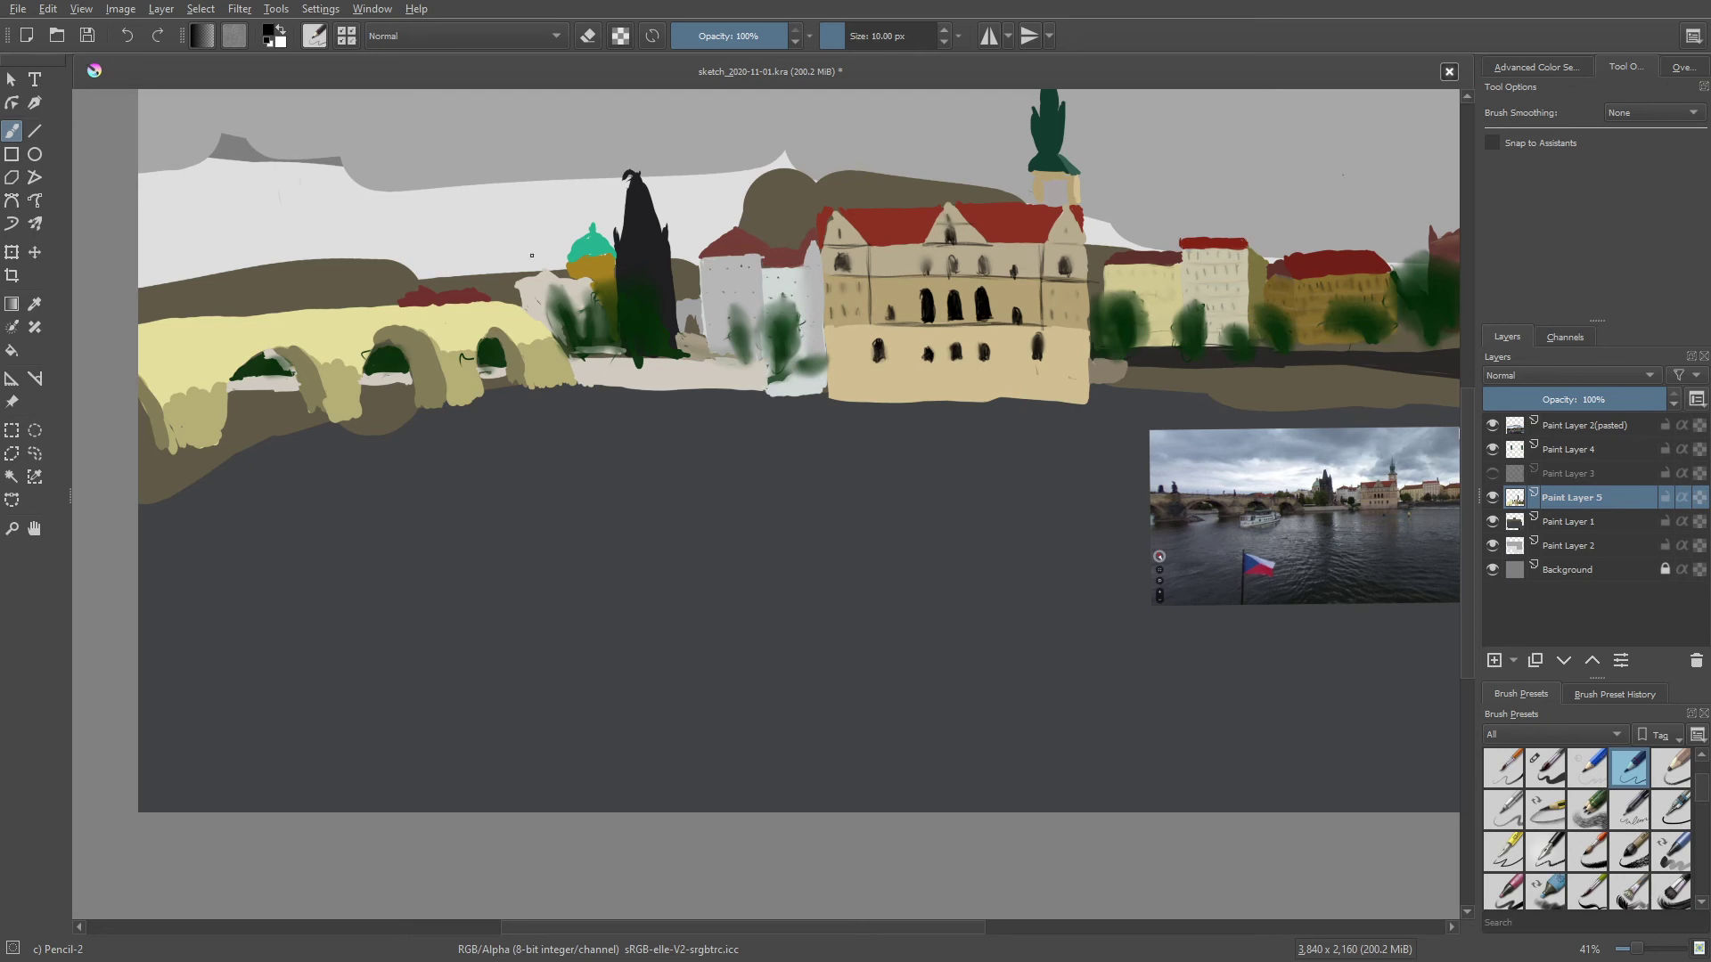
pyautogui.moveTo(466, 255); pyautogui.dragTo(636, 270)
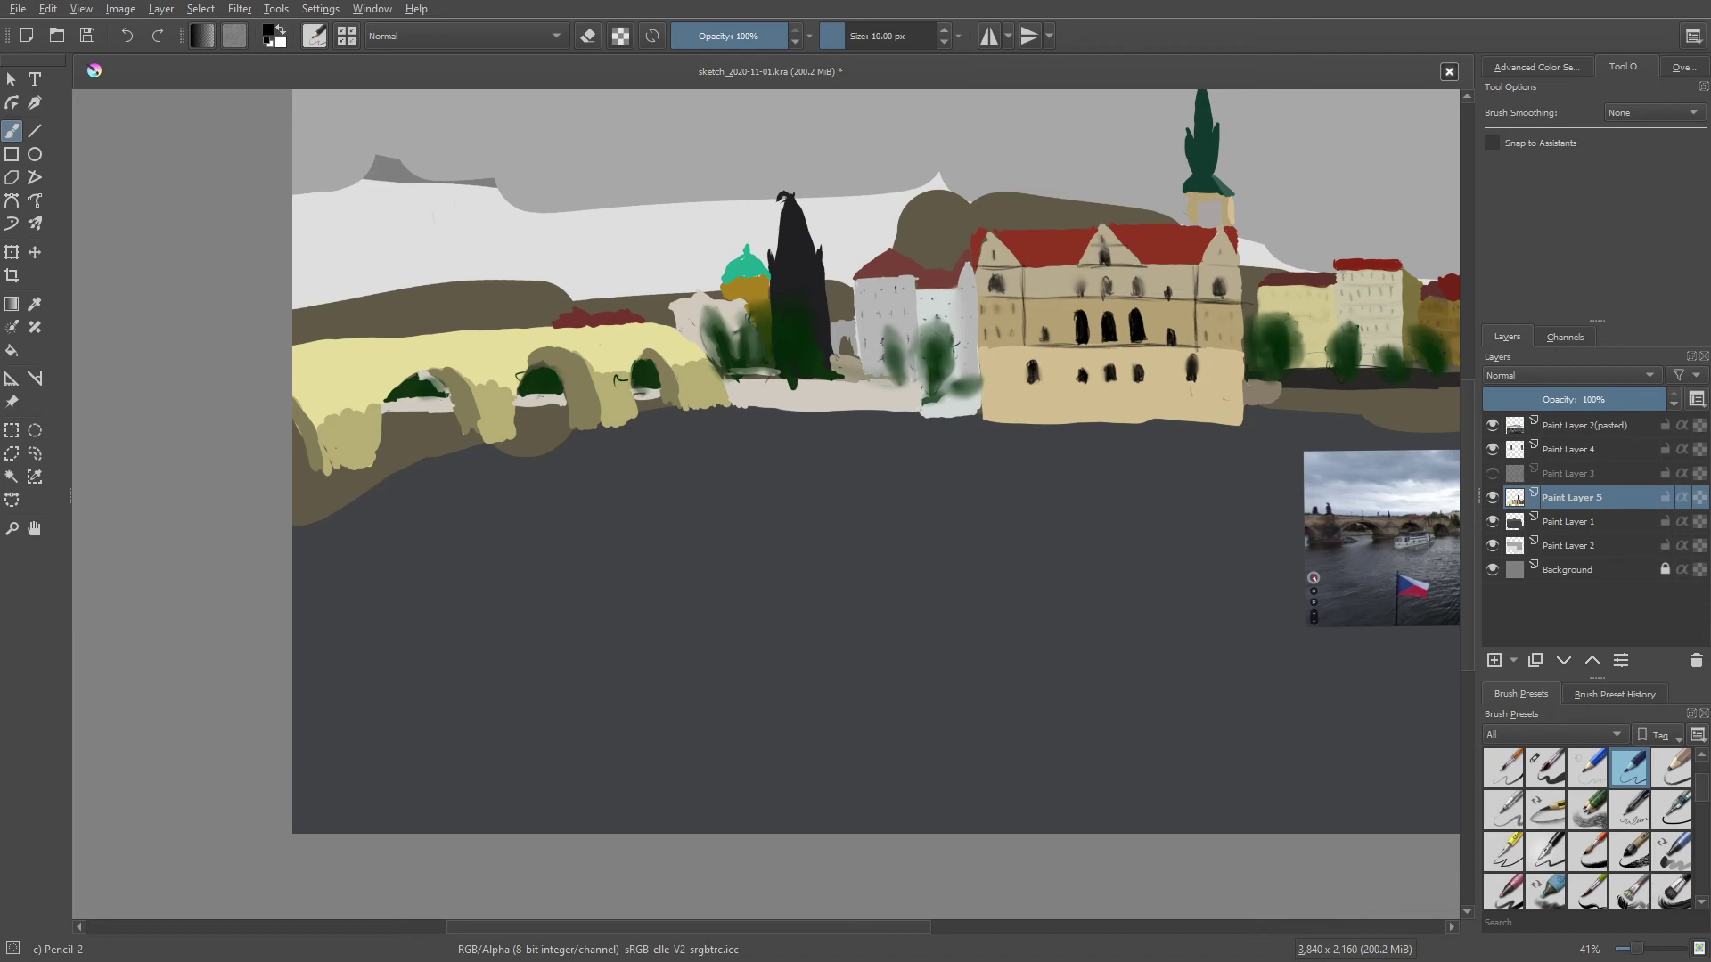
# Select the 60 px Blender Blur preset from the pop-up palette
pyautogui.rightClick(759, 360)
pyautogui.click(690, 264)
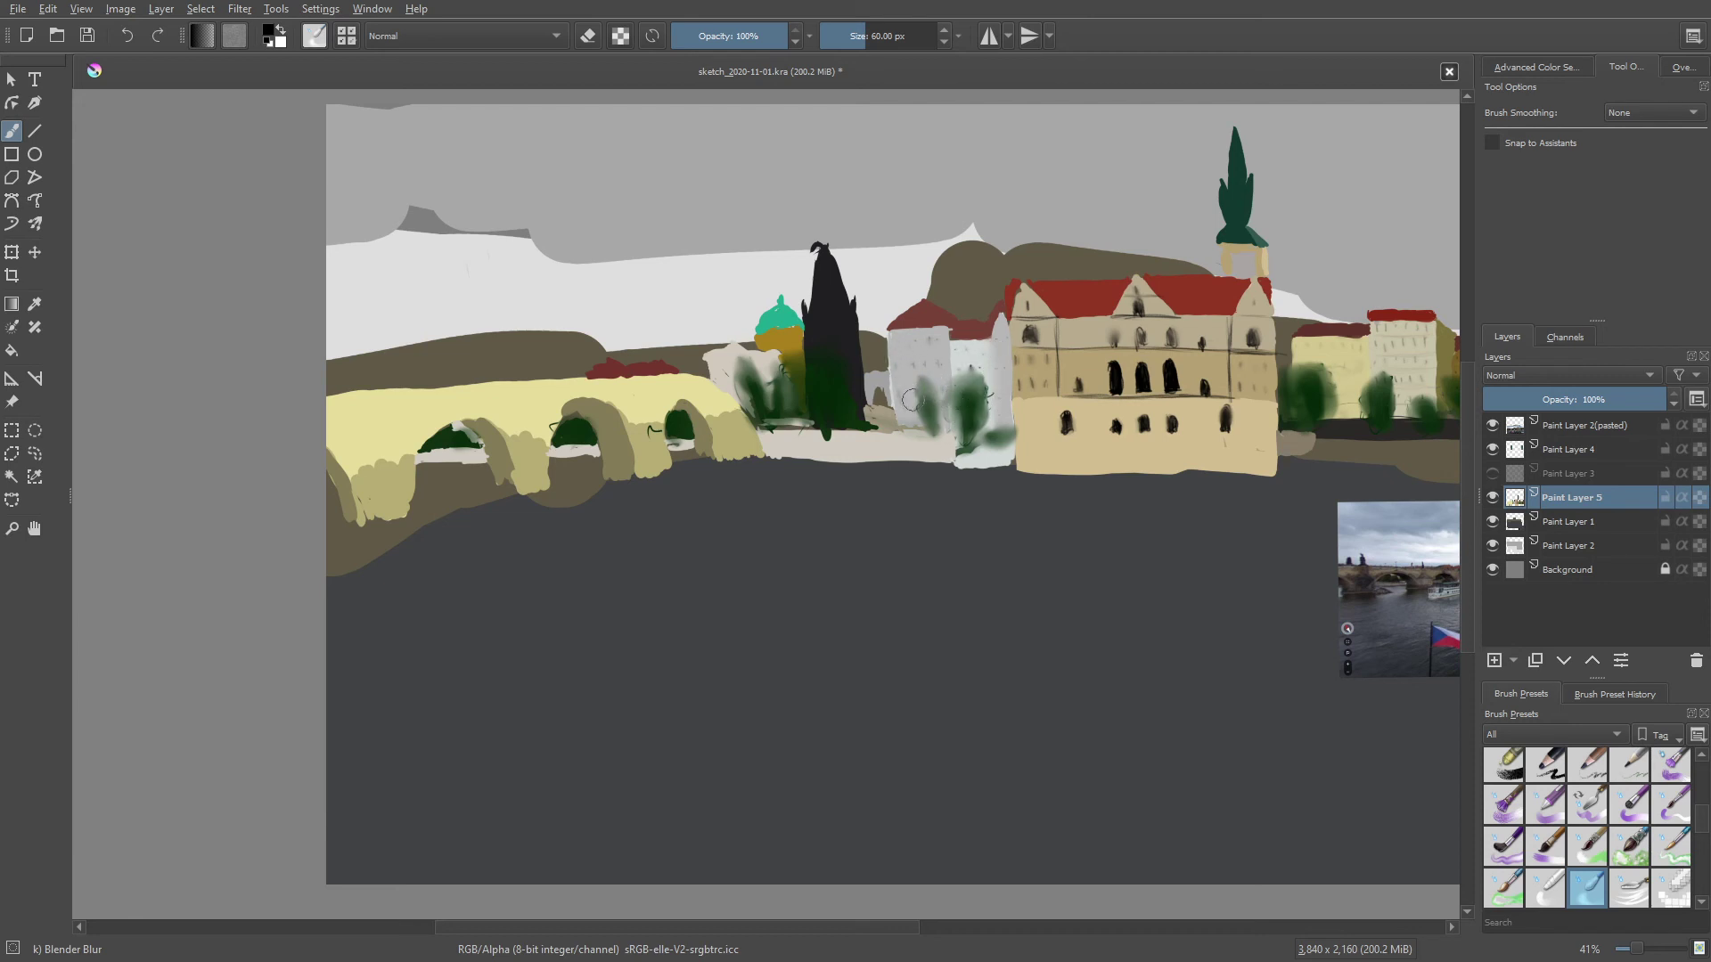
# Blend the paint around the tree base and small house with Blender Blur
pyautogui.moveTo(803, 312)
pyautogui.mouseDown()
pyautogui.moveTo(805, 294)
pyautogui.moveTo(642, 297)
pyautogui.moveTo(740, 307)
pyautogui.mouseUp()
pyautogui.rightClick(757, 352)
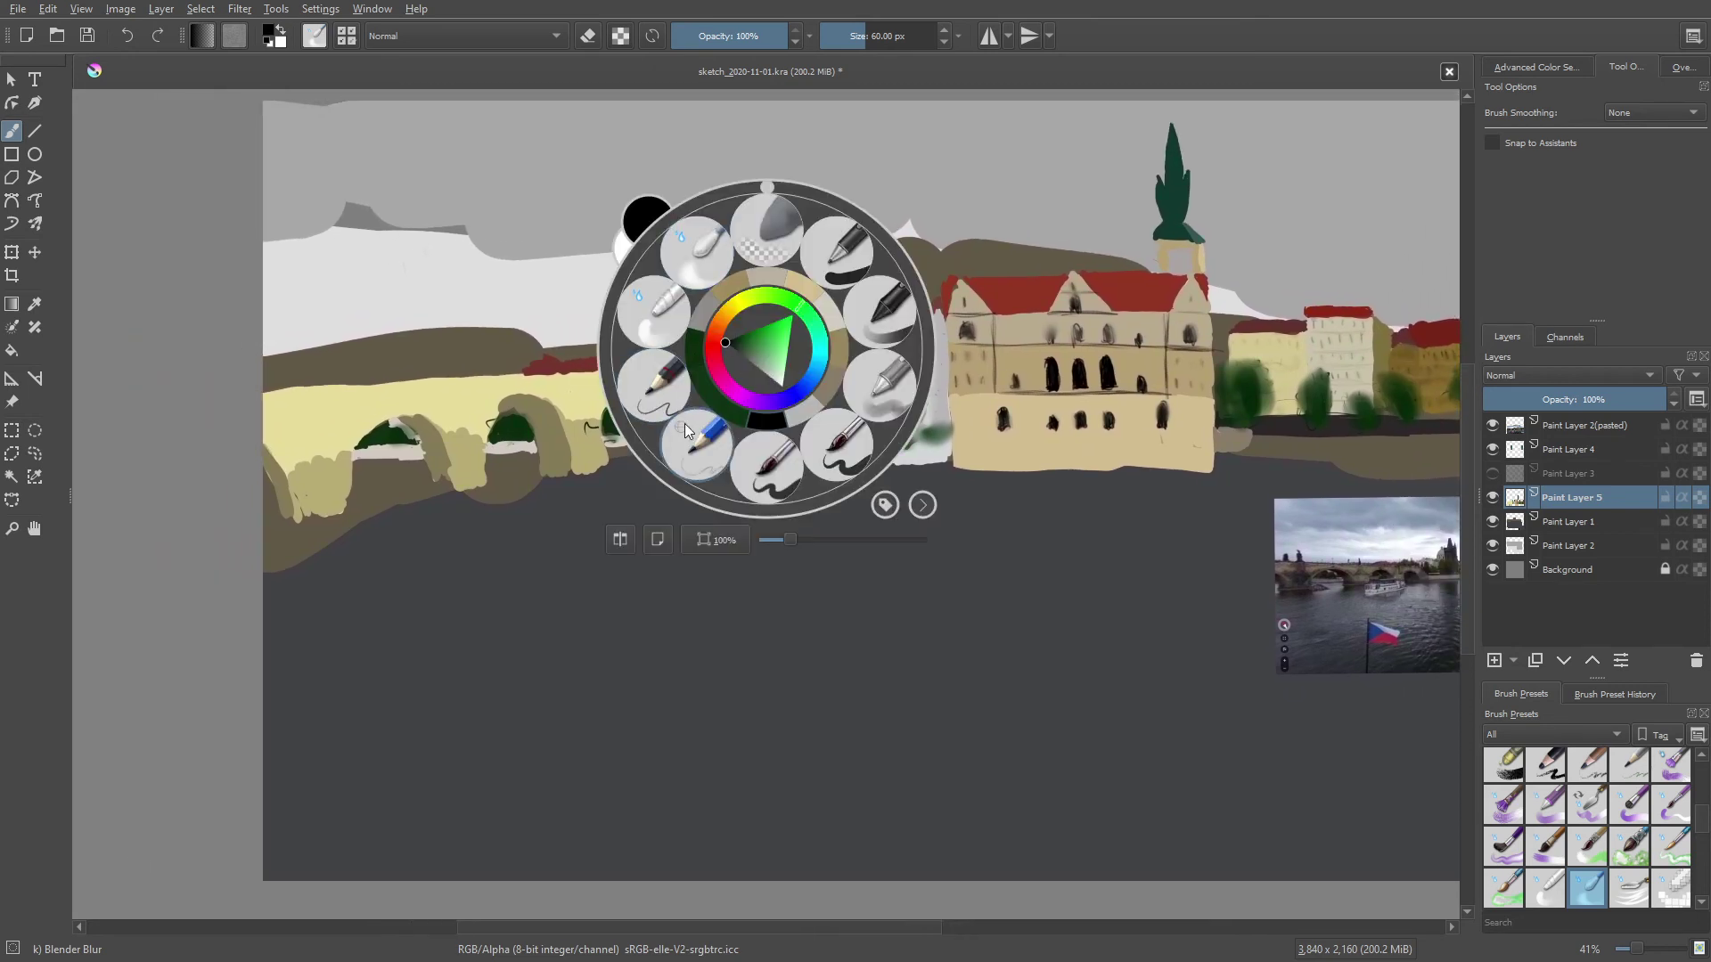
pyautogui.click(659, 392)
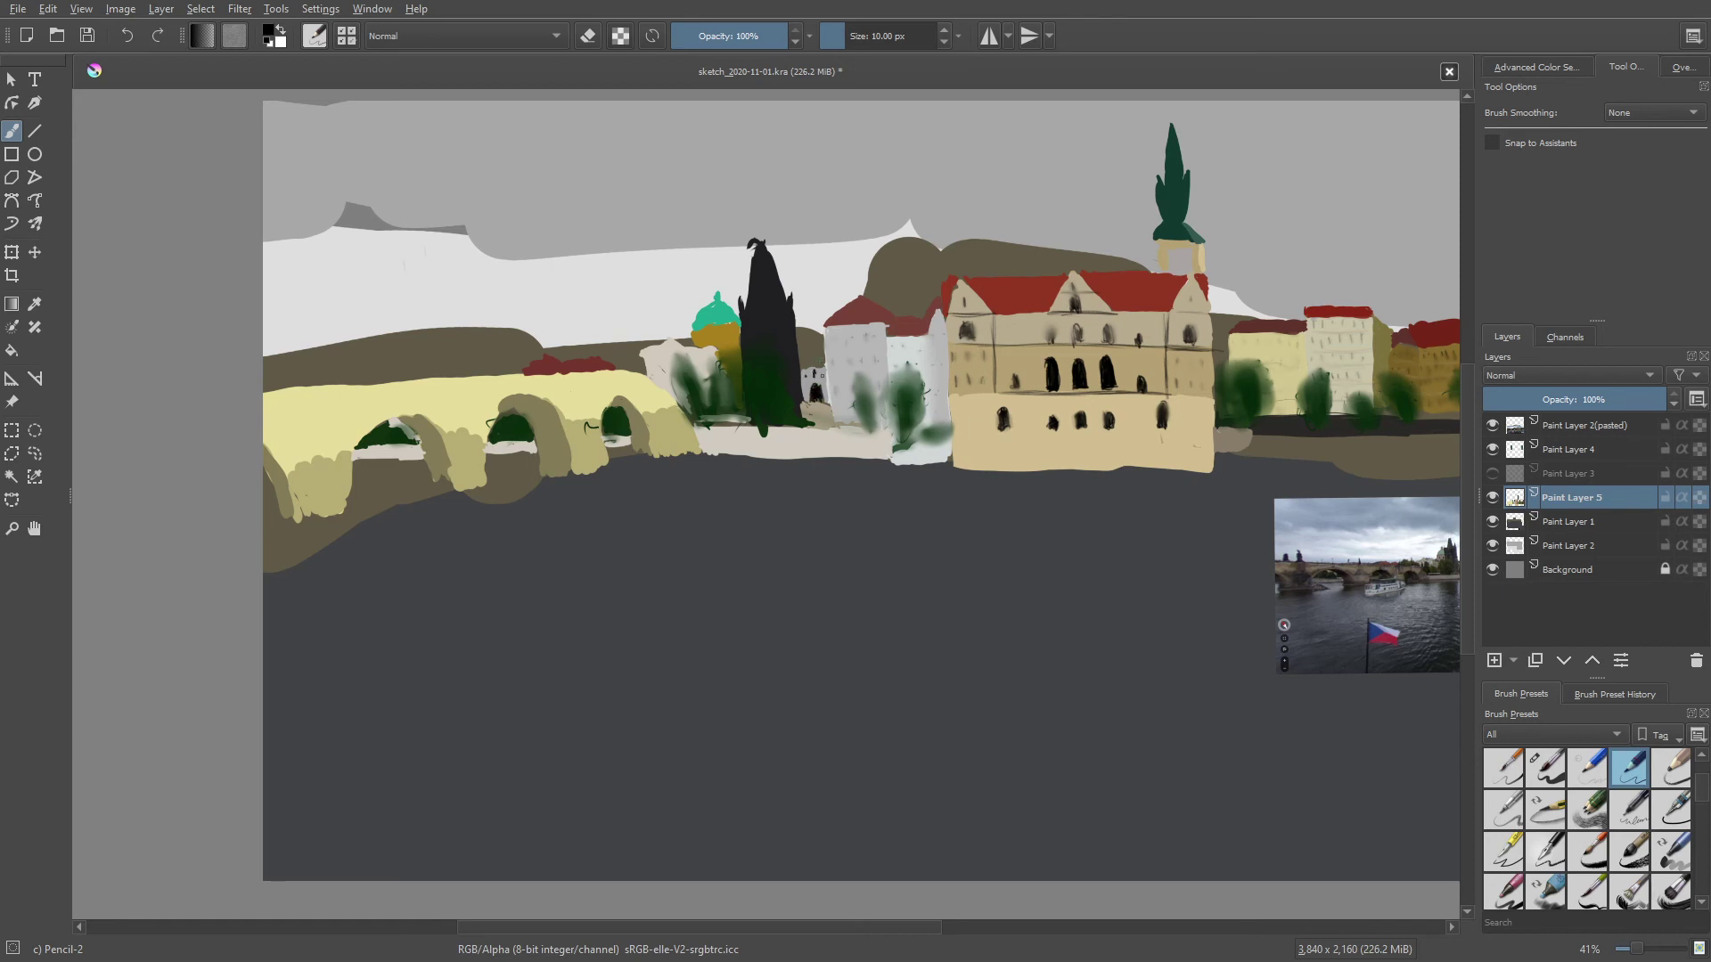
pyautogui.rightClick(761, 400)
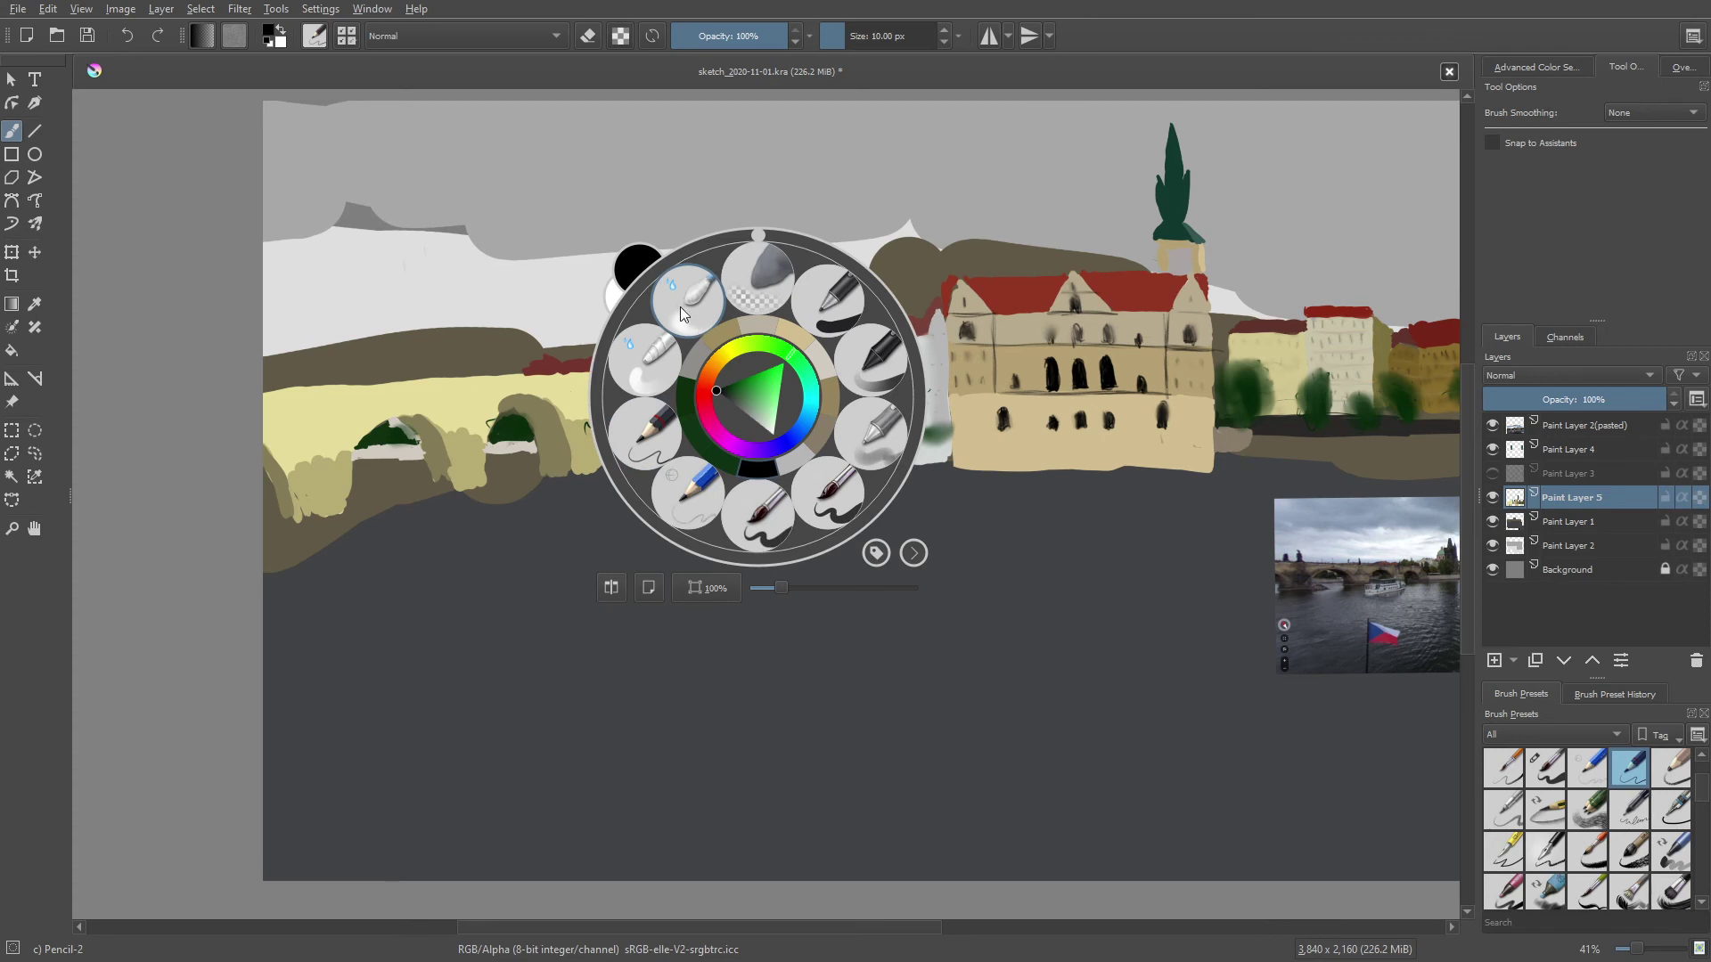
pyautogui.click(681, 307)
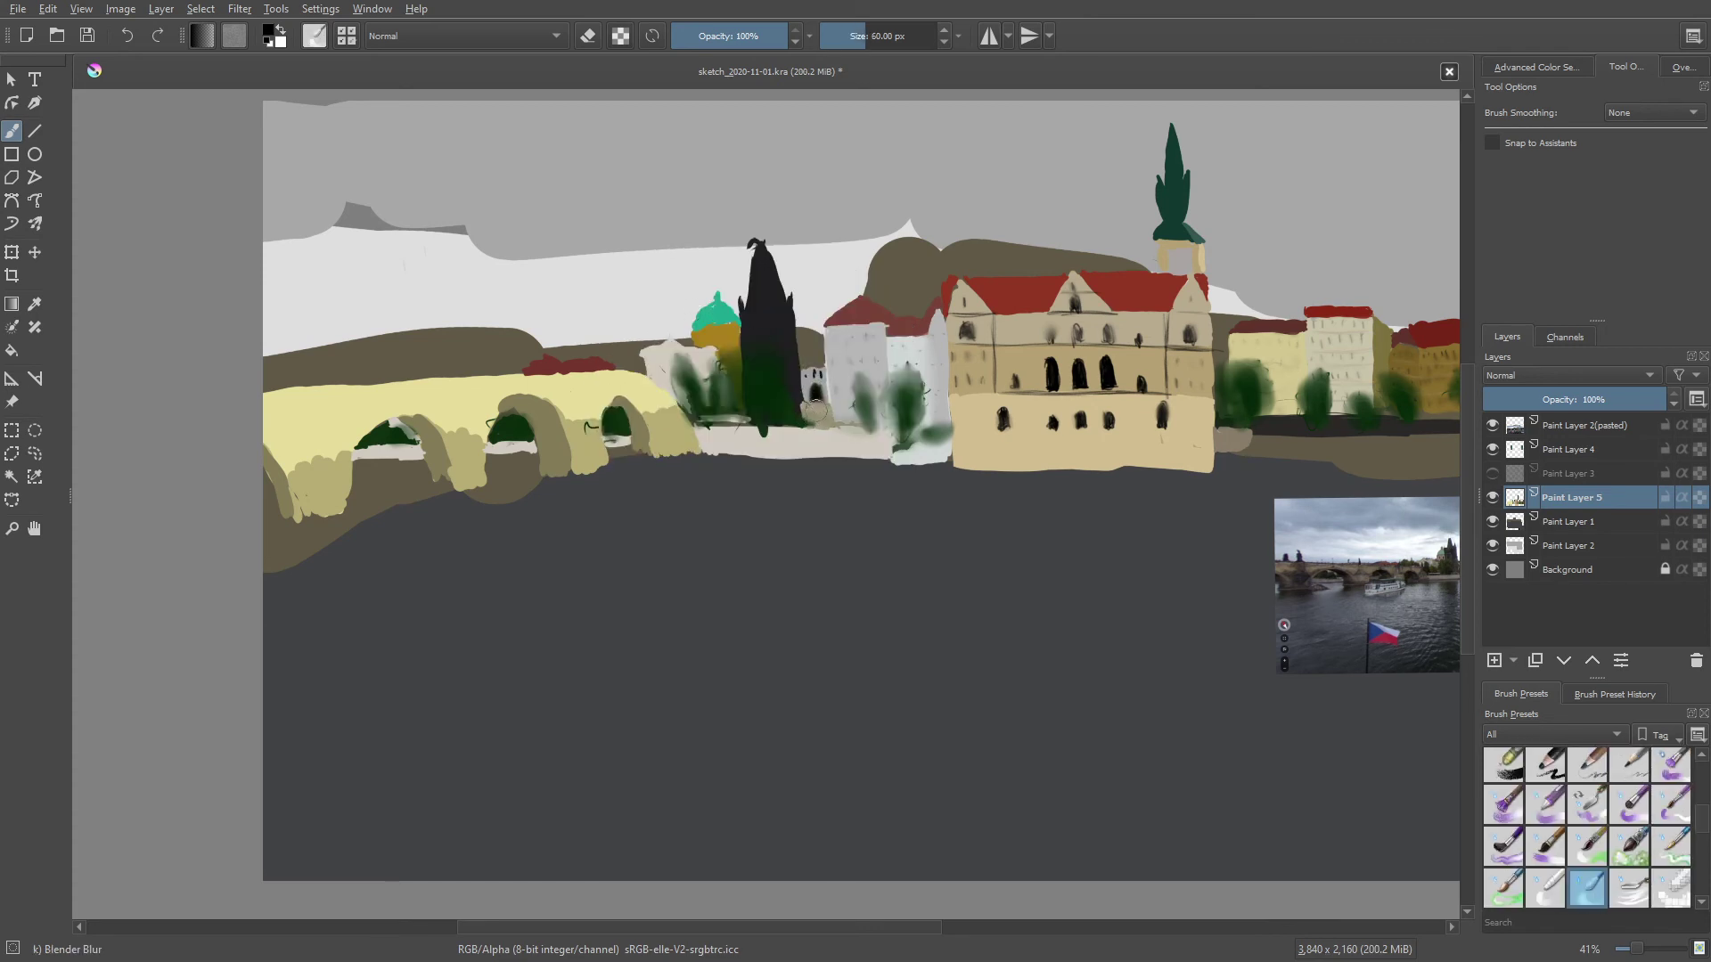
pyautogui.moveTo(816, 411); pyautogui.dragTo(804, 361)
# Soften the shading on the left bridge pillars into the pale yellow stonework
pyautogui.moveTo(689, 270)
pyautogui.mouseDown()
pyautogui.moveTo(600, 268)
pyautogui.moveTo(756, 309)
pyautogui.mouseUp()
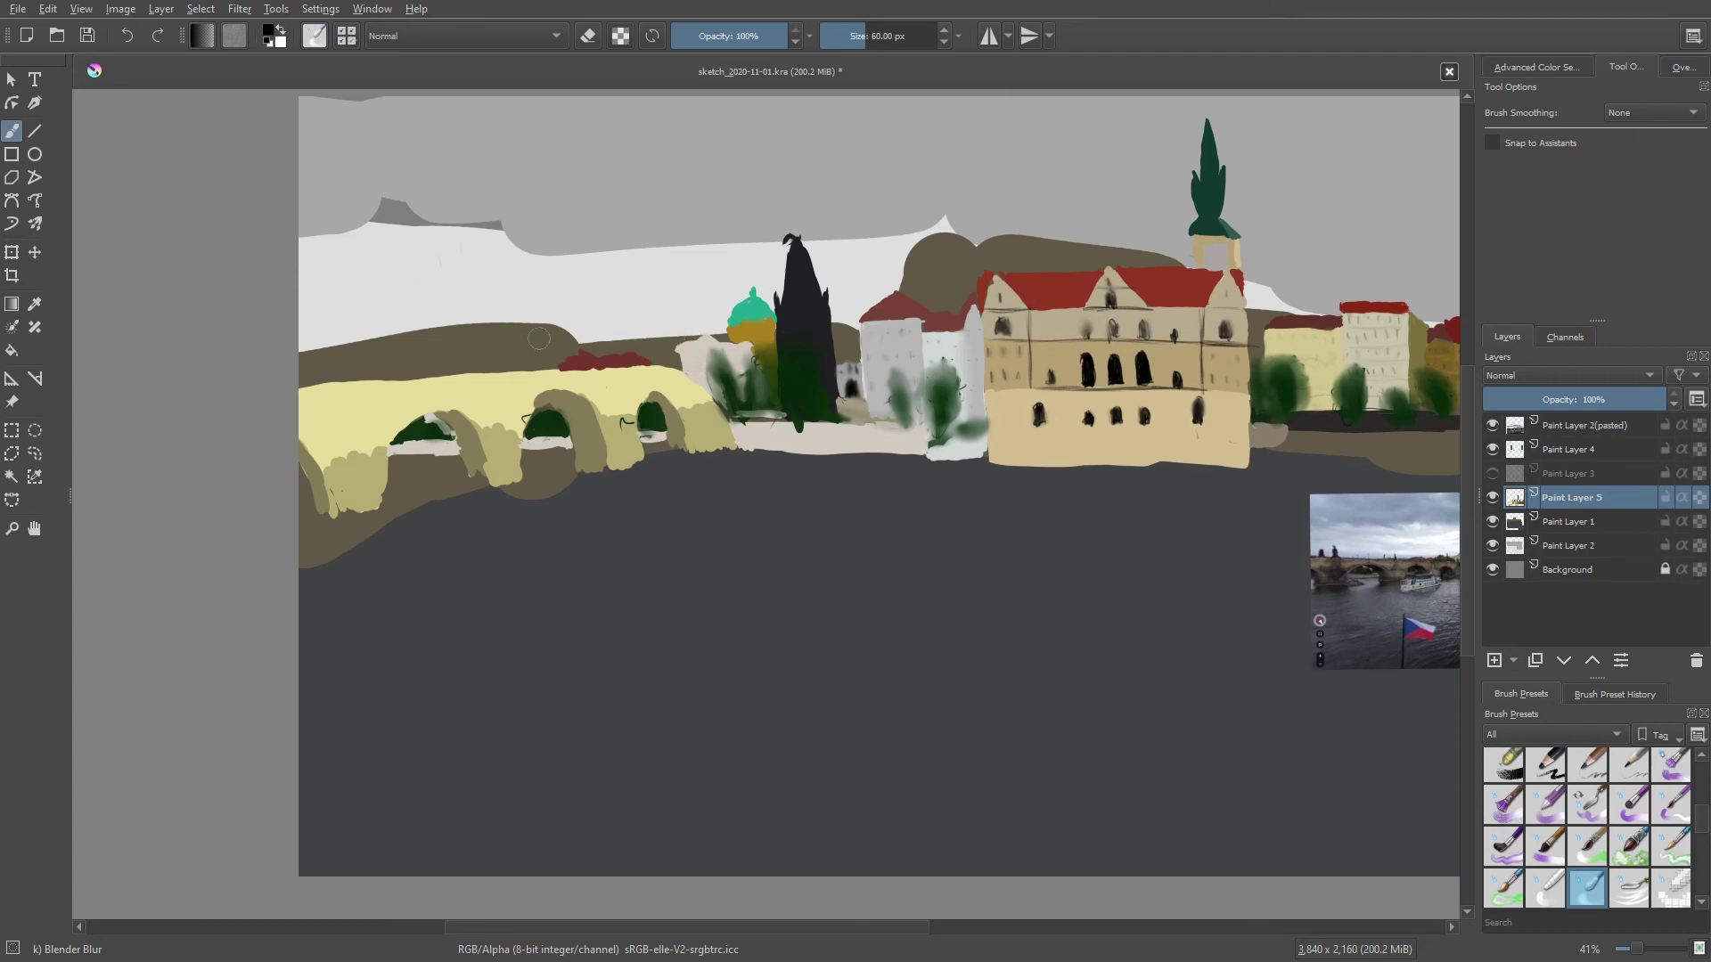
pyautogui.moveTo(673, 336); pyautogui.dragTo(740, 339)
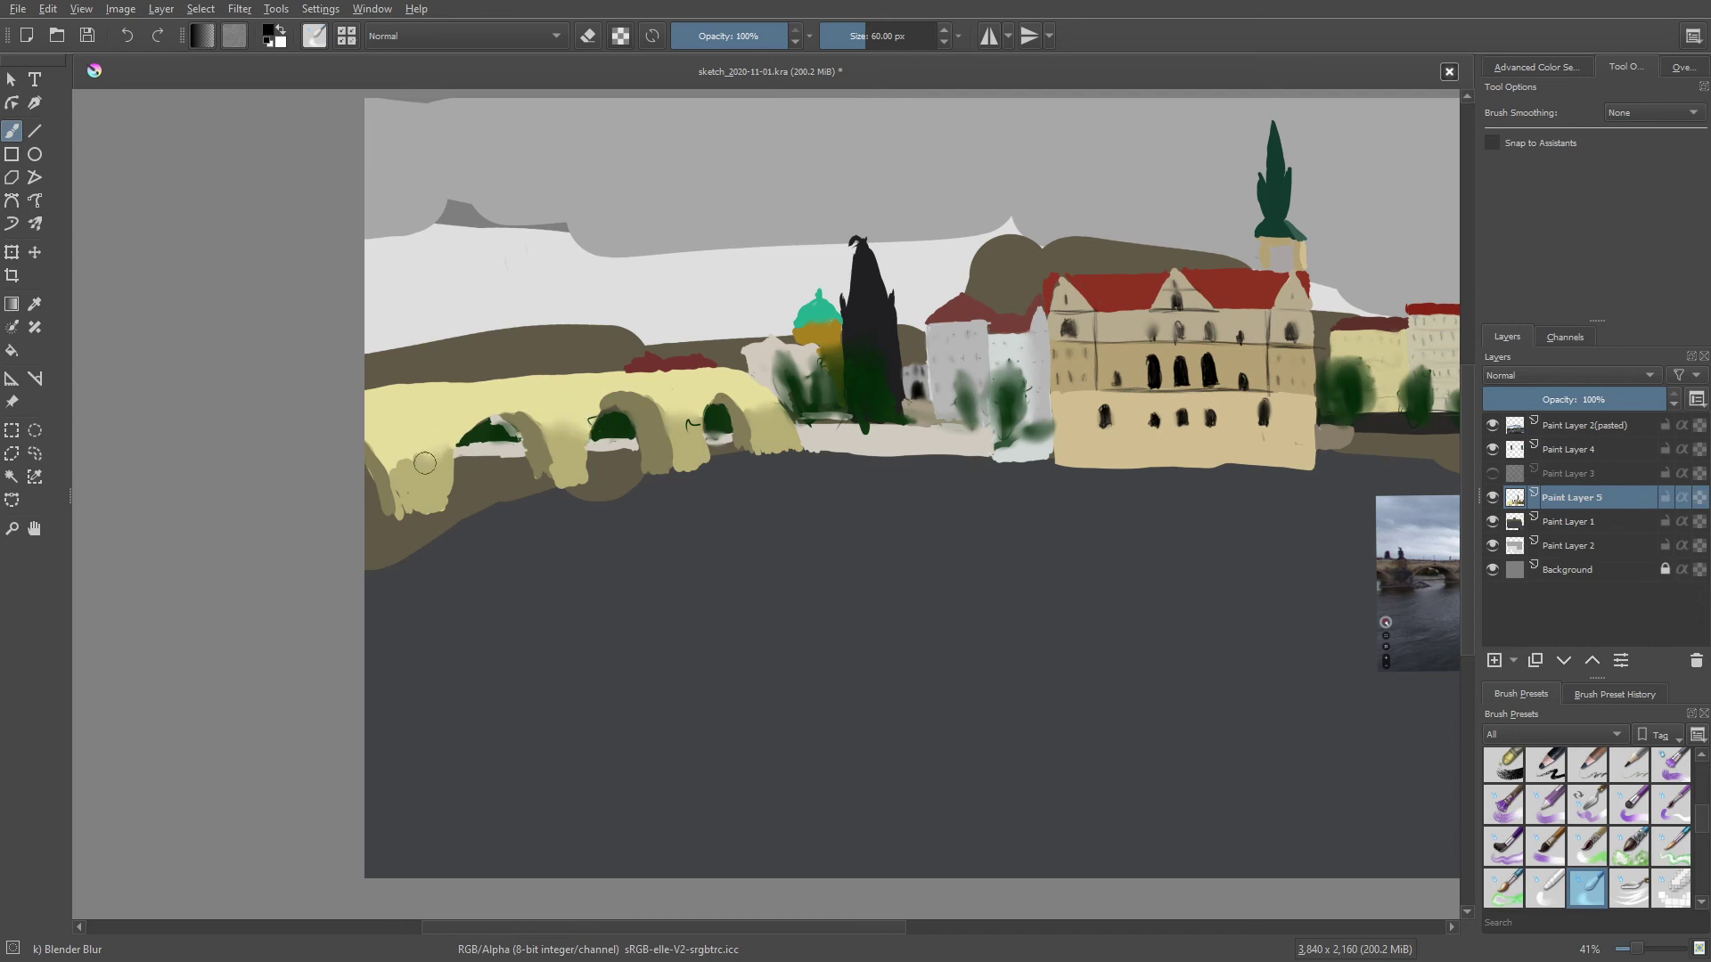
pyautogui.moveTo(439, 441); pyautogui.dragTo(403, 465)
pyautogui.hscroll(-3, 691, 320)
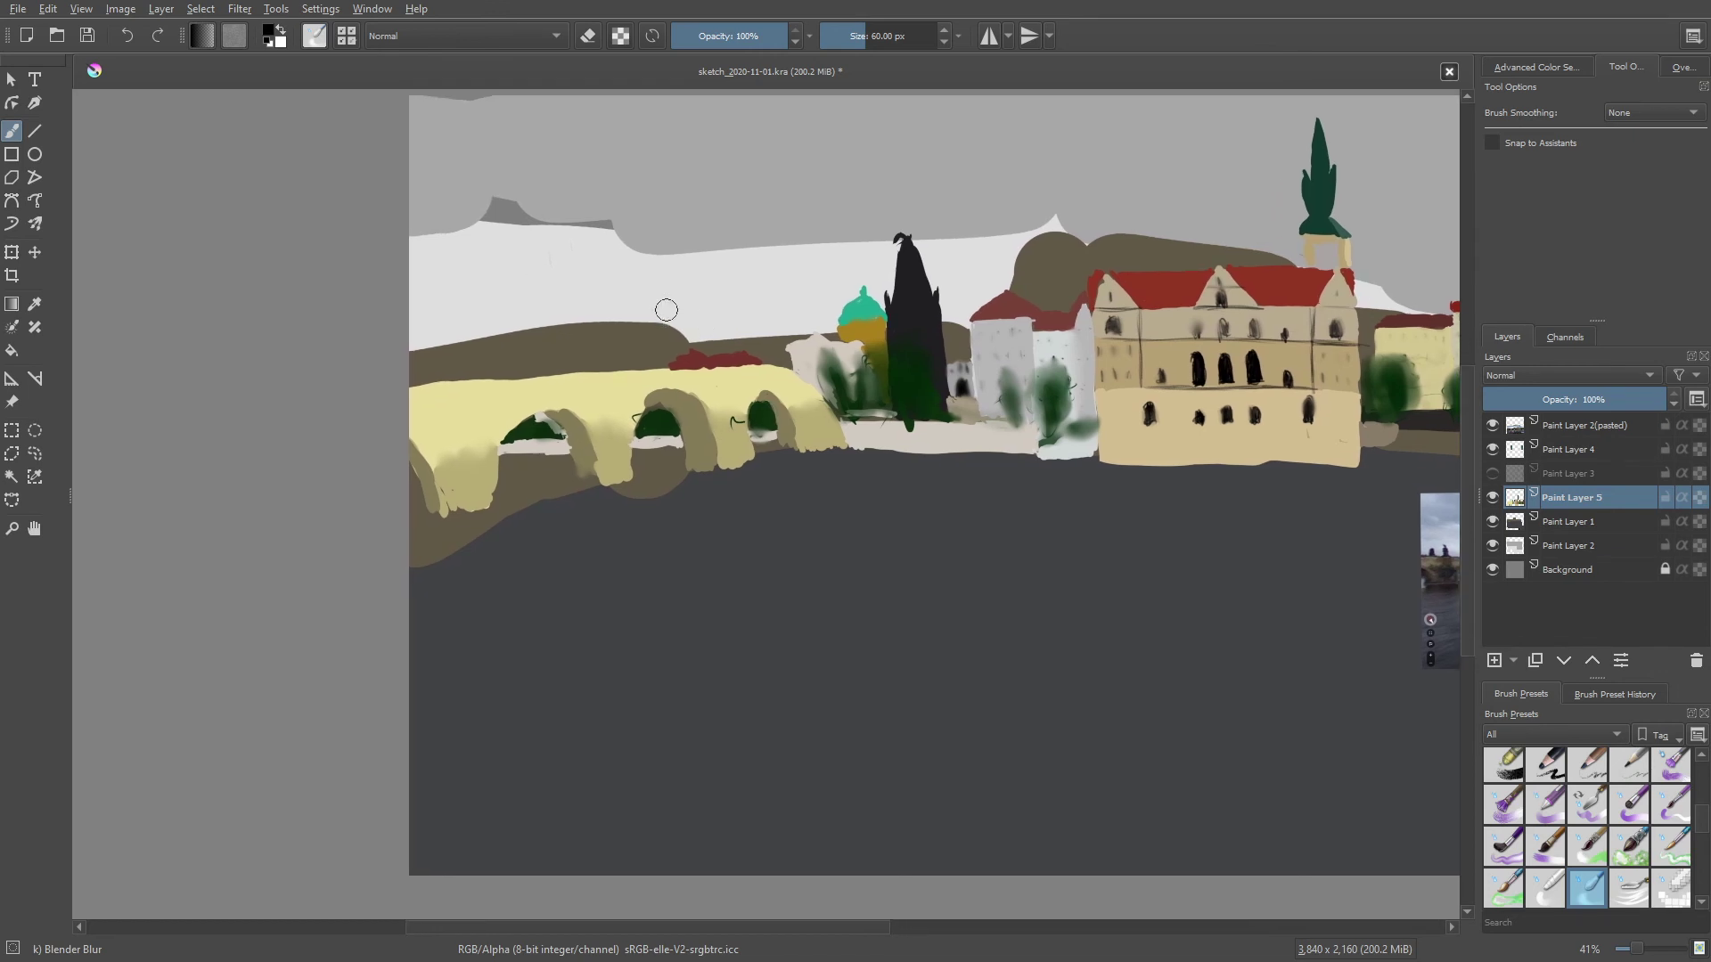
pyautogui.scroll(3, 666, 310)
pyautogui.hscroll(2, 677, 321)
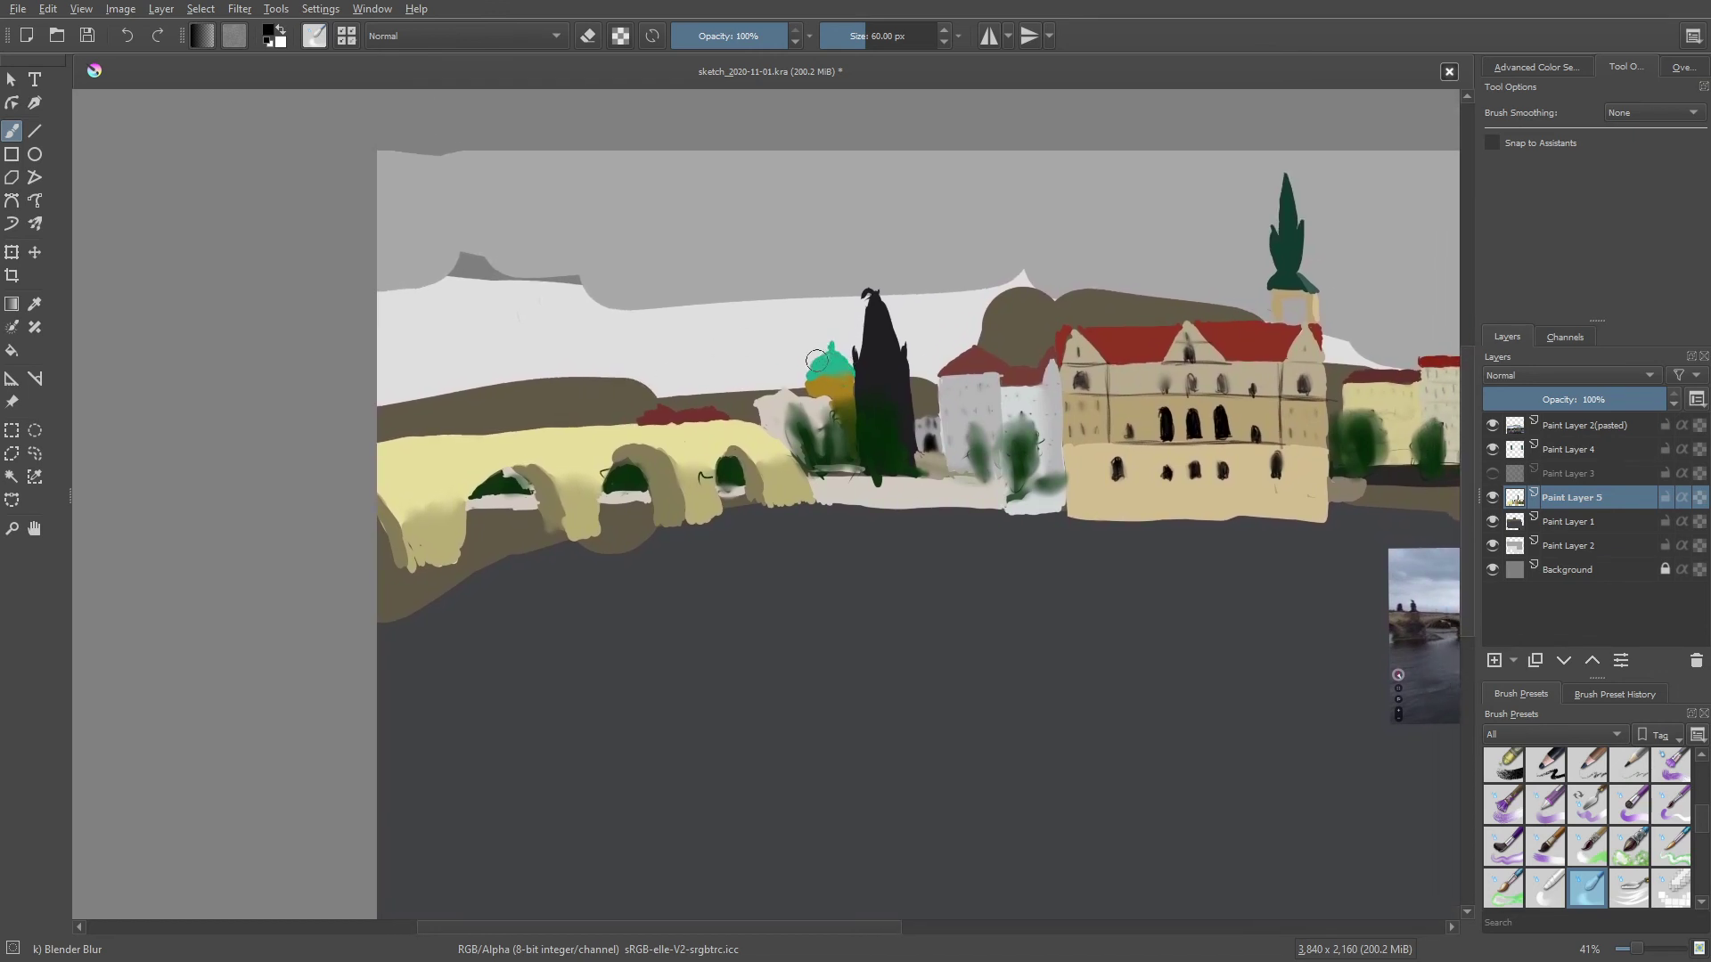
pyautogui.rightClick(748, 392)
pyautogui.click(640, 257)
pyautogui.moveTo(592, 210)
pyautogui.mouseDown()
pyautogui.moveTo(546, 258)
pyautogui.moveTo(687, 320)
pyautogui.mouseUp()
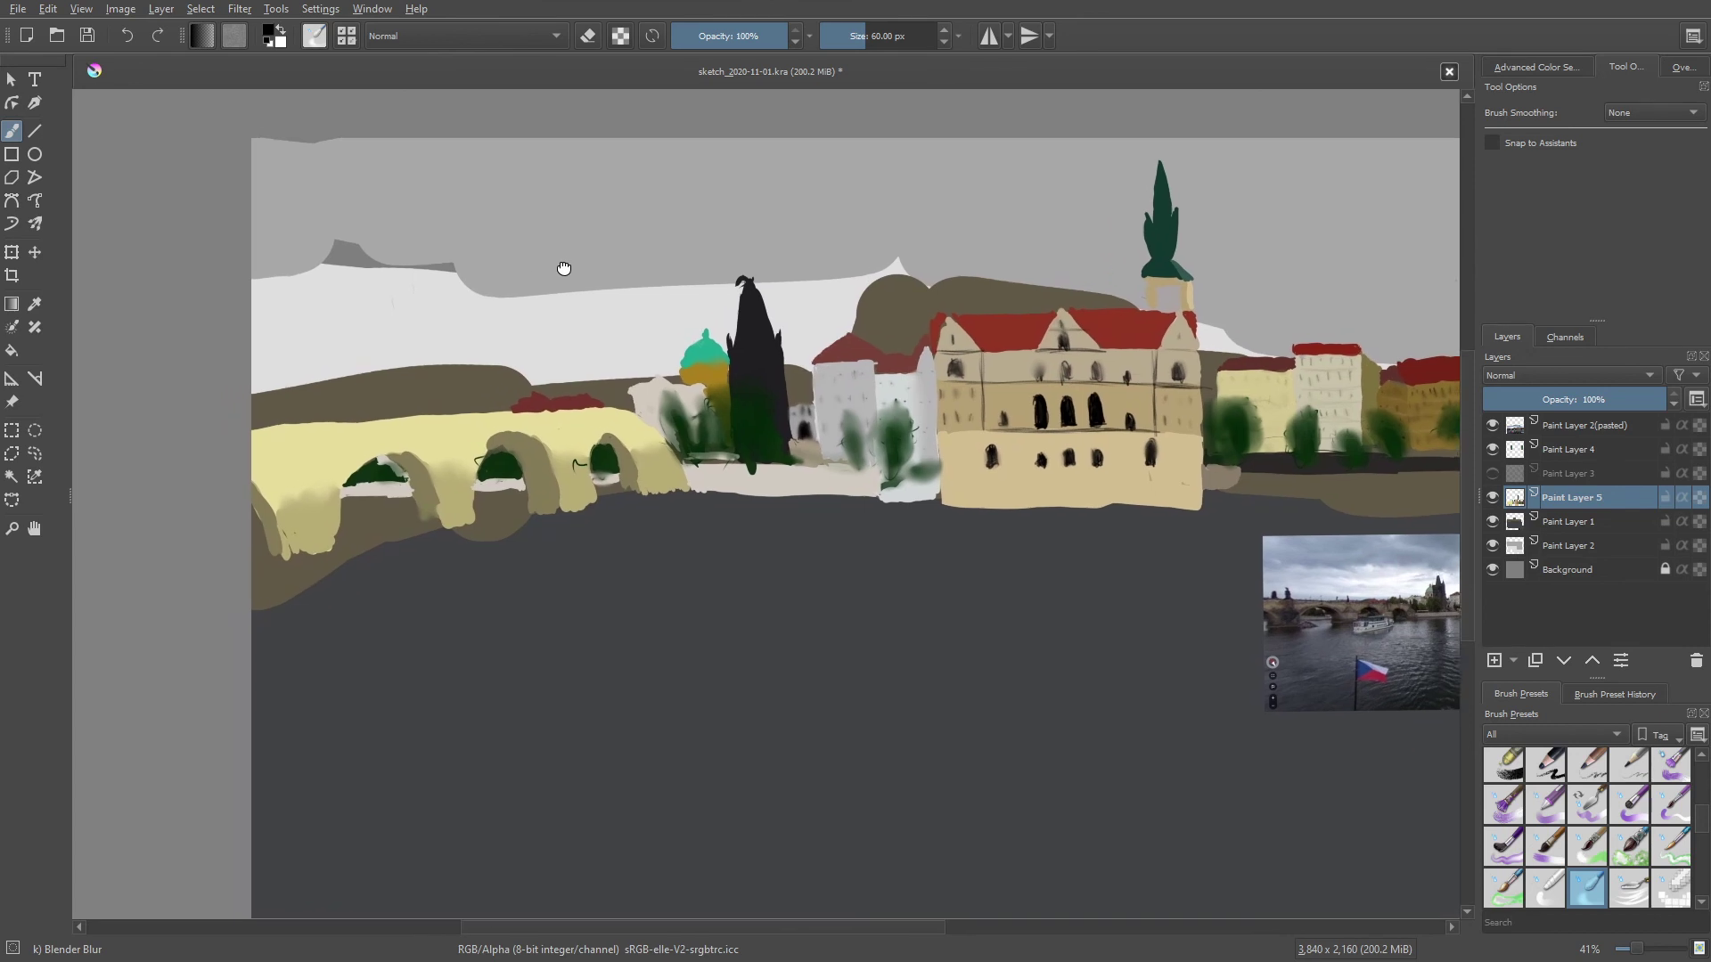
pyautogui.rightClick(757, 397)
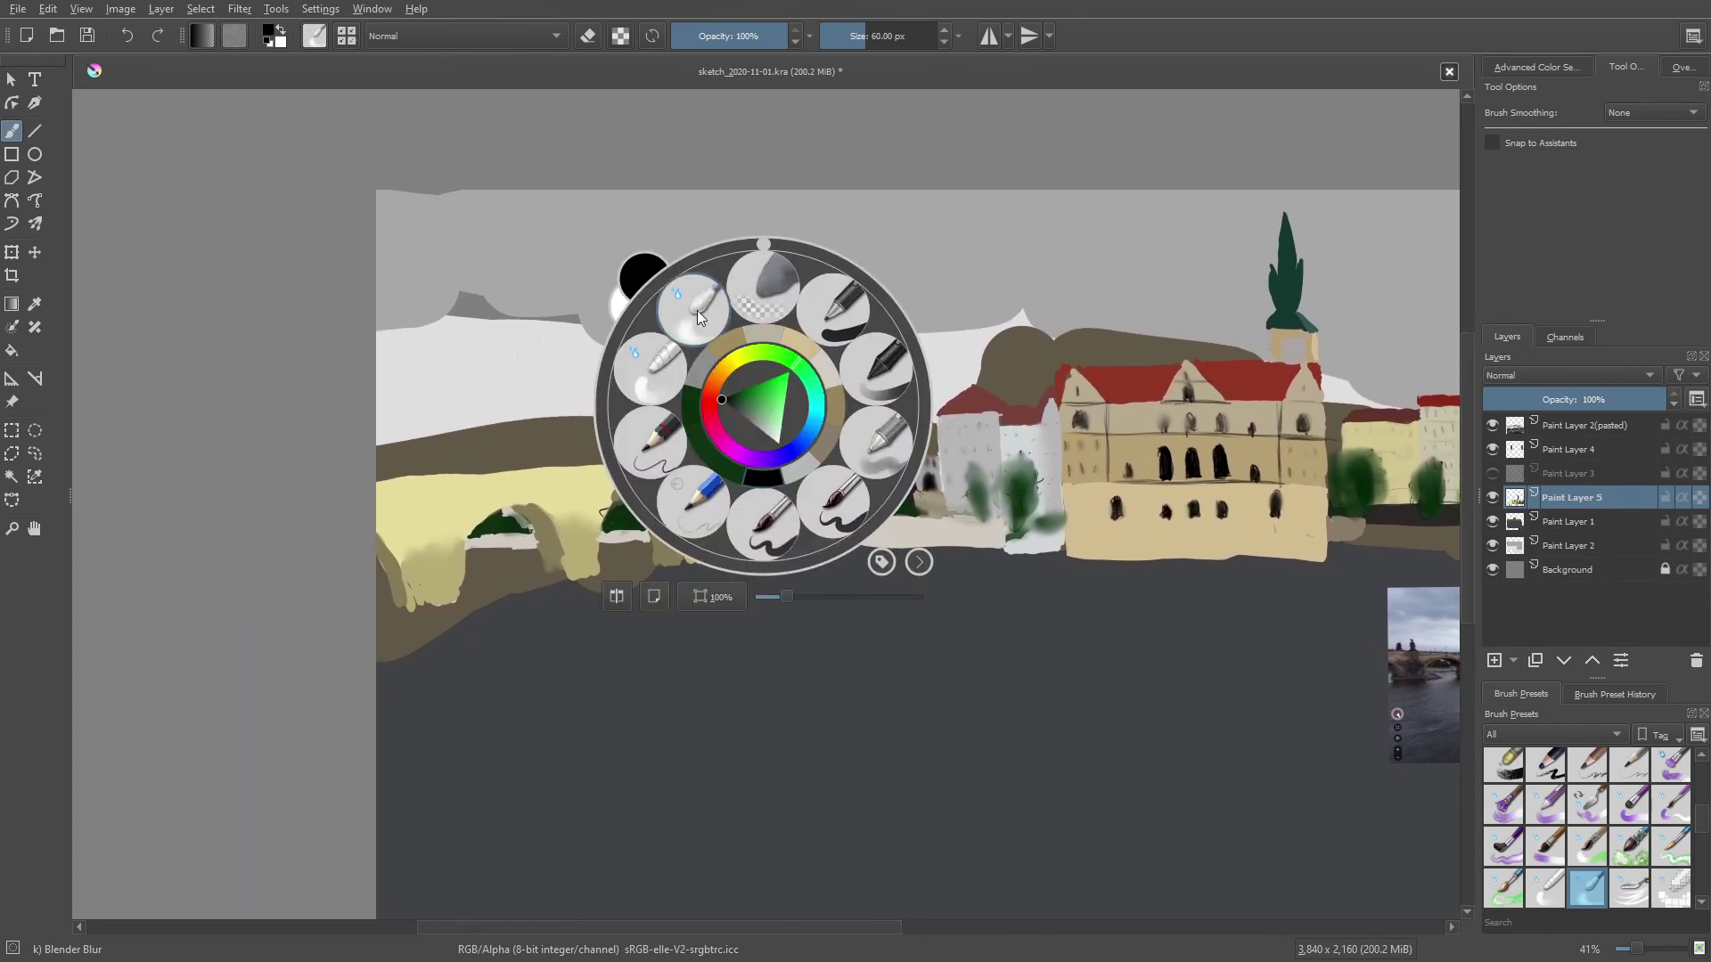
pyautogui.click(614, 256)
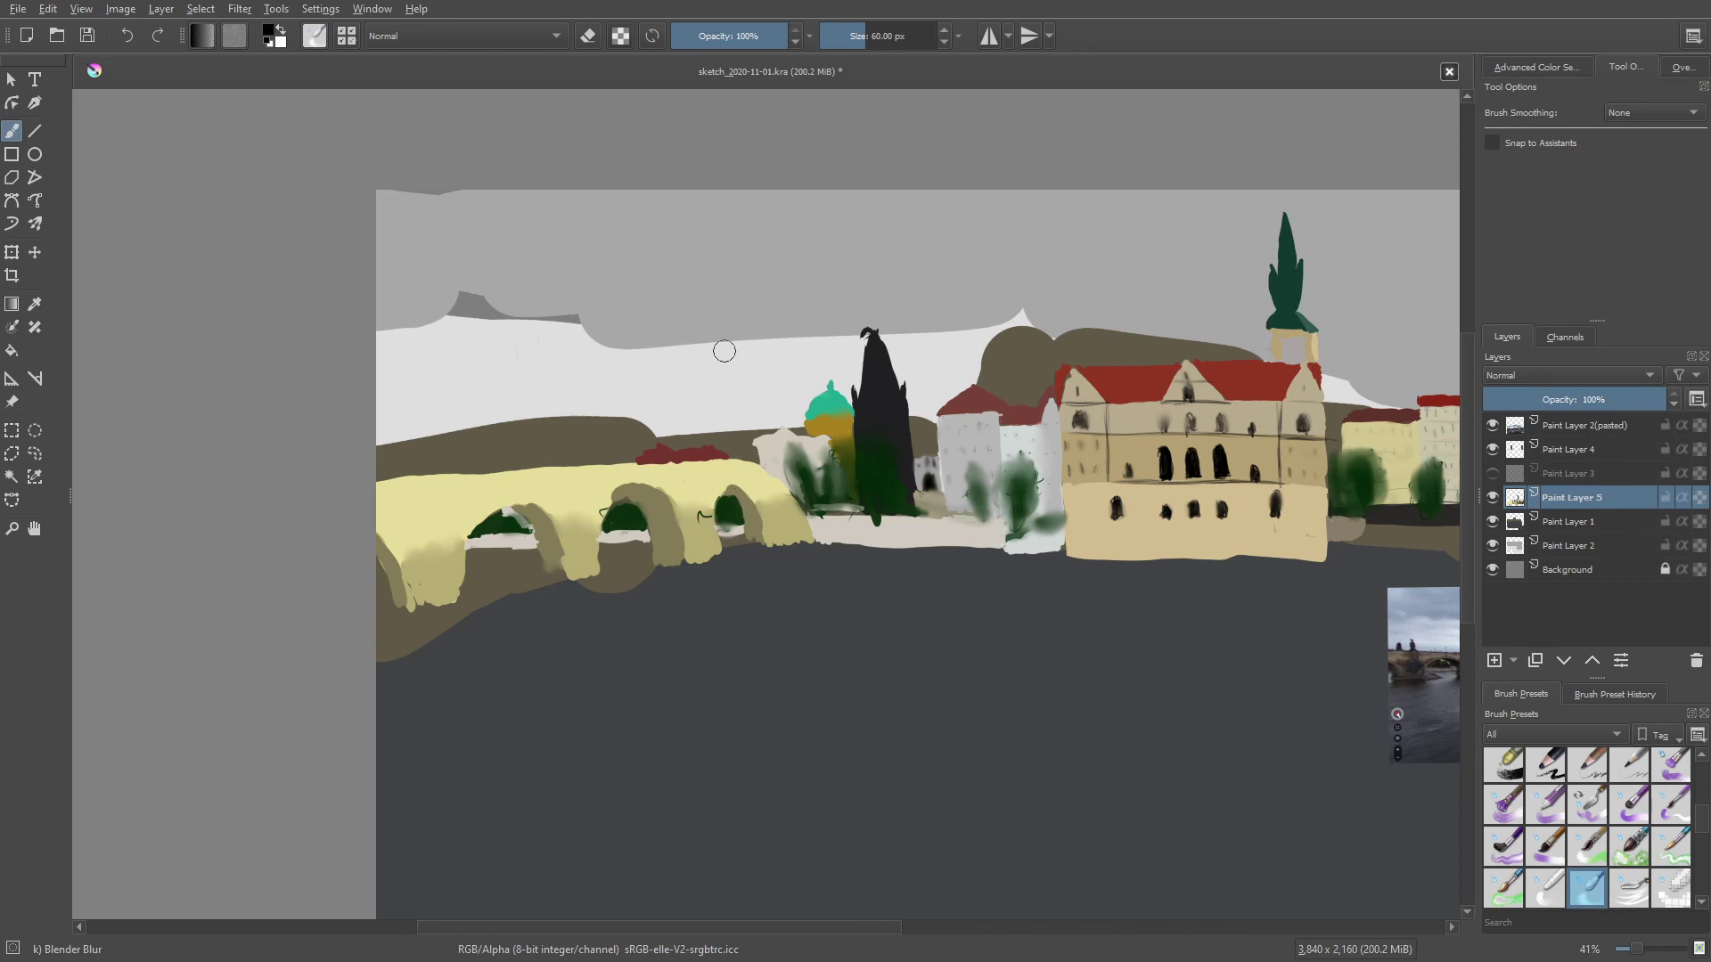
pyautogui.moveTo(736, 342); pyautogui.dragTo(539, 243)
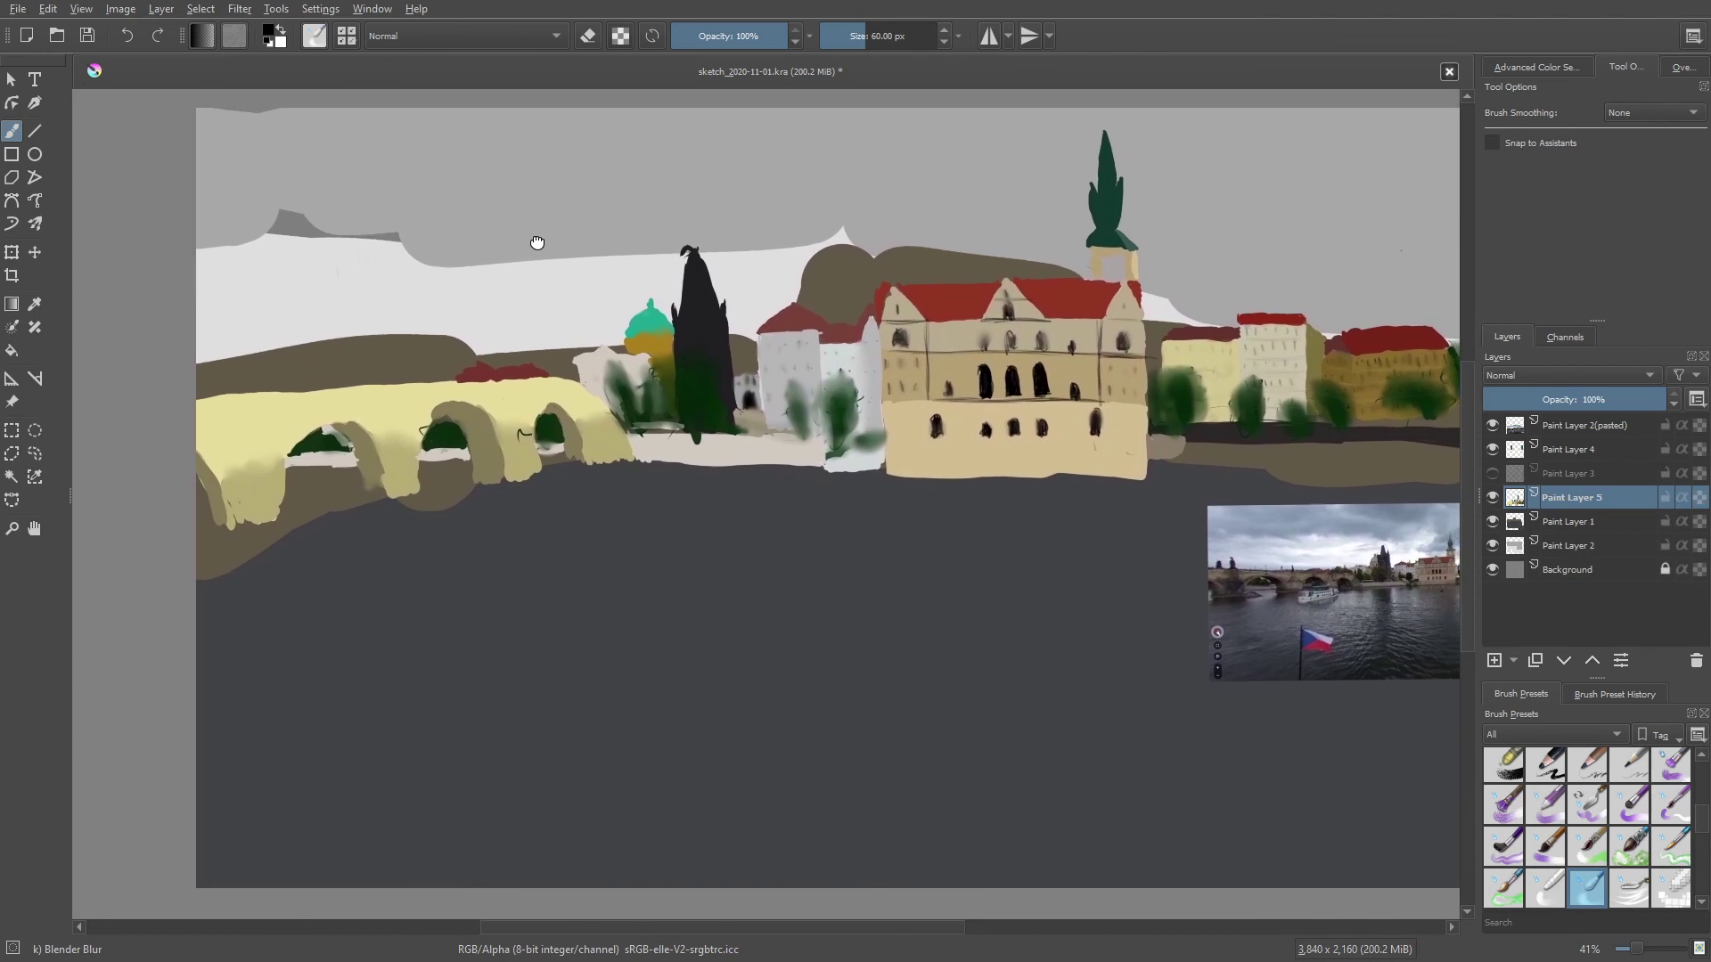
pyautogui.moveTo(539, 242); pyautogui.dragTo(572, 256)
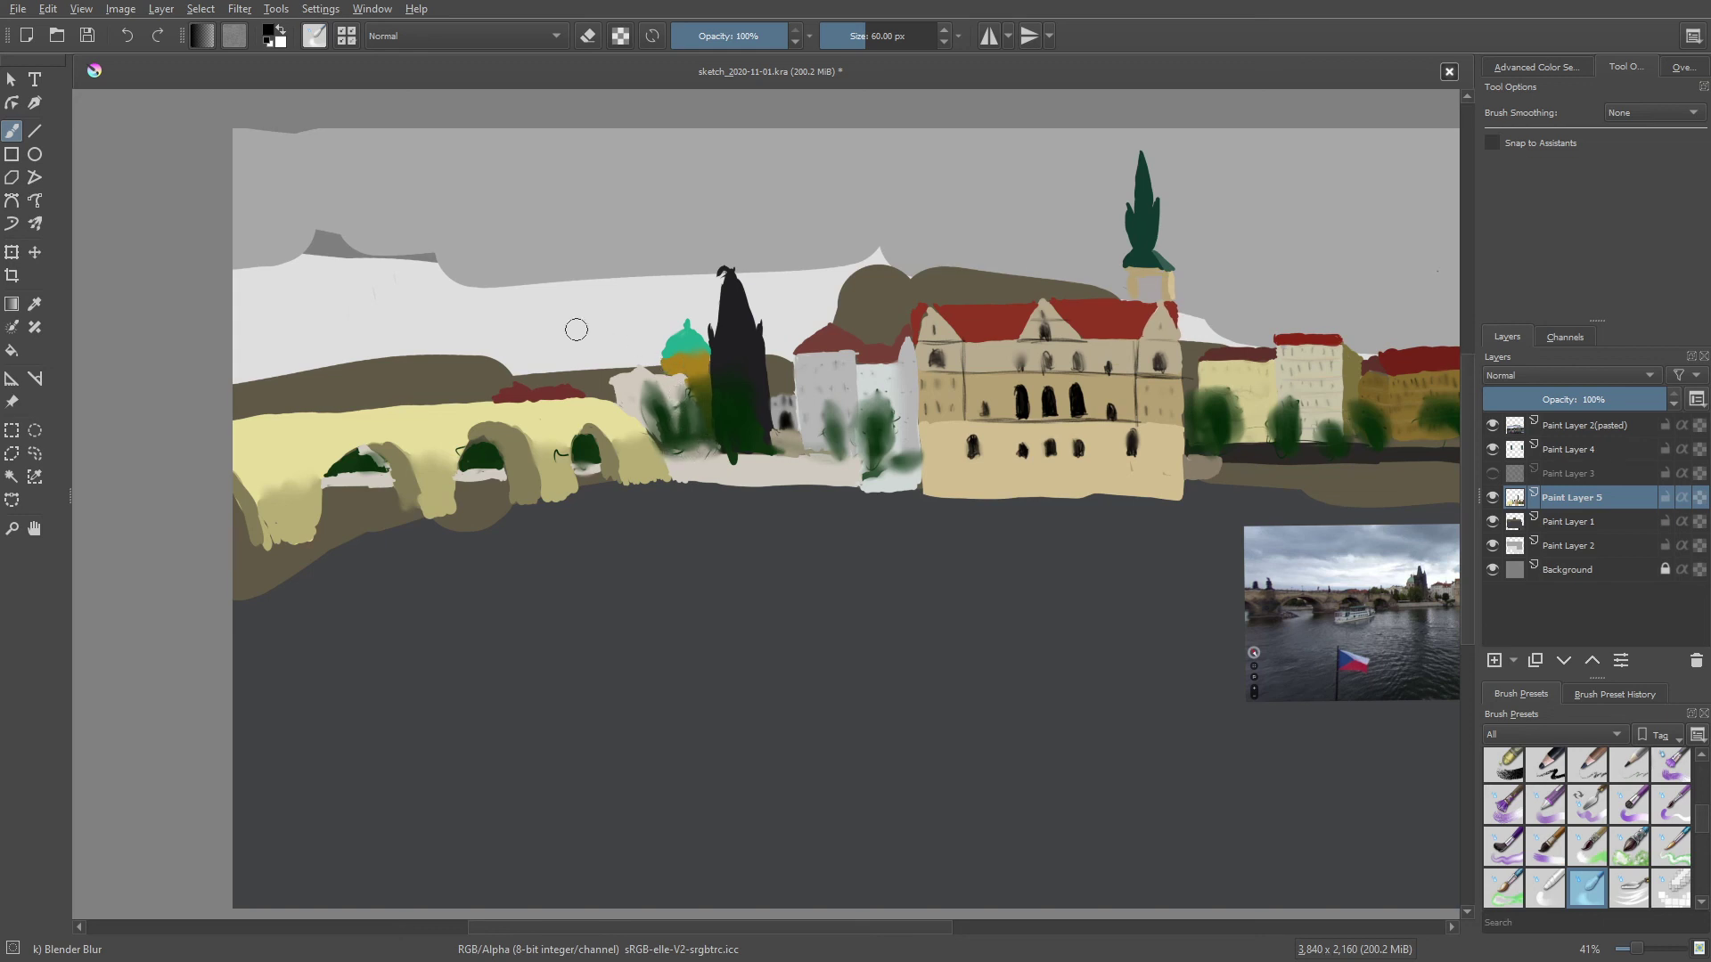
# With the Pencil-2 brush, draw a thin dark line along the tree bases
pyautogui.rightClick(573, 329)
pyautogui.click(467, 374)
pyautogui.rightClick(548, 449)
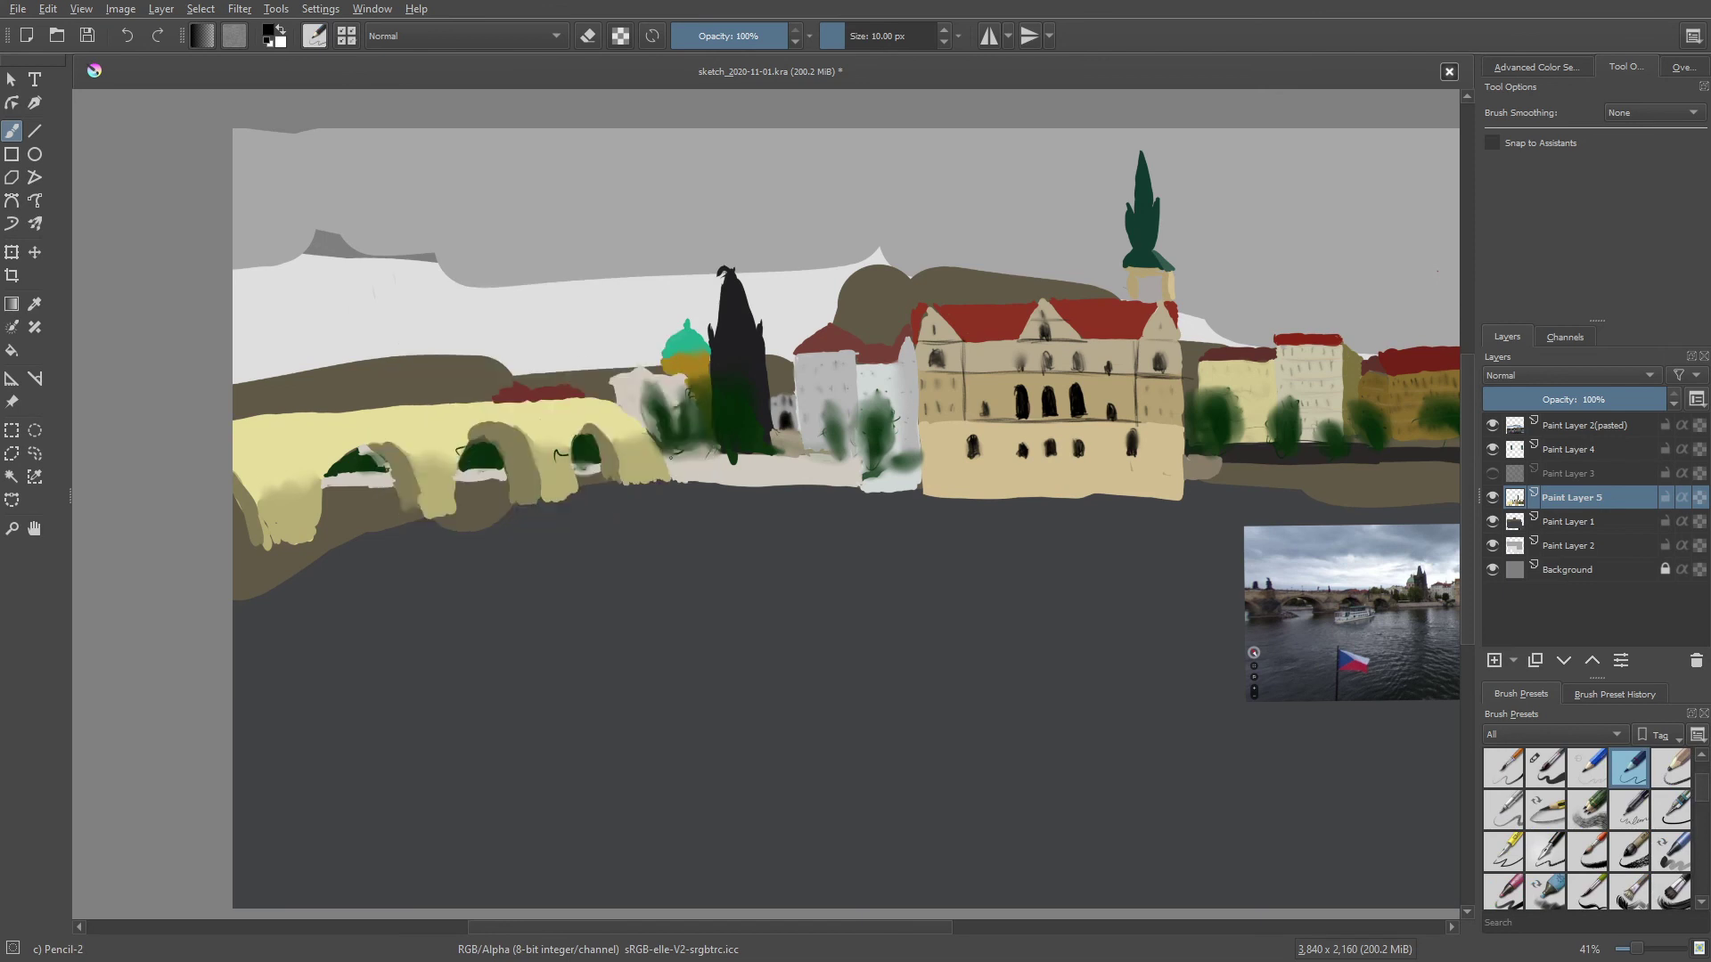
pyautogui.moveTo(668, 454)
pyautogui.mouseDown()
pyautogui.moveTo(714, 453)
pyautogui.moveTo(663, 456)
pyautogui.moveTo(692, 457)
pyautogui.mouseUp()
pyautogui.moveTo(732, 378); pyautogui.dragTo(712, 384)
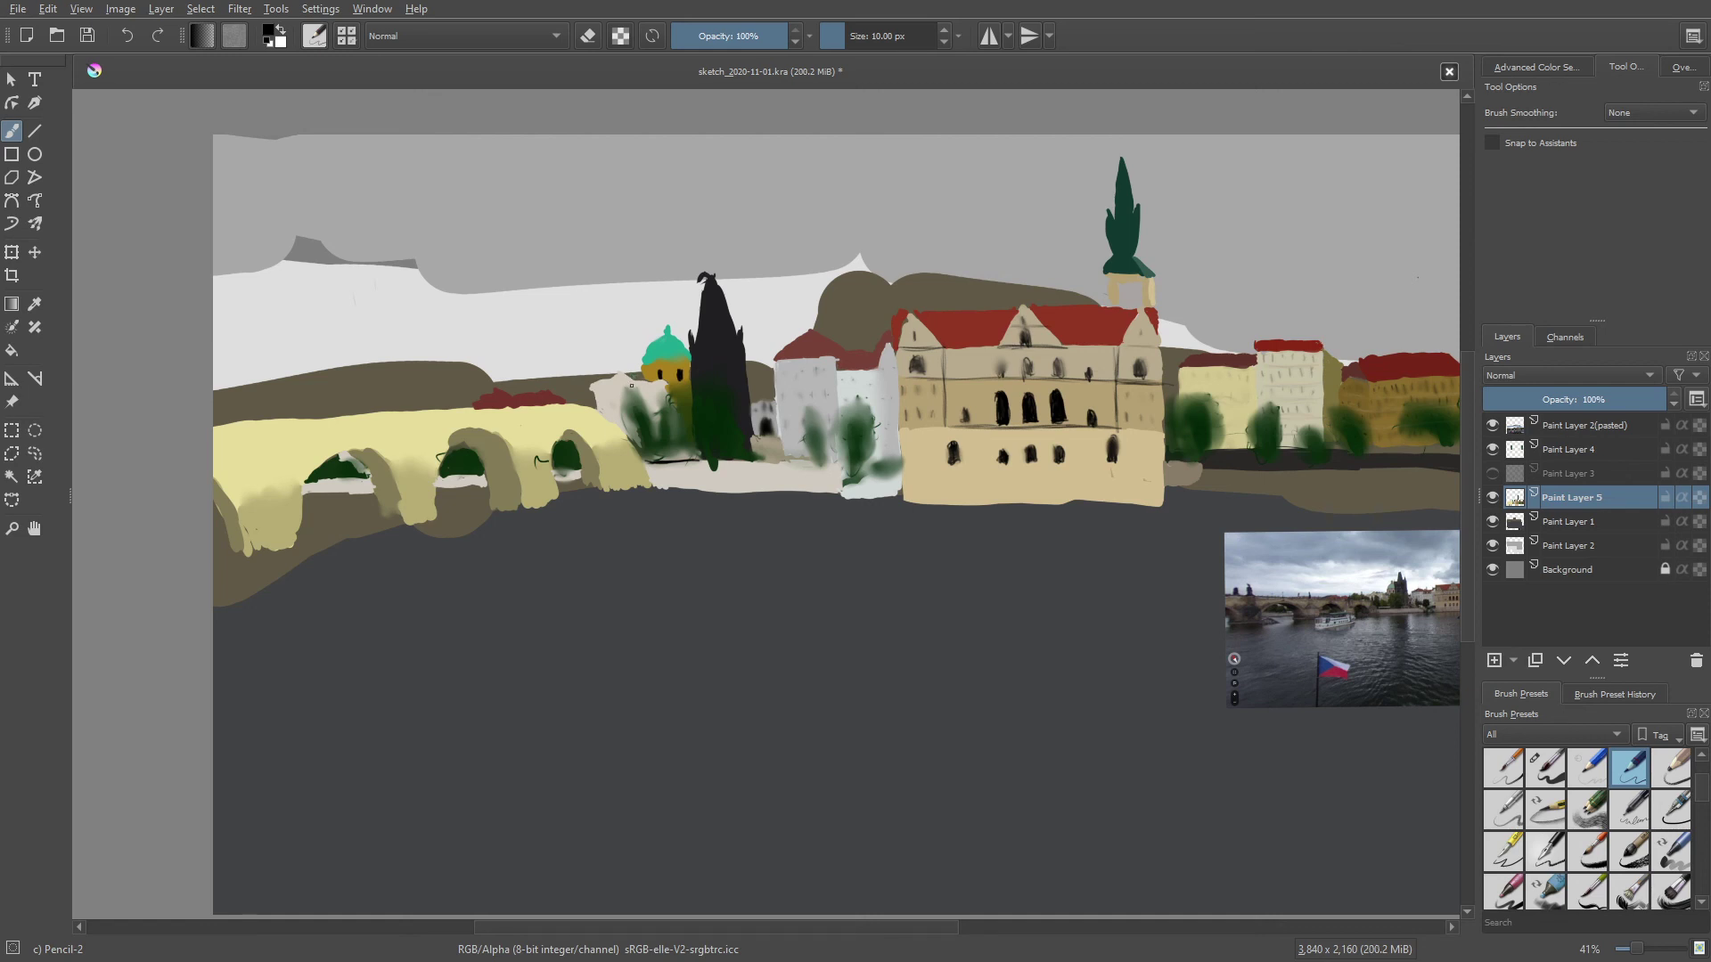
# Sample the ochre, return to black, and add a thin vertical mark on the dome building
pyautogui.keyDown('ctrl'); pyautogui.click(654, 358); pyautogui.keyUp('ctrl')
pyautogui.rightClick(650, 393)
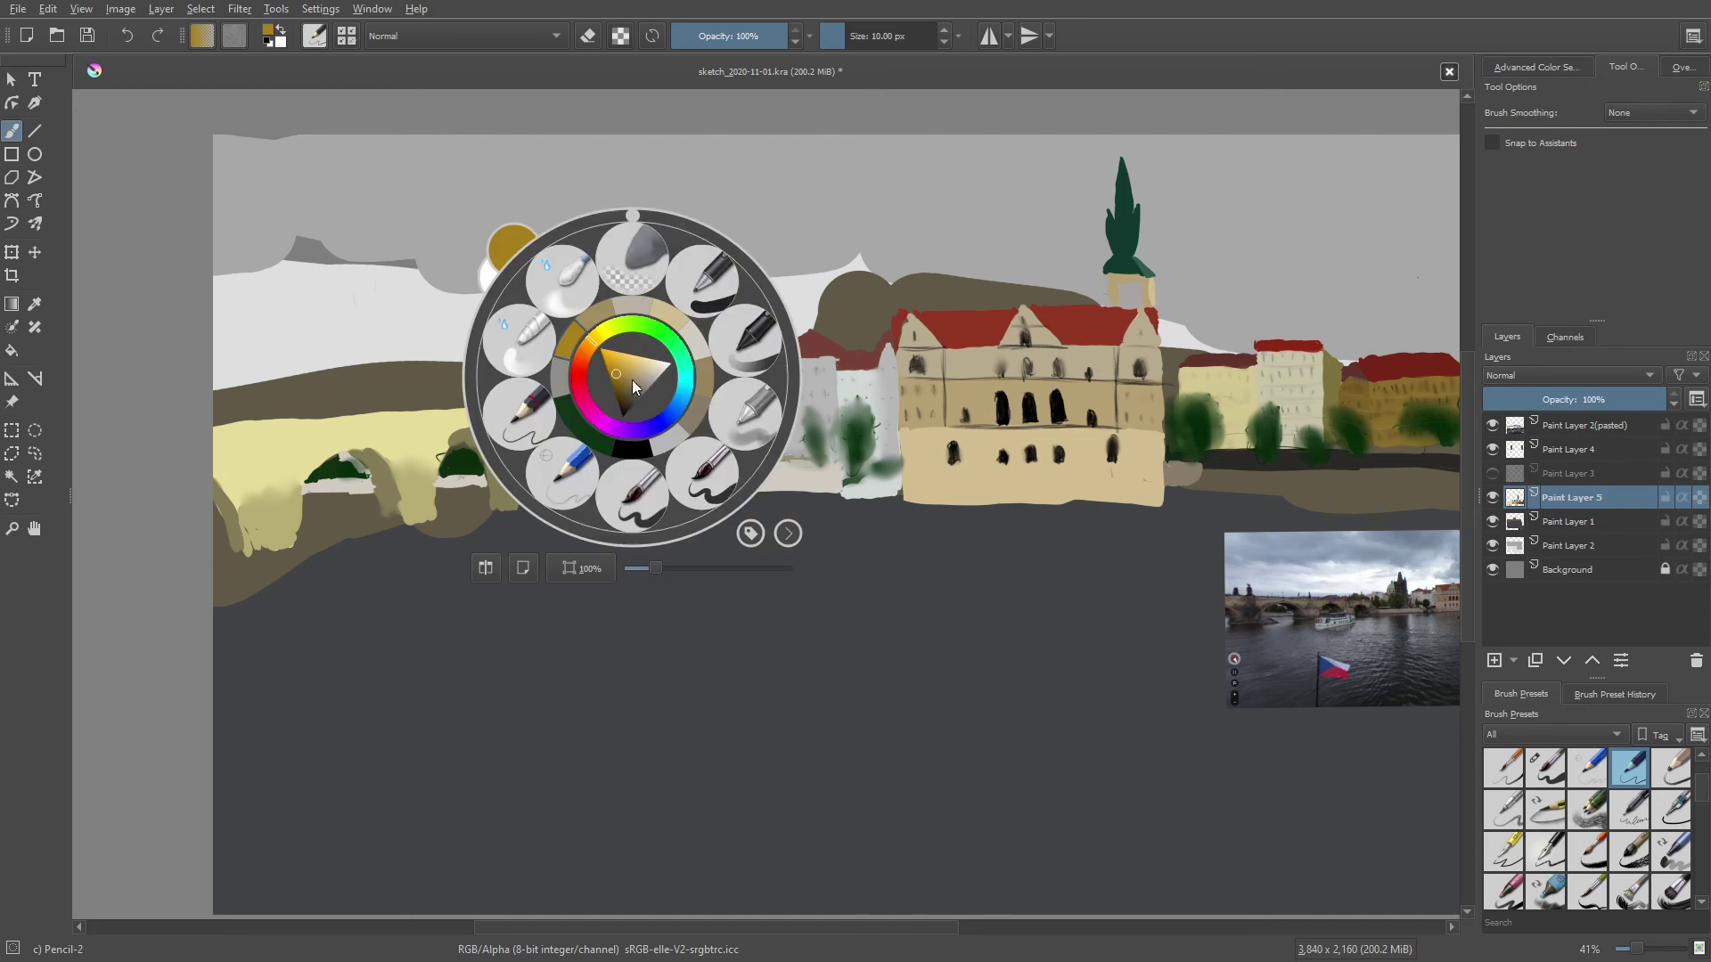
pyautogui.click(629, 453)
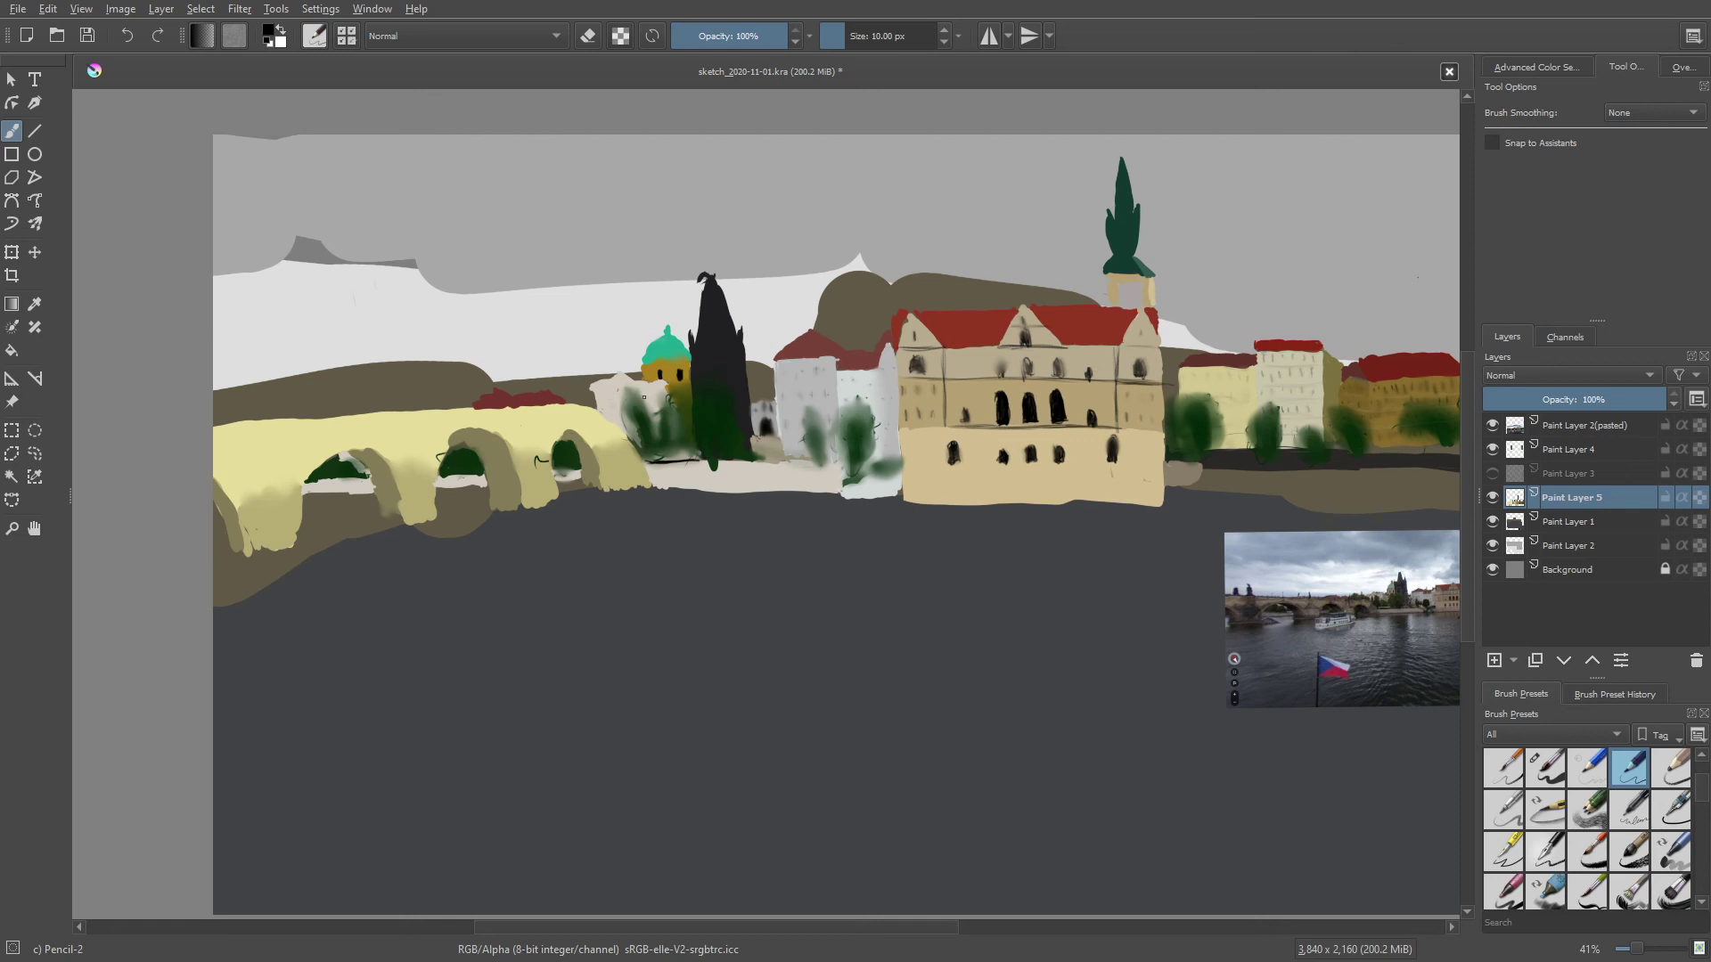
pyautogui.moveTo(647, 383); pyautogui.dragTo(647, 409)
# Switch to the Blender Blur soft blending brush from the pop-up palette
pyautogui.rightClick(620, 395)
pyautogui.click(548, 307)
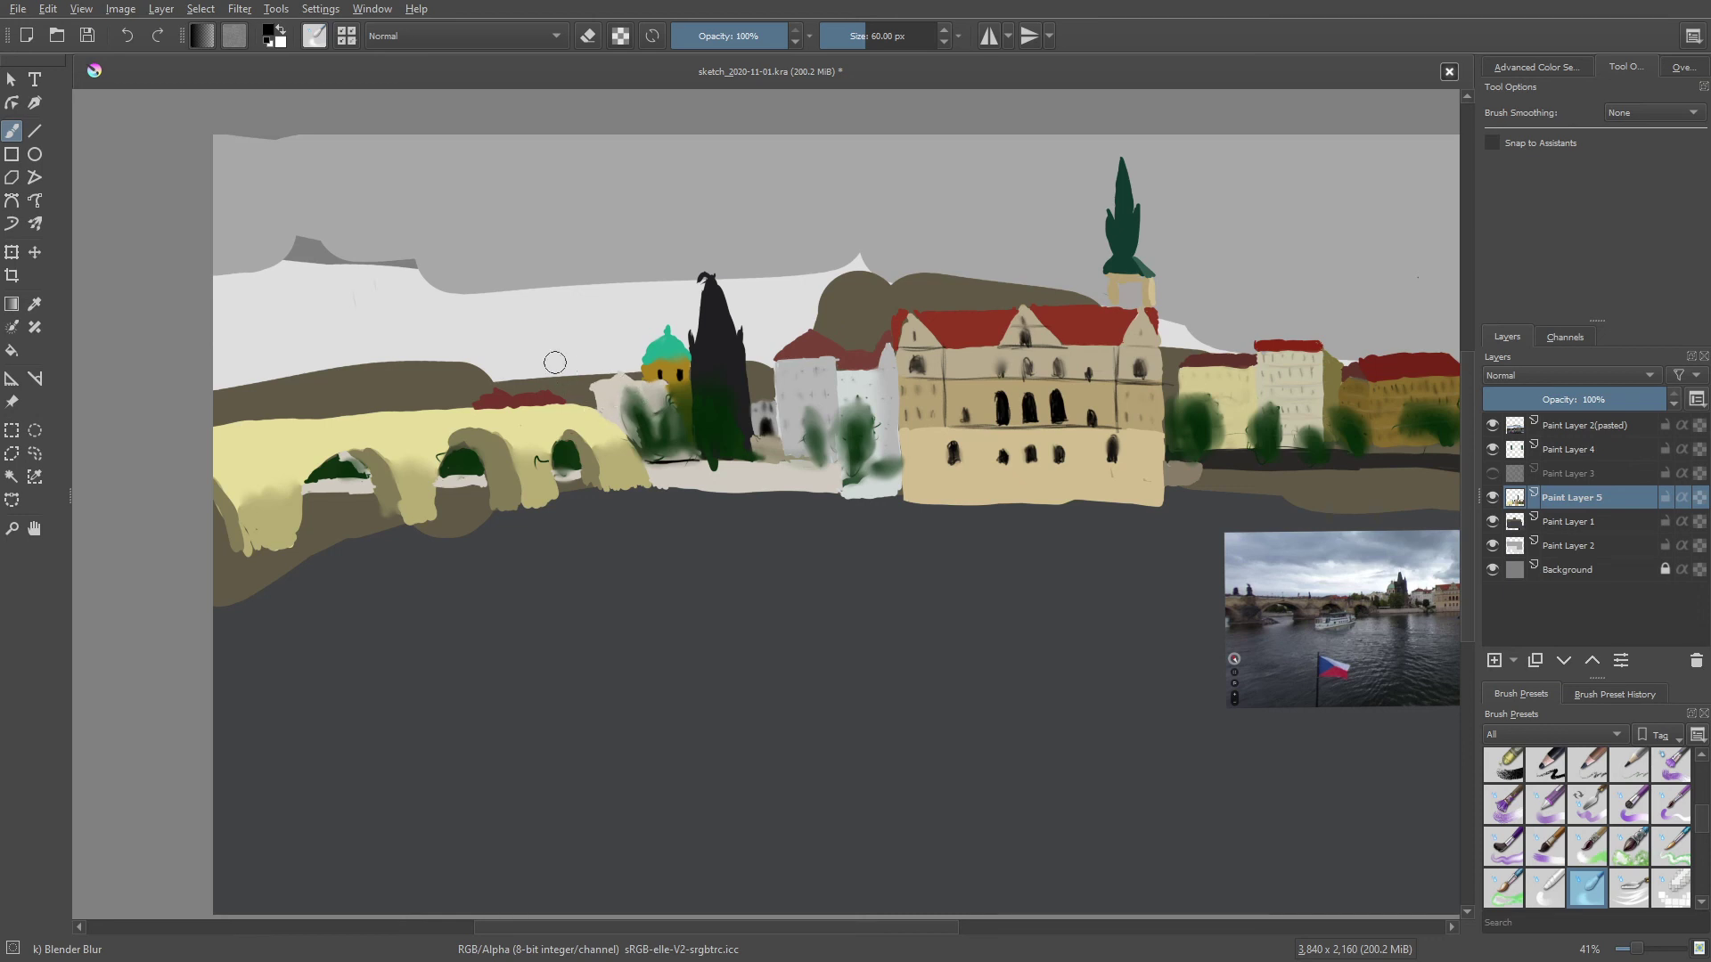
pyautogui.moveTo(504, 356)
pyautogui.mouseDown()
pyautogui.moveTo(556, 340)
pyautogui.moveTo(541, 336)
pyautogui.moveTo(611, 388)
pyautogui.mouseUp()
pyautogui.rightClick(541, 336)
pyautogui.rightClick(491, 371)
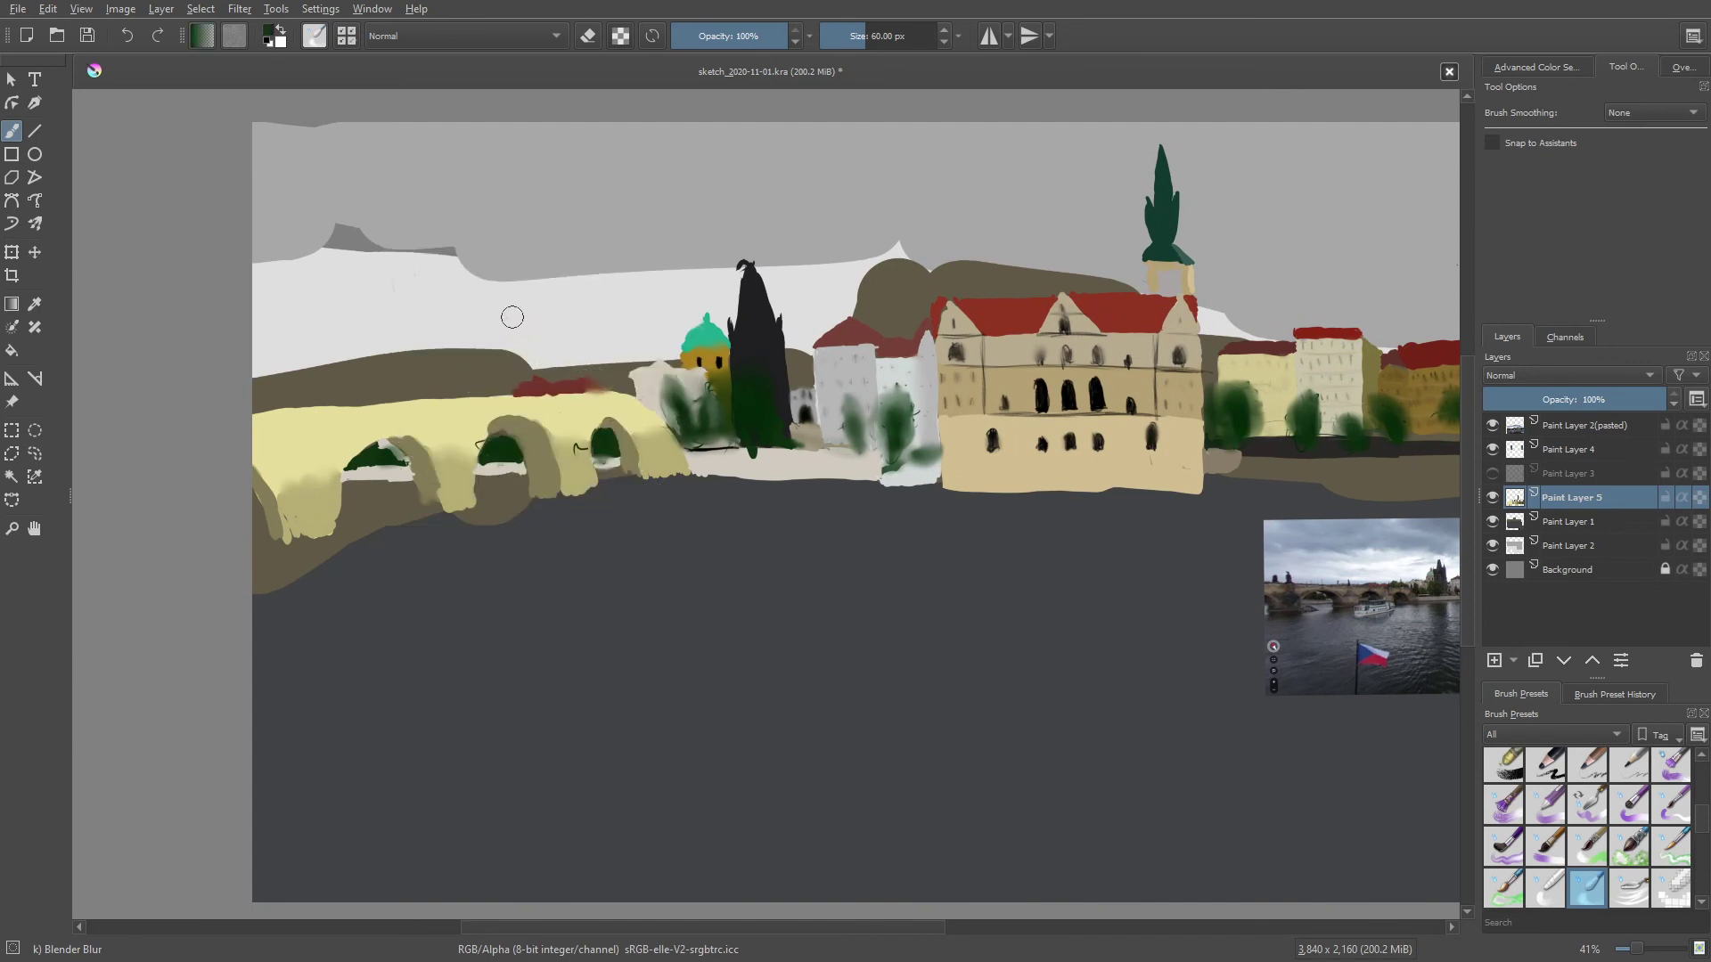
pyautogui.rightClick(509, 322)
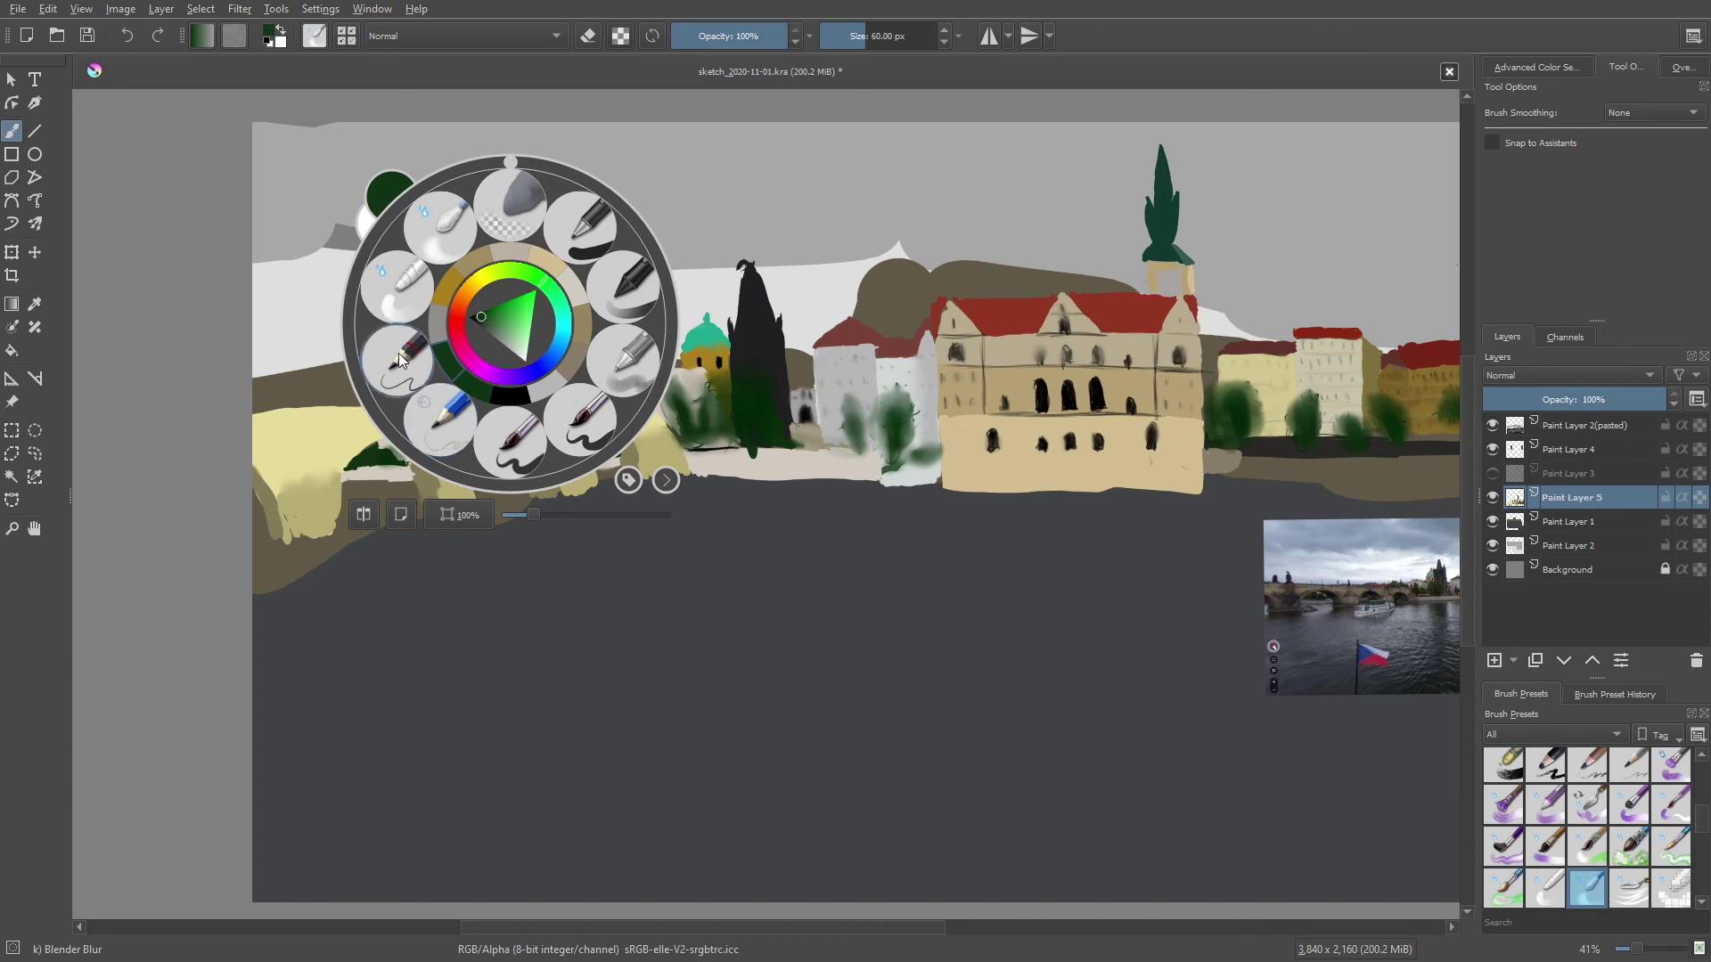
# Select Pencil-2 again, then undo the two trial dark green foliage strokes
pyautogui.click(448, 424)
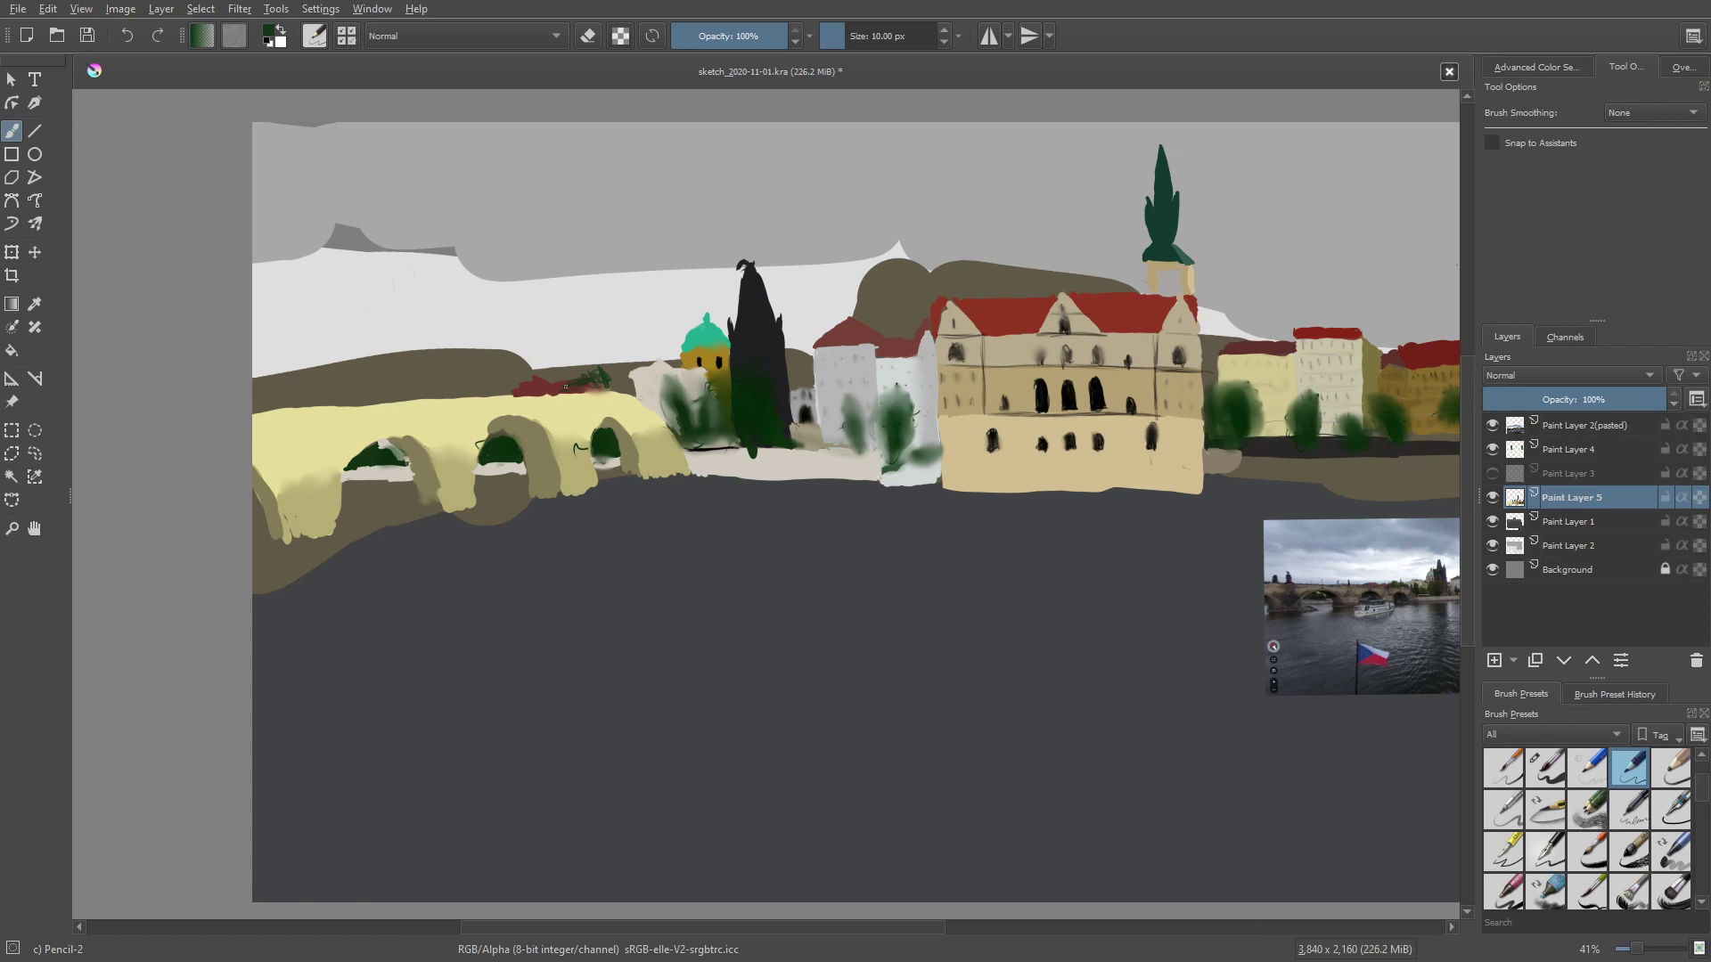
pyautogui.moveTo(579, 374)
pyautogui.mouseDown()
pyautogui.moveTo(597, 365)
pyautogui.moveTo(542, 390)
pyautogui.moveTo(599, 386)
pyautogui.mouseUp()
pyautogui.hotkey('ctrl', 'z')
pyautogui.hotkey('ctrl', 'z')
pyautogui.hotkey('ctrl', 'z')
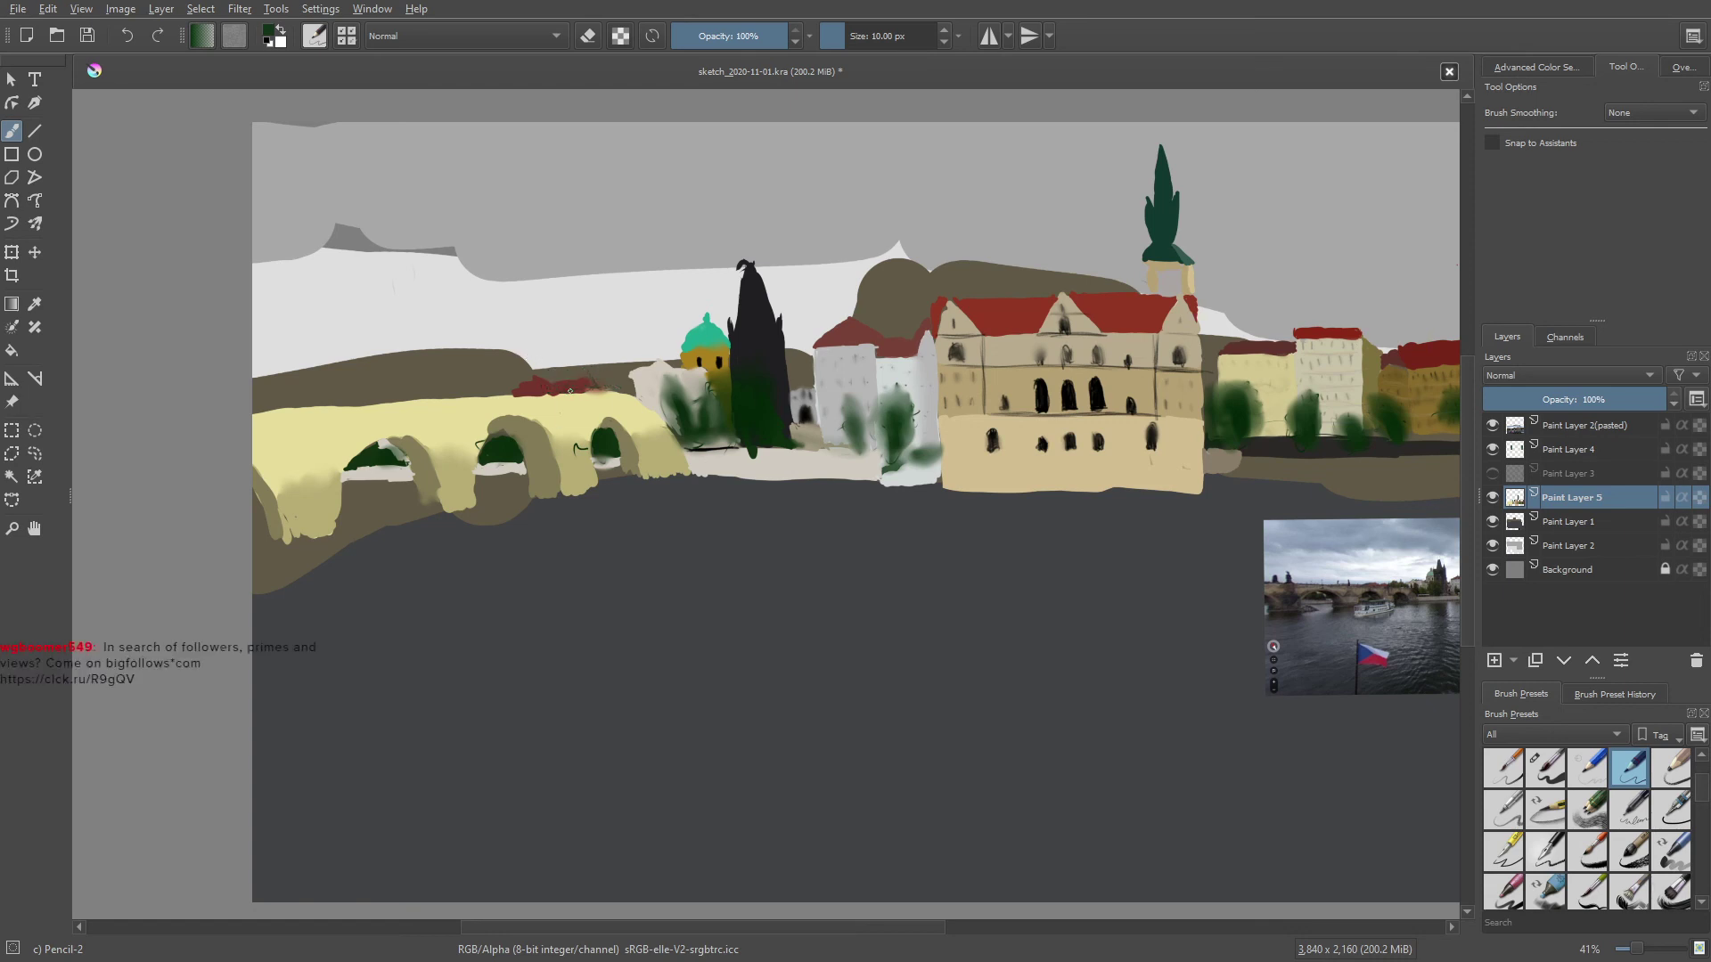
pyautogui.hotkey('ctrl', 'z')
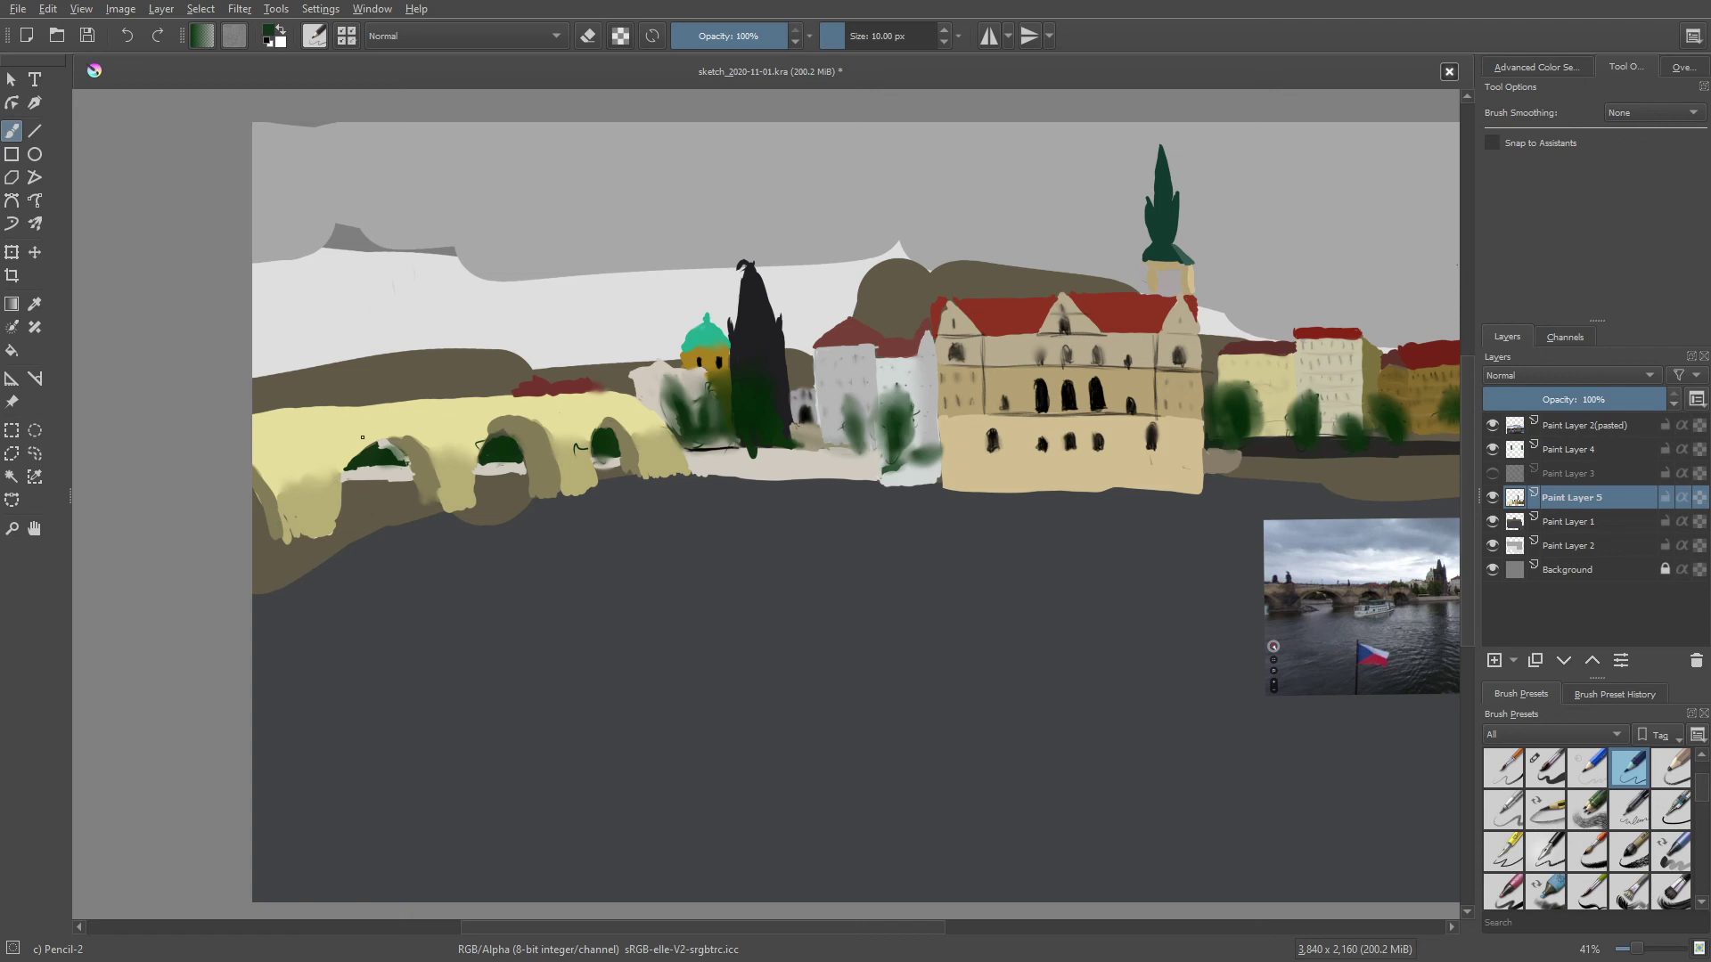
# Try Pencil-1 Hard at 60%, then use Pencil-2 at 100% for a short tree-base stroke
pyautogui.moveTo(363, 437); pyautogui.dragTo(272, 444)
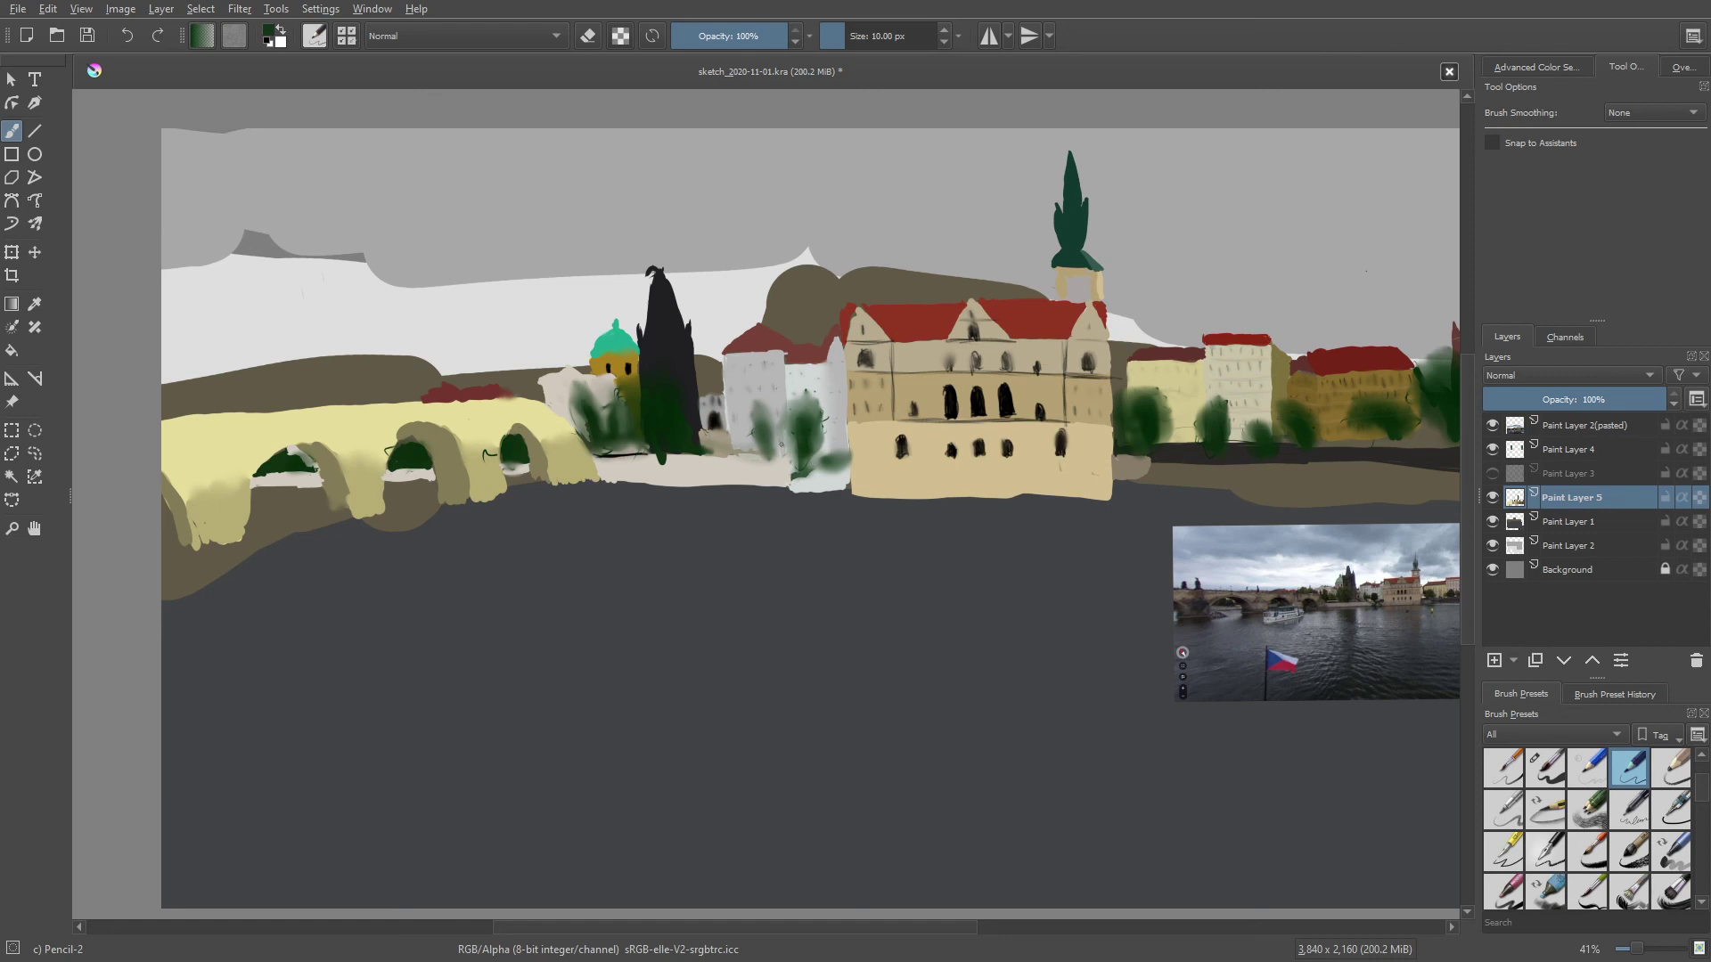
pyautogui.rightClick(781, 444)
pyautogui.click(722, 572)
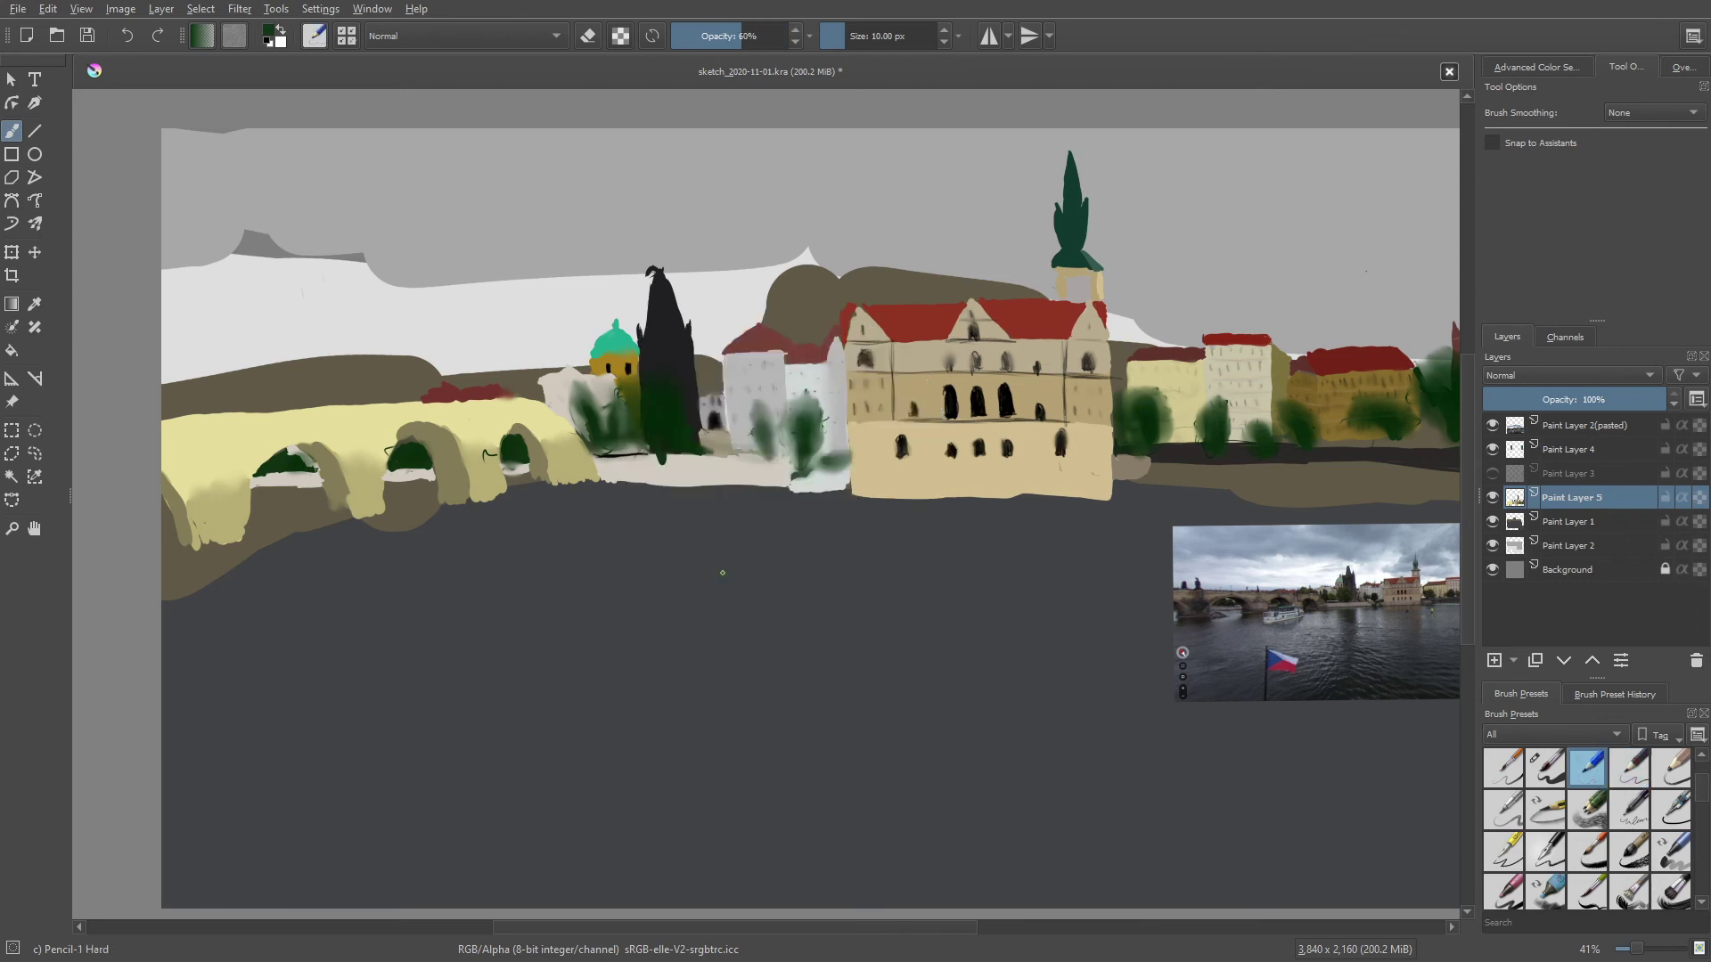
pyautogui.rightClick(722, 572)
pyautogui.click(786, 497)
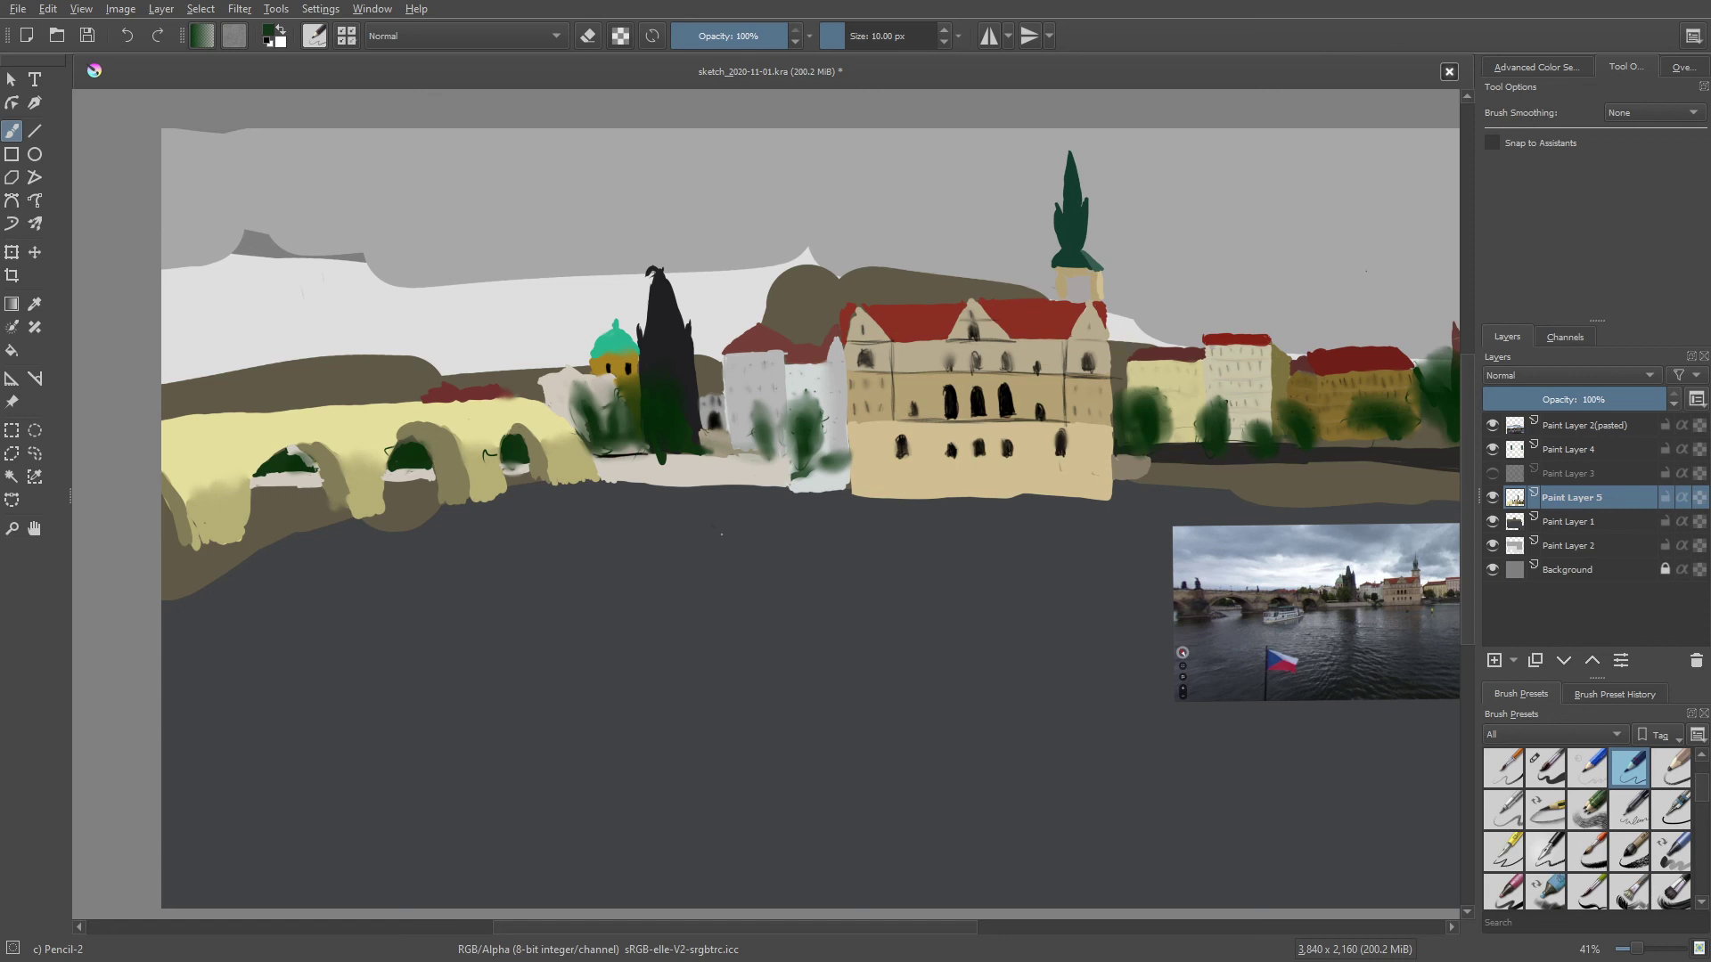
pyautogui.moveTo(802, 478); pyautogui.dragTo(793, 491)
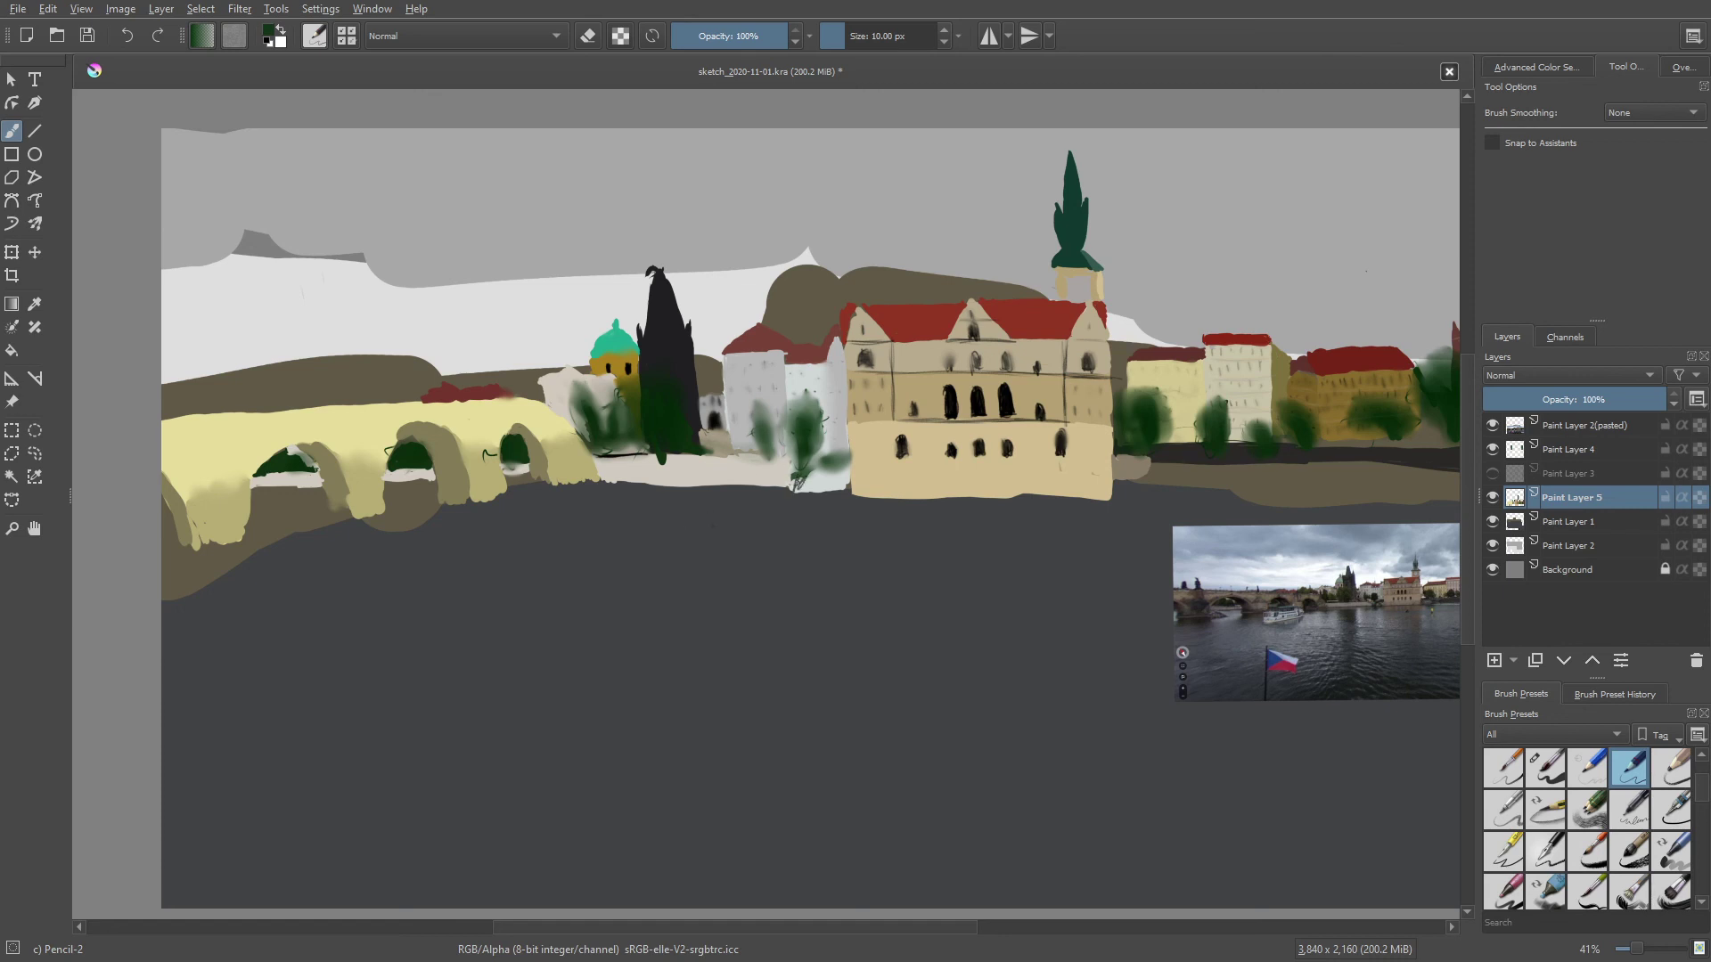